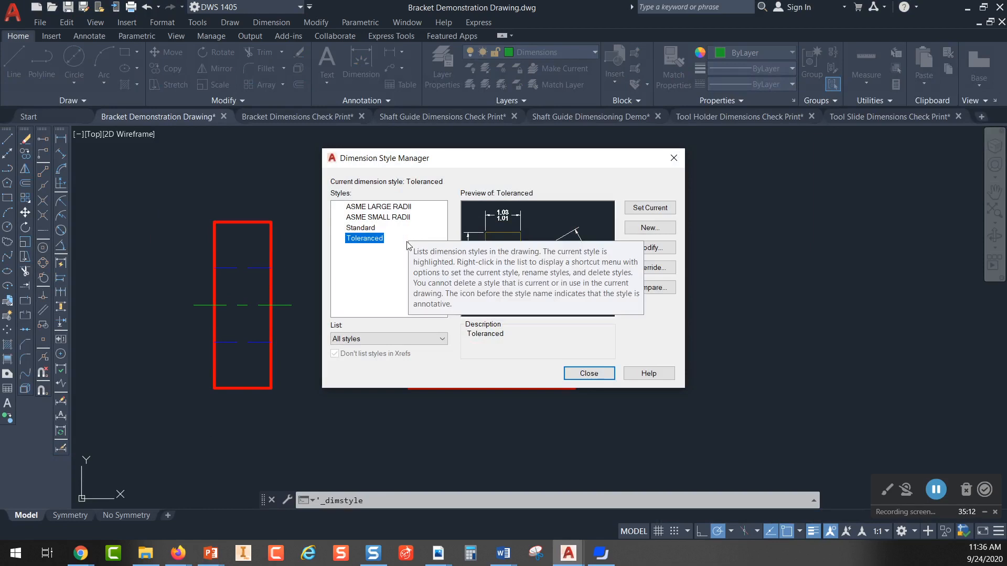
{"action": "left_click", "coordinate": [378, 217]}
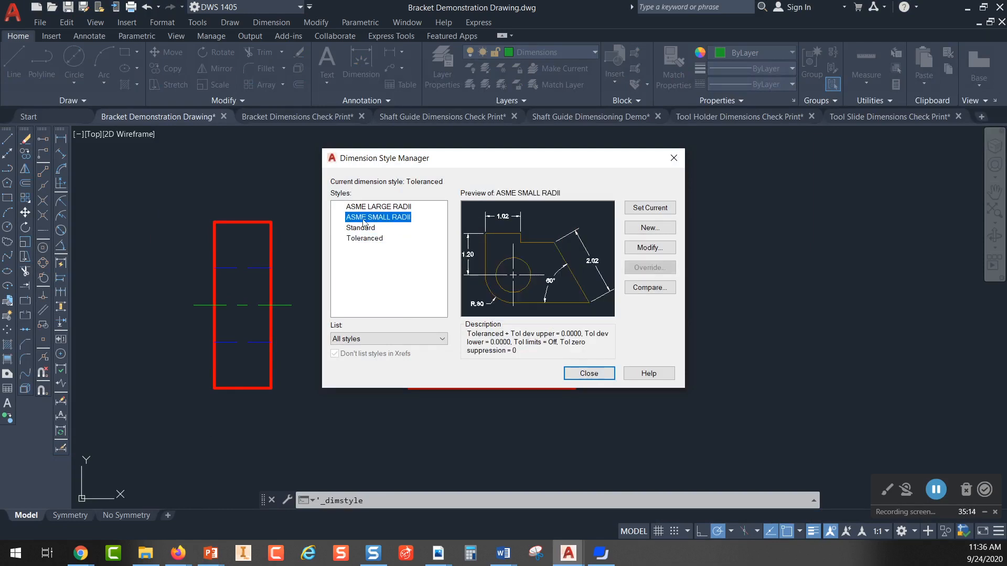
{"action": "left_click", "coordinate": [657, 230]}
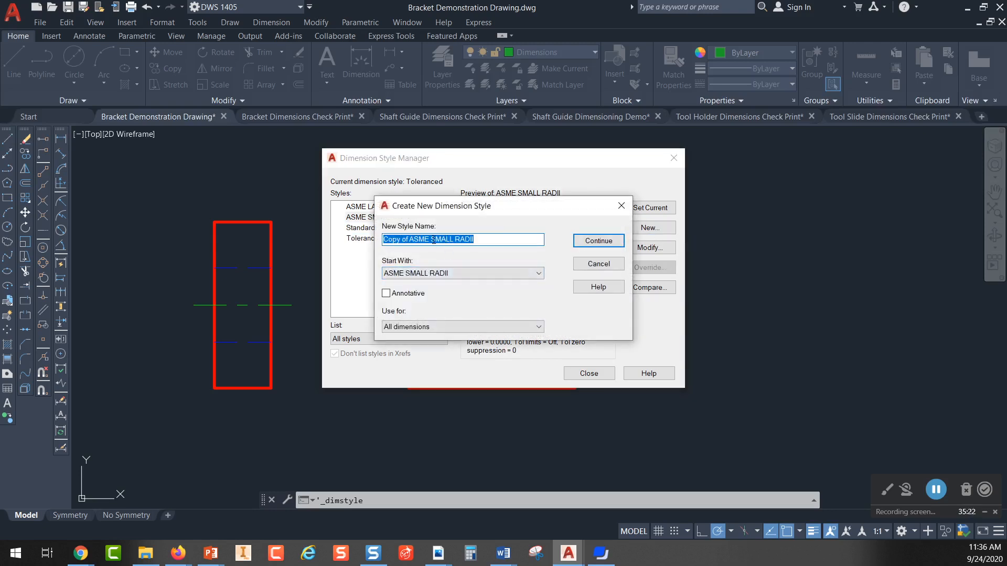
{"action": "left_click_drag", "start_coordinate": [481, 239], "coordinate": [343, 238]}
{"action": "type", "text": "Toleranced"}
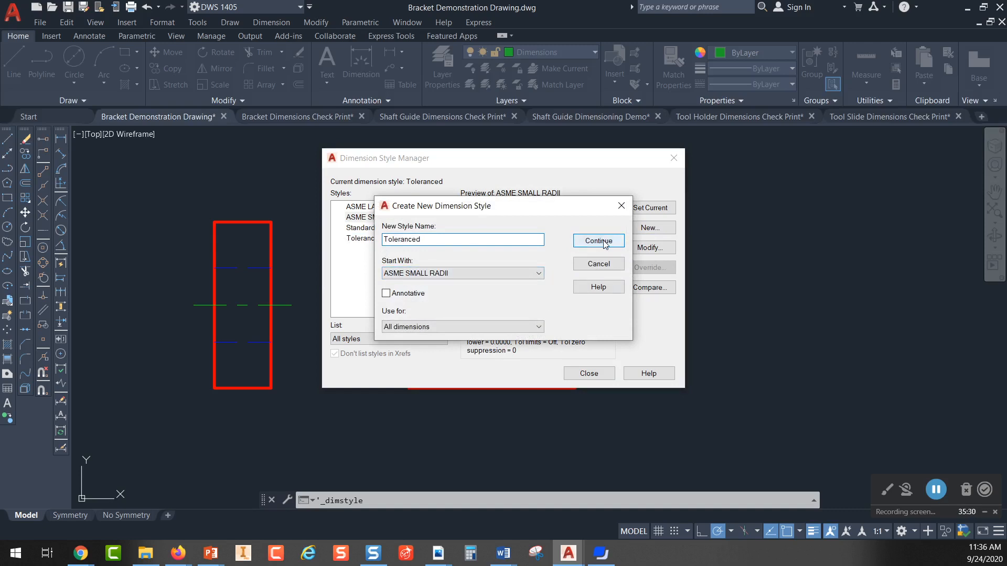
{"action": "left_click", "coordinate": [620, 210]}
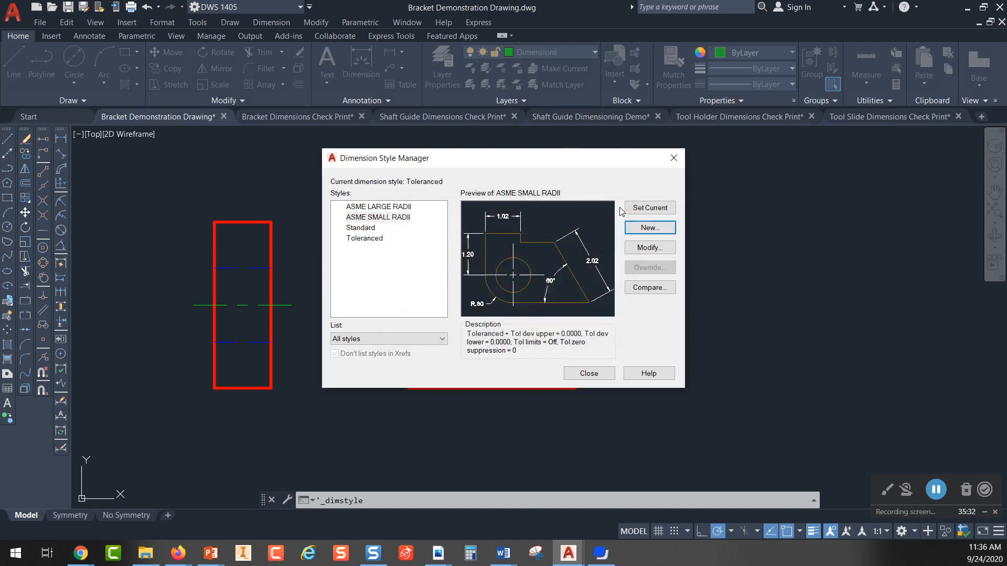
Step: Open the Toleranced dimension style for modification and review its lines, arrows, text, fit, primary units and tolerance settings
{"action": "left_click", "coordinate": [370, 239]}
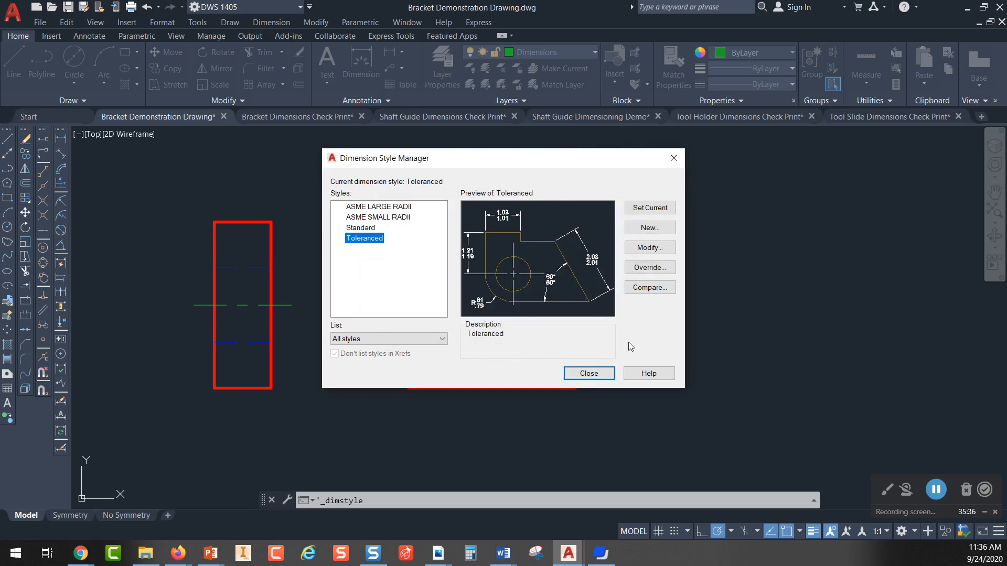
{"action": "left_click", "coordinate": [647, 250]}
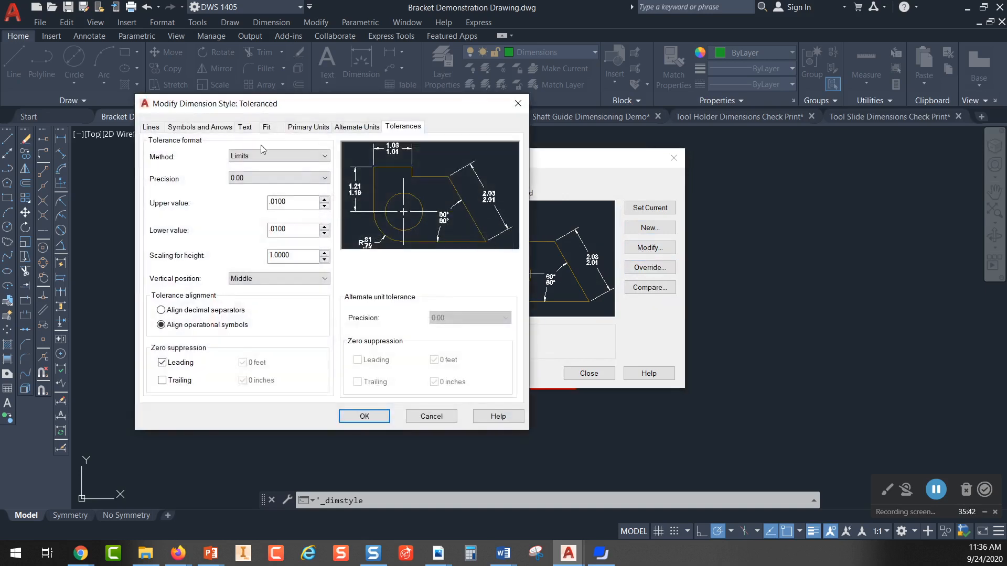
{"action": "left_click", "coordinate": [152, 127]}
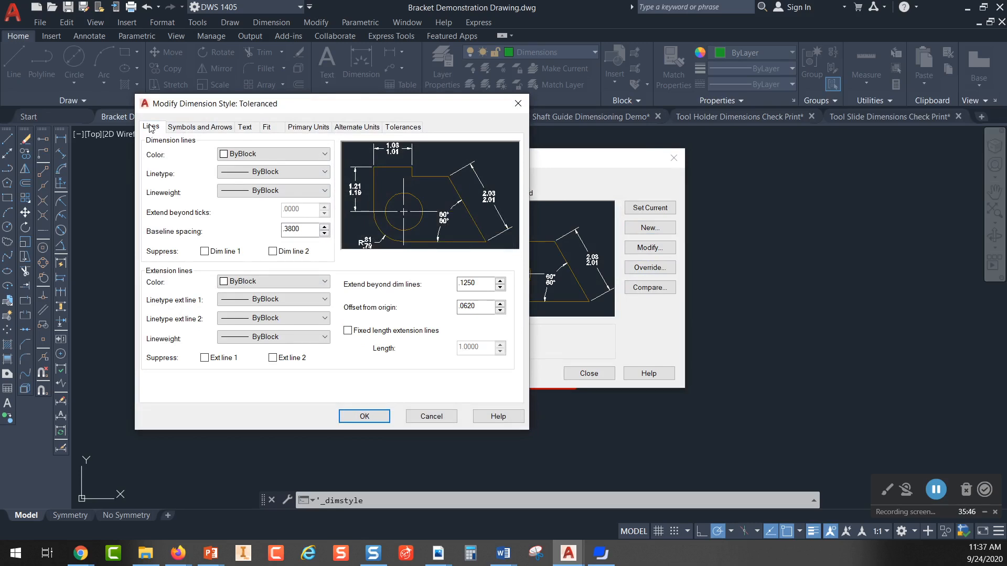
{"action": "left_click", "coordinate": [202, 129]}
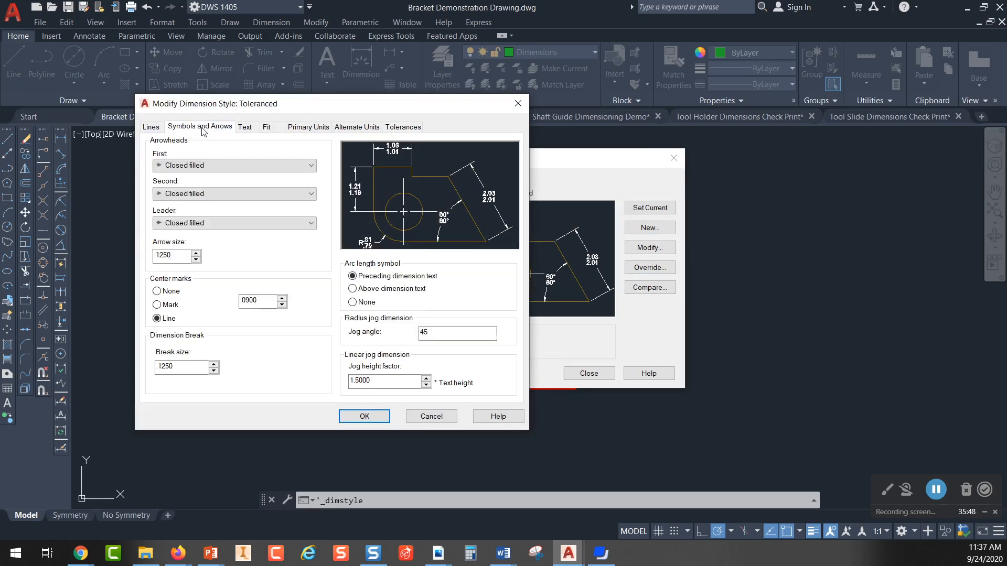
{"action": "left_click", "coordinate": [245, 130]}
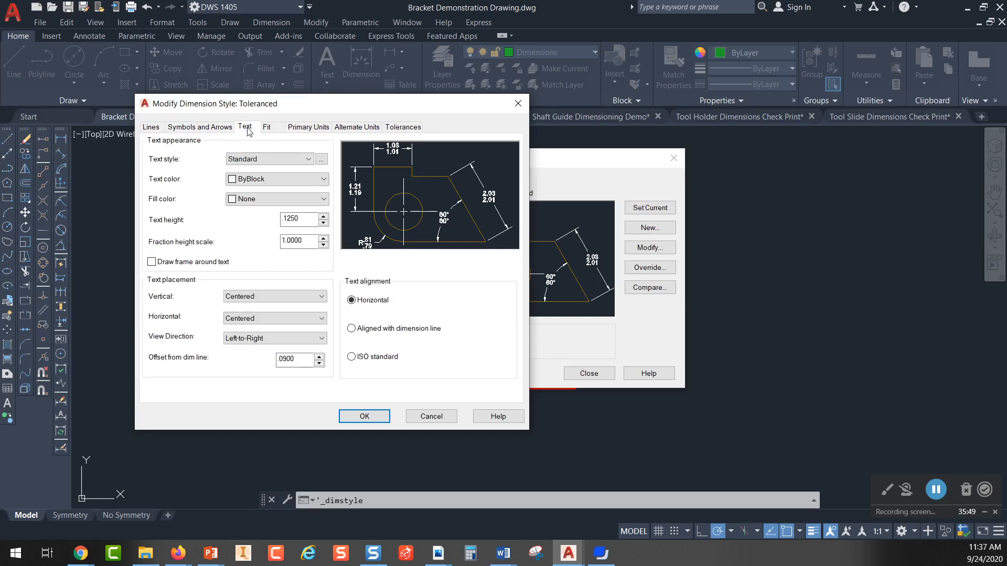
{"action": "left_click", "coordinate": [274, 131]}
{"action": "left_click", "coordinate": [312, 132]}
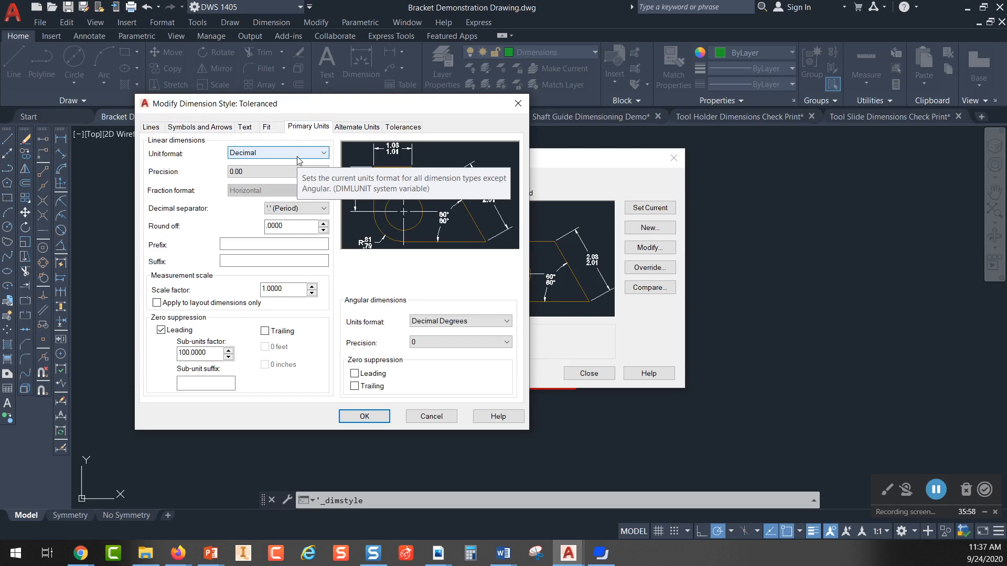
{"action": "left_click", "coordinate": [403, 127]}
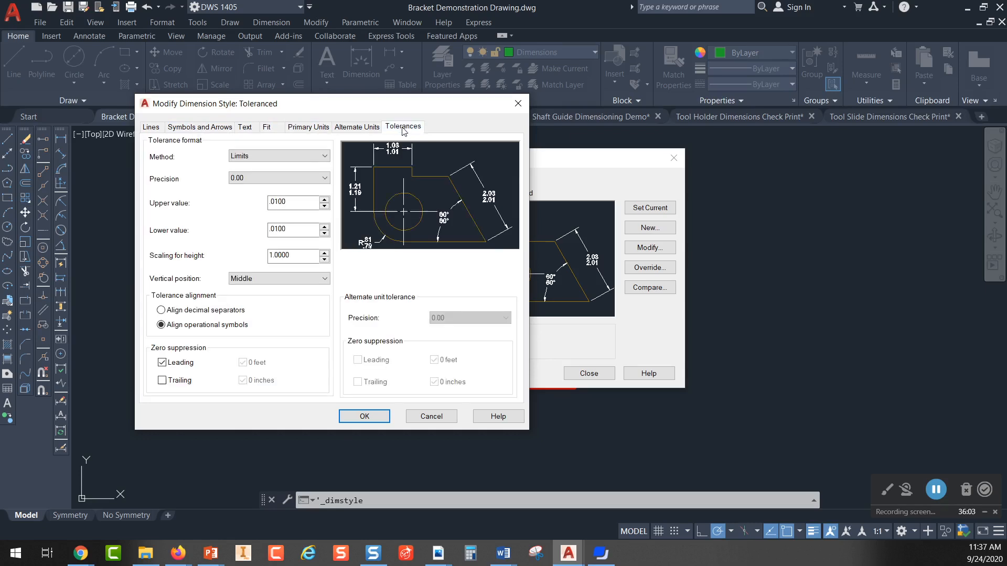
Step: Preview the Toleranced style with tolerance method None and set the method back to Limits
{"action": "left_click", "coordinate": [325, 156]}
{"action": "left_click", "coordinate": [247, 164]}
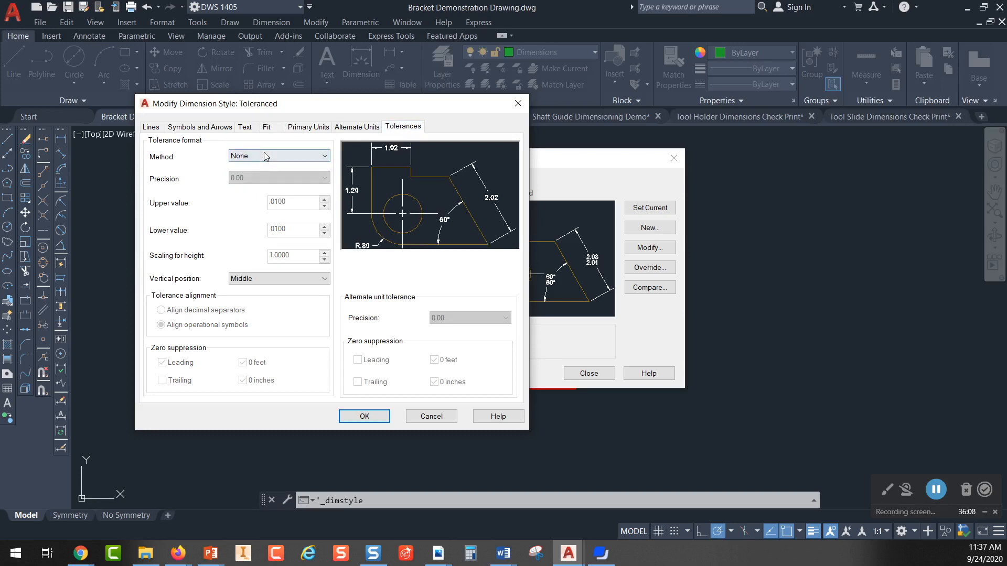
{"action": "left_click", "coordinate": [325, 157]}
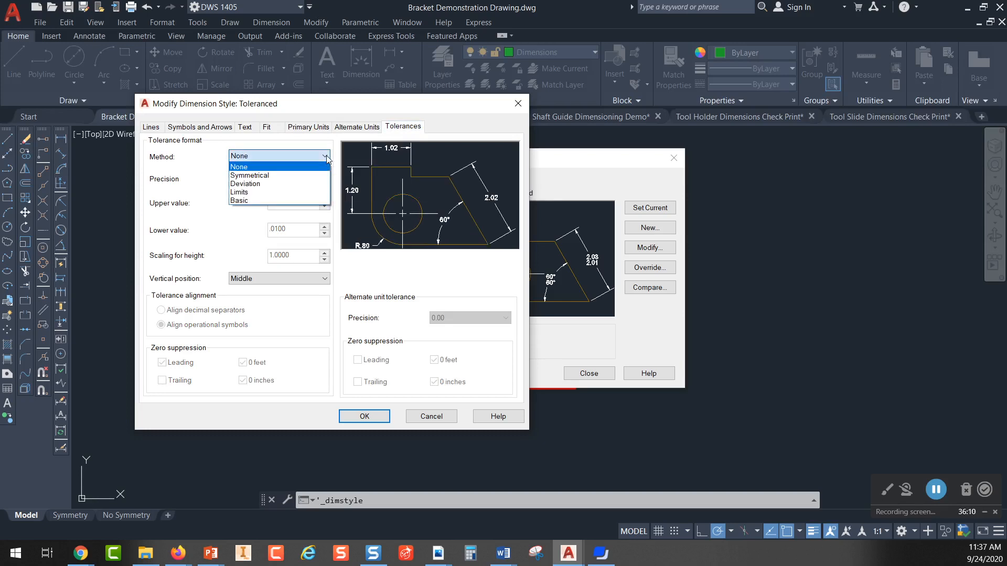
{"action": "left_click", "coordinate": [267, 194]}
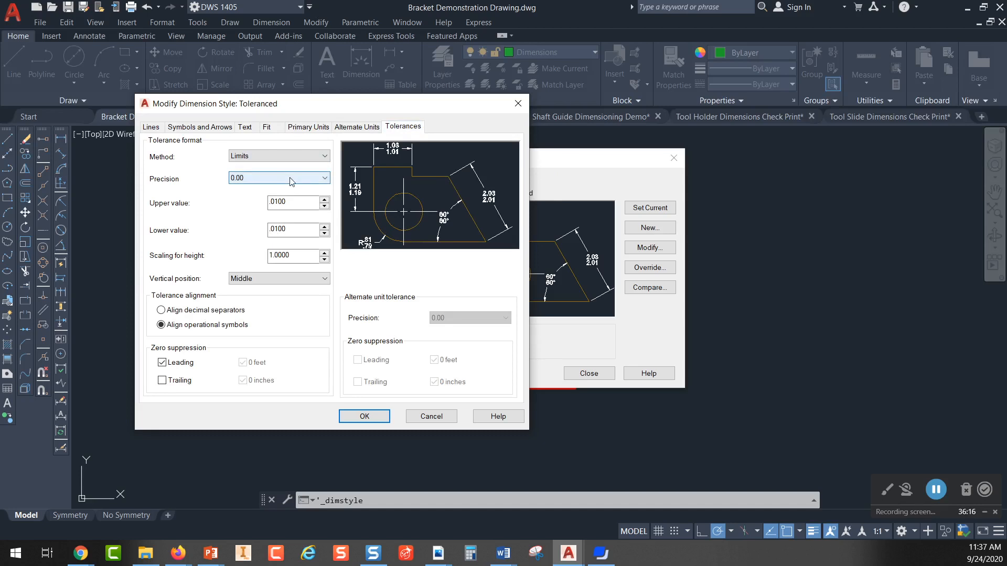
Step: Set the upper and lower tolerance values to .0100, apply the style changes and close the Dimension Style Manager
{"action": "left_click", "coordinate": [292, 203]}
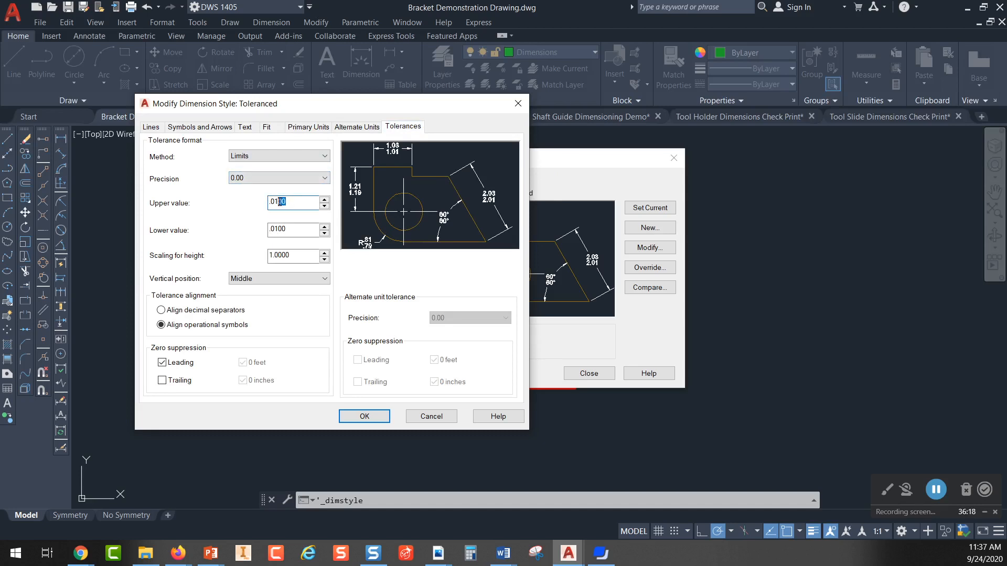
{"action": "key", "text": "BackSpace"}
{"action": "left_click", "coordinate": [287, 229]}
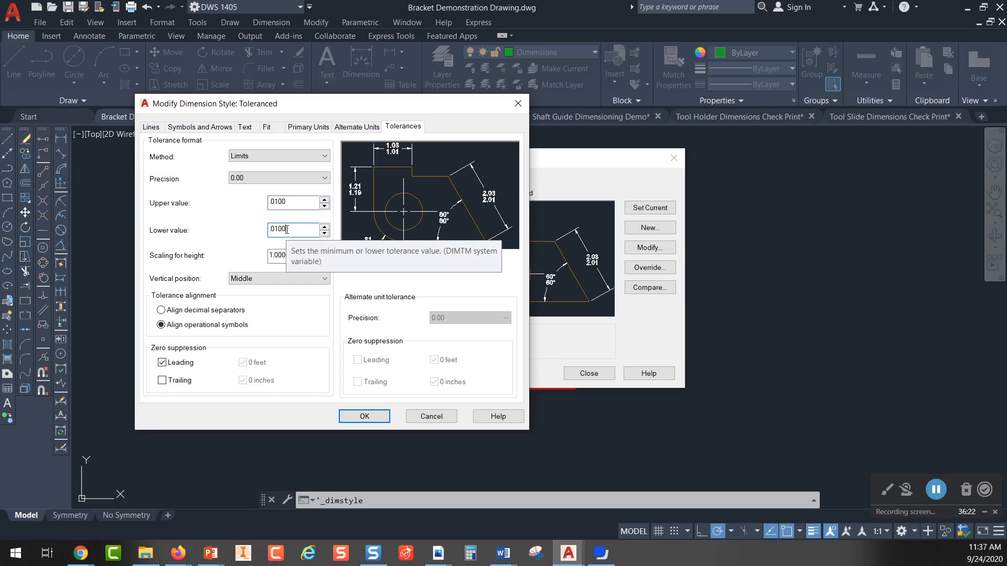
{"action": "left_click", "coordinate": [296, 203]}
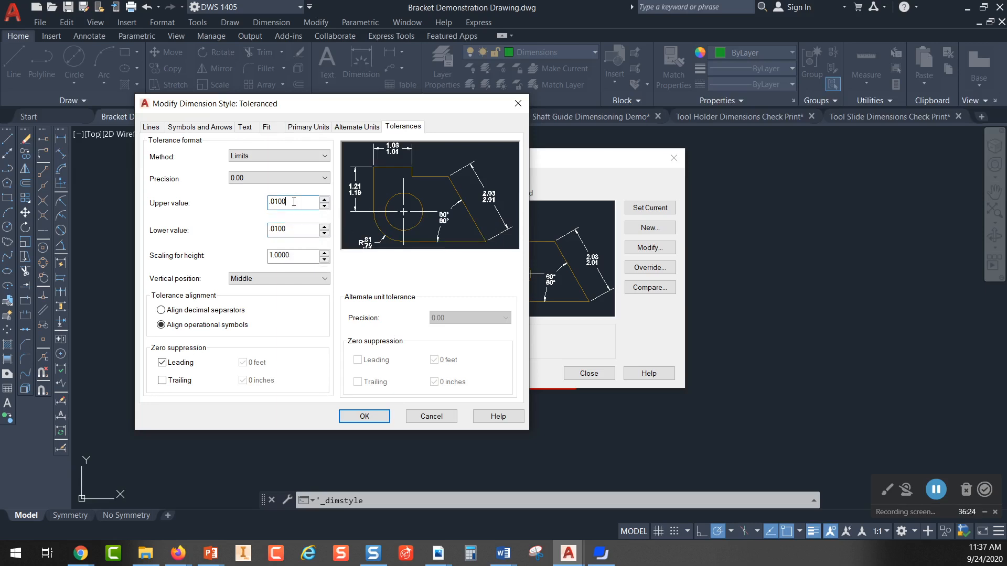
{"action": "left_click", "coordinate": [308, 230]}
{"action": "left_click", "coordinate": [366, 416]}
{"action": "left_click", "coordinate": [584, 374]}
Step: Add a diameter dimension to the red circle inside the square, placing its text above the square's upper-right corner
{"action": "middle_click_drag", "start_coordinate": [603, 254], "coordinate": [588, 259]}
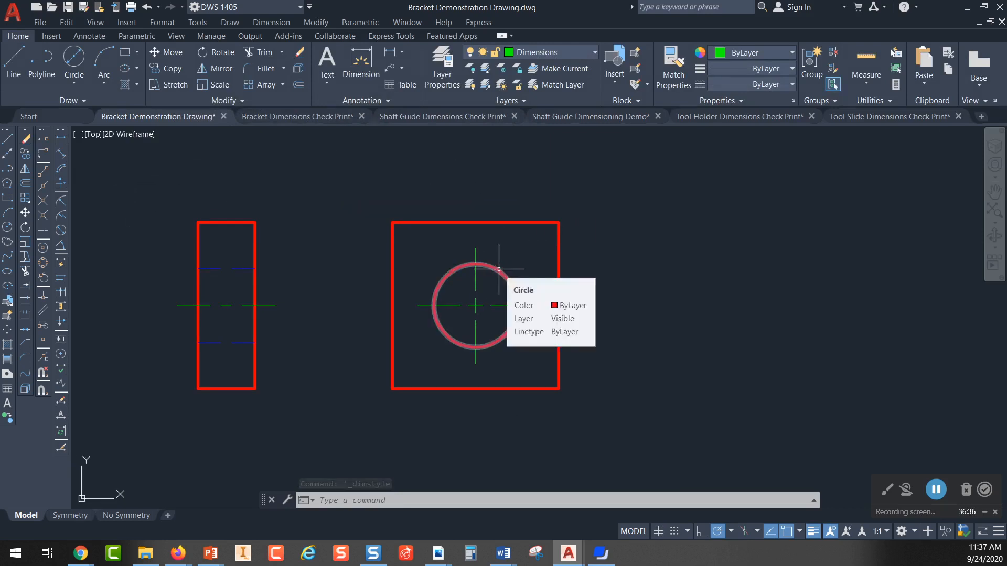
{"action": "left_click", "coordinate": [63, 230]}
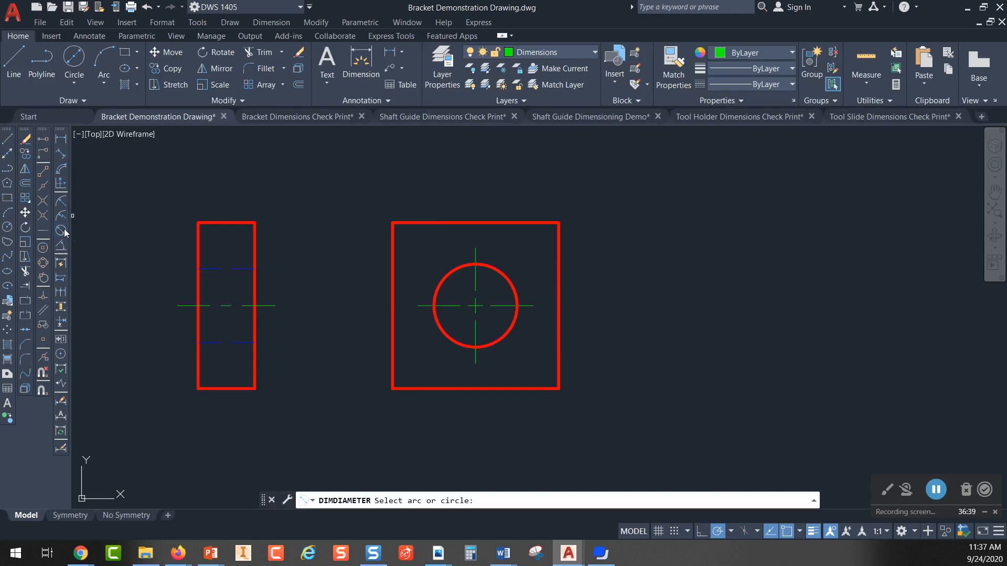
{"action": "left_click", "coordinate": [500, 267]}
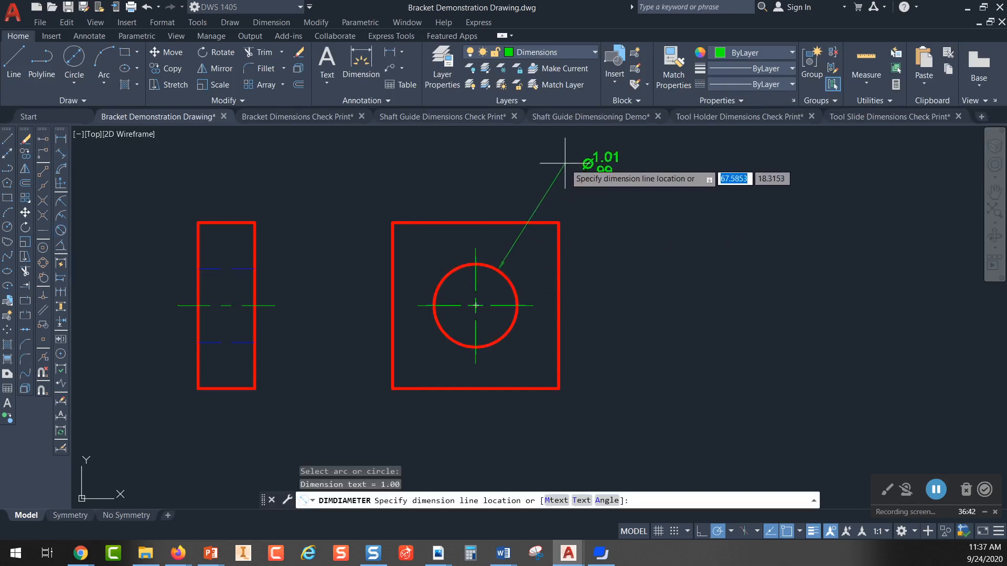
{"action": "left_click", "coordinate": [565, 163]}
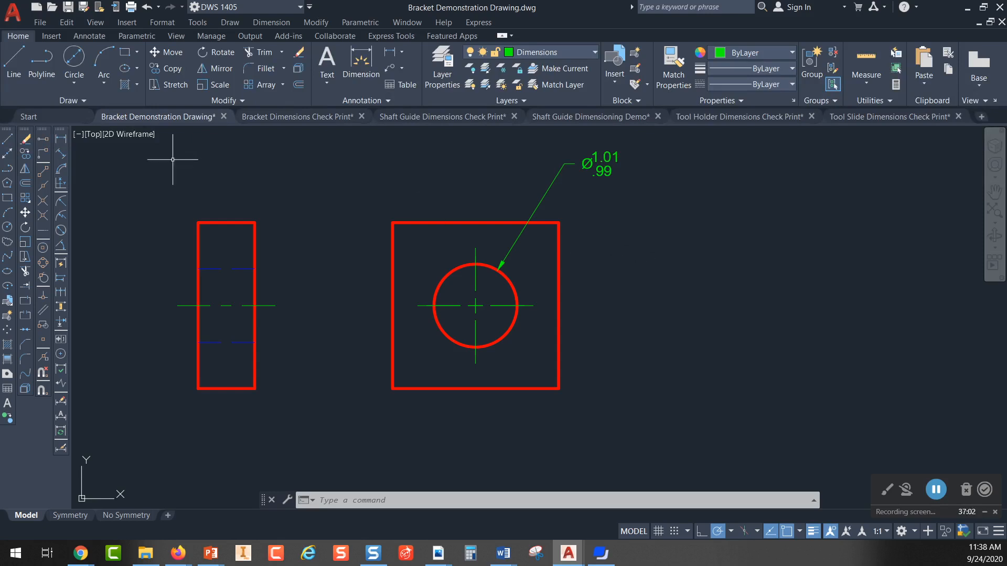
Step: Draw a circle of diameter 1 in the empty space to the right of the square view, using Center, Diameter
{"action": "left_click", "coordinate": [74, 60]}
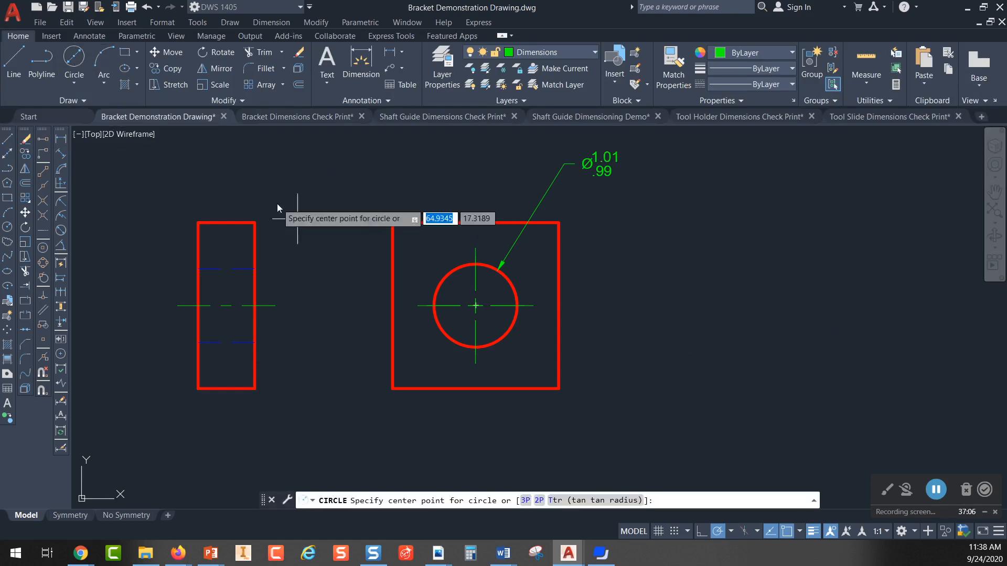
{"action": "left_click", "coordinate": [76, 82]}
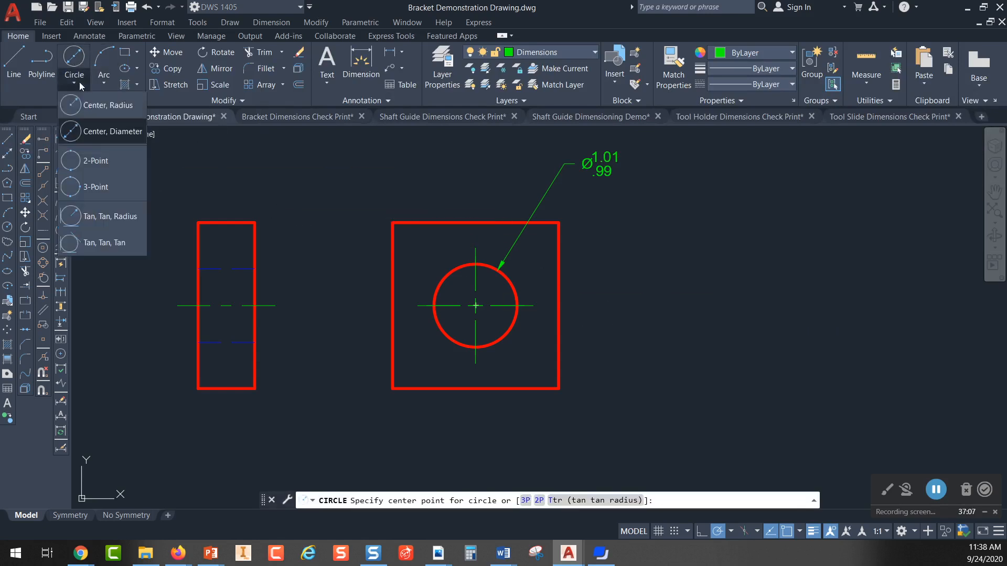
{"action": "left_click", "coordinate": [95, 131]}
{"action": "left_click", "coordinate": [708, 291]}
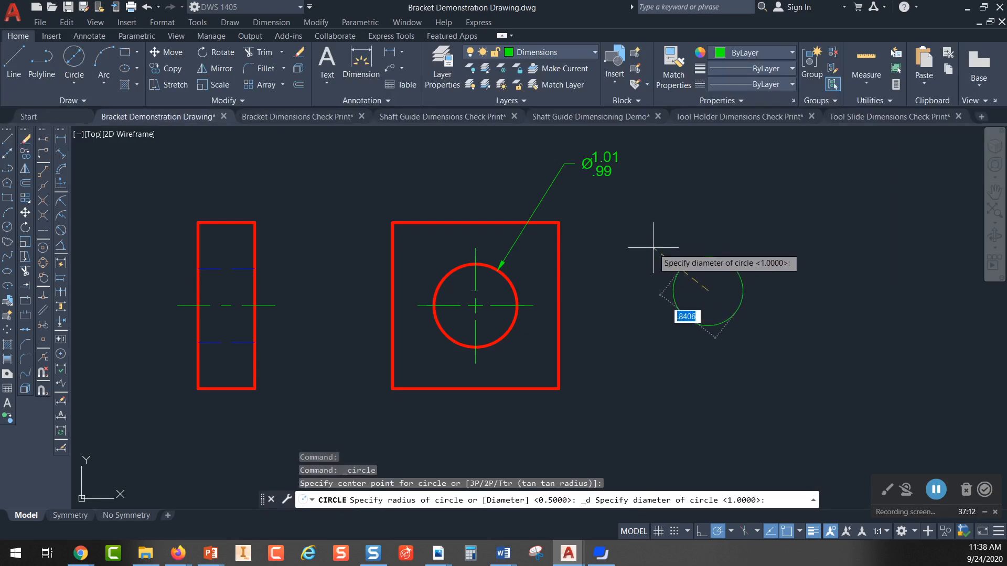
{"action": "type", "text": "1"}
{"action": "key", "text": "Return"}
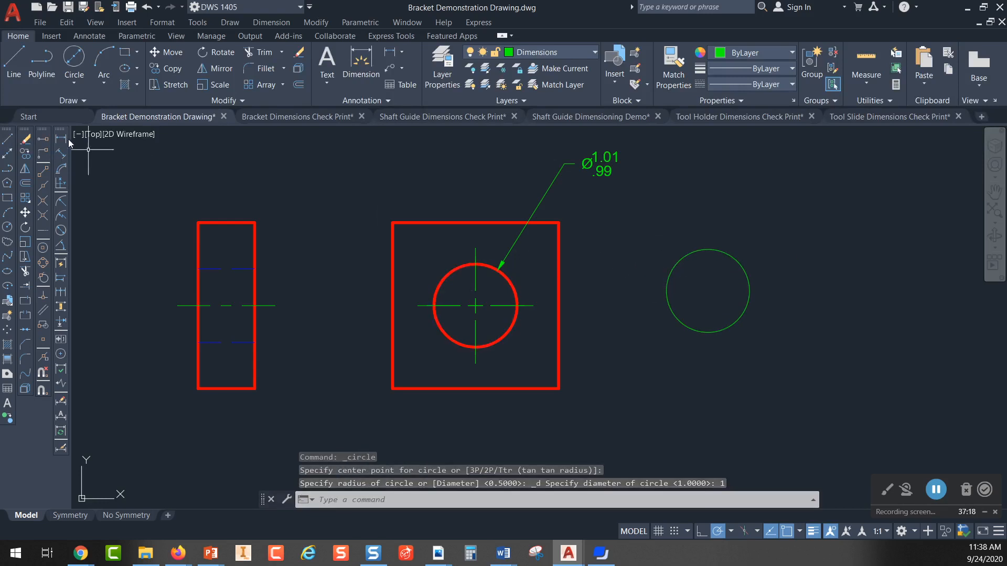
Step: Add a diameter dimension to the new green circle, placing its text above and to the right of the circle
{"action": "left_click", "coordinate": [61, 230]}
{"action": "left_click", "coordinate": [740, 254]}
{"action": "left_click", "coordinate": [747, 215]}
{"action": "key", "text": "Escape"}
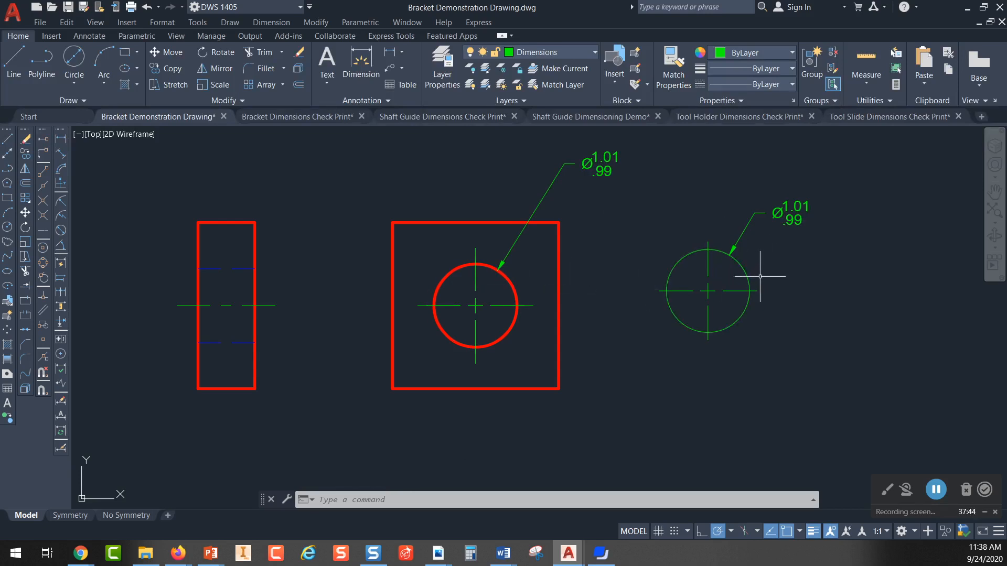
{"action": "mouse_move", "coordinate": [746, 270]}
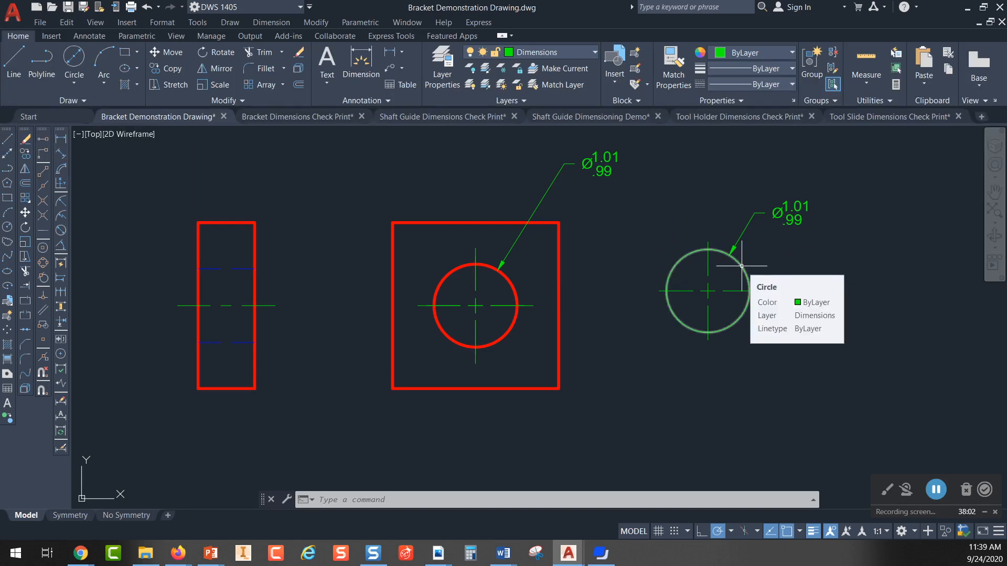
{"action": "left_click", "coordinate": [490, 267]}
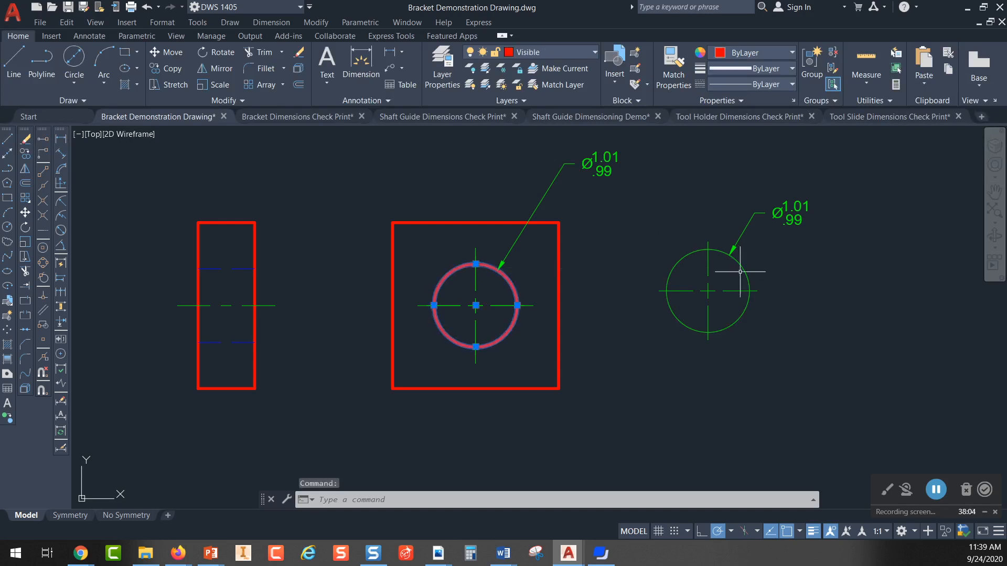
{"action": "left_click", "coordinate": [741, 266]}
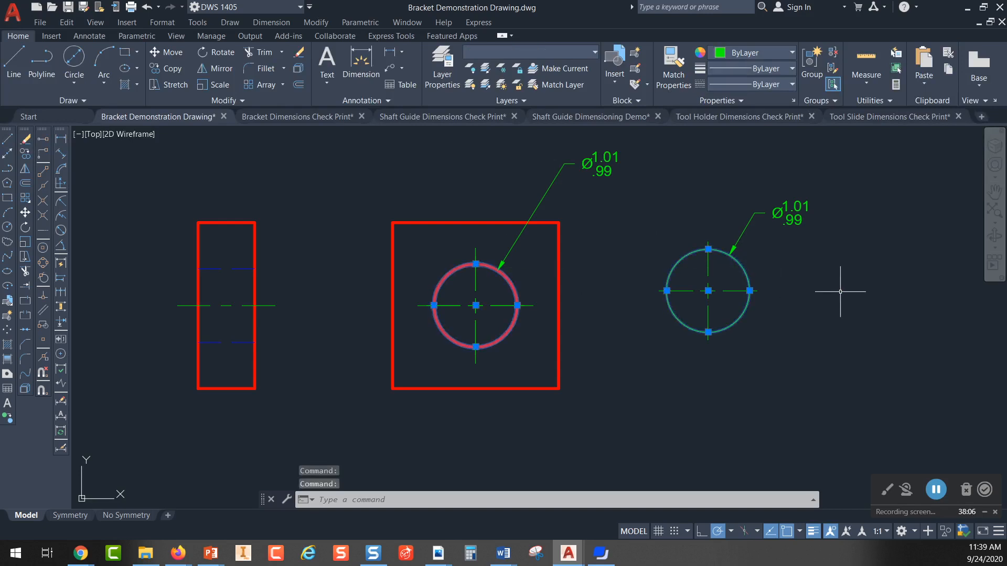
{"action": "key", "text": "Escape"}
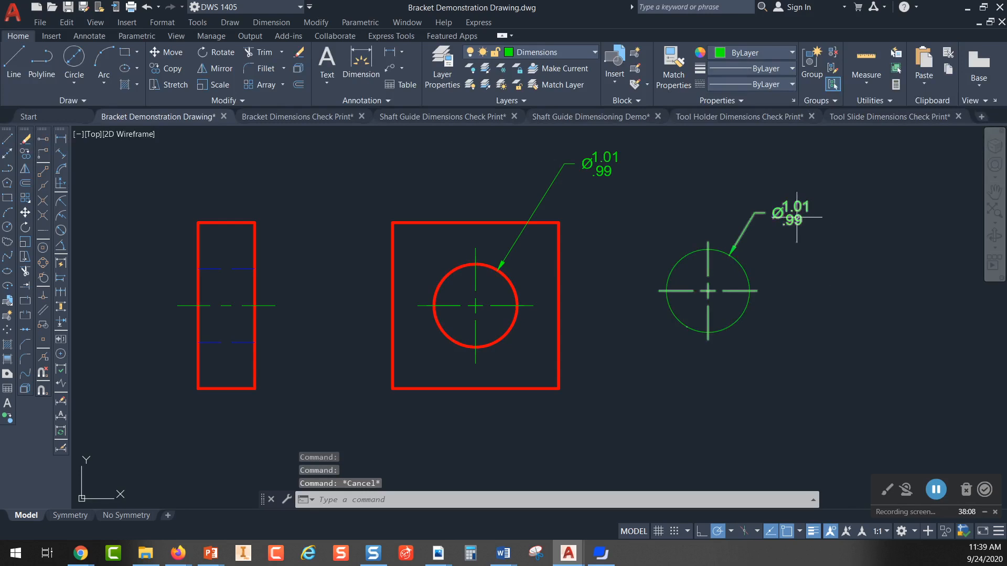
Step: Delete the green circle to the right of the square view together with its diameter dimension
{"action": "left_click", "coordinate": [742, 269]}
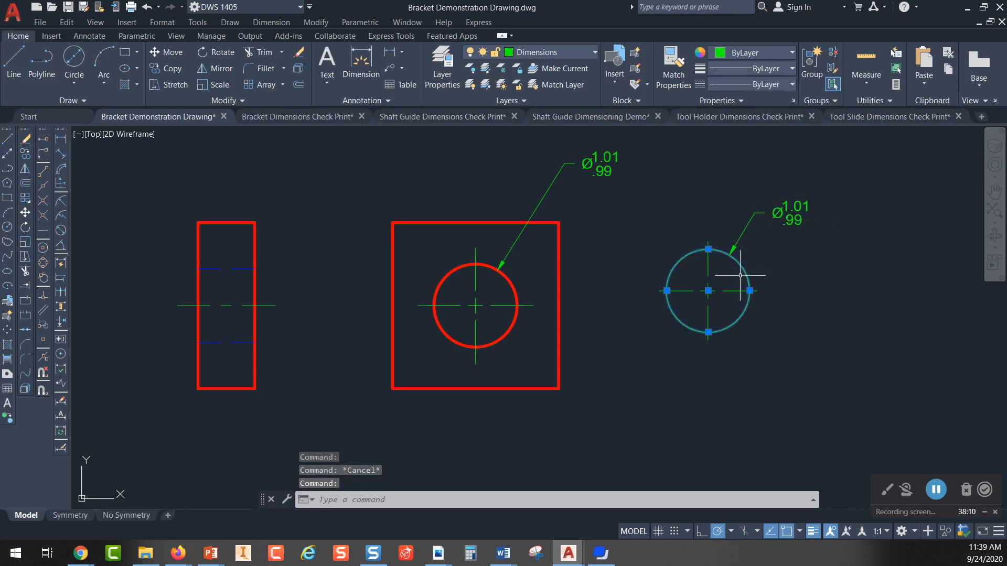
{"action": "key", "text": "Delete"}
{"action": "left_click", "coordinate": [785, 265]}
{"action": "left_click", "coordinate": [656, 320]}
{"action": "key", "text": "Delete"}
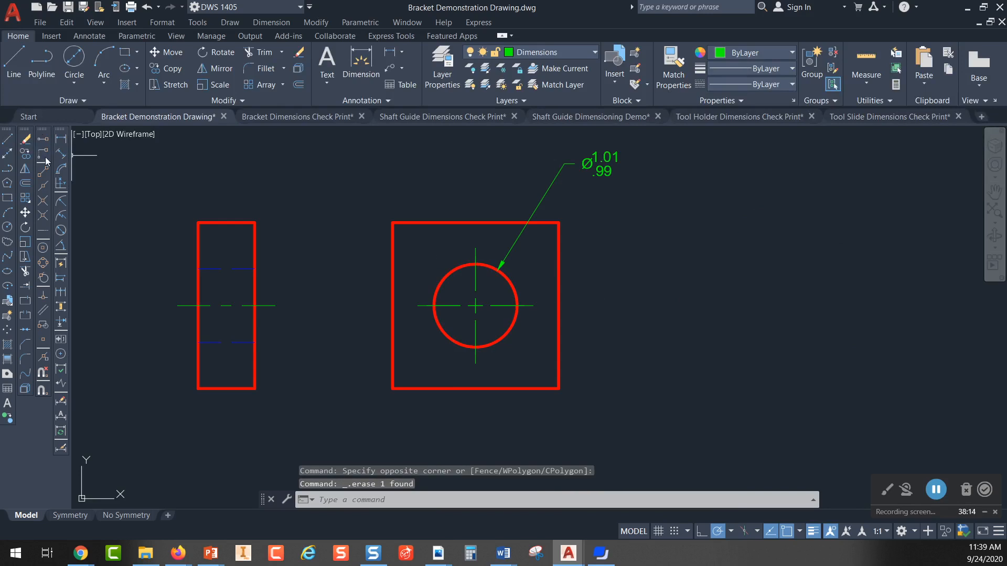
Step: Draw a circle of diameter .98 in the empty space to the right of the square view
{"action": "left_click", "coordinate": [77, 61]}
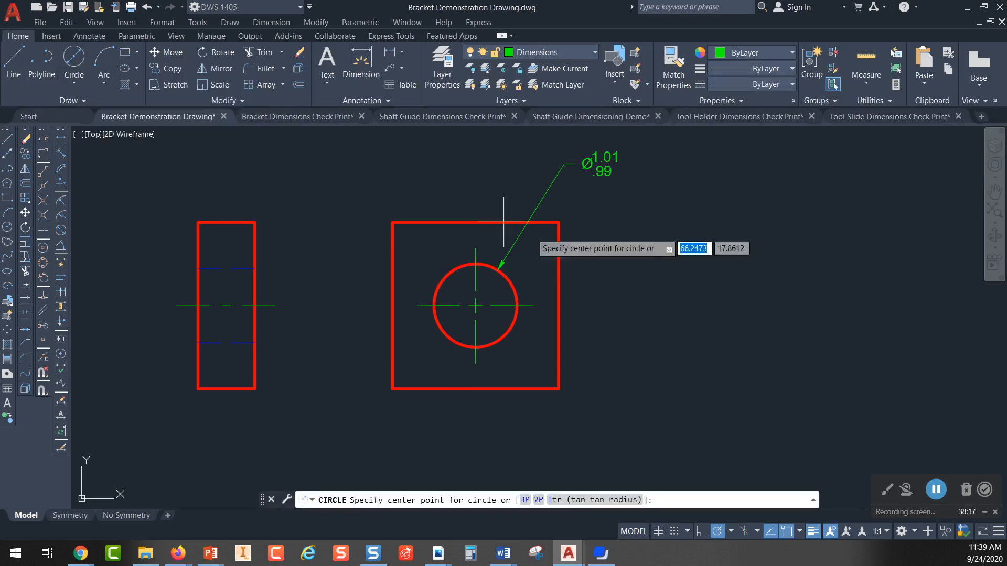
{"action": "left_click", "coordinate": [723, 298]}
{"action": "type", "text": ".98"}
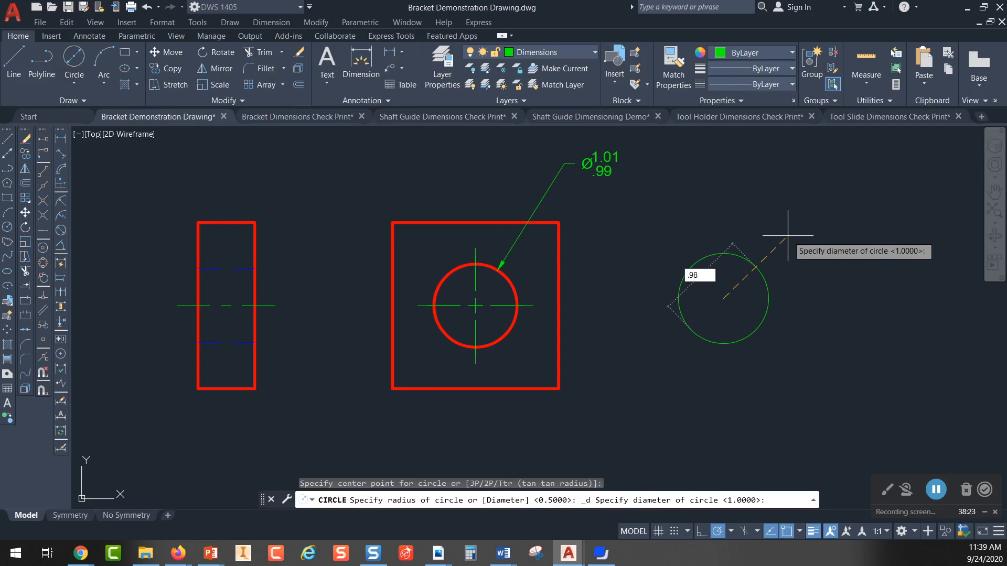
{"action": "key", "text": "Return"}
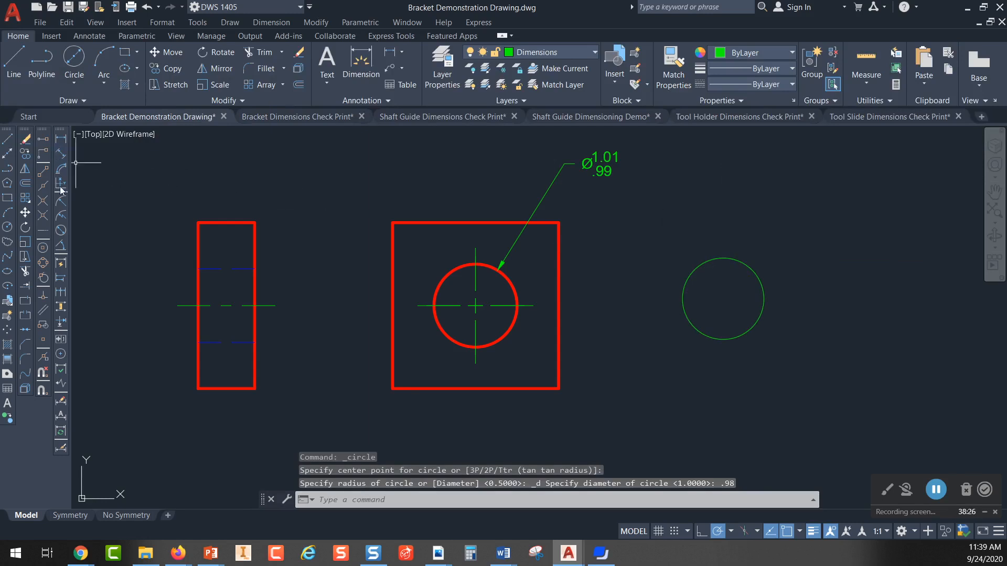
Step: Add a diameter dimension to the .98 circle, placing its text above and to the right of the circle
{"action": "left_click", "coordinate": [60, 231]}
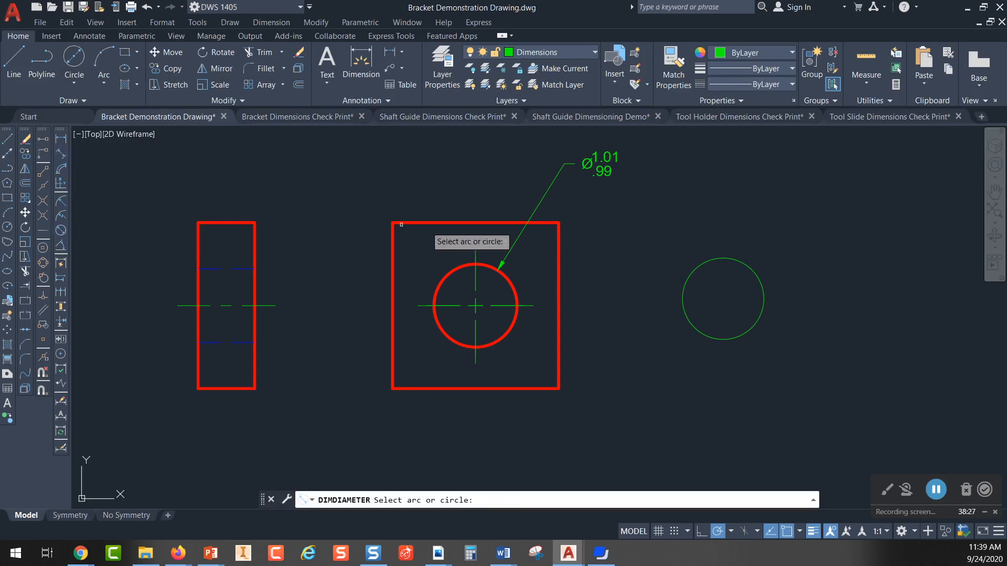
{"action": "left_click", "coordinate": [744, 265]}
{"action": "left_click", "coordinate": [803, 209]}
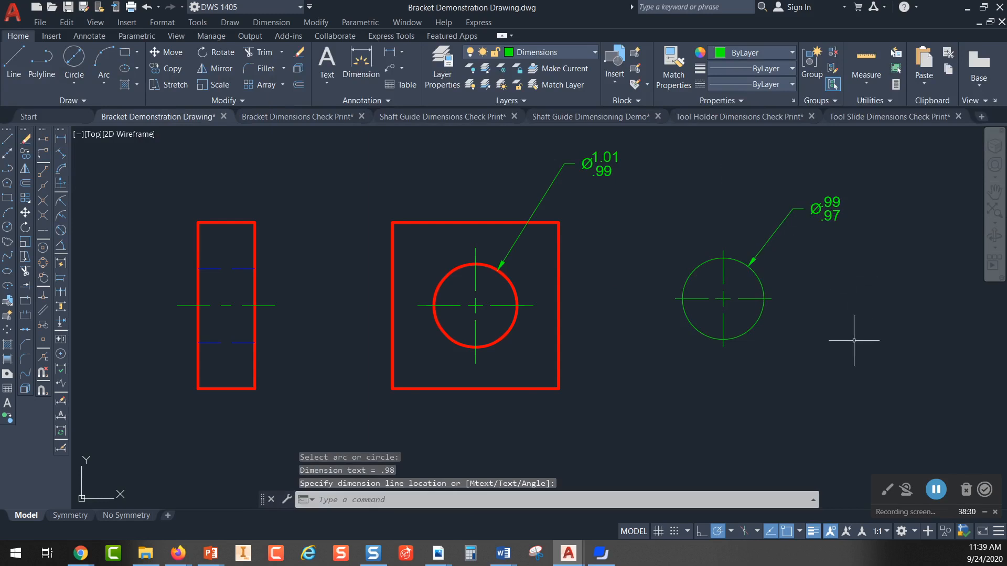
Step: Compare the green circle with the hole in the square view and their limit dimensions, highlighting both circles and clearing the selection
{"action": "scroll", "coordinate": [882, 205], "scroll_direction": "up", "scroll_amount": 2}
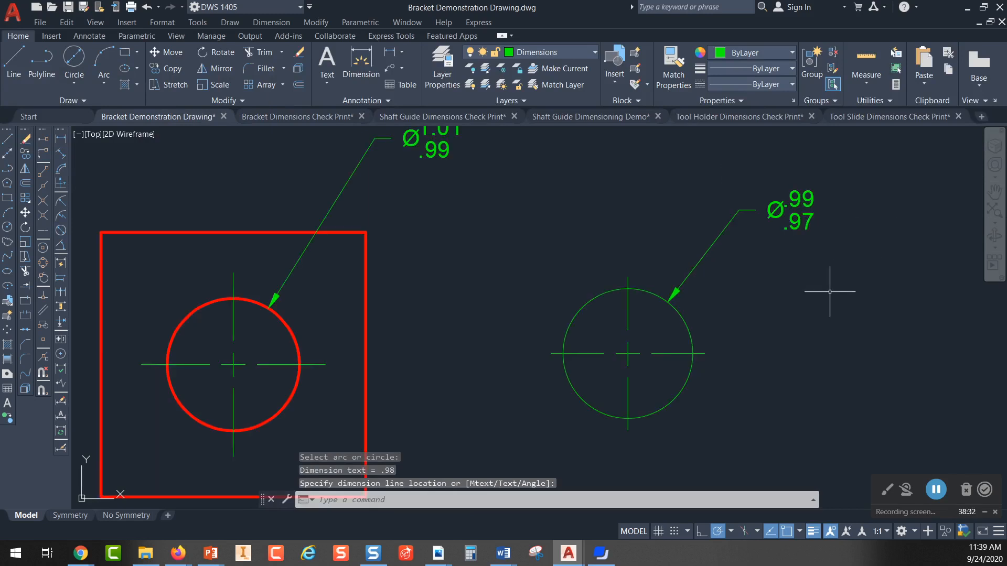
{"action": "scroll", "coordinate": [829, 292], "scroll_direction": "down", "scroll_amount": 2}
{"action": "middle_click_drag", "start_coordinate": [824, 292], "coordinate": [648, 292]}
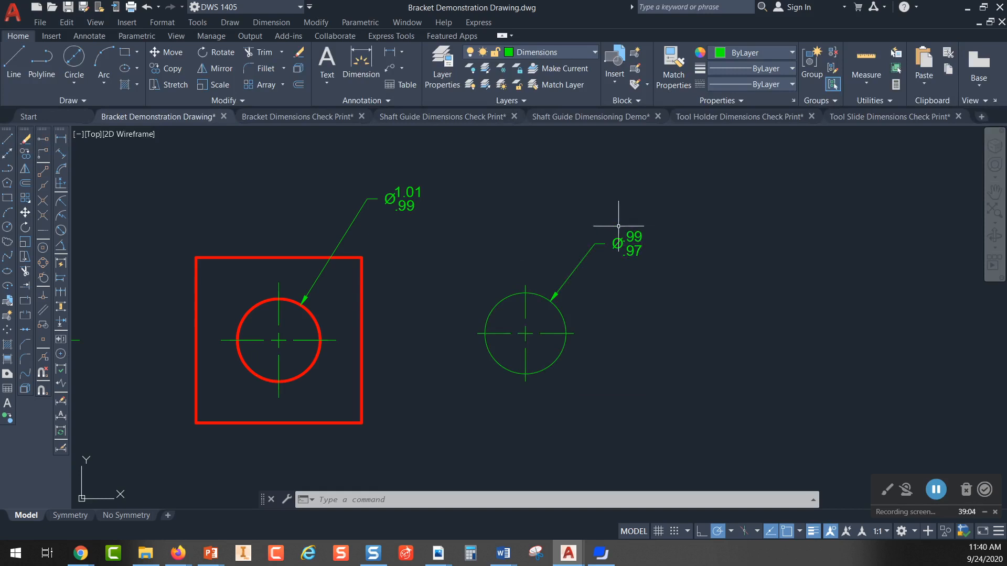
{"action": "left_click", "coordinate": [541, 295]}
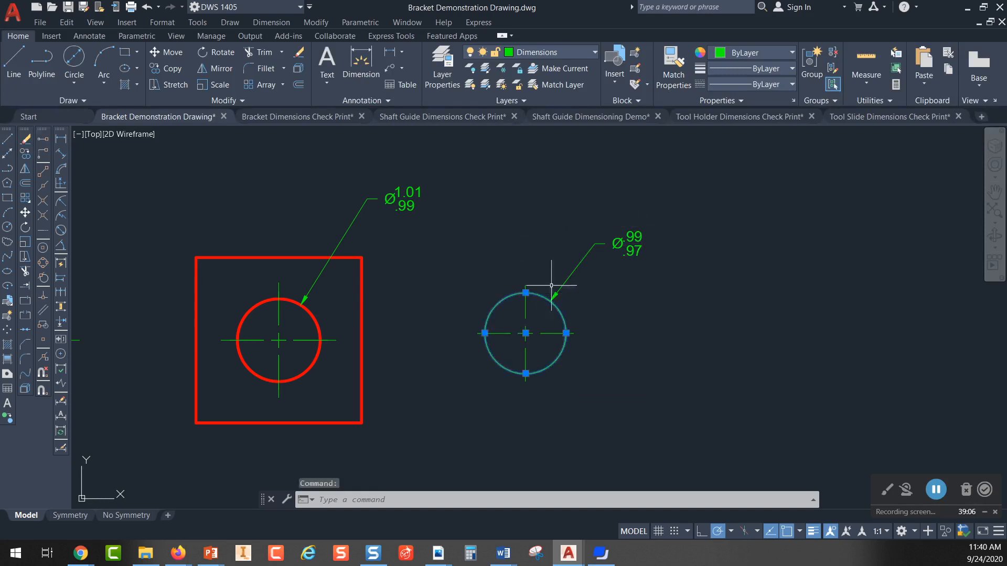
{"action": "left_click", "coordinate": [309, 316]}
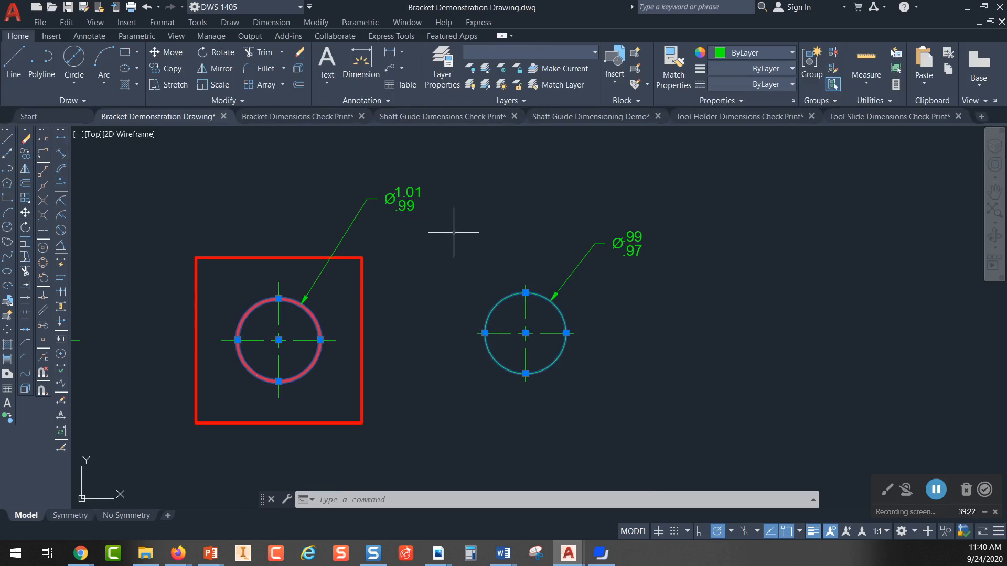
{"action": "key", "text": "Escape"}
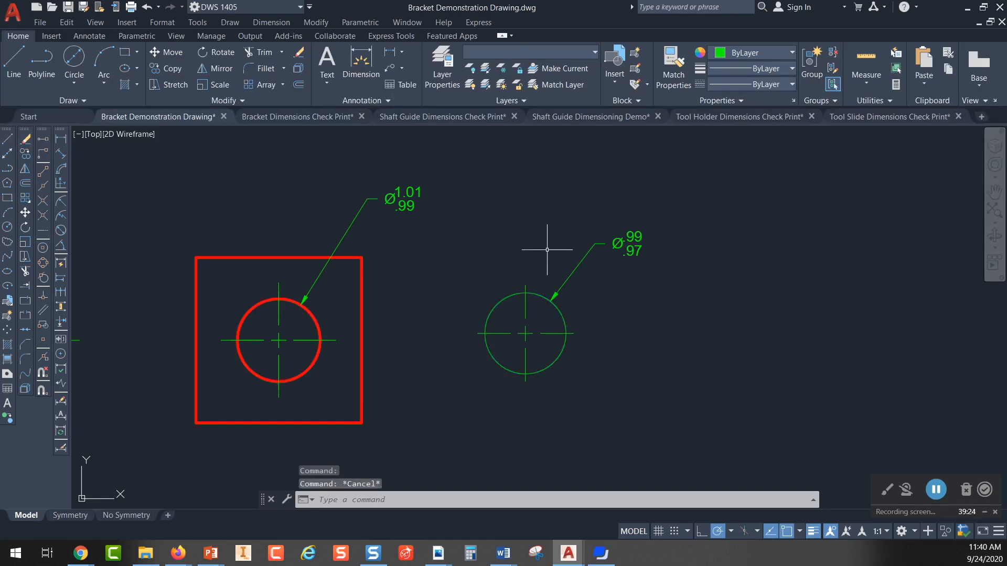
Step: Draw a second sample circle of diameter .97 to the right of the .98 circle, using Center, Diameter
{"action": "left_click", "coordinate": [543, 296]}
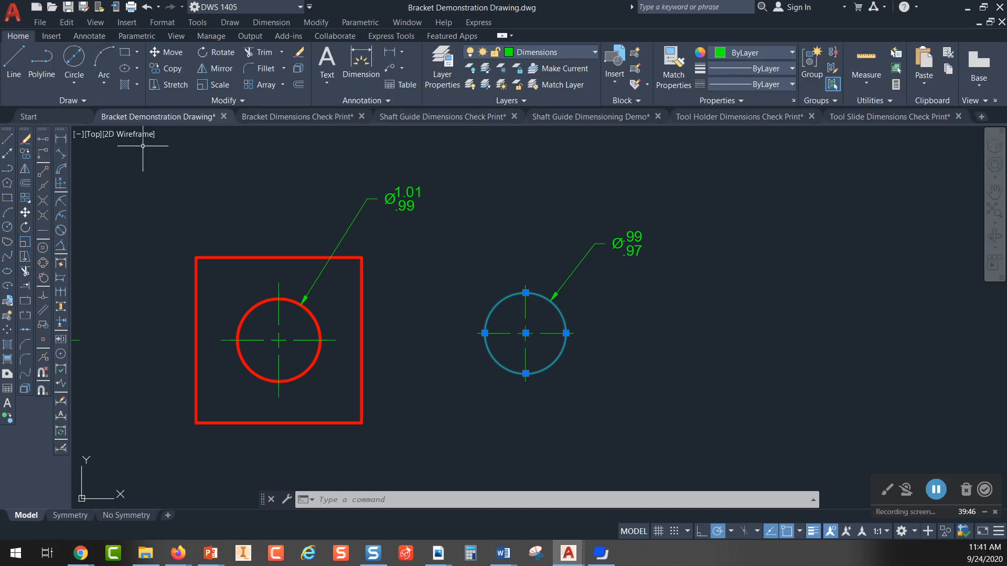
{"action": "left_click", "coordinate": [79, 63]}
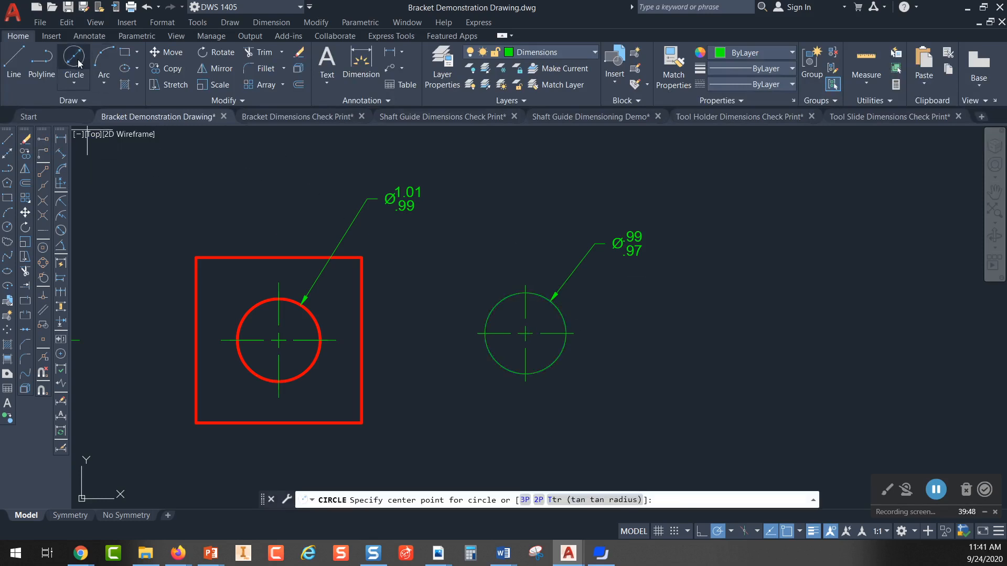
{"action": "left_click", "coordinate": [696, 330]}
{"action": "type", "text": ".97"}
{"action": "key", "text": "Return"}
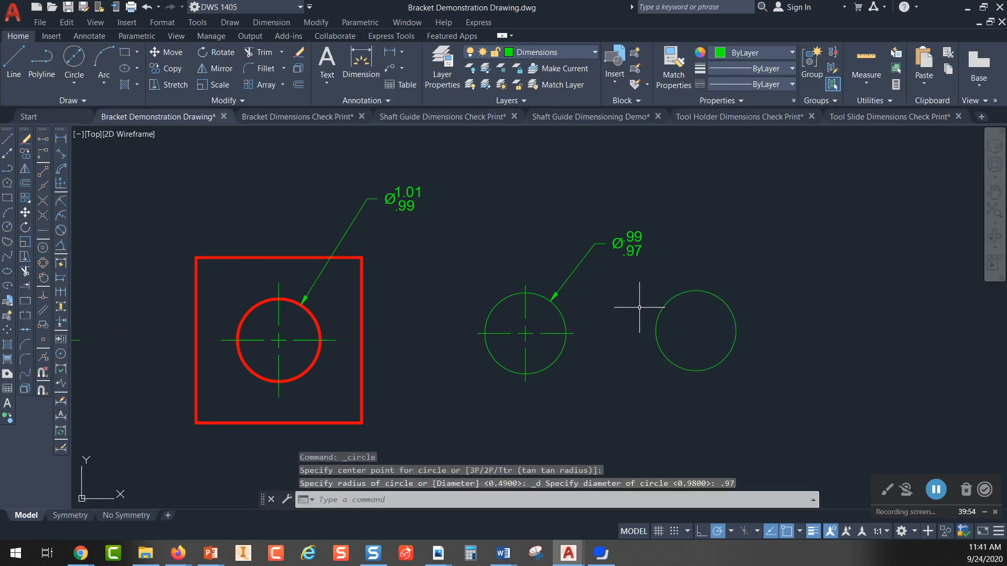
Step: Add a diameter dimension to the .97 circle, placing its text above and to the right of it
{"action": "left_click", "coordinate": [62, 230]}
{"action": "left_click", "coordinate": [716, 293]}
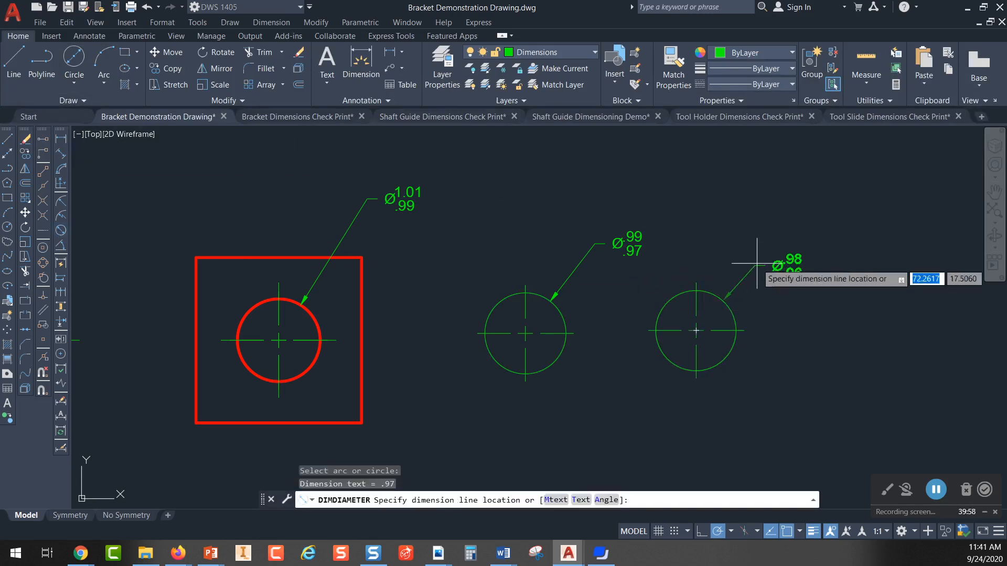
{"action": "left_click", "coordinate": [761, 265]}
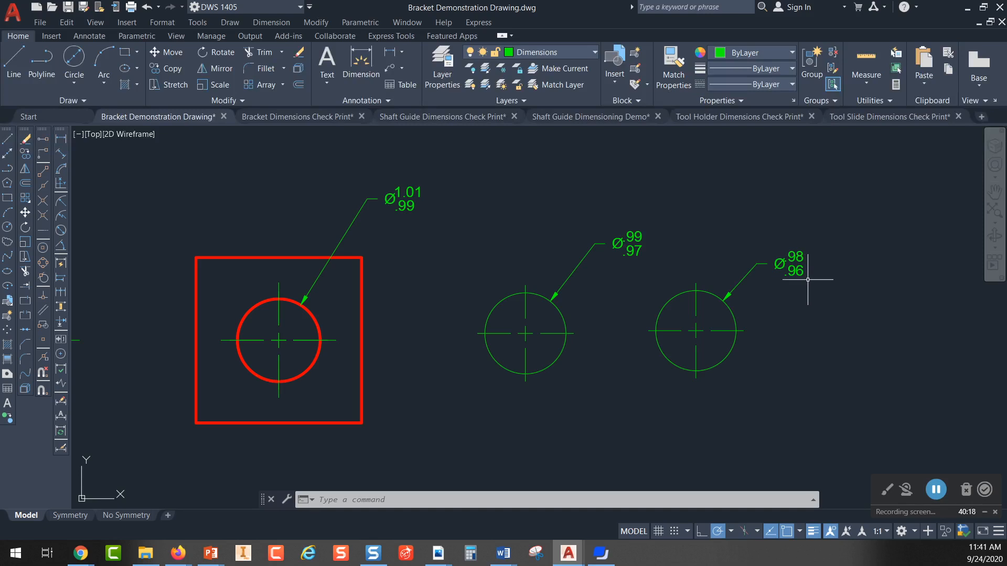
Step: Compare the .97 circle with the square view's hole by highlighting both, and clear the selection
{"action": "left_click", "coordinate": [735, 309]}
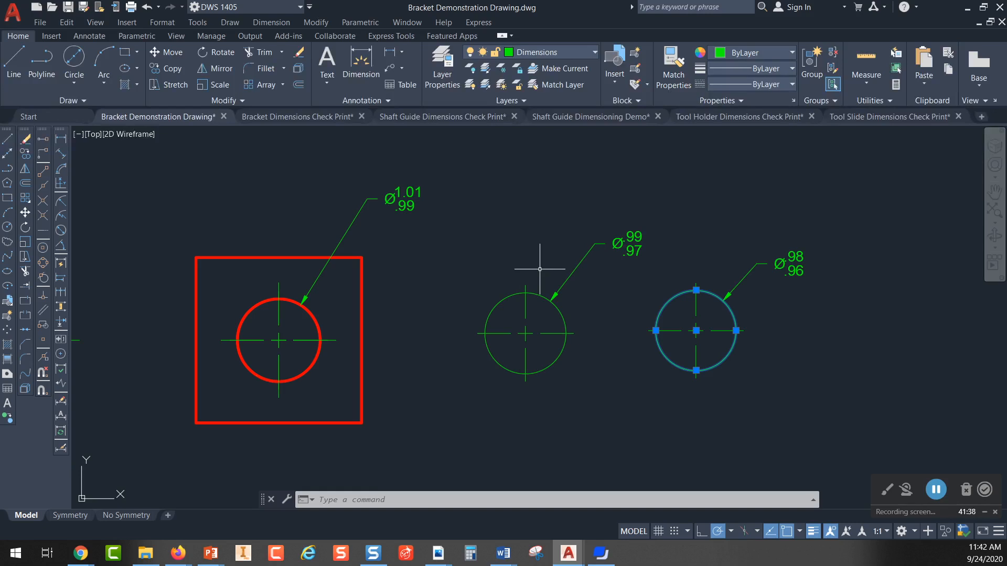
{"action": "middle_click_drag", "start_coordinate": [454, 295], "coordinate": [518, 227]}
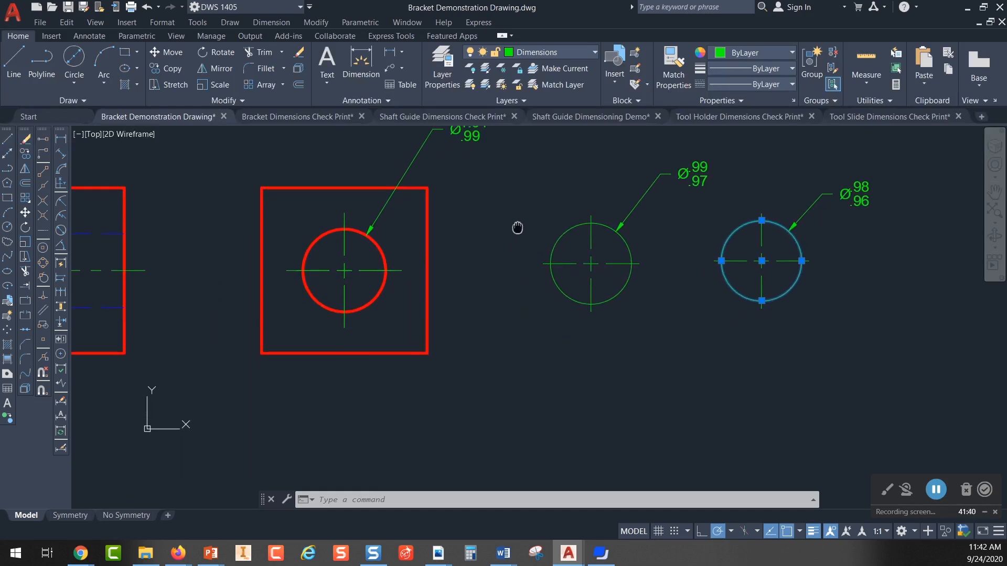
{"action": "middle_click_drag", "start_coordinate": [359, 312], "coordinate": [366, 339]}
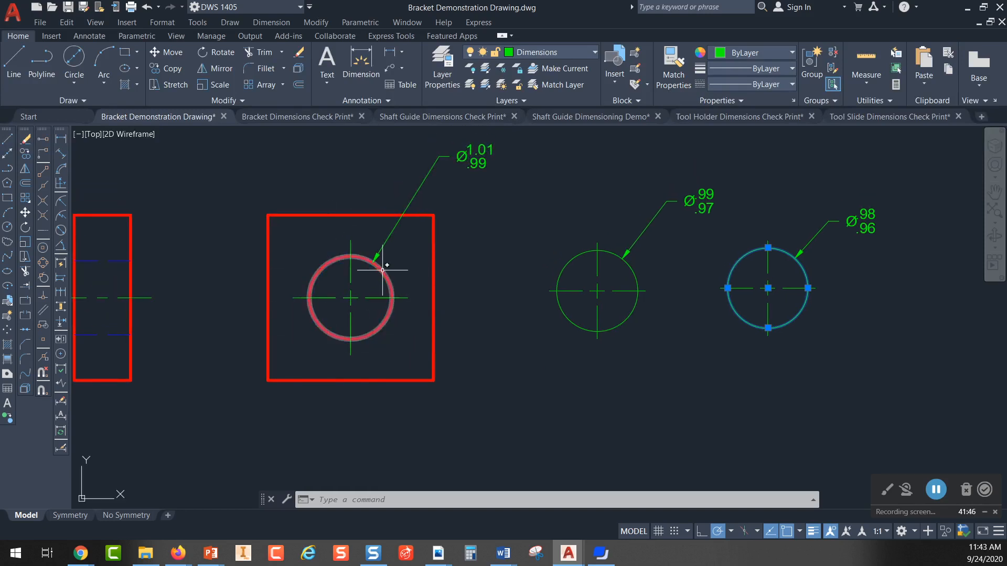
{"action": "left_click", "coordinate": [382, 266]}
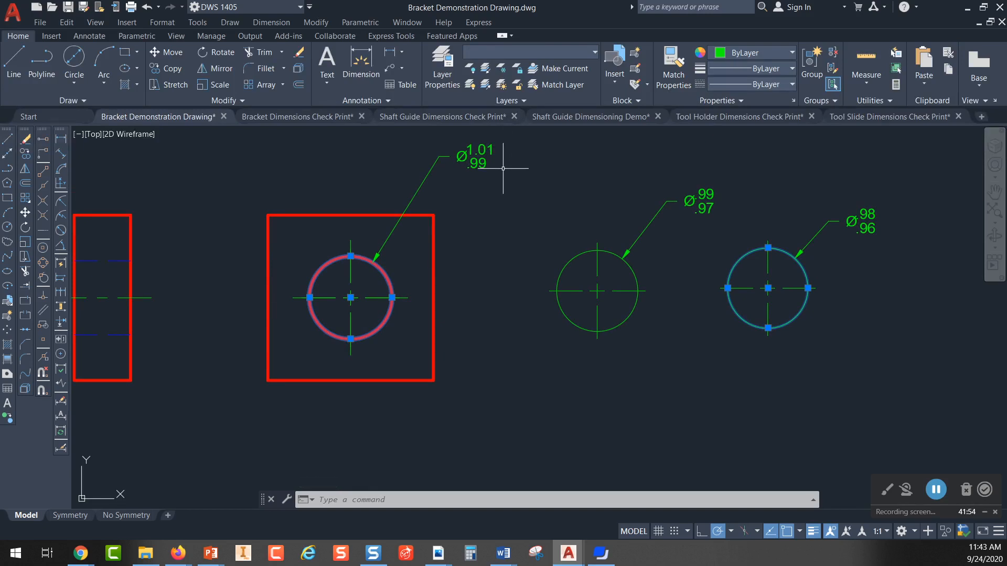
{"action": "key", "text": "Escape"}
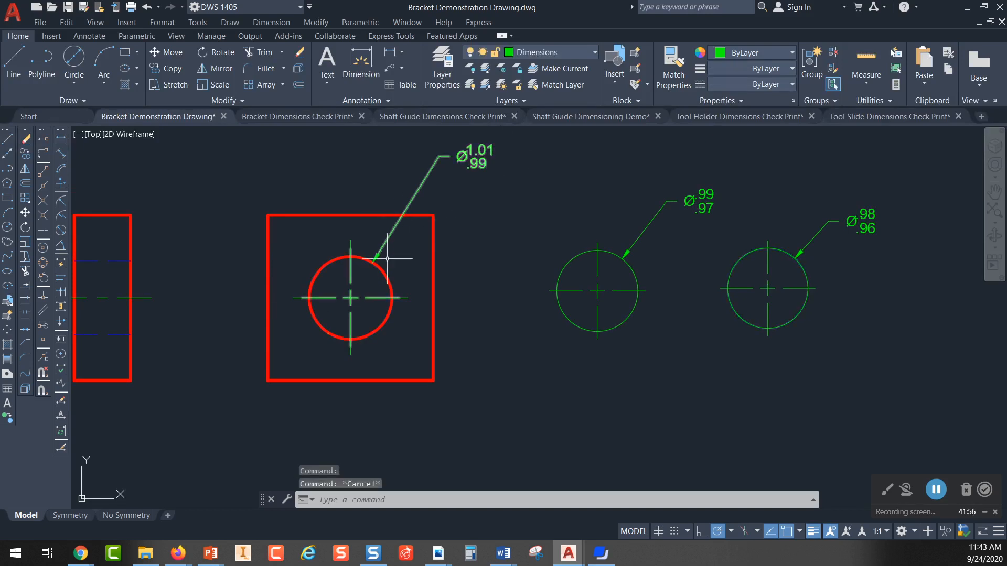
Step: Add a horizontal linear dimension from the square's lower-left corner to the hole's vertical centerline, placed below the square
{"action": "left_click", "coordinate": [62, 141]}
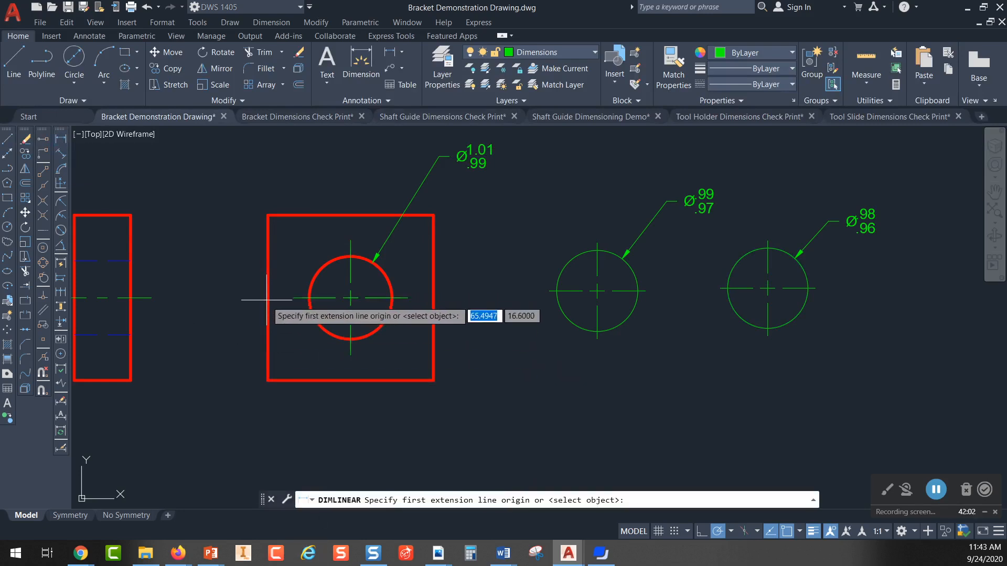
{"action": "left_click", "coordinate": [267, 379]}
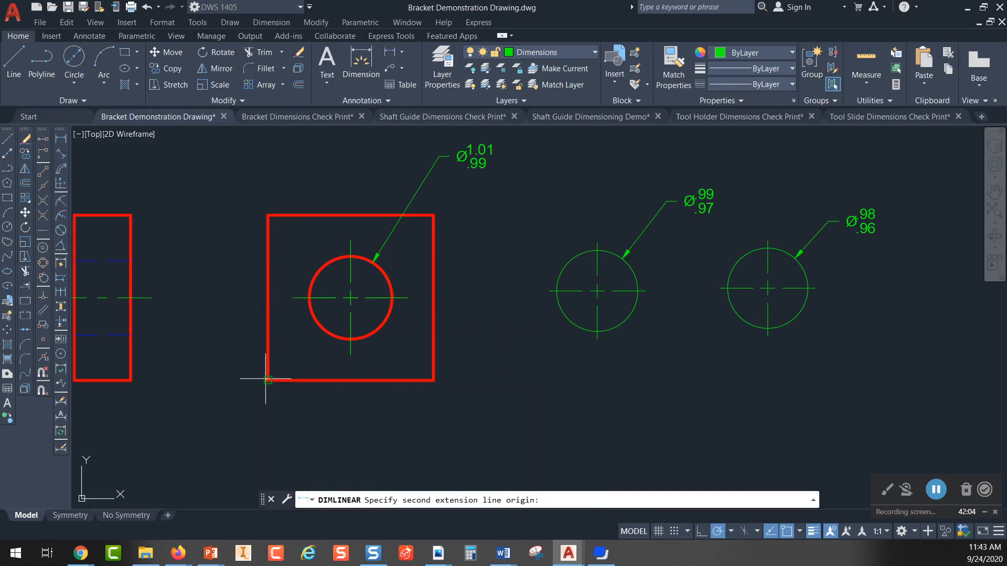
{"action": "left_click", "coordinate": [351, 339]}
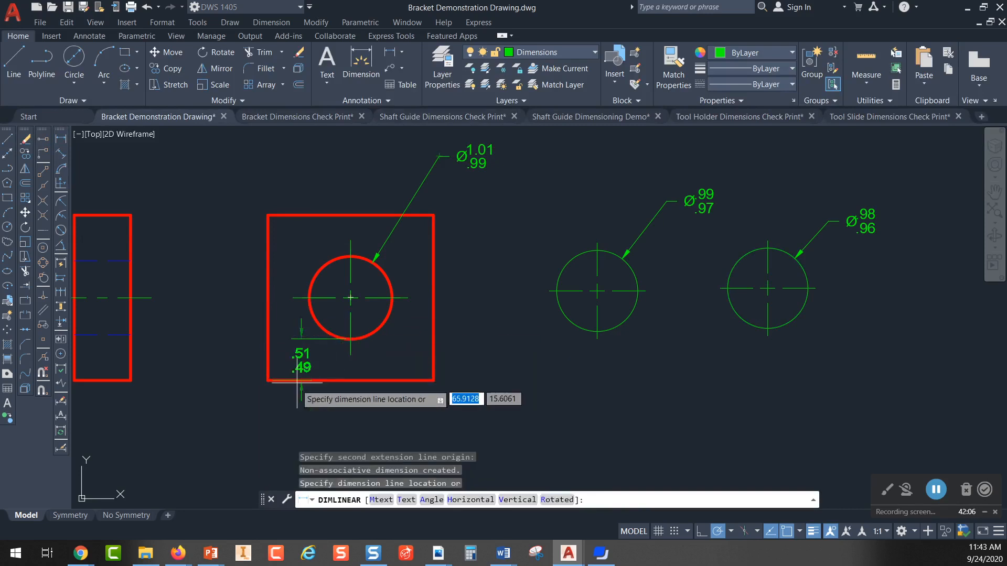
{"action": "left_click", "coordinate": [294, 416]}
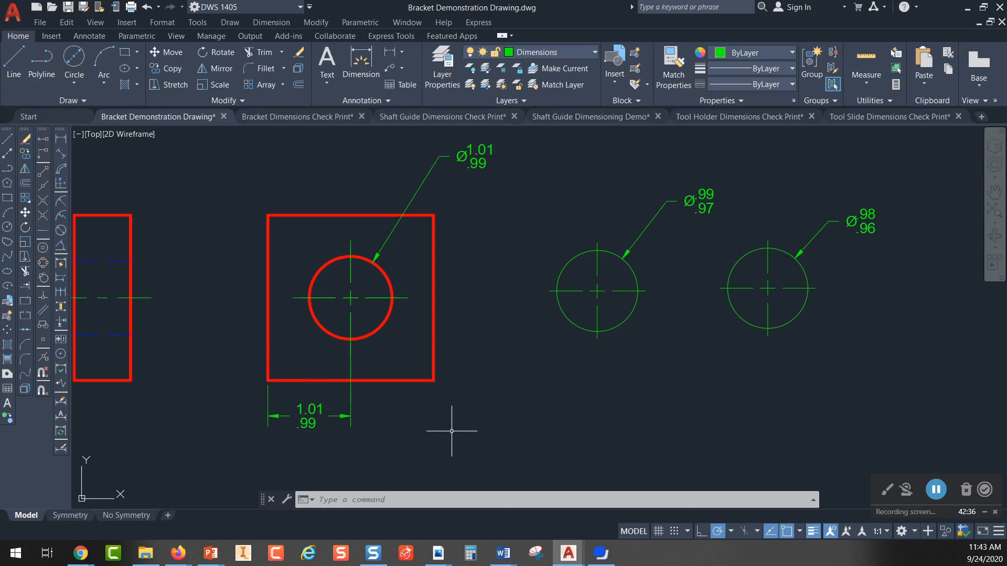
Step: Add a vertical linear dimension from the square's lower-left corner to the hole's horizontal centerline, placed left of the square
{"action": "left_click", "coordinate": [61, 140]}
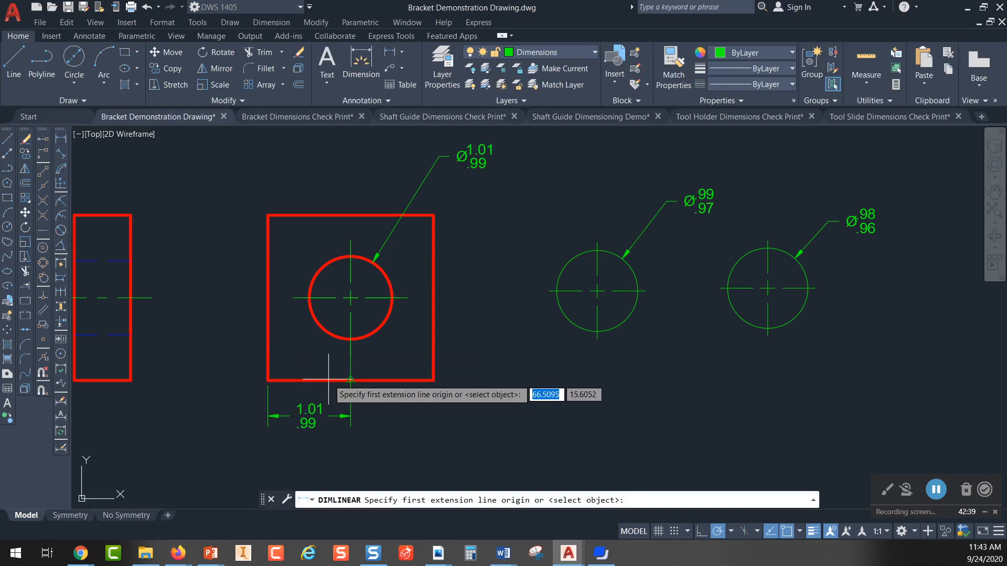
{"action": "left_click", "coordinate": [268, 380]}
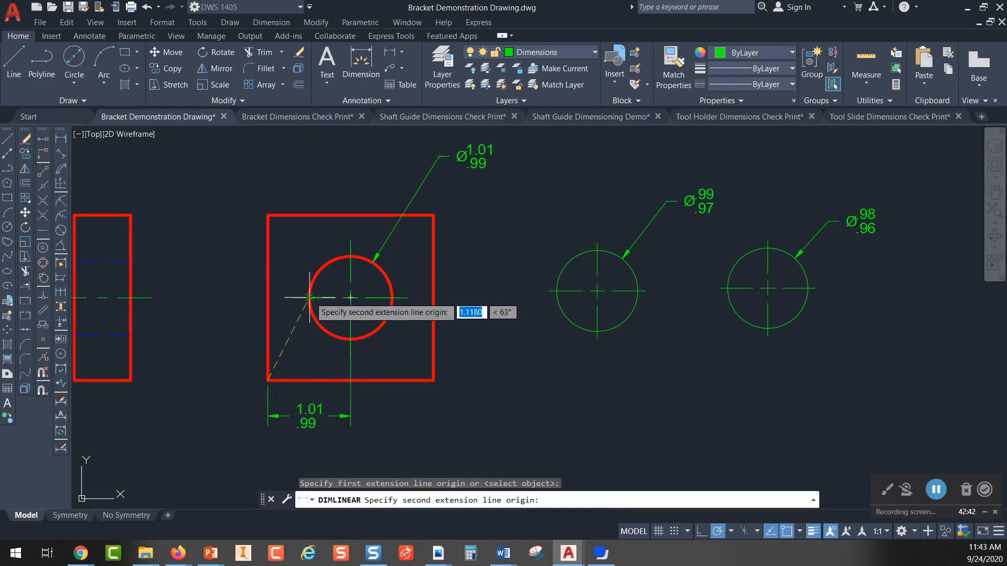
{"action": "left_click", "coordinate": [309, 297]}
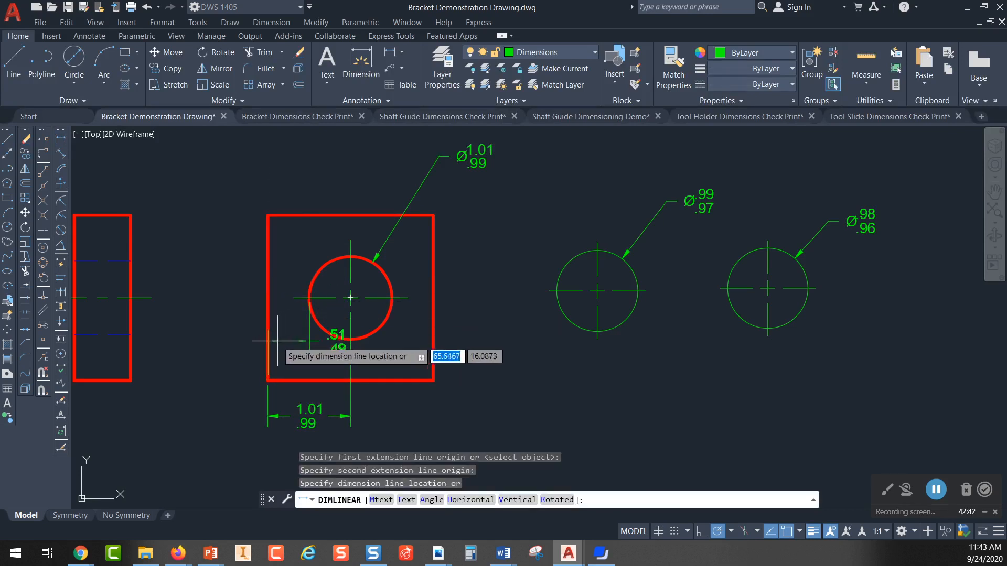
{"action": "left_click", "coordinate": [234, 340]}
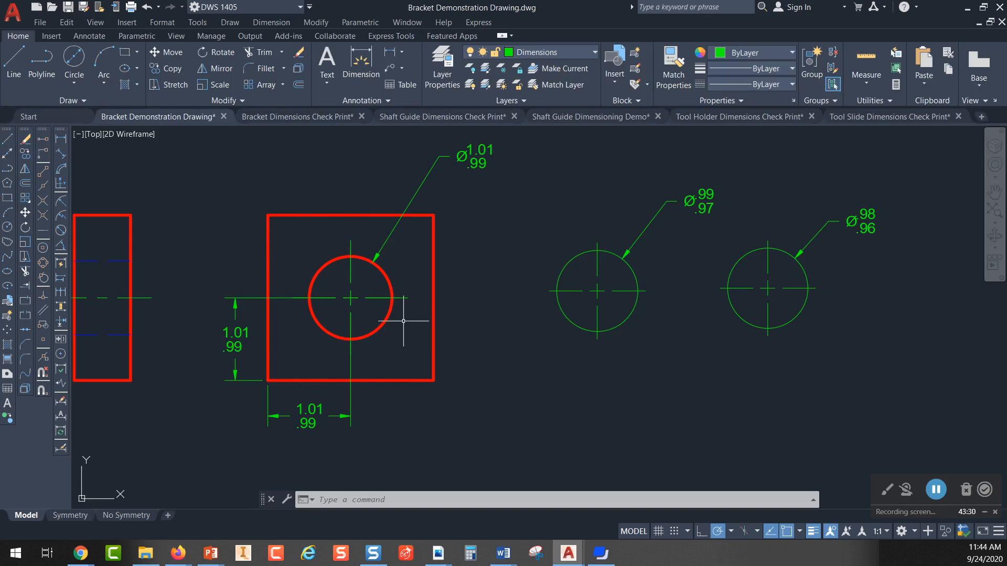
Step: Explode the square outline into separate lines, with the .97 circle also selected, and turn off the lineweight display
{"action": "left_click", "coordinate": [756, 329]}
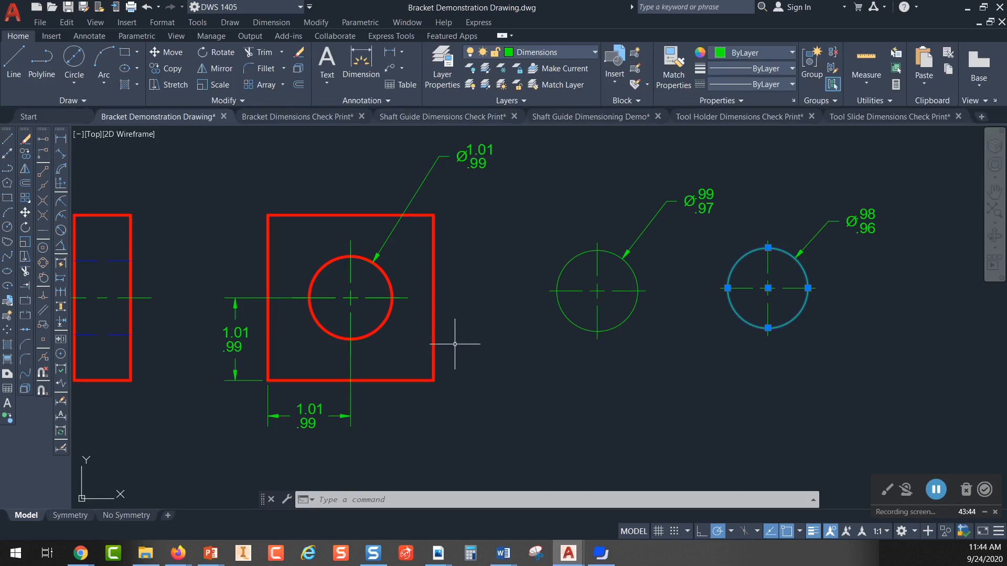
{"action": "left_click", "coordinate": [434, 355]}
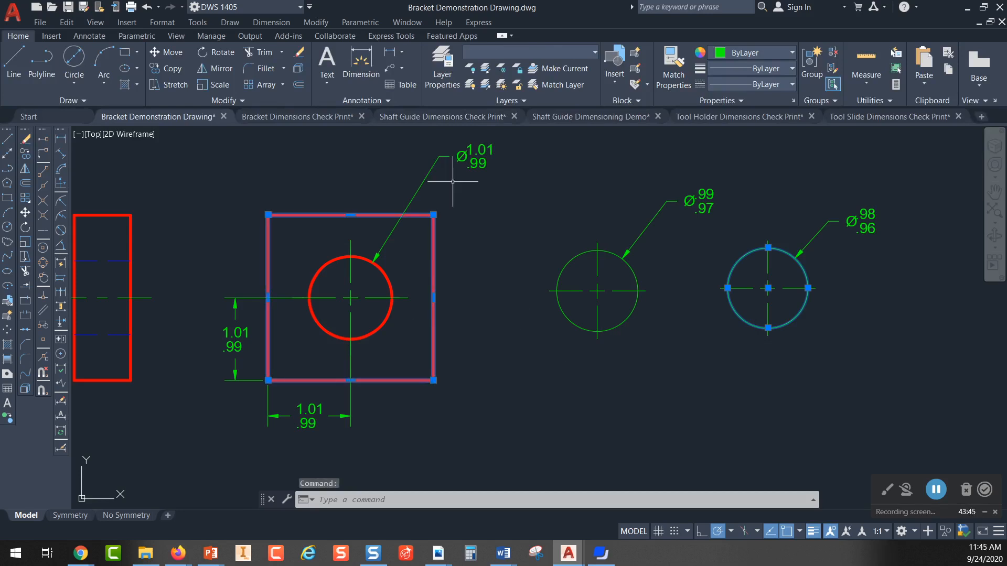
{"action": "left_click", "coordinate": [298, 86]}
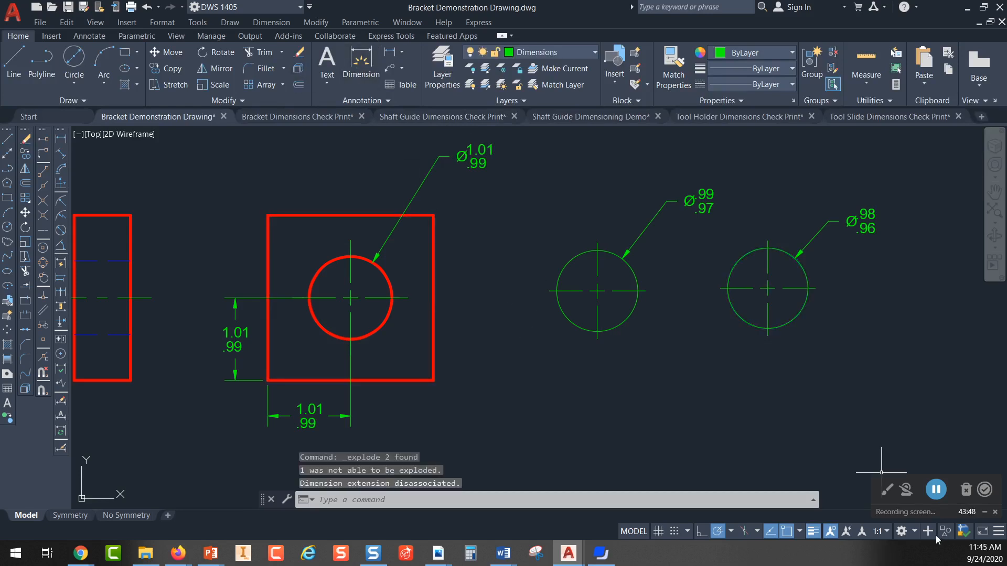
{"action": "left_click", "coordinate": [813, 532]}
Step: Offset the square's left edge 1.01 to the right, past the hole's vertical centerline
{"action": "scroll", "coordinate": [349, 308], "scroll_direction": "up", "scroll_amount": 4}
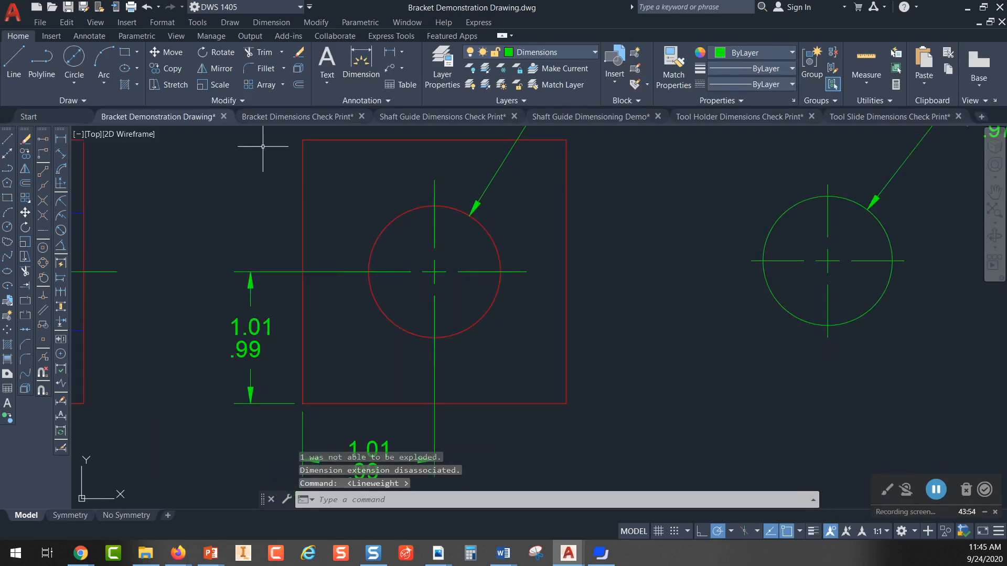
{"action": "left_click", "coordinate": [297, 84]}
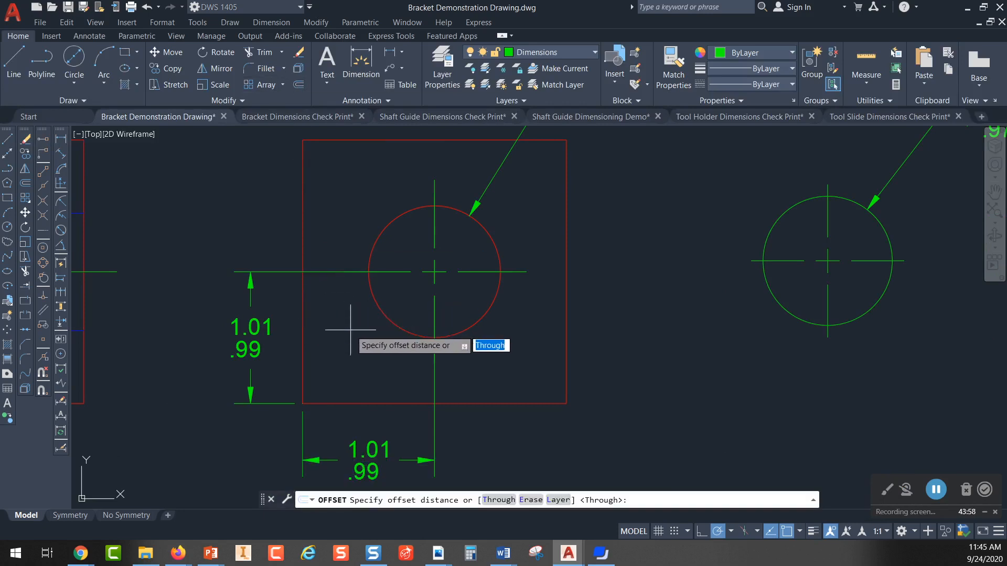
{"action": "type", "text": "1.01"}
{"action": "key", "text": "Return"}
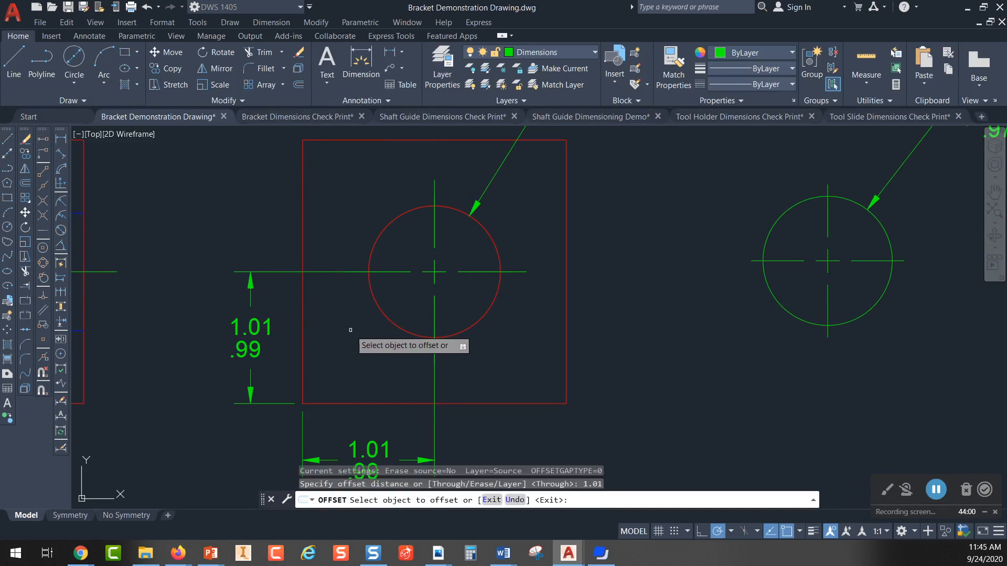
{"action": "left_click", "coordinate": [302, 347]}
{"action": "left_click", "coordinate": [501, 366]}
{"action": "scroll", "coordinate": [464, 271], "scroll_direction": "up", "scroll_amount": 6}
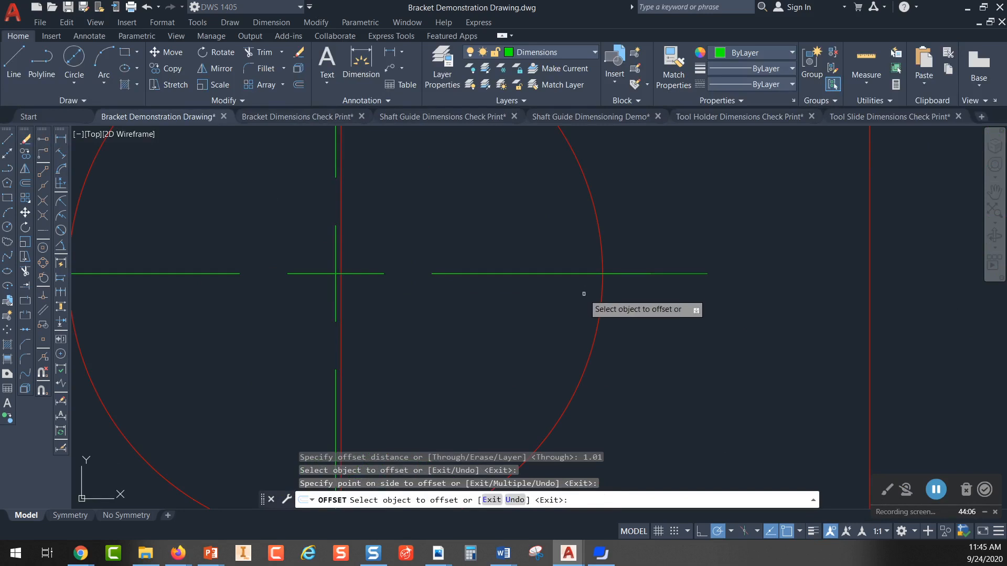
{"action": "key", "text": "Escape"}
Step: Offset the square's bottom edge upward by the same 1.01 distance, toward the hole's horizontal centerline
{"action": "scroll", "coordinate": [584, 293], "scroll_direction": "down", "scroll_amount": 2}
{"action": "scroll", "coordinate": [556, 296], "scroll_direction": "down", "scroll_amount": 3}
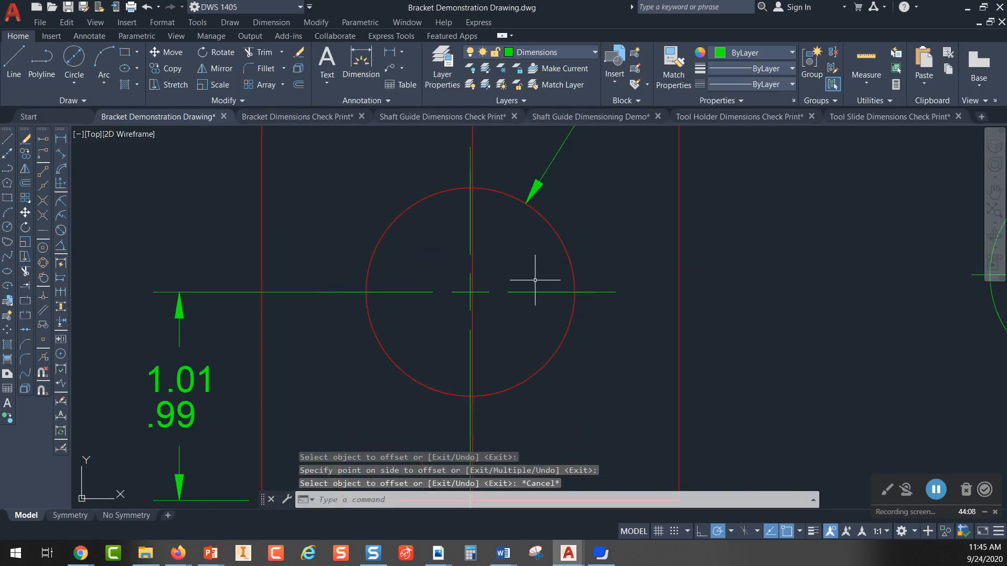
{"action": "key", "text": "Return"}
{"action": "middle_click_drag", "start_coordinate": [535, 280], "coordinate": [509, 211]}
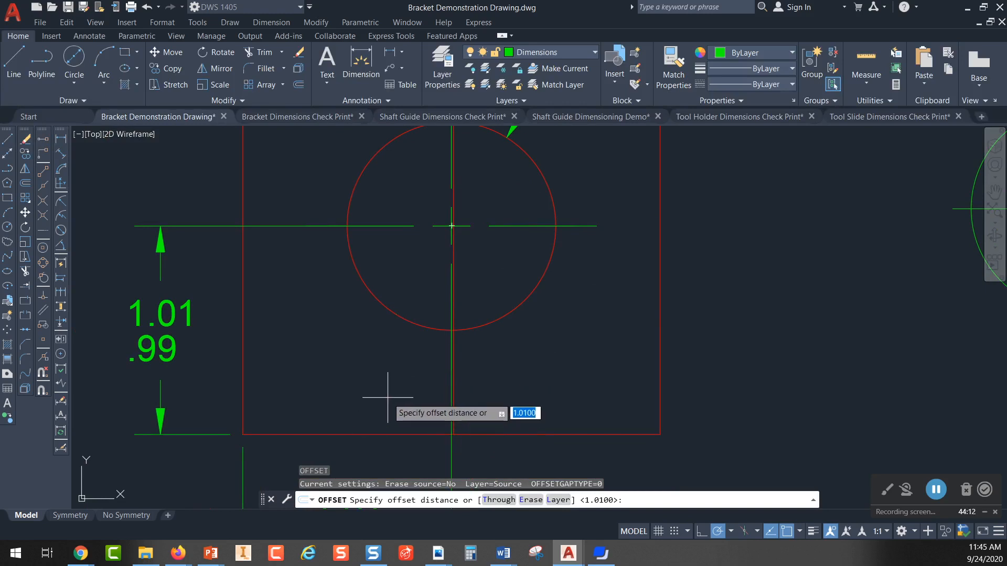
{"action": "key", "text": "Return"}
{"action": "left_click", "coordinate": [360, 435]}
{"action": "left_click", "coordinate": [344, 334]}
{"action": "scroll", "coordinate": [504, 210], "scroll_direction": "up", "scroll_amount": 2}
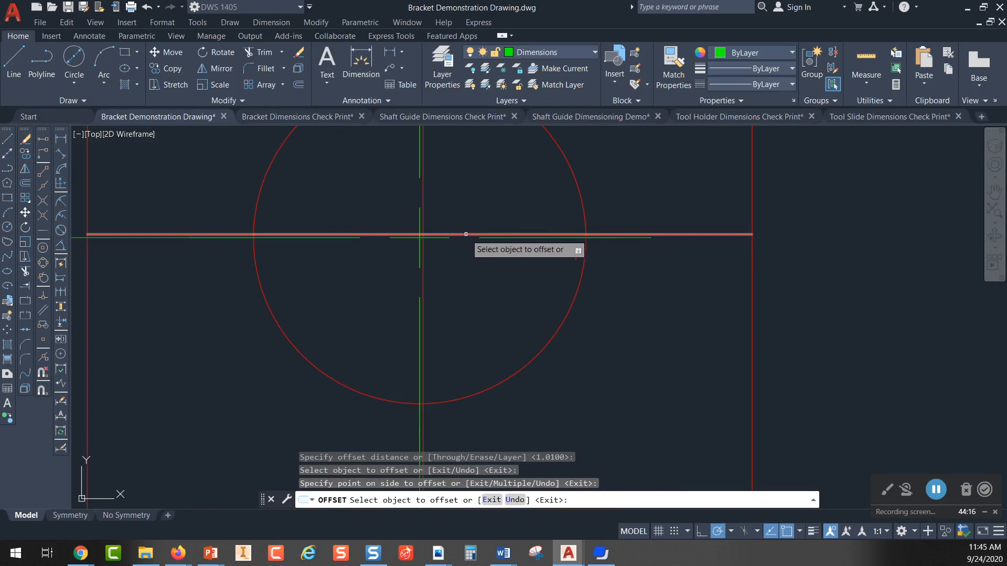
Step: Offset the square's bottom edge upward and its left edge to the right by .99, near the hole's centerlines
{"action": "scroll", "coordinate": [461, 236], "scroll_direction": "up", "scroll_amount": 6}
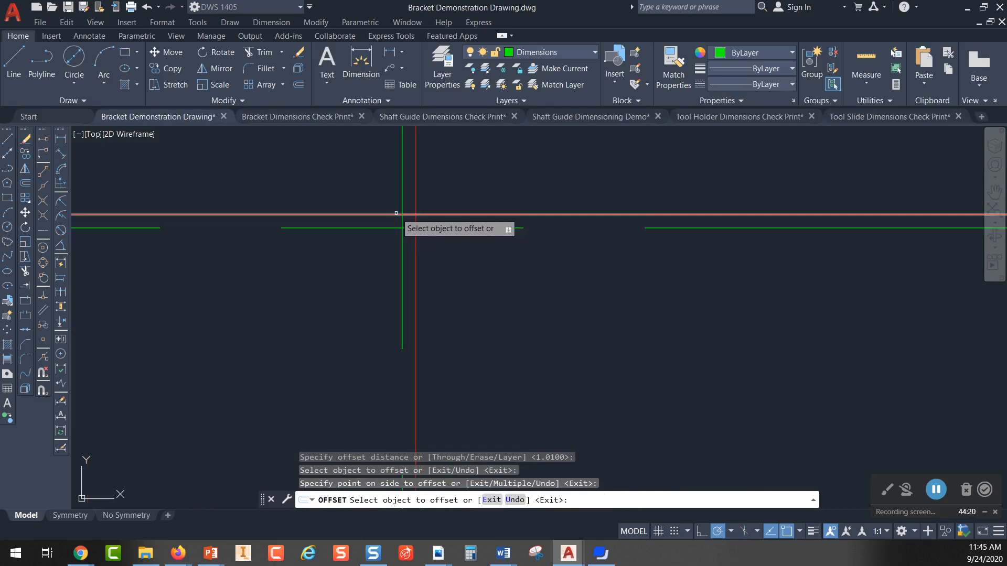
{"action": "scroll", "coordinate": [451, 223], "scroll_direction": "down", "scroll_amount": 4}
{"action": "scroll", "coordinate": [460, 227], "scroll_direction": "down", "scroll_amount": 4}
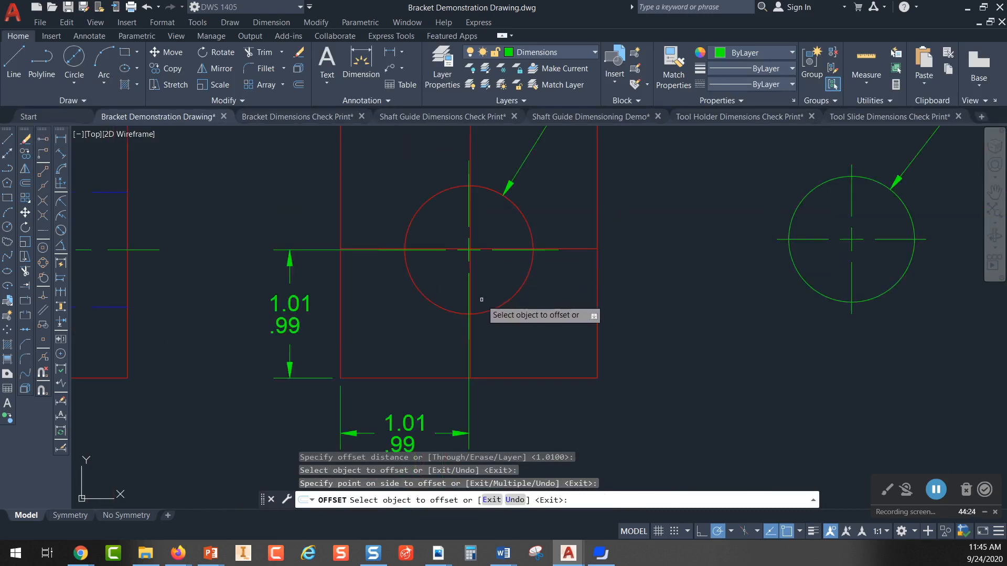
{"action": "left_click", "coordinate": [299, 85]}
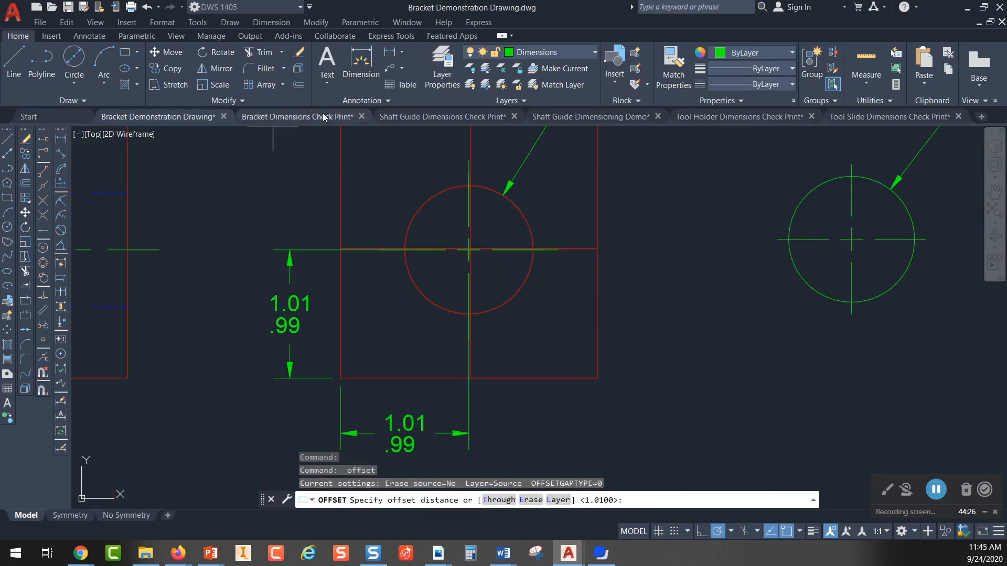
{"action": "mouse_move", "coordinate": [324, 117]}
{"action": "key", "text": "Return"}
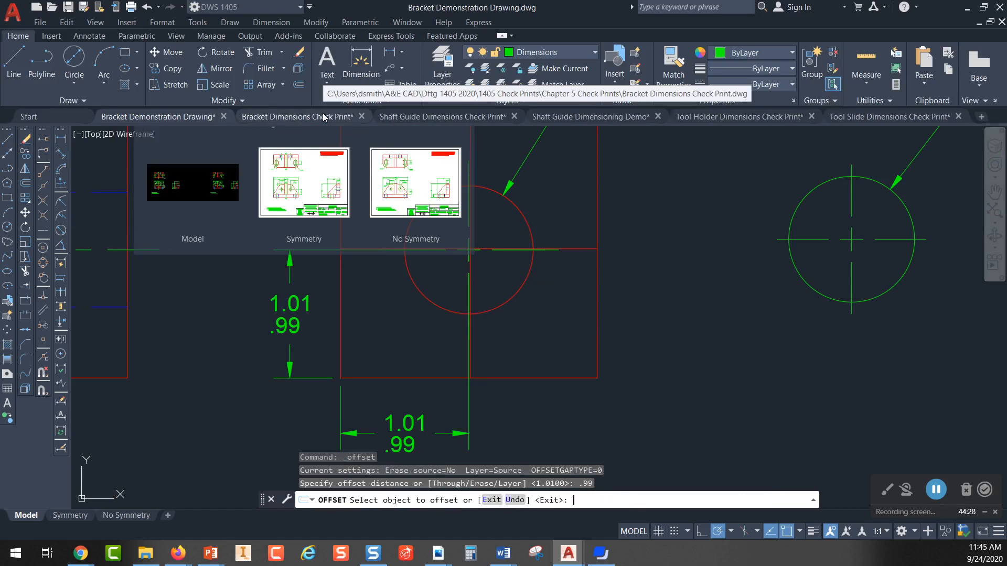
{"action": "key", "text": "Escape"}
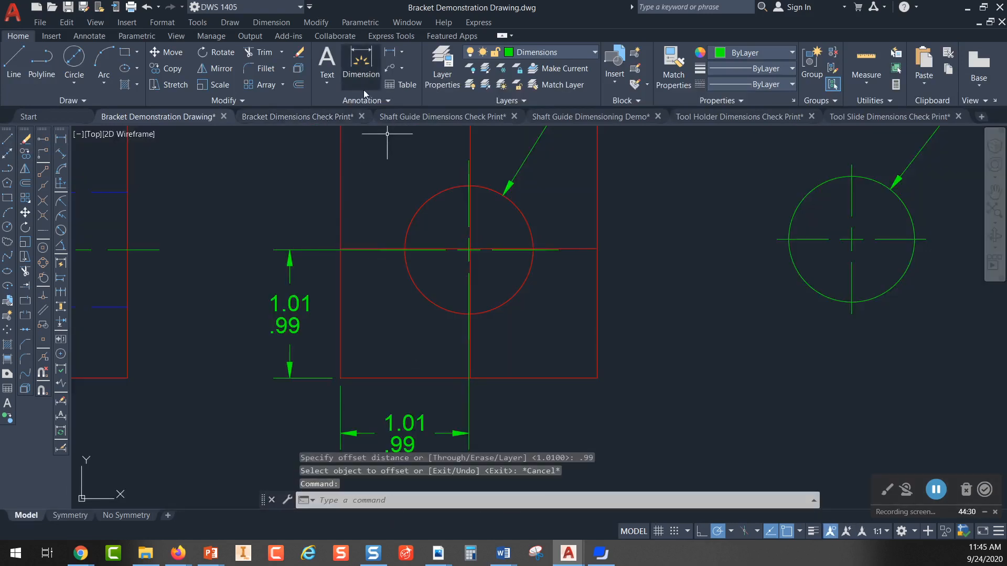
{"action": "left_click", "coordinate": [298, 85]}
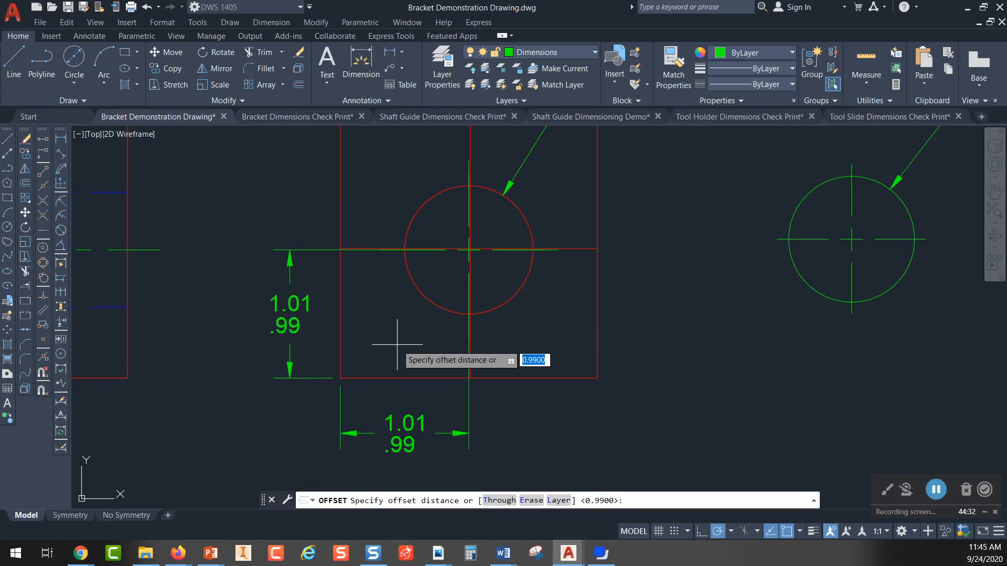
{"action": "key", "text": "Return"}
{"action": "left_click", "coordinate": [396, 377]}
{"action": "left_click", "coordinate": [396, 326]}
{"action": "left_click", "coordinate": [339, 290]}
{"action": "left_click", "coordinate": [473, 254]}
{"action": "scroll", "coordinate": [473, 254], "scroll_direction": "up", "scroll_amount": 10}
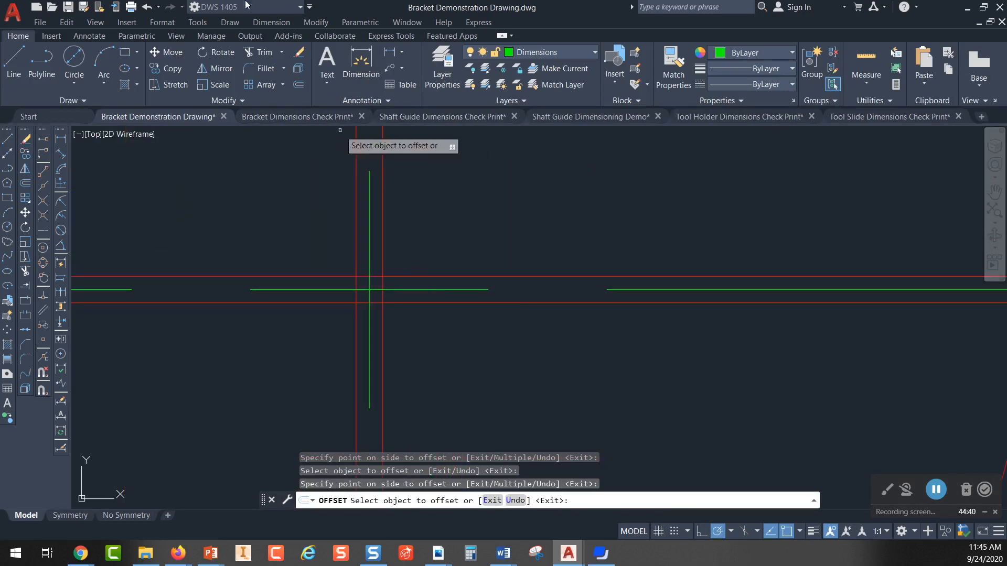
Step: Trim the four offset lines so only the small tolerance square around the hole's center remains
{"action": "left_click", "coordinate": [265, 53]}
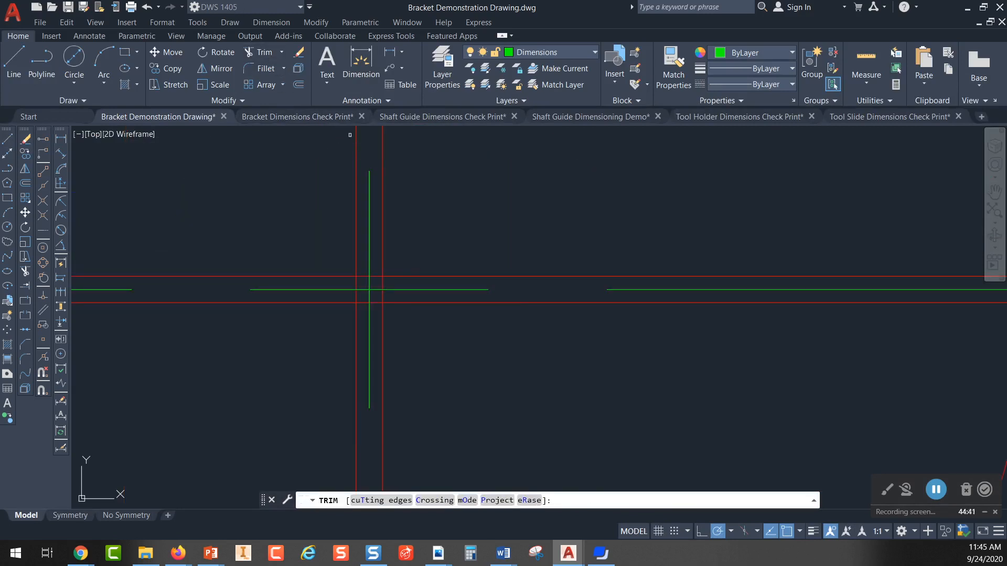
{"action": "left_click", "coordinate": [383, 192]}
{"action": "left_click", "coordinate": [357, 206]}
{"action": "left_click", "coordinate": [321, 277]}
{"action": "left_click", "coordinate": [319, 302]}
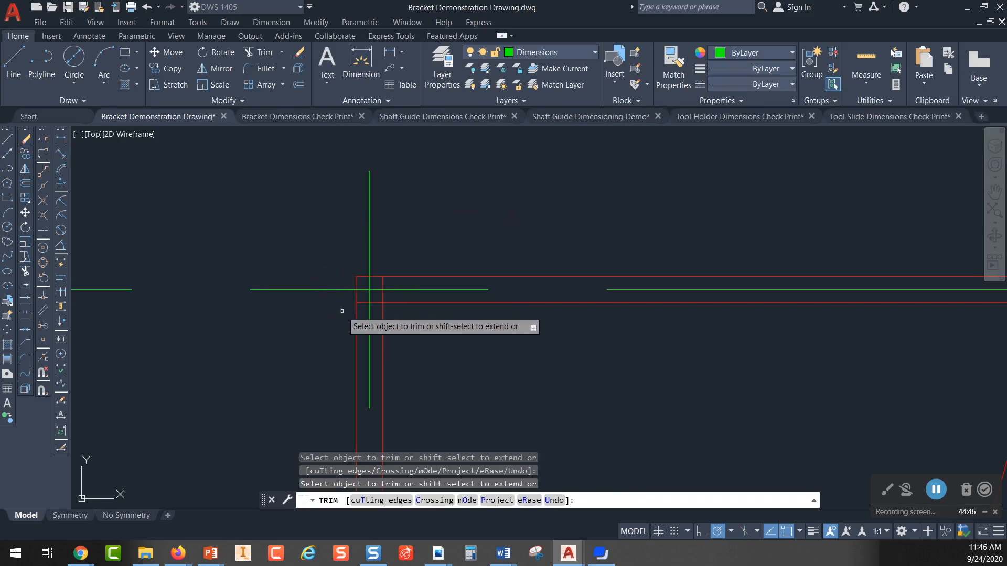
{"action": "left_click", "coordinate": [356, 319]}
{"action": "left_click", "coordinate": [382, 324]}
{"action": "left_click", "coordinate": [402, 302]}
{"action": "left_click", "coordinate": [400, 276]}
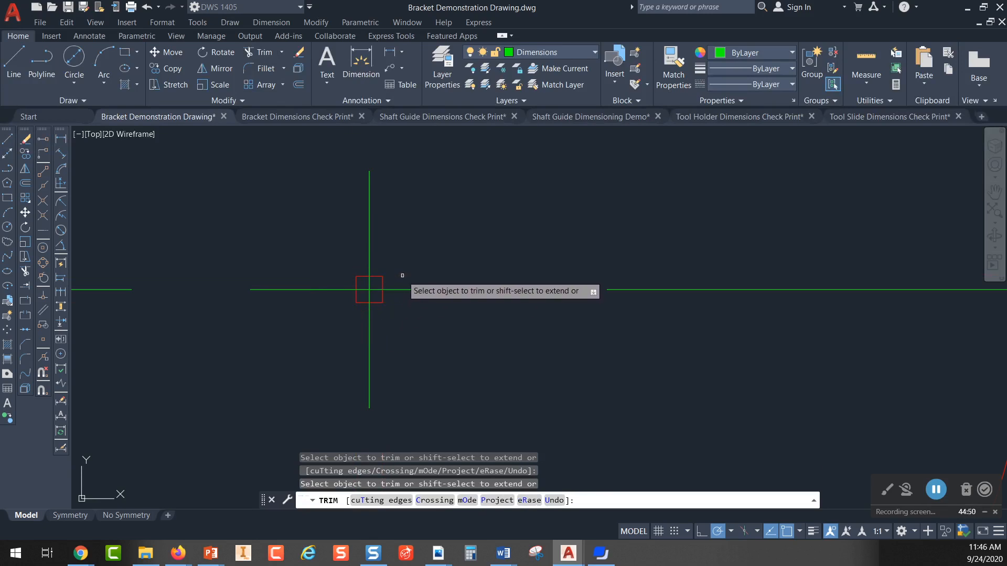
{"action": "scroll", "coordinate": [370, 244], "scroll_direction": "down", "scroll_amount": 4}
{"action": "scroll", "coordinate": [448, 243], "scroll_direction": "down", "scroll_amount": 2}
{"action": "scroll", "coordinate": [454, 274], "scroll_direction": "up", "scroll_amount": 2}
{"action": "scroll", "coordinate": [456, 262], "scroll_direction": "down", "scroll_amount": 4}
{"action": "scroll", "coordinate": [458, 243], "scroll_direction": "up", "scroll_amount": 4}
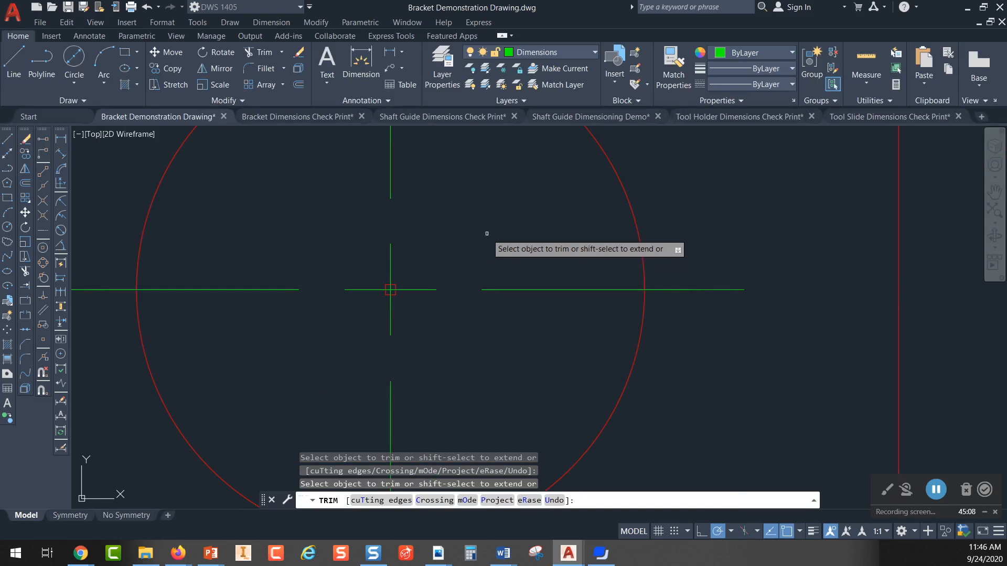
{"action": "key", "text": "Escape"}
Step: Draw a 1 diameter circle centered on the upper-right corner of the small tolerance square
{"action": "scroll", "coordinate": [443, 266], "scroll_direction": "down", "scroll_amount": 1}
{"action": "middle_click_drag", "start_coordinate": [444, 266], "coordinate": [352, 268]}
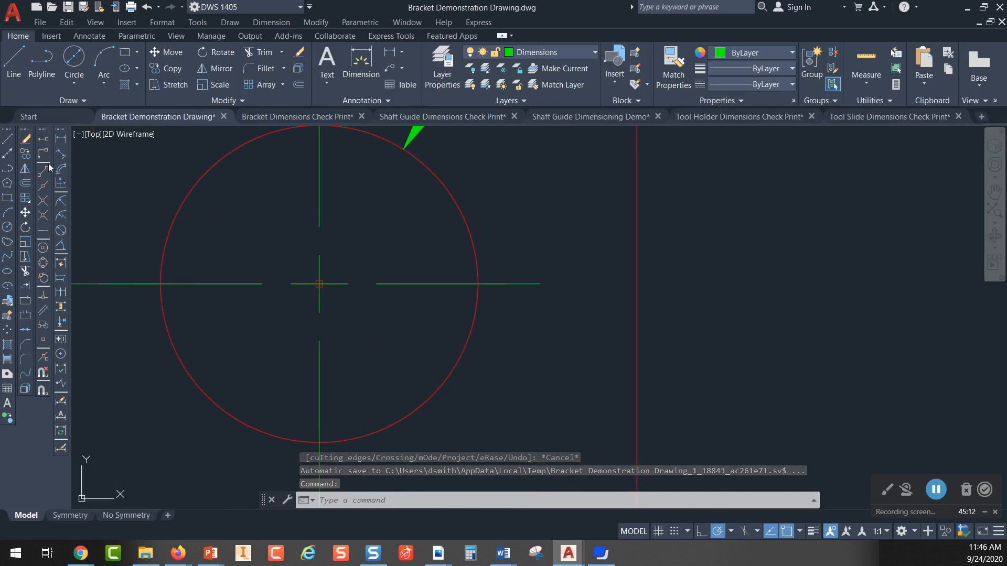
{"action": "left_click", "coordinate": [74, 58]}
{"action": "scroll", "coordinate": [331, 265], "scroll_direction": "up", "scroll_amount": 5}
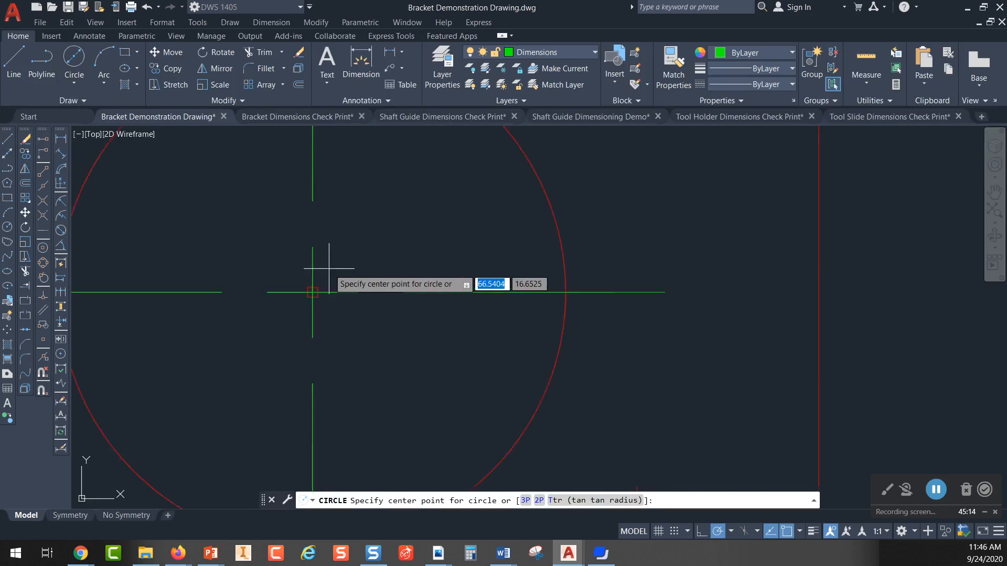
{"action": "left_click", "coordinate": [306, 301]}
{"action": "type", "text": "1"}
{"action": "key", "text": "Return"}
{"action": "scroll", "coordinate": [544, 199], "scroll_direction": "down", "scroll_amount": 5}
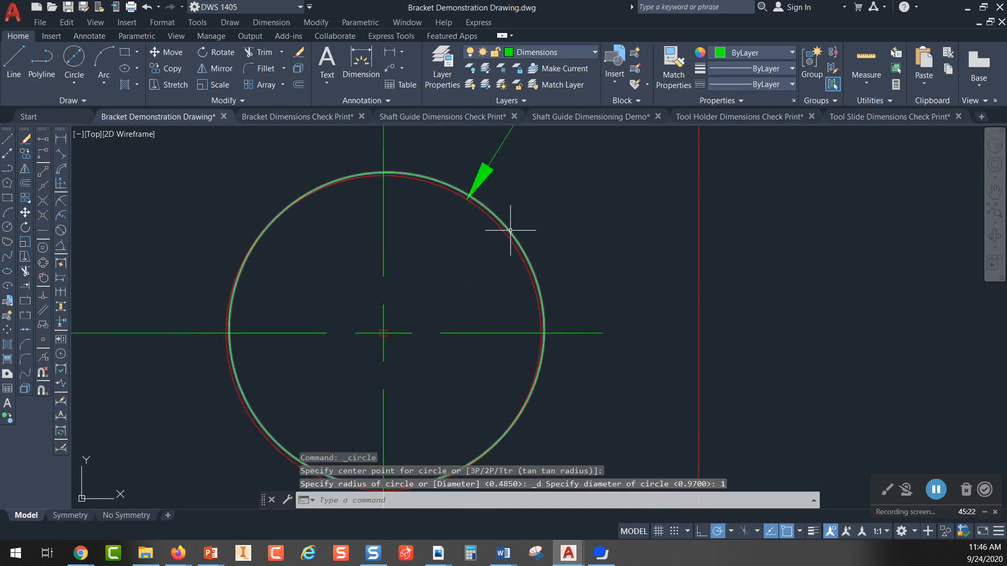
{"action": "left_click", "coordinate": [511, 229]}
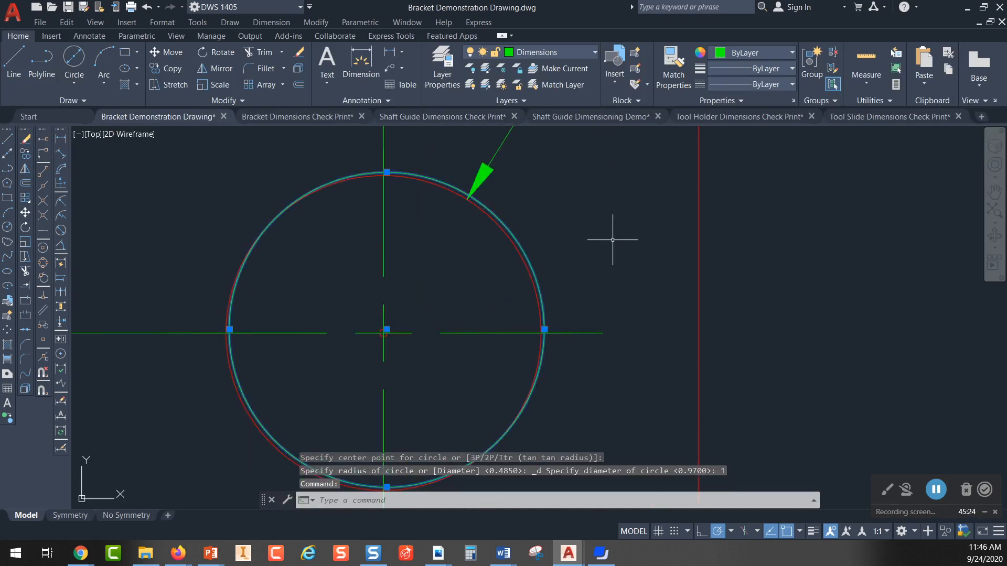
{"action": "key", "text": "Escape"}
Step: Draw a 1 diameter circle centered on the lower-left corner of the small tolerance square
{"action": "middle_click_drag", "start_coordinate": [474, 281], "coordinate": [474, 242]}
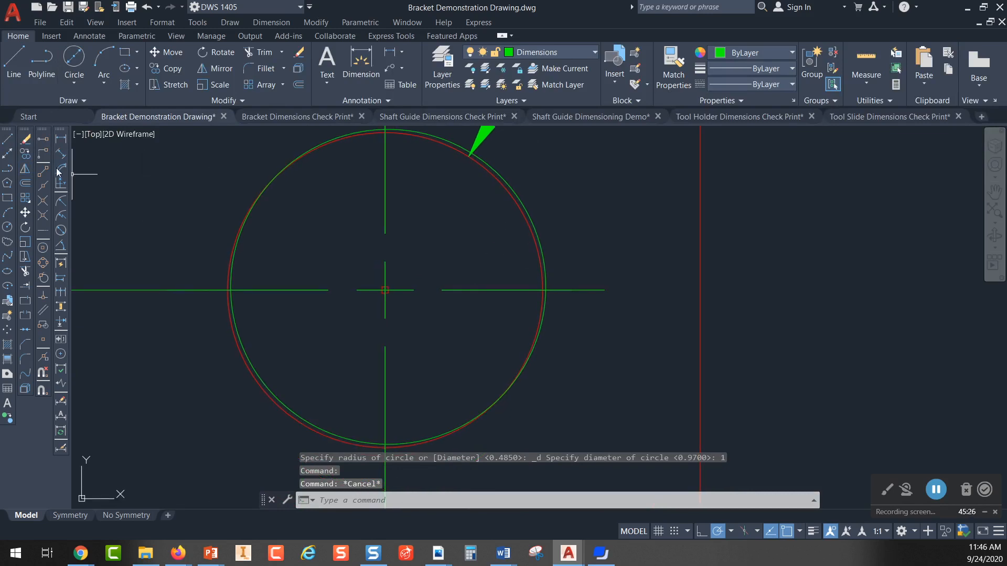
{"action": "left_click", "coordinate": [74, 82]}
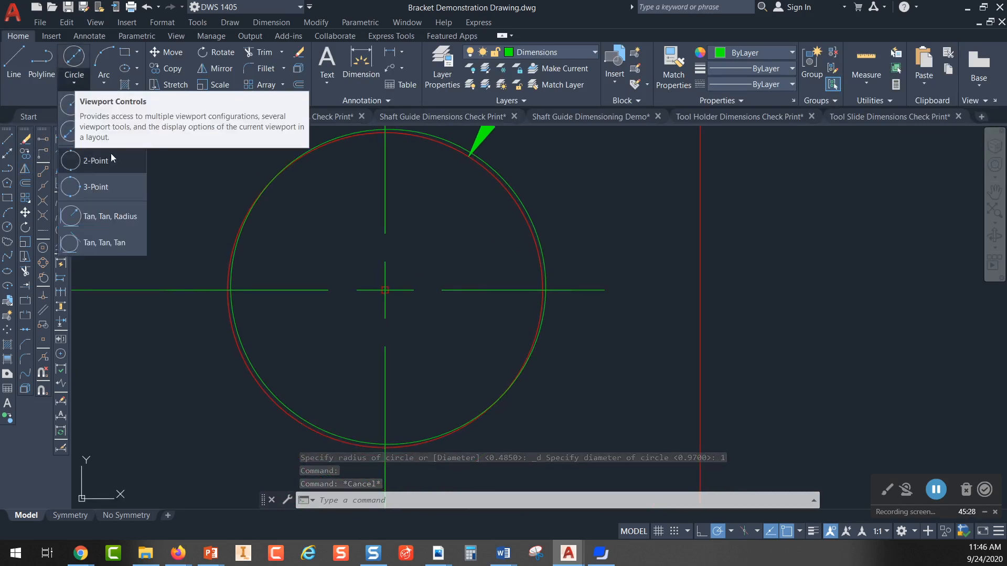
{"action": "left_click", "coordinate": [74, 58]}
{"action": "scroll", "coordinate": [385, 294], "scroll_direction": "up", "scroll_amount": 4}
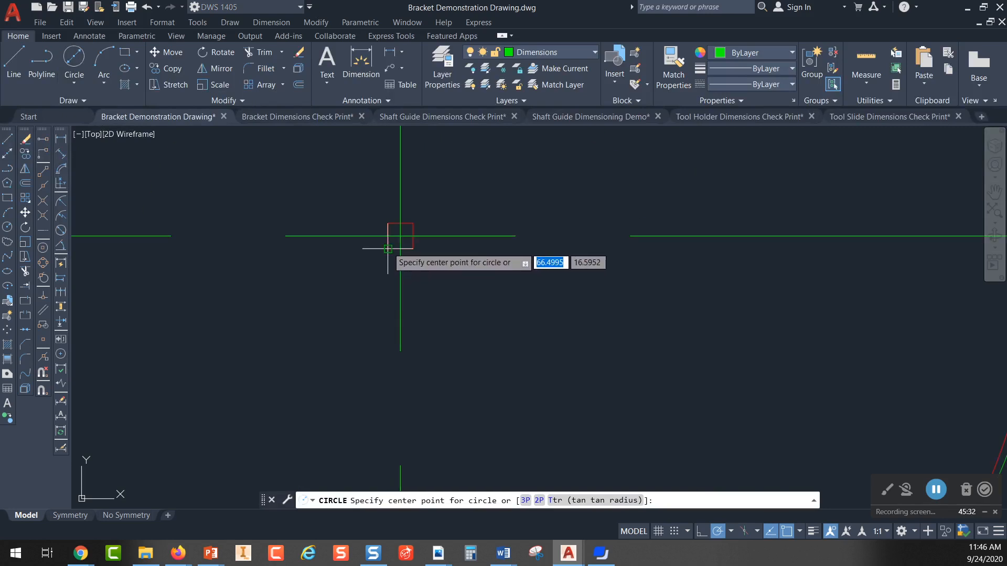
{"action": "left_click", "coordinate": [388, 248]}
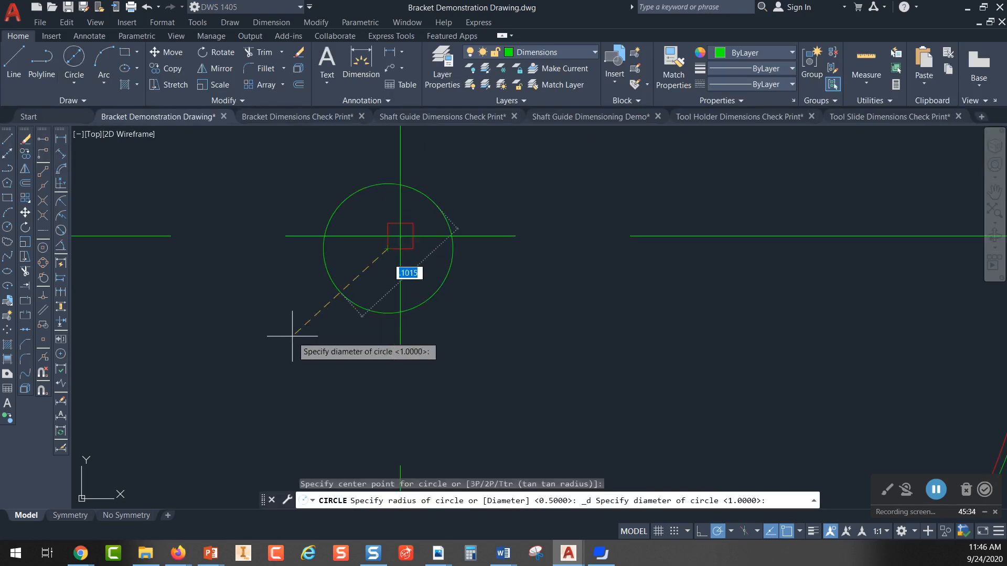
{"action": "type", "text": "1"}
{"action": "key", "text": "Return"}
{"action": "scroll", "coordinate": [362, 304], "scroll_direction": "down", "scroll_amount": 4}
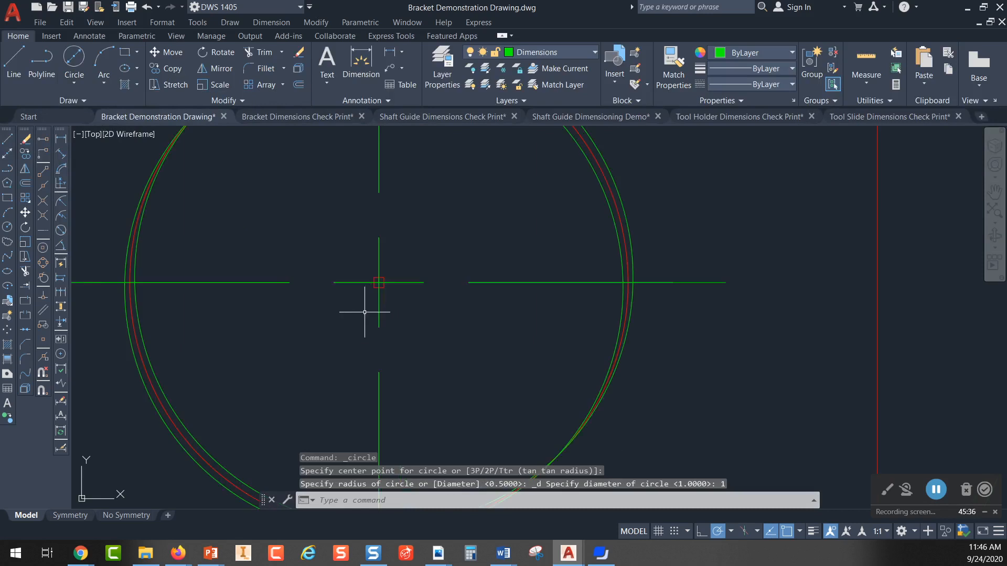
Step: Erase the three nearly coincident circles inside the square
{"action": "scroll", "coordinate": [377, 308], "scroll_direction": "down", "scroll_amount": 2}
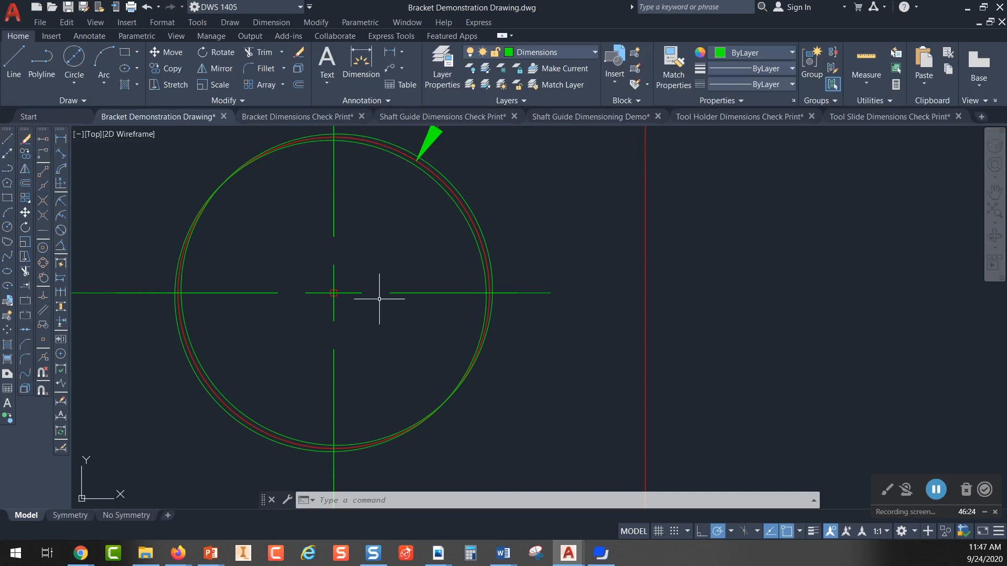
{"action": "scroll", "coordinate": [387, 241], "scroll_direction": "down", "scroll_amount": 2}
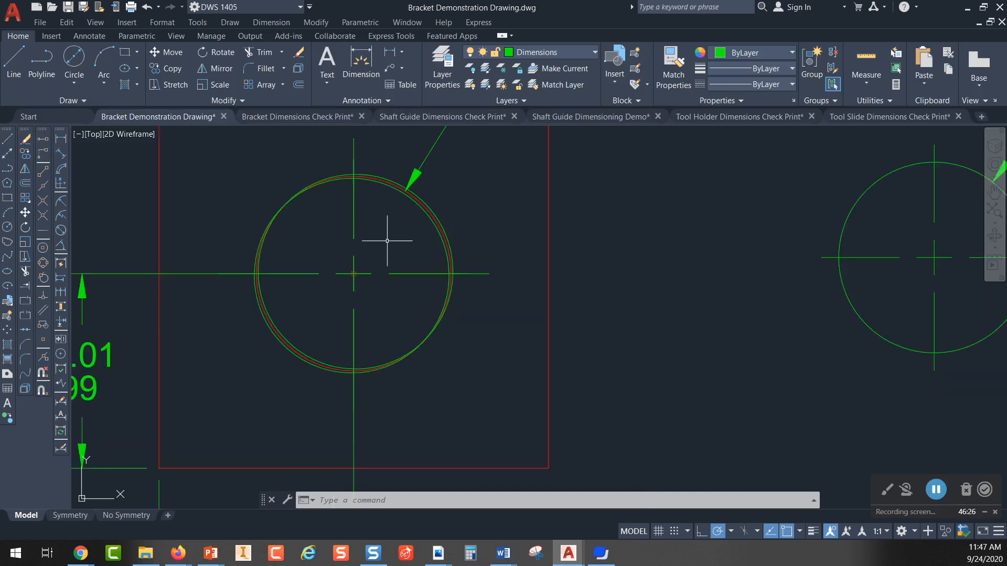
{"action": "scroll", "coordinate": [387, 241], "scroll_direction": "down", "scroll_amount": 2}
{"action": "middle_click_drag", "start_coordinate": [415, 285], "coordinate": [394, 288]}
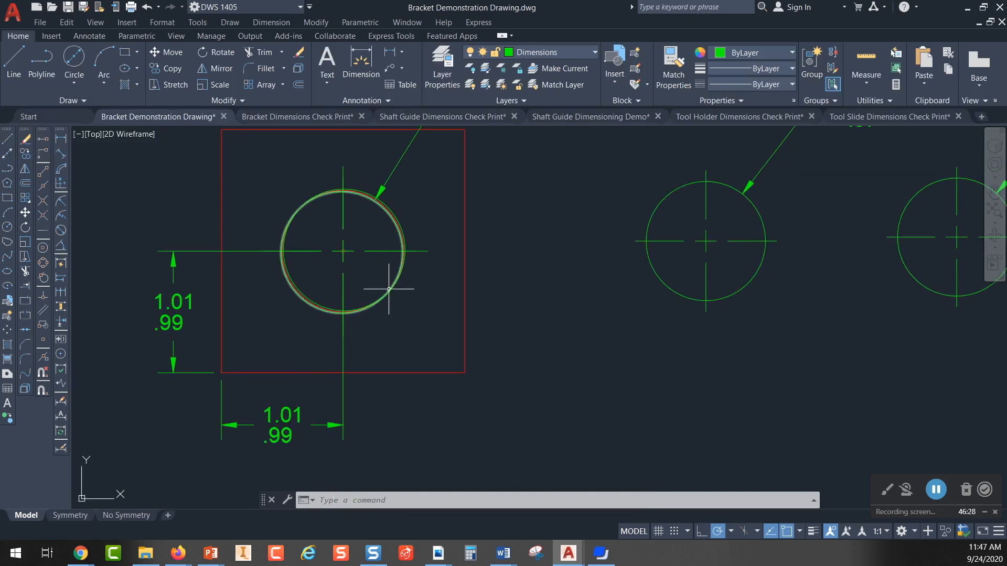
{"action": "left_click", "coordinate": [403, 301]}
{"action": "left_click", "coordinate": [378, 278]}
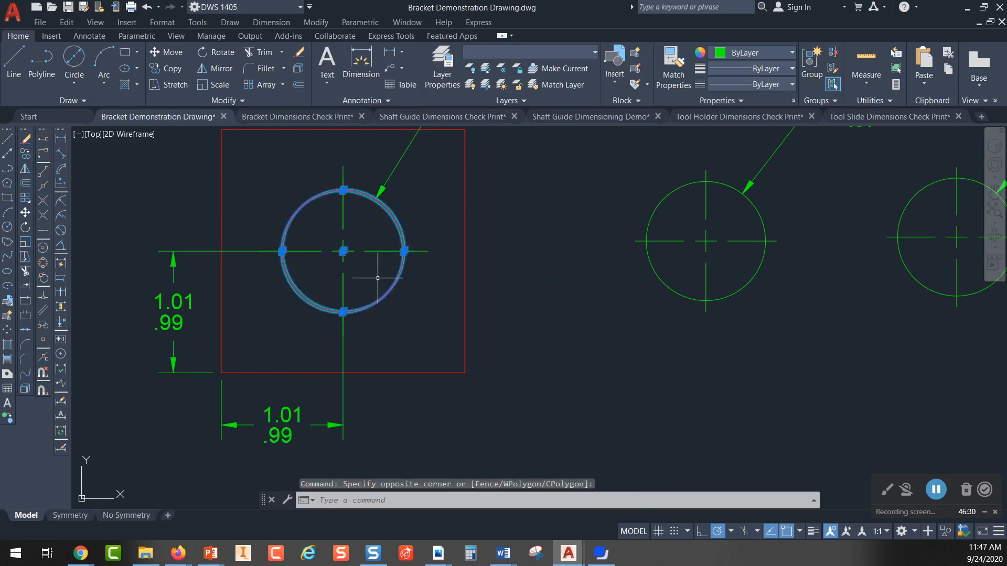
{"action": "key", "text": "Delete"}
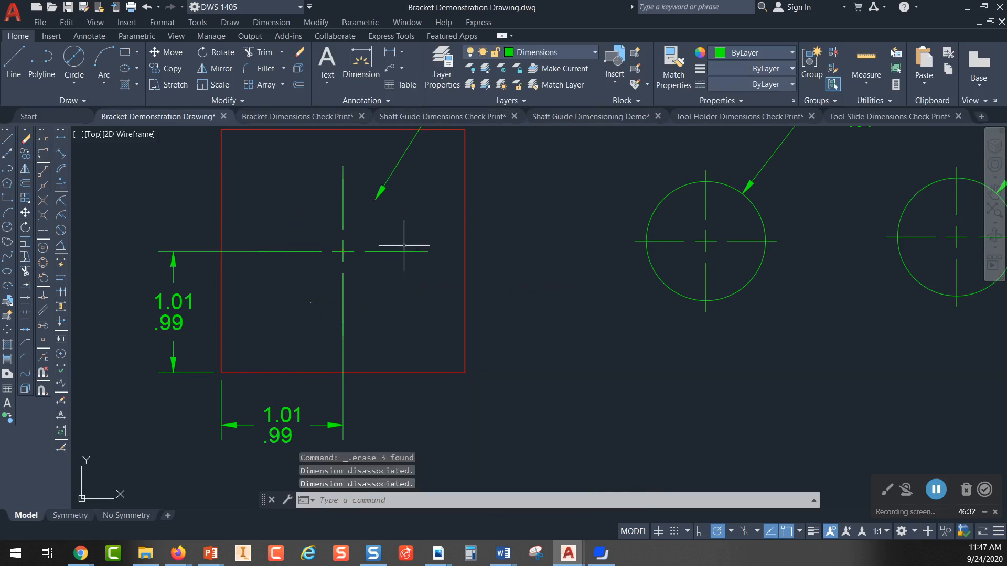
Step: Erase the horizontal and vertical 1.01/.99 location dimensions of the hole
{"action": "middle_click_drag", "start_coordinate": [383, 304], "coordinate": [351, 266]}
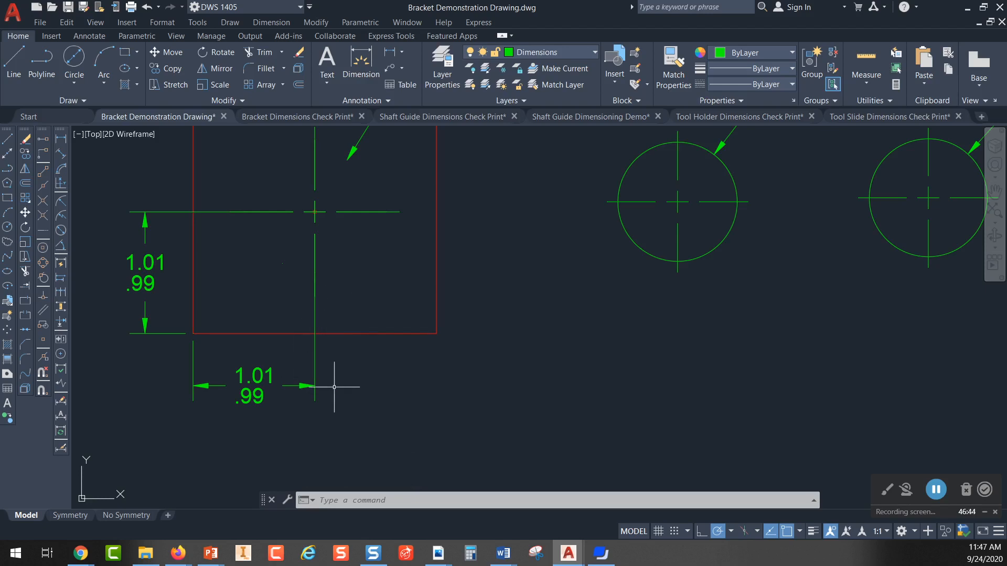
{"action": "left_click", "coordinate": [283, 359]}
{"action": "left_click", "coordinate": [233, 416]}
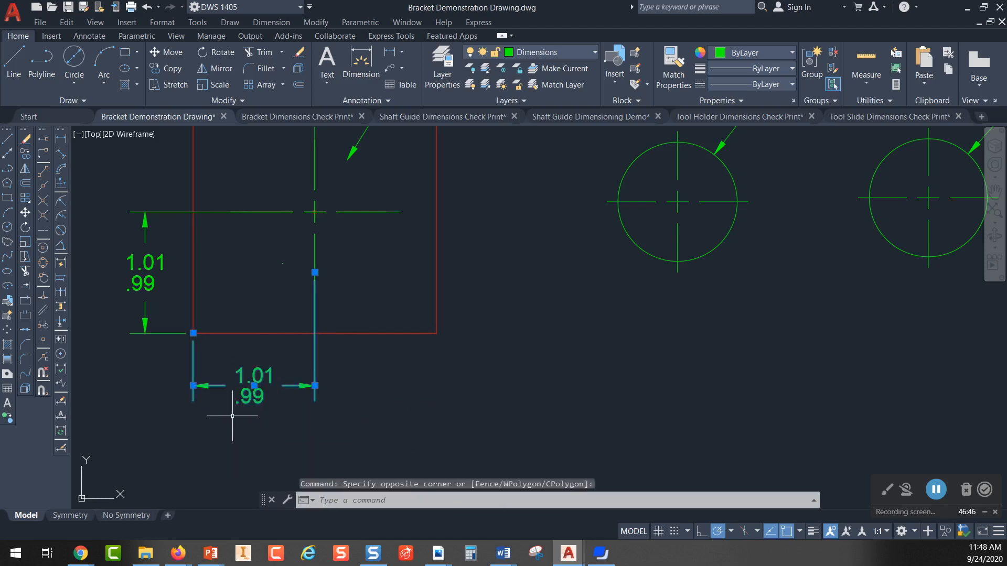
{"action": "key", "text": "Delete"}
{"action": "left_click", "coordinate": [223, 231]}
{"action": "left_click", "coordinate": [125, 311]}
{"action": "key", "text": "Delete"}
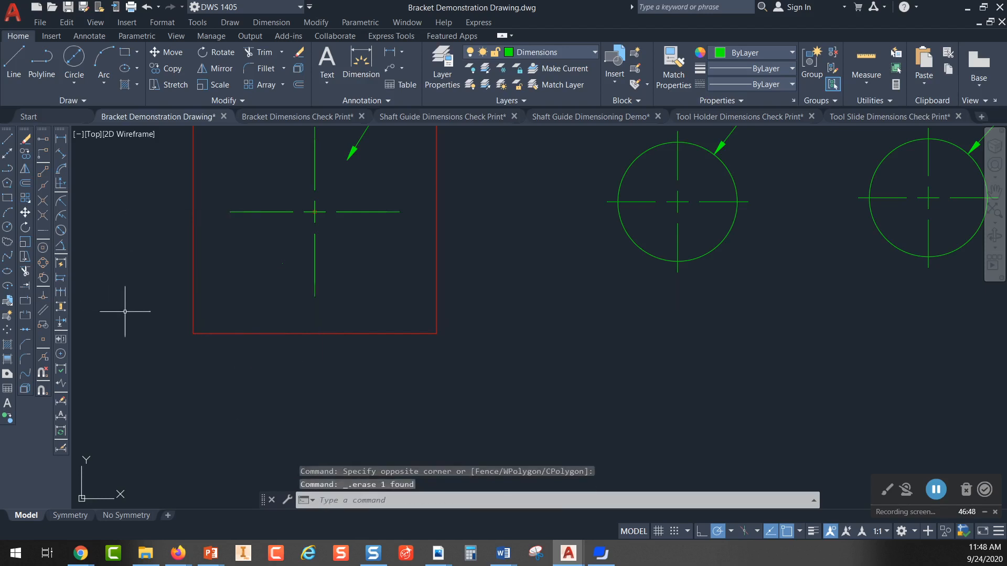
Step: Add a horizontal linear dimension from the square's lower-left corner to the hole's vertical centerline, placed below the square
{"action": "middle_click_drag", "start_coordinate": [362, 278], "coordinate": [347, 326]}
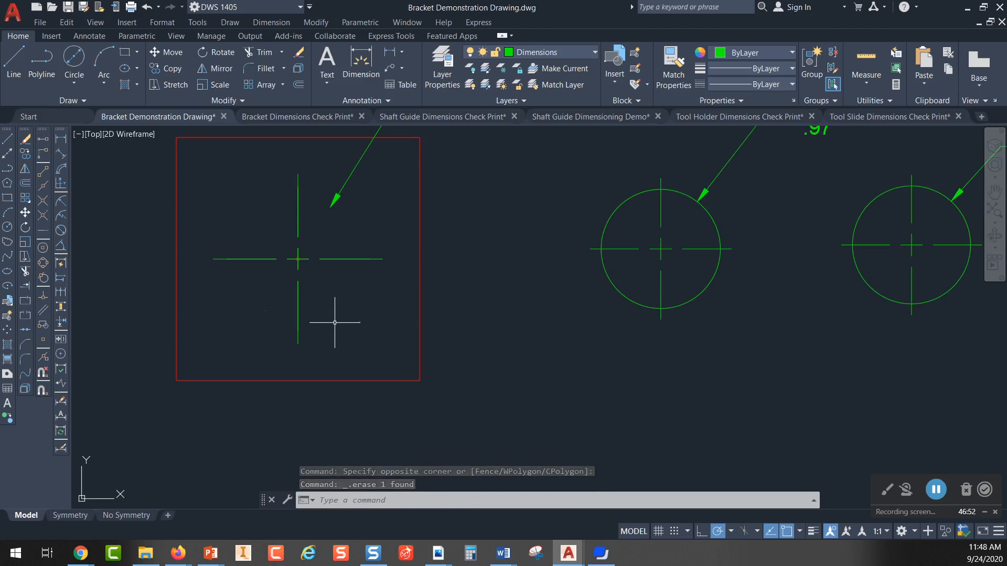
{"action": "middle_click_drag", "start_coordinate": [340, 321], "coordinate": [348, 344]}
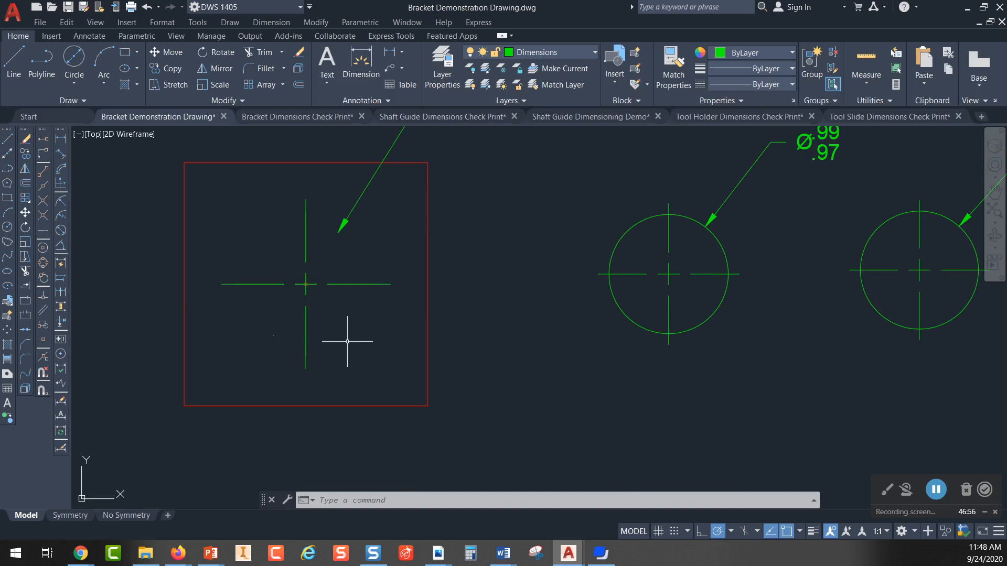
{"action": "scroll", "coordinate": [329, 342], "scroll_direction": "up", "scroll_amount": 2}
{"action": "scroll", "coordinate": [327, 343], "scroll_direction": "down", "scroll_amount": 2}
{"action": "middle_click_drag", "start_coordinate": [349, 348], "coordinate": [355, 332]}
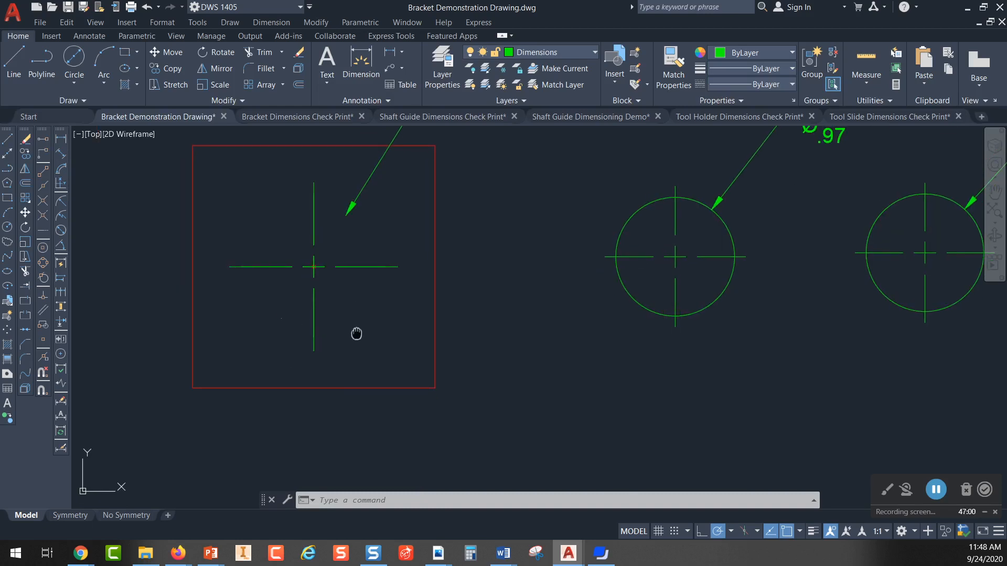
{"action": "left_click", "coordinate": [62, 139]}
{"action": "left_click", "coordinate": [194, 387]}
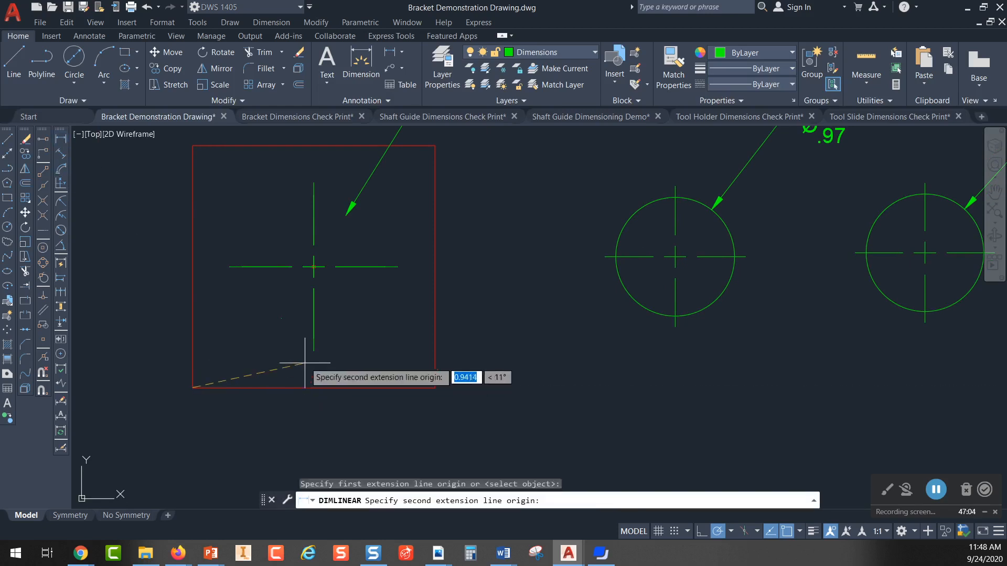
{"action": "left_click", "coordinate": [314, 319]}
{"action": "left_click", "coordinate": [265, 432]}
{"action": "middle_click_drag", "start_coordinate": [386, 348], "coordinate": [376, 268]}
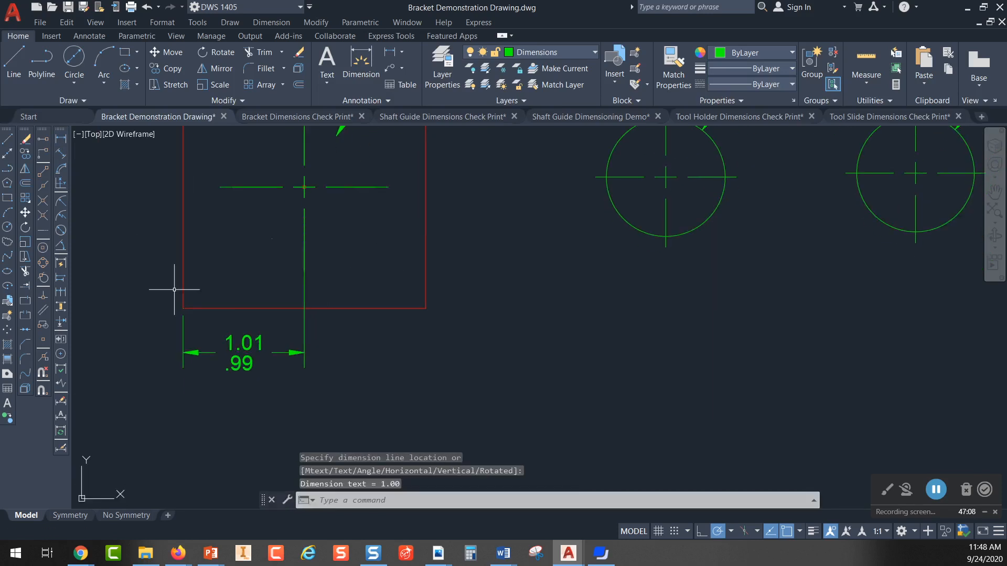
Step: Add a horizontal linear dimension from the hole's vertical centerline to the square's lower-right corner, in line with the existing dimension
{"action": "left_click", "coordinate": [66, 141]}
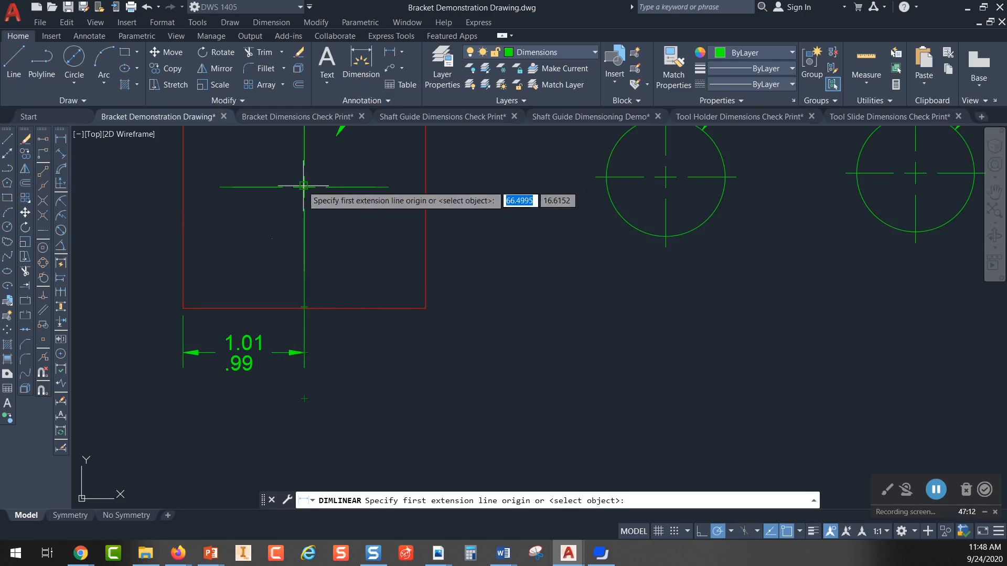
{"action": "left_click", "coordinate": [304, 209]}
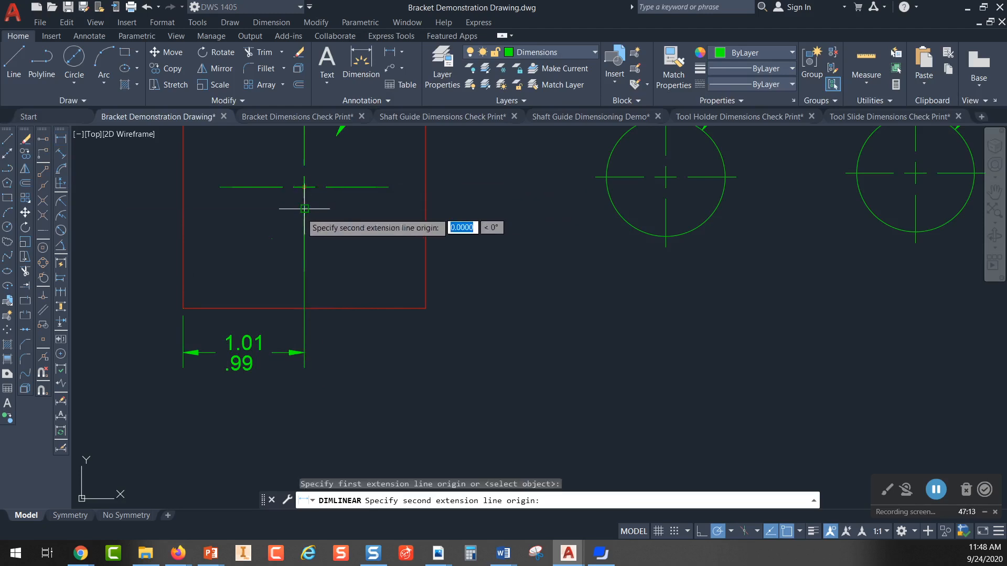
{"action": "left_click", "coordinate": [425, 308]}
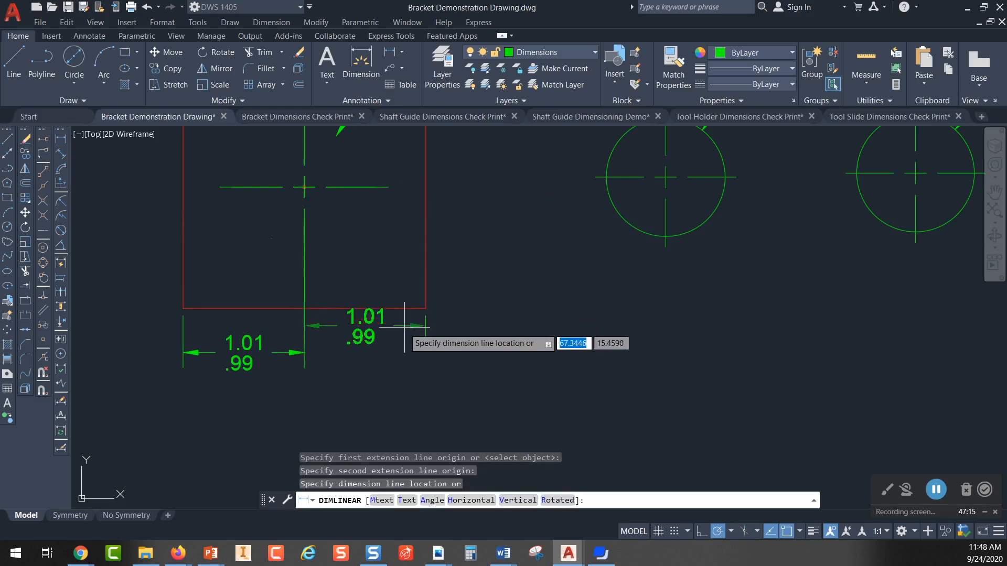
{"action": "left_click", "coordinate": [387, 352]}
{"action": "key", "text": "Escape"}
Step: Draw a 1 diameter circle centered on the hole's center mark inside the red square
{"action": "mouse_move", "coordinate": [349, 386]}
{"action": "middle_mouse_down"}
{"action": "mouse_move", "coordinate": [346, 365]}
{"action": "mouse_move", "coordinate": [348, 394]}
{"action": "middle_mouse_up"}
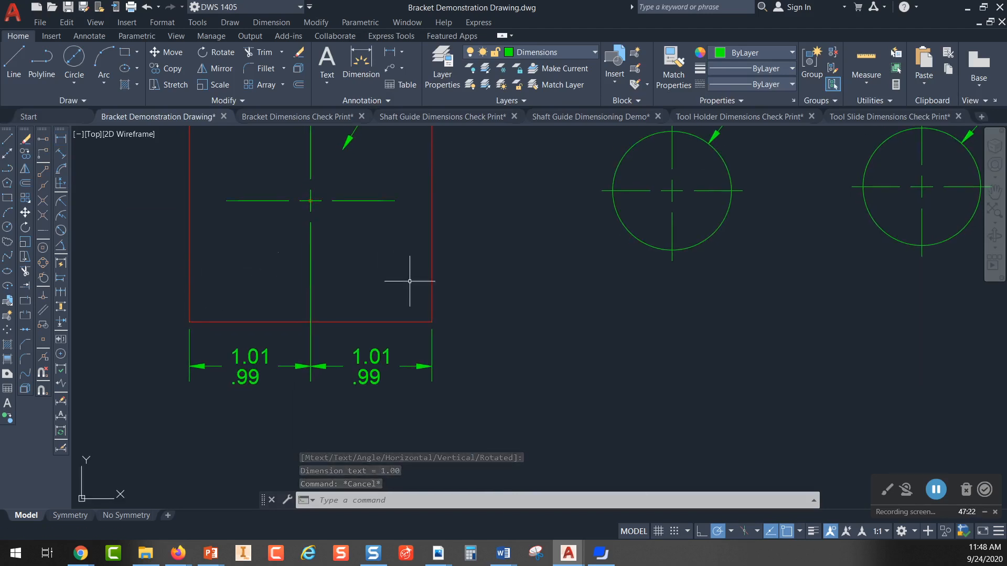
{"action": "middle_click_drag", "start_coordinate": [572, 342], "coordinate": [568, 351]}
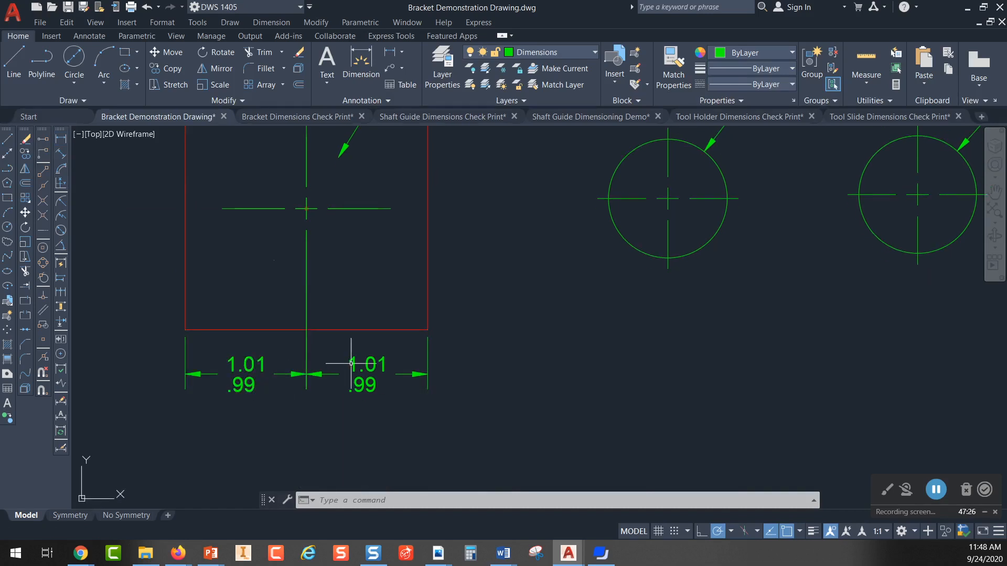
{"action": "middle_click_drag", "start_coordinate": [454, 369], "coordinate": [464, 322]}
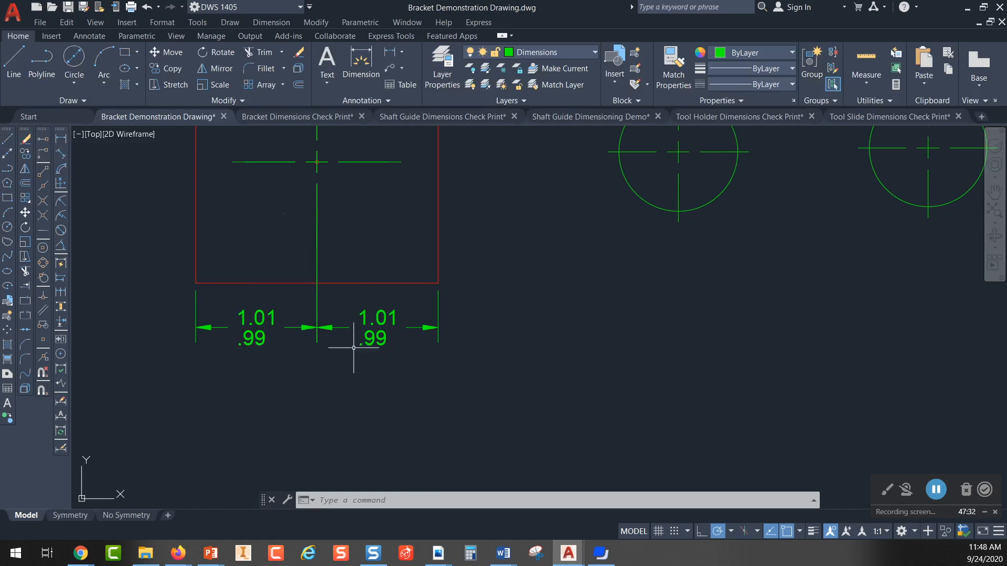
{"action": "middle_click_drag", "start_coordinate": [405, 224], "coordinate": [410, 270]}
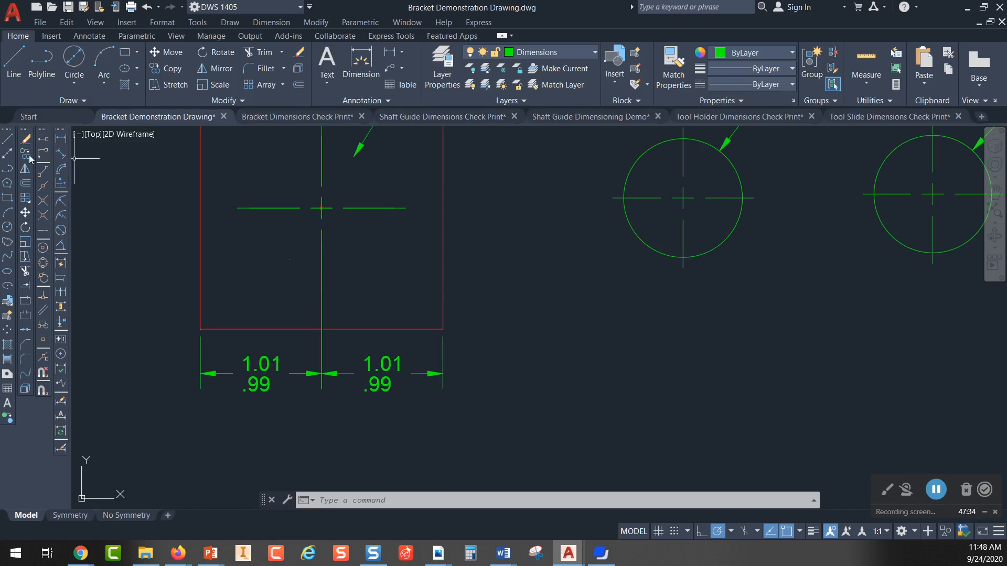
{"action": "left_click", "coordinate": [74, 58]}
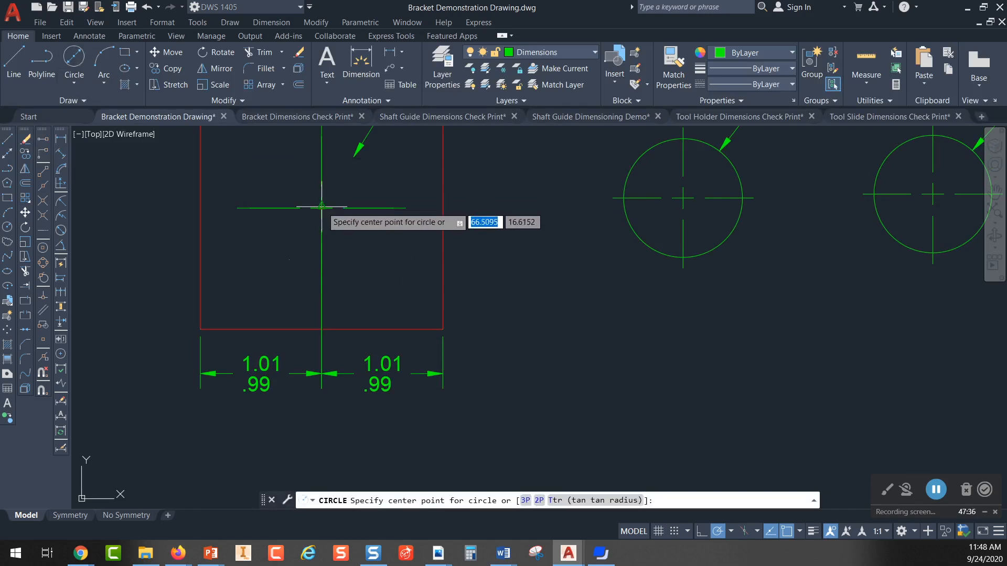
{"action": "left_click", "coordinate": [321, 208]}
{"action": "type", "text": "1"}
{"action": "key", "text": "Return"}
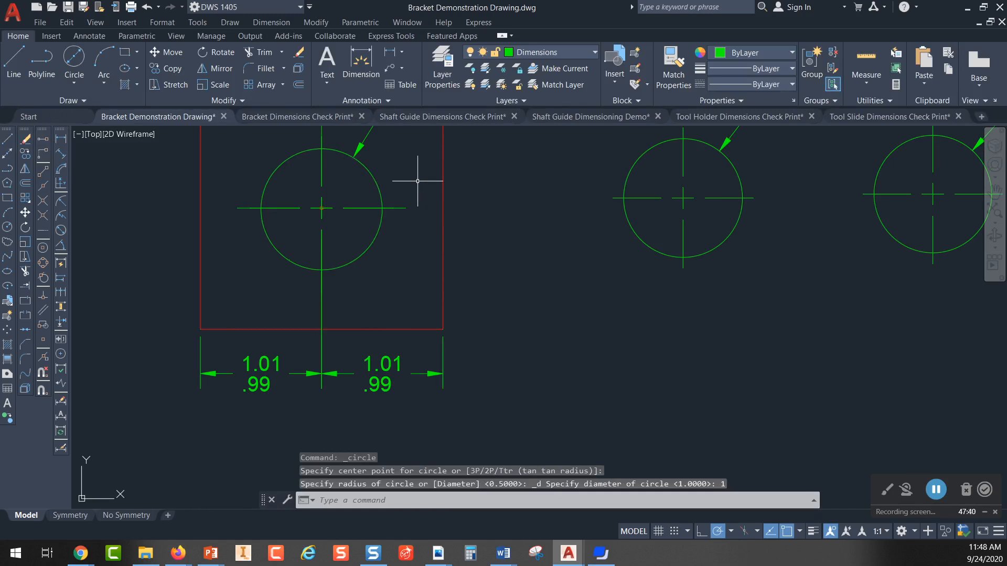
{"action": "key", "text": "Escape"}
{"action": "scroll", "coordinate": [408, 254], "scroll_direction": "down", "scroll_amount": 2}
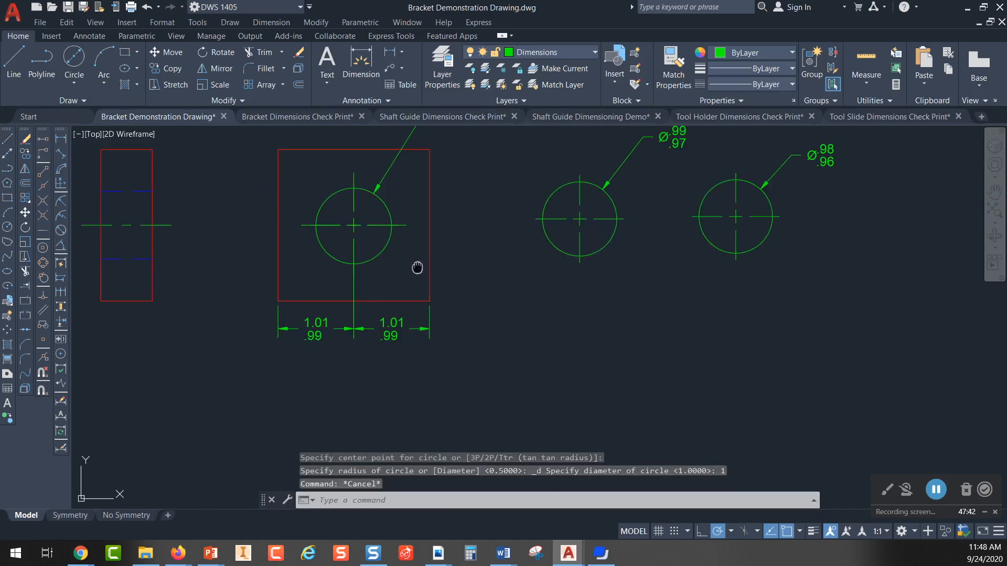
Step: Add an overall horizontal linear dimension between the square's two lower corners, placed below the two chained dimensions
{"action": "middle_click_drag", "start_coordinate": [417, 268], "coordinate": [402, 238]}
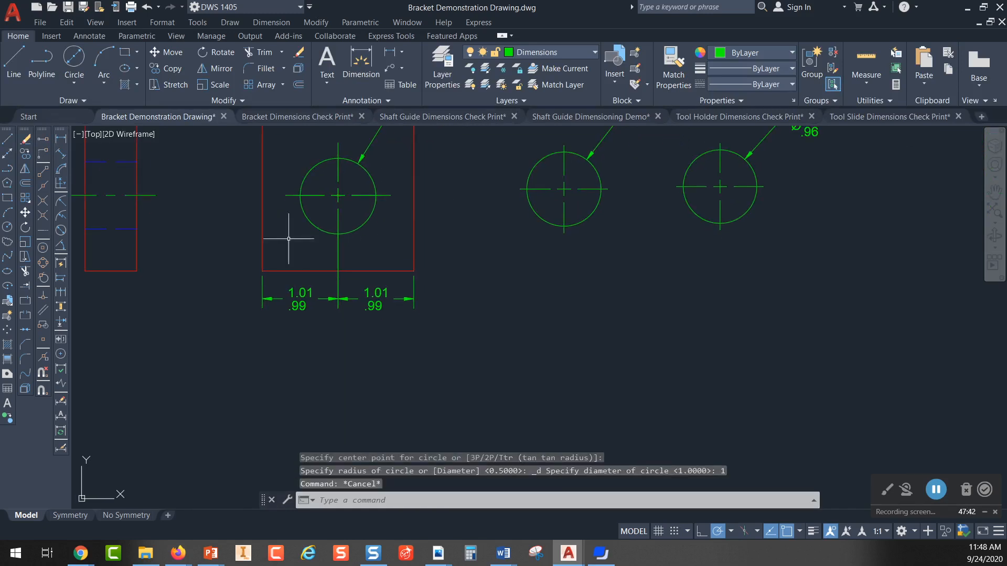
{"action": "left_click", "coordinate": [61, 140]}
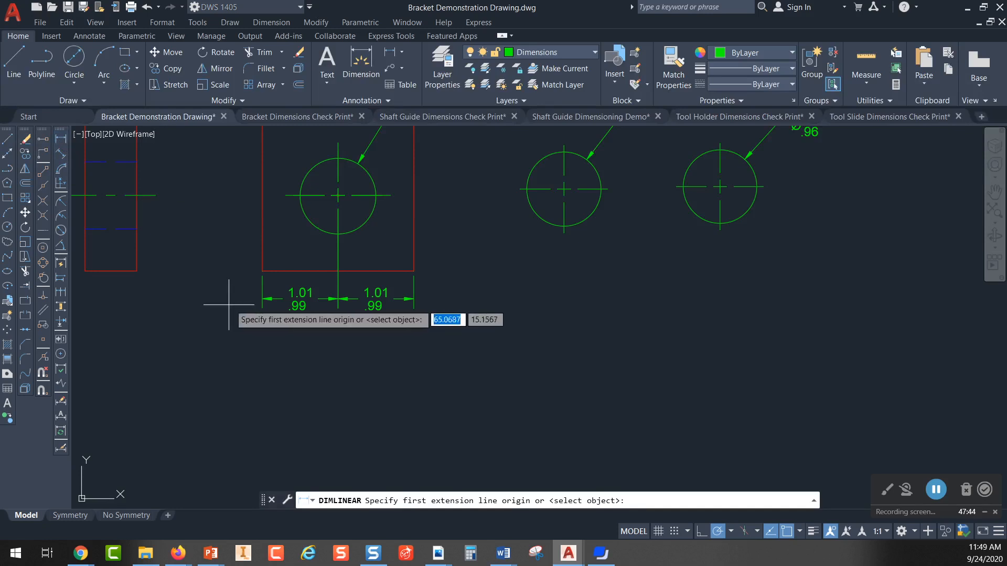
{"action": "left_click", "coordinate": [262, 272]}
{"action": "left_click", "coordinate": [414, 271]}
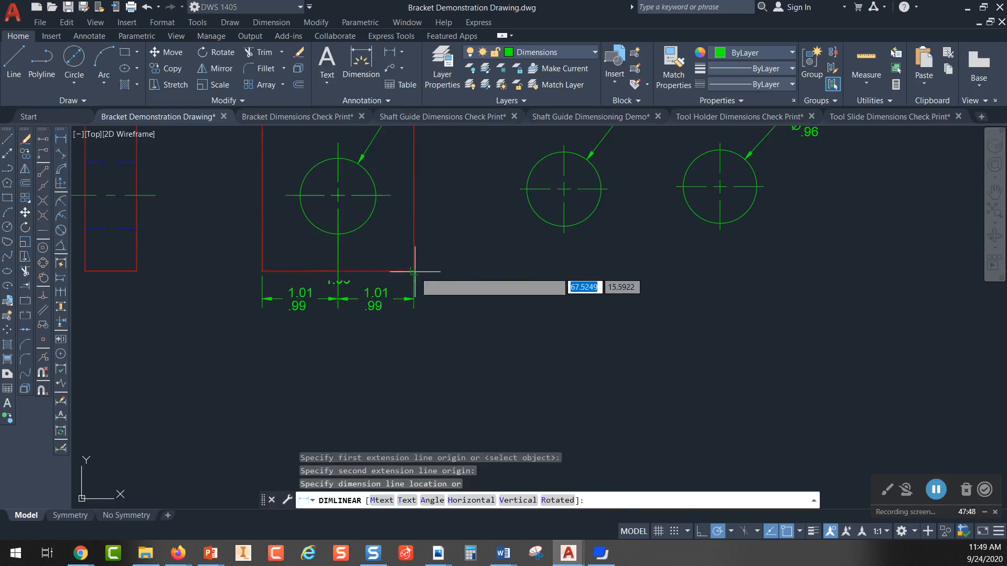
{"action": "left_click", "coordinate": [356, 335]}
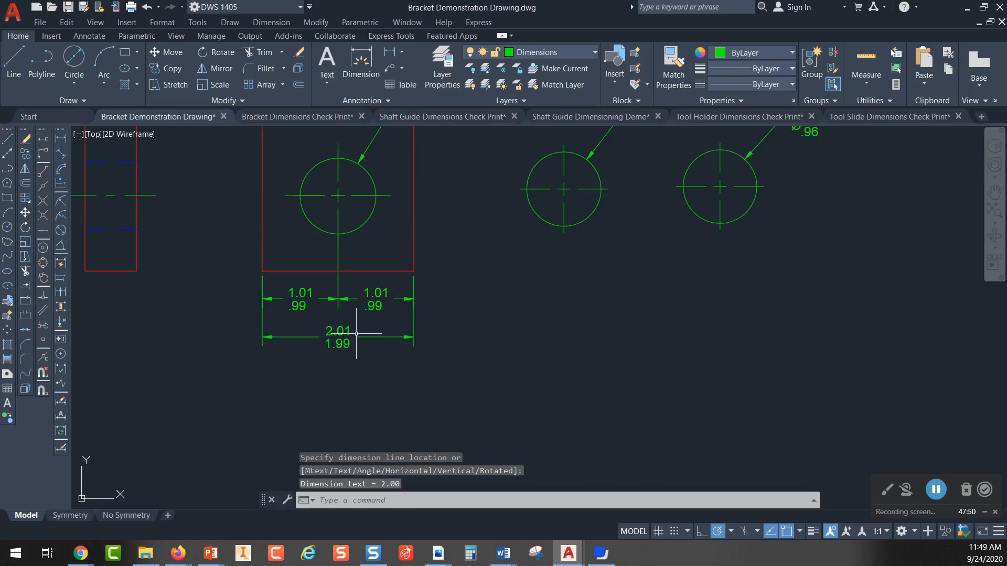
{"action": "key", "text": "Escape"}
{"action": "scroll", "coordinate": [360, 332], "scroll_direction": "up", "scroll_amount": 1}
{"action": "scroll", "coordinate": [461, 316], "scroll_direction": "up", "scroll_amount": 2}
{"action": "mouse_move", "coordinate": [461, 317]}
{"action": "middle_mouse_down"}
{"action": "mouse_move", "coordinate": [469, 338]}
{"action": "mouse_move", "coordinate": [545, 335]}
{"action": "middle_mouse_up"}
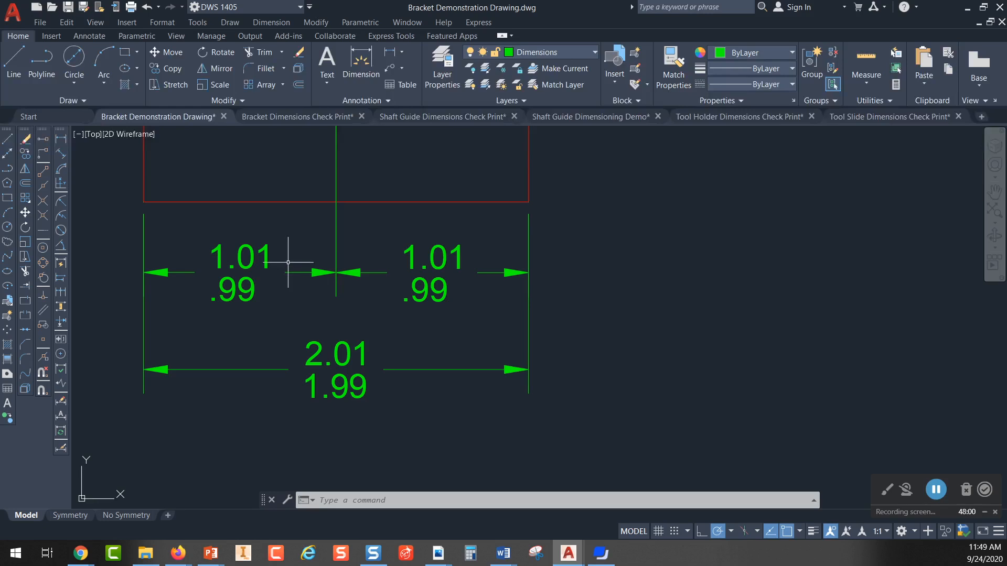
{"action": "scroll", "coordinate": [252, 240], "scroll_direction": "down", "scroll_amount": 2}
{"action": "middle_click_drag", "start_coordinate": [252, 240], "coordinate": [225, 309]}
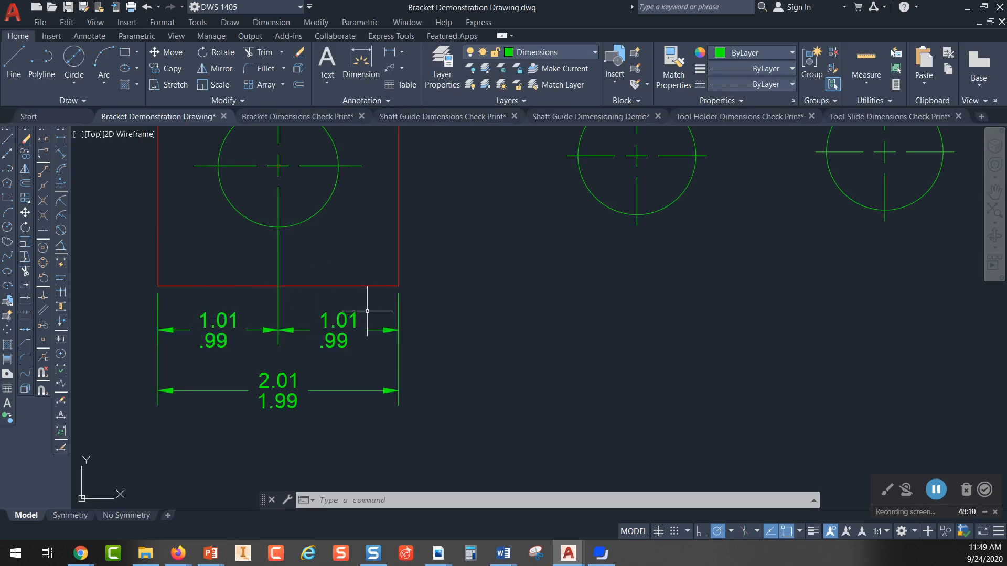
{"action": "left_click", "coordinate": [326, 390]}
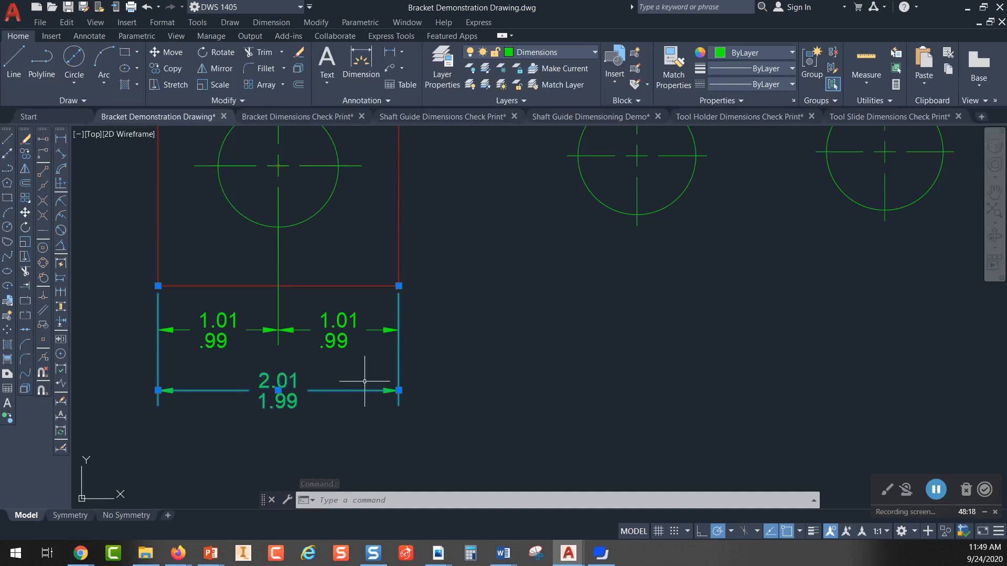
{"action": "key", "text": "Escape"}
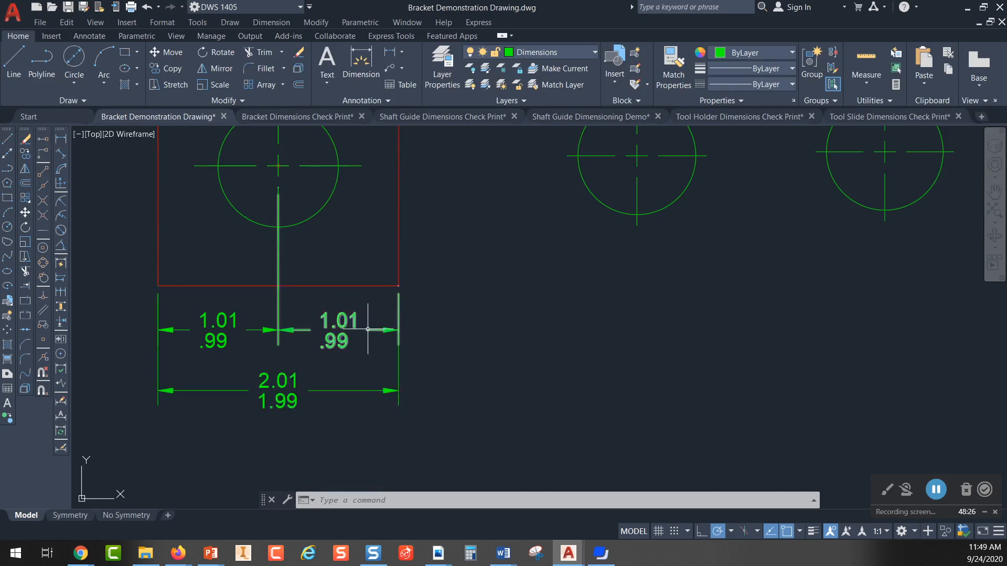
Step: Erase the right-hand chained dimension between the hole's centerline and the square's right edge, and undo the erasure
{"action": "left_click", "coordinate": [355, 317]}
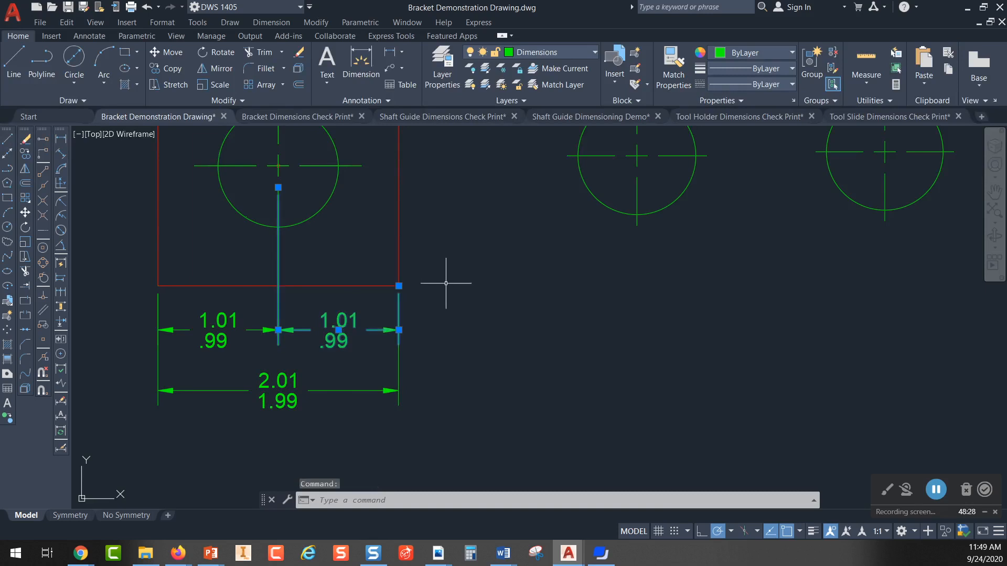
{"action": "key", "text": "Delete"}
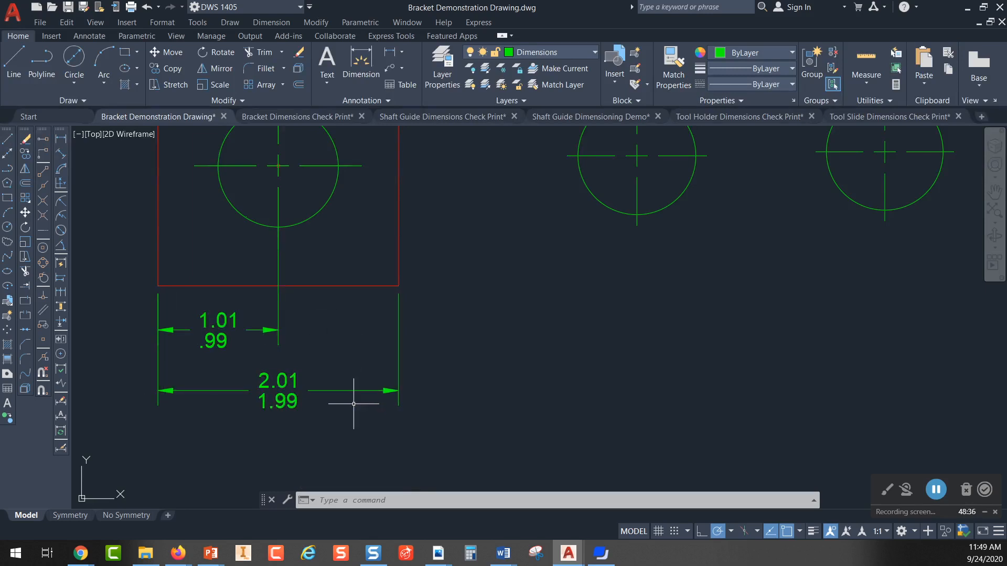
{"action": "left_click", "coordinate": [147, 9]}
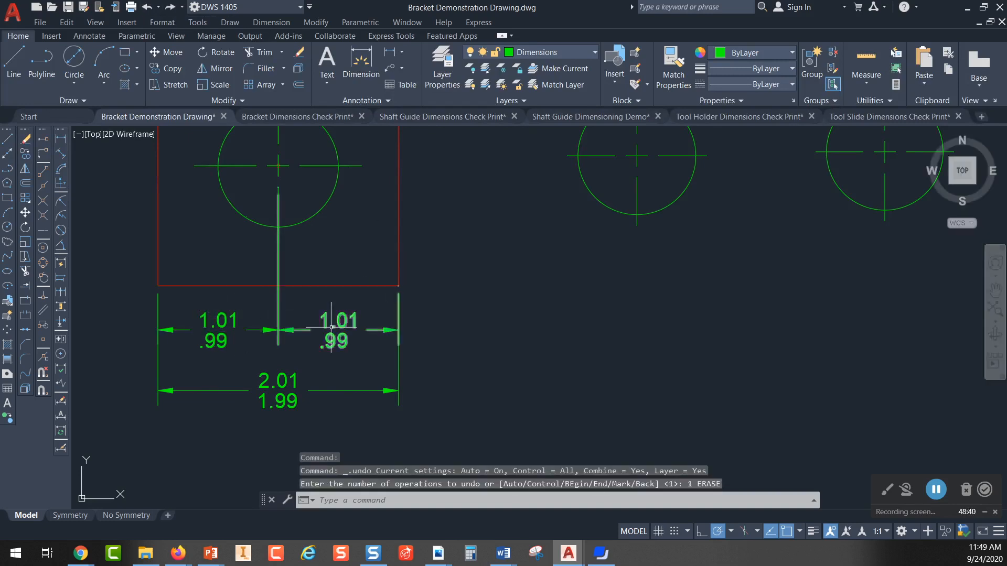
Step: Erase the overall dimension below the square and undo the erasure
{"action": "left_click", "coordinate": [317, 392]}
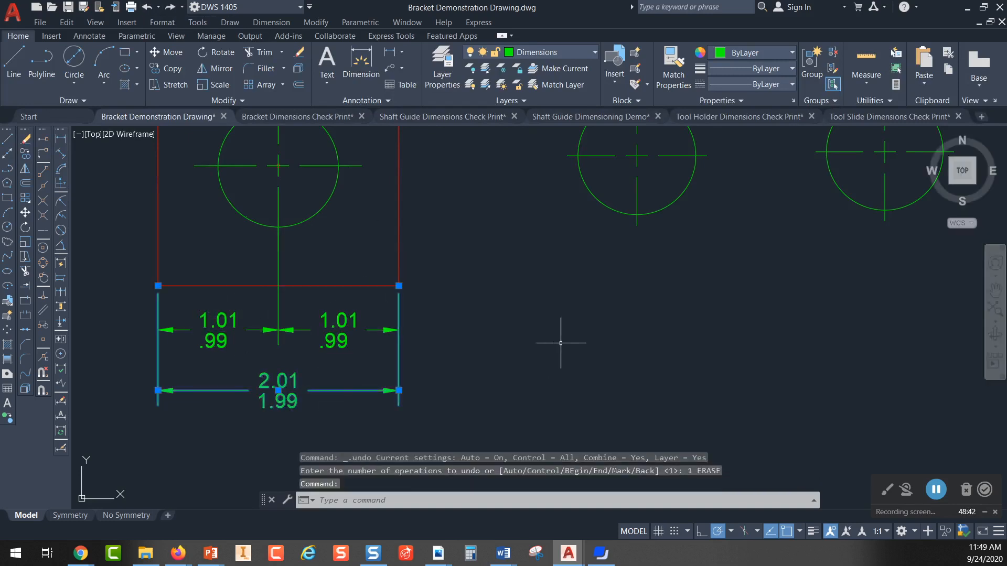
{"action": "key", "text": "Delete"}
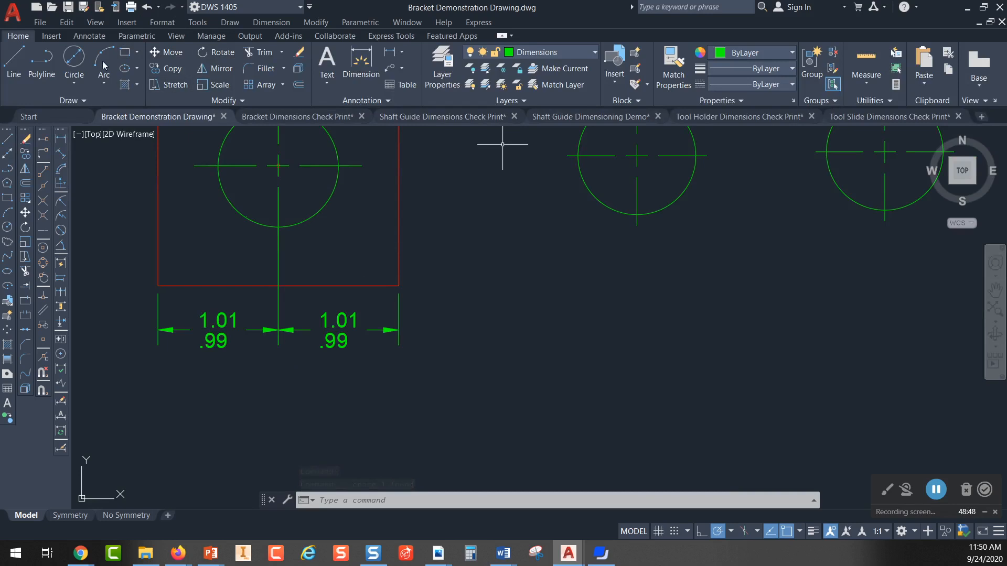
{"action": "left_click", "coordinate": [144, 10]}
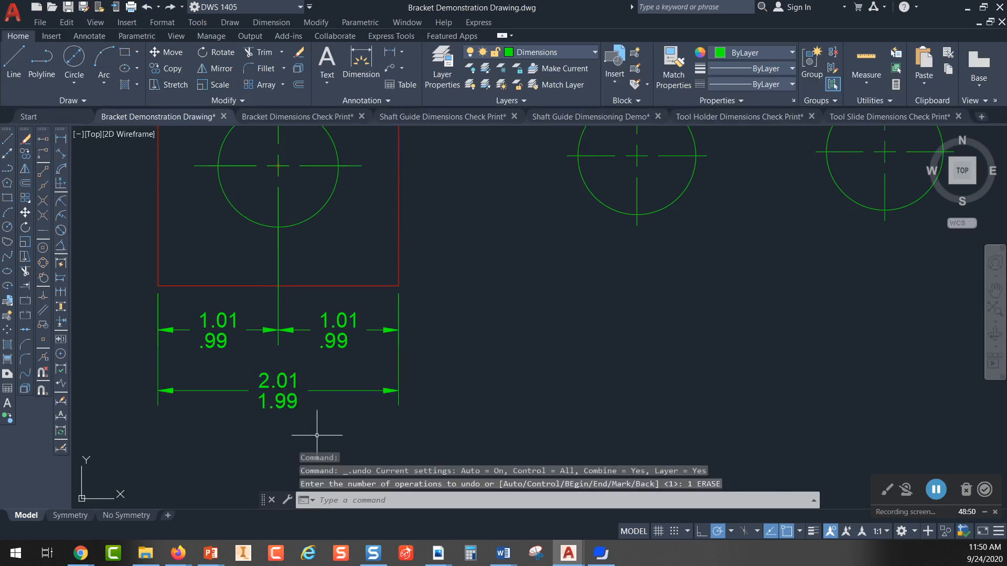
Step: Edit the overall dimension's text, inserting (2.00) ahead of the limit values
{"action": "double_click", "coordinate": [281, 394]}
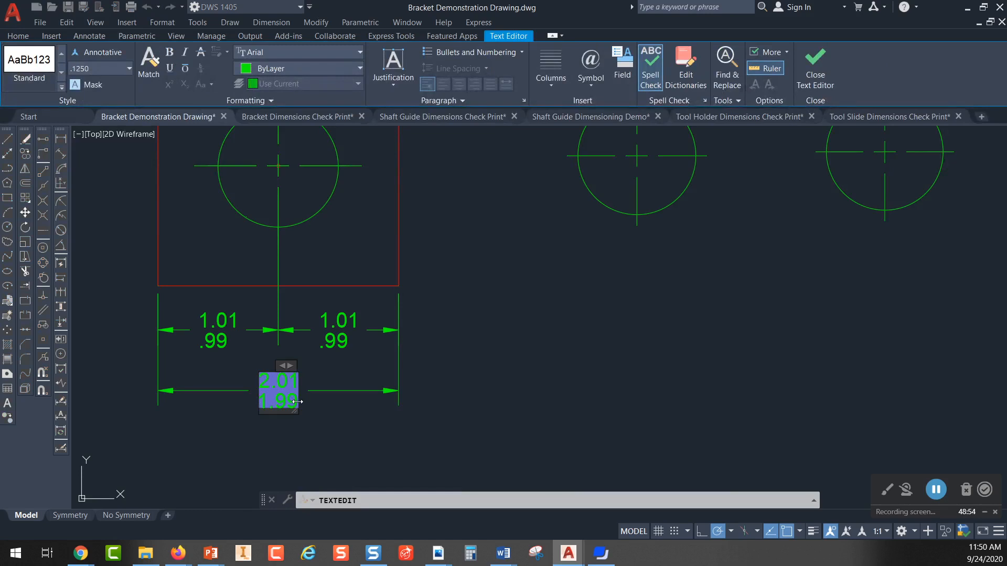
{"action": "type", "text": "("}
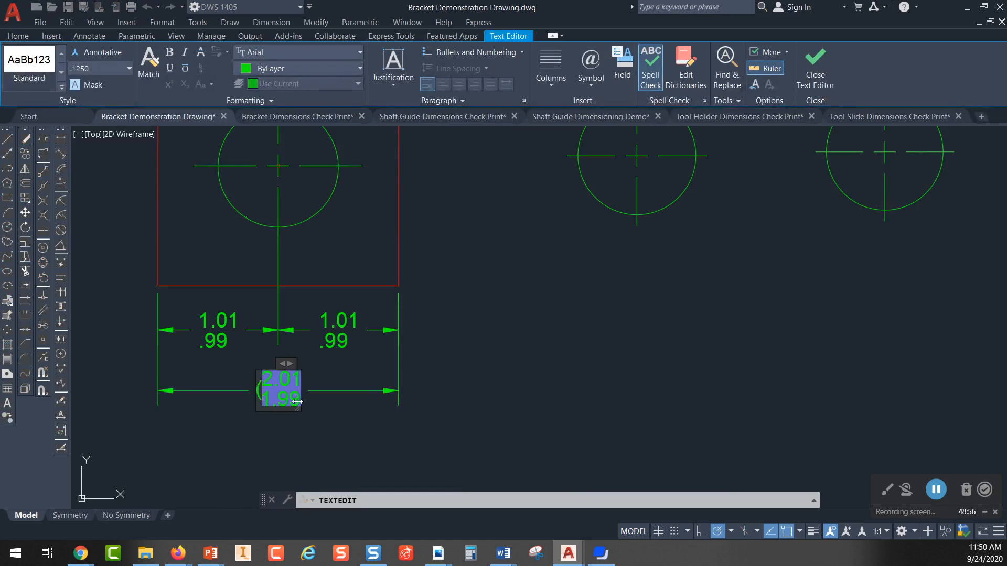
{"action": "type", "text": "2.00"}
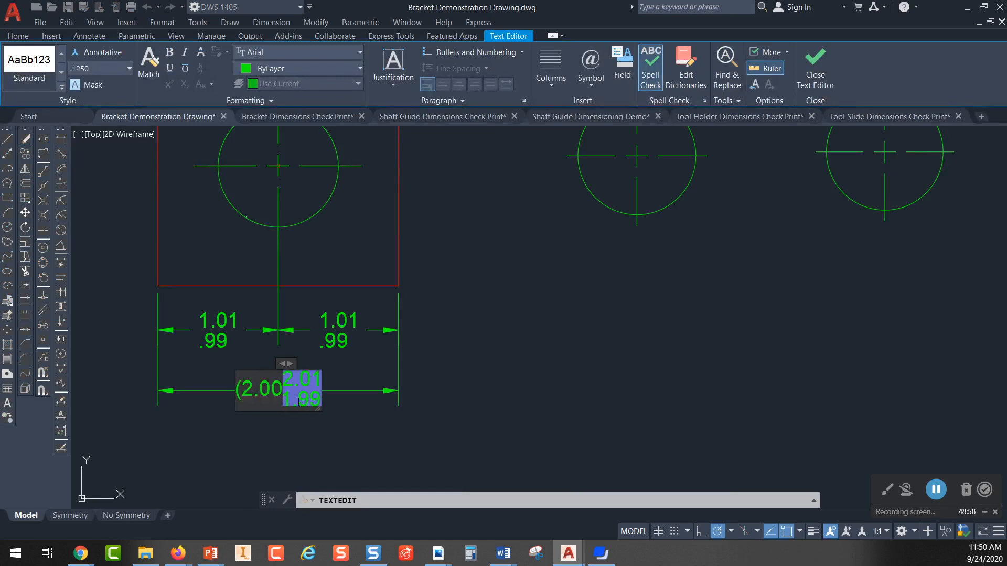
{"action": "type", "text": ")"}
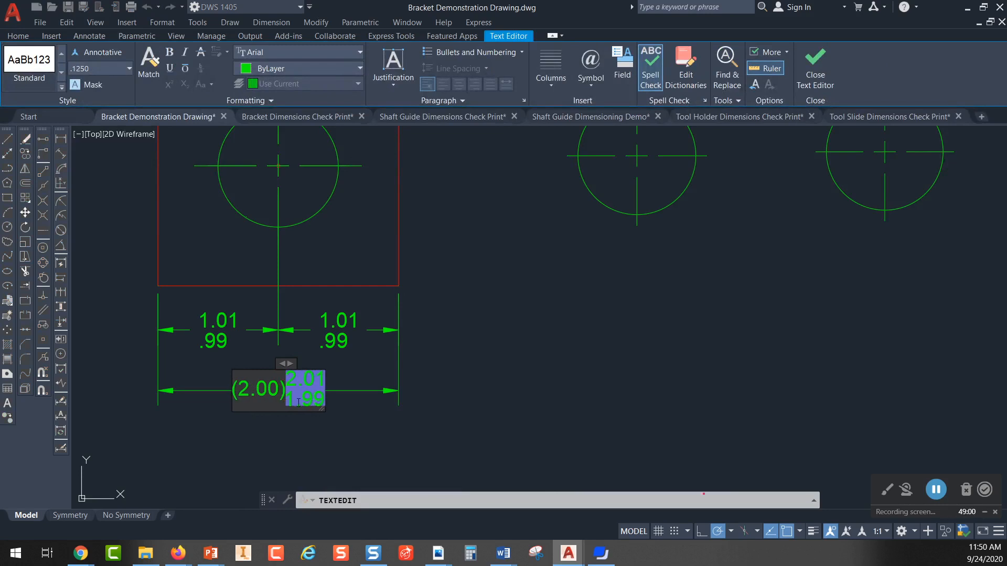
{"action": "left_click", "coordinate": [335, 394]}
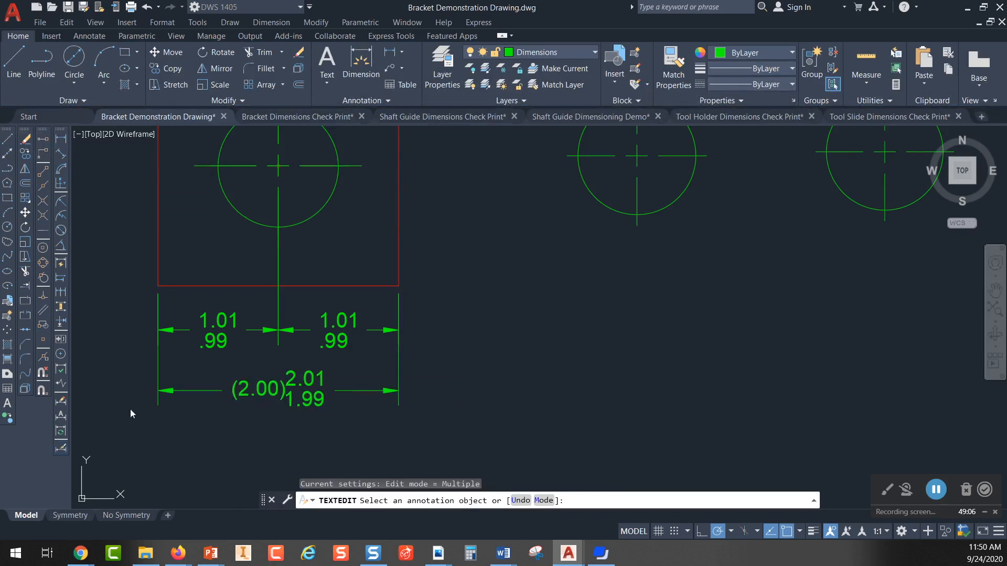
{"action": "left_click", "coordinate": [362, 218]}
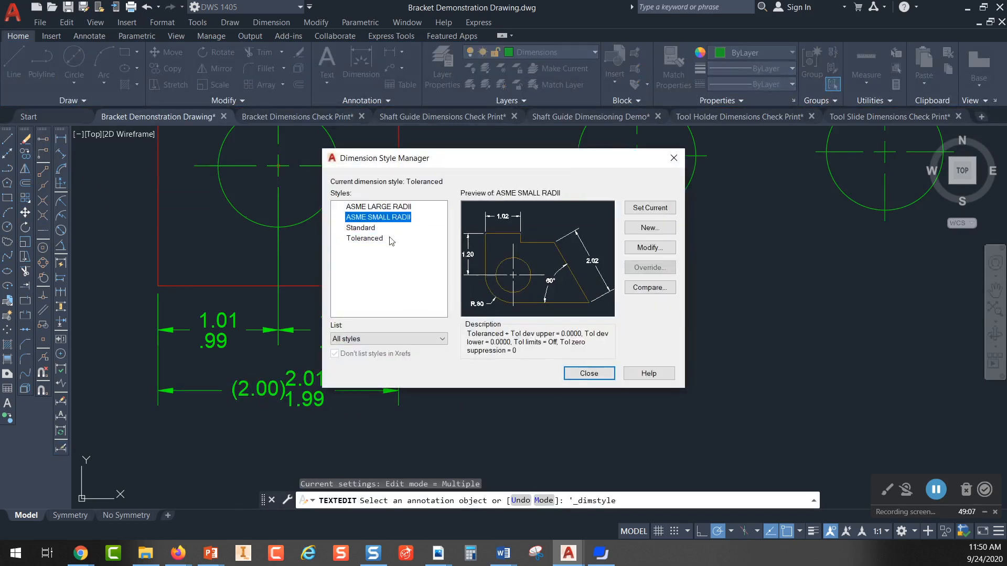
{"action": "left_click", "coordinate": [591, 376]}
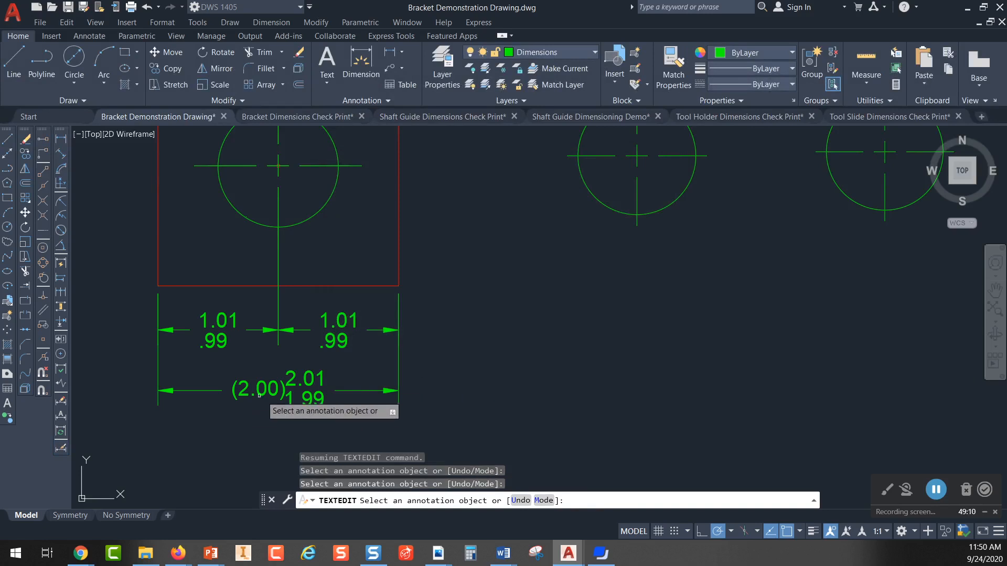
Step: Reopen the overall dimension's text and delete the leading "(2" from the inserted (2.00)
{"action": "left_click", "coordinate": [325, 375]}
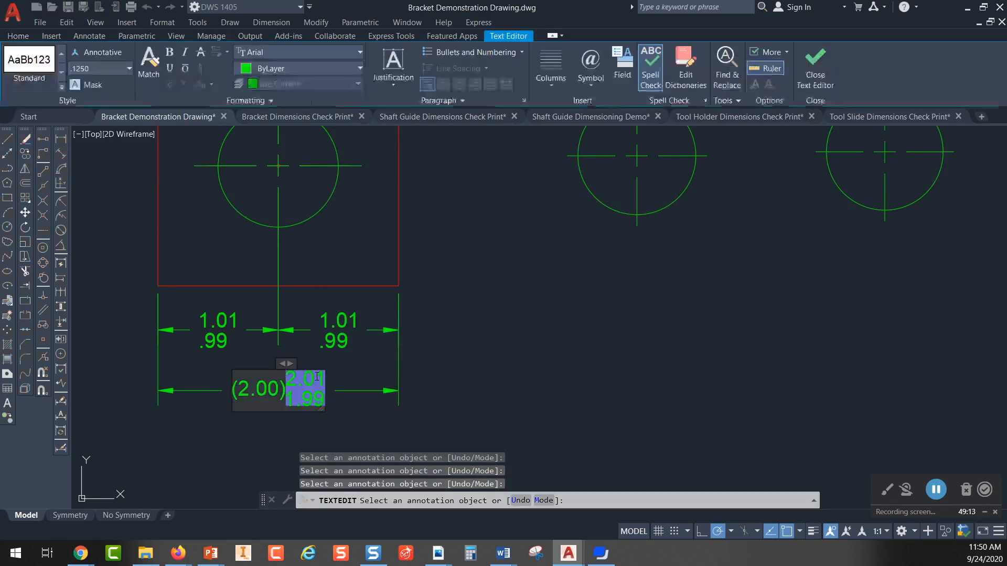
{"action": "left_click", "coordinate": [419, 378]}
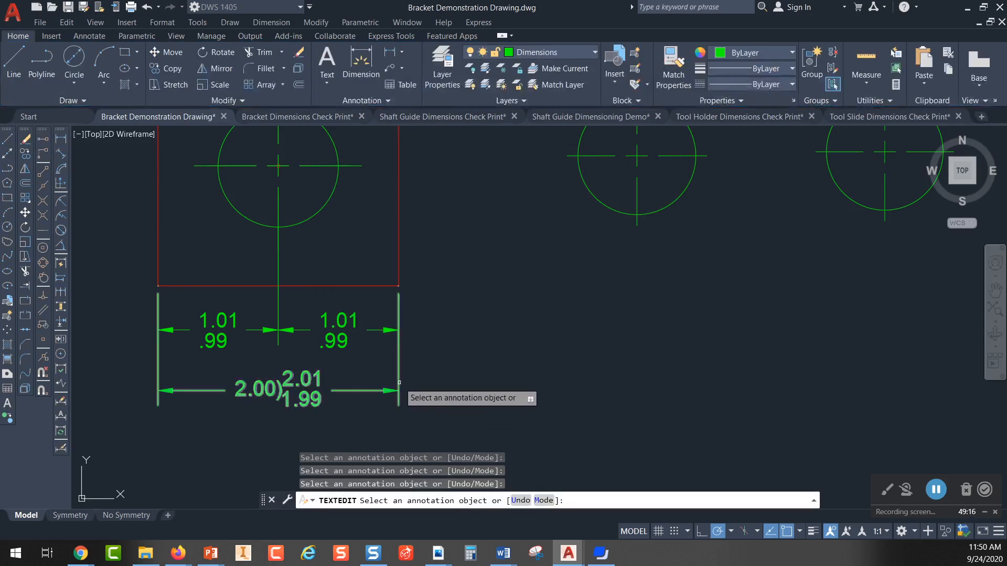
{"action": "left_click", "coordinate": [386, 391]}
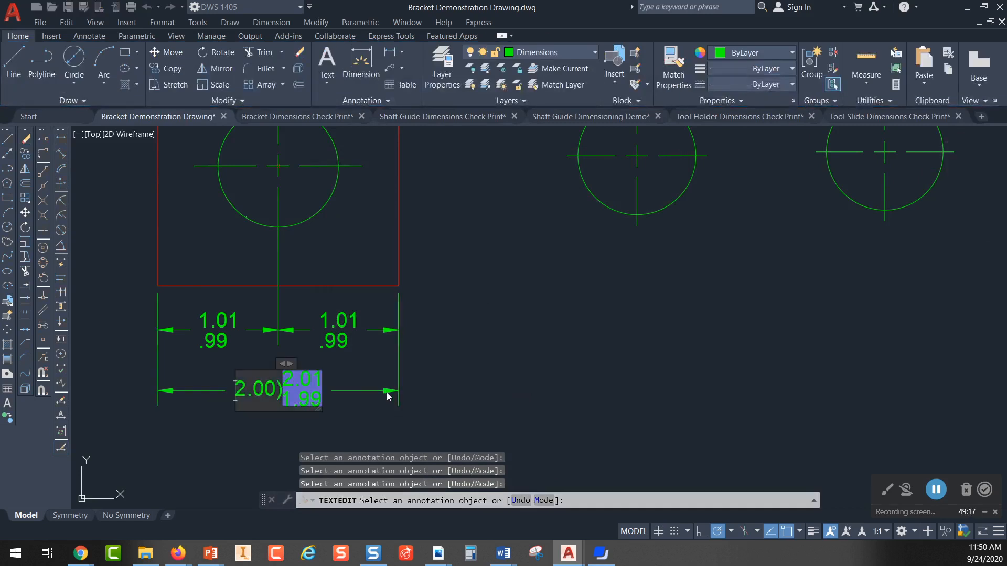
{"action": "left_click", "coordinate": [352, 393]}
{"action": "key", "text": "Escape"}
{"action": "key", "text": "Escape"}
Step: Erase the overall toleranced dimension below the square and make ASME SMALL RADII the current dimension style
{"action": "left_click", "coordinate": [358, 391]}
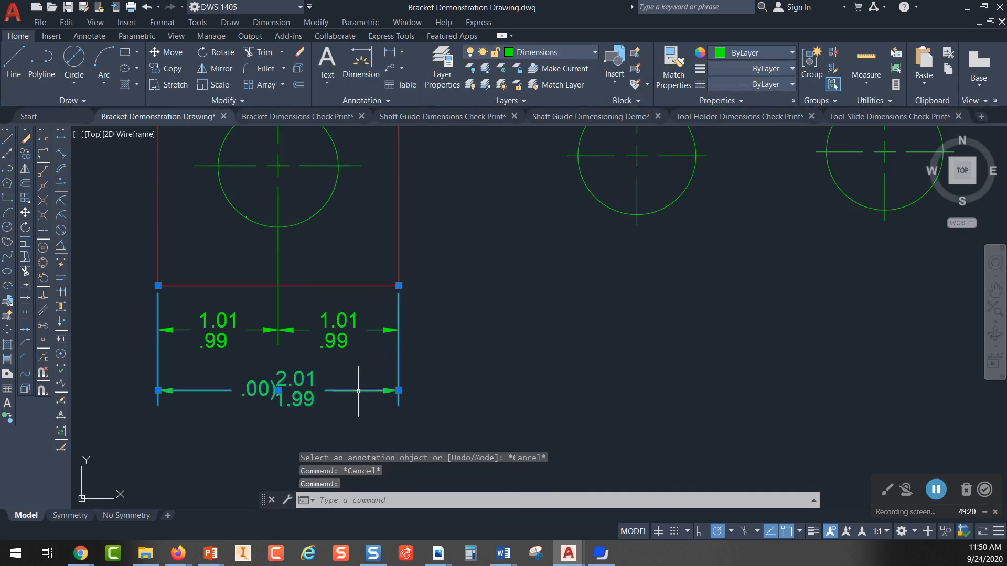
{"action": "key", "text": "Delete"}
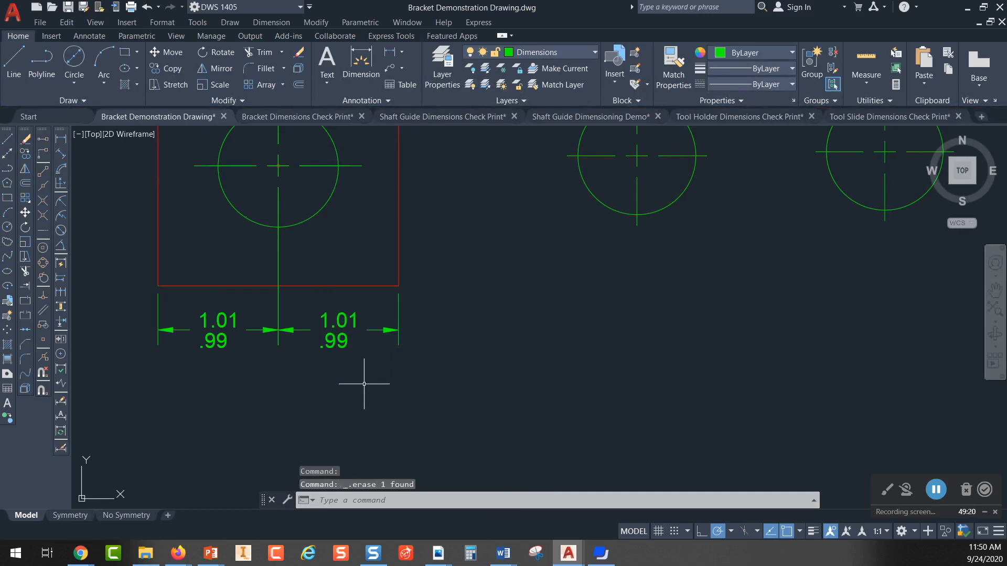
{"action": "left_click", "coordinate": [61, 448]}
{"action": "left_click", "coordinate": [366, 216]}
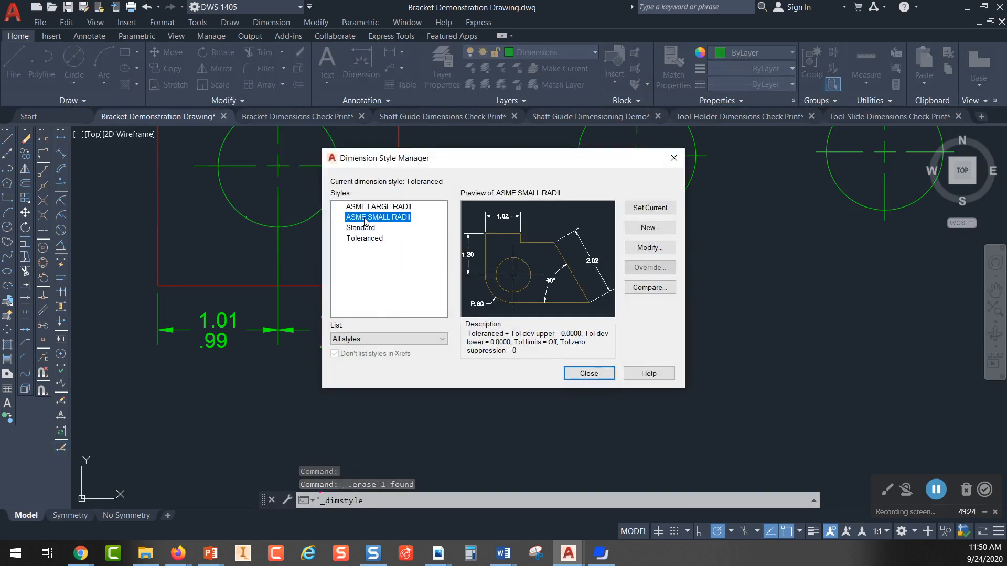
{"action": "left_click", "coordinate": [651, 208]}
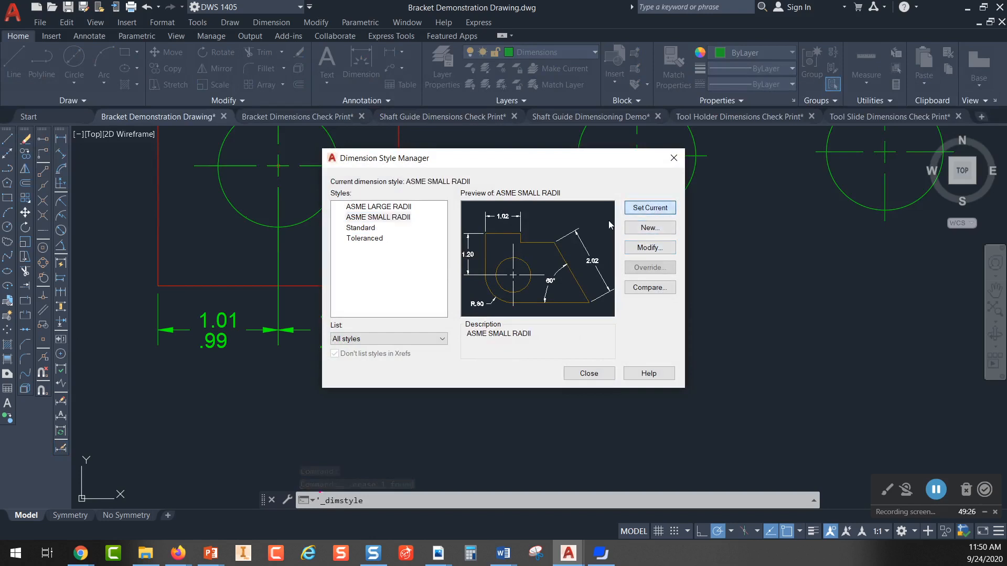
{"action": "left_click", "coordinate": [612, 374]}
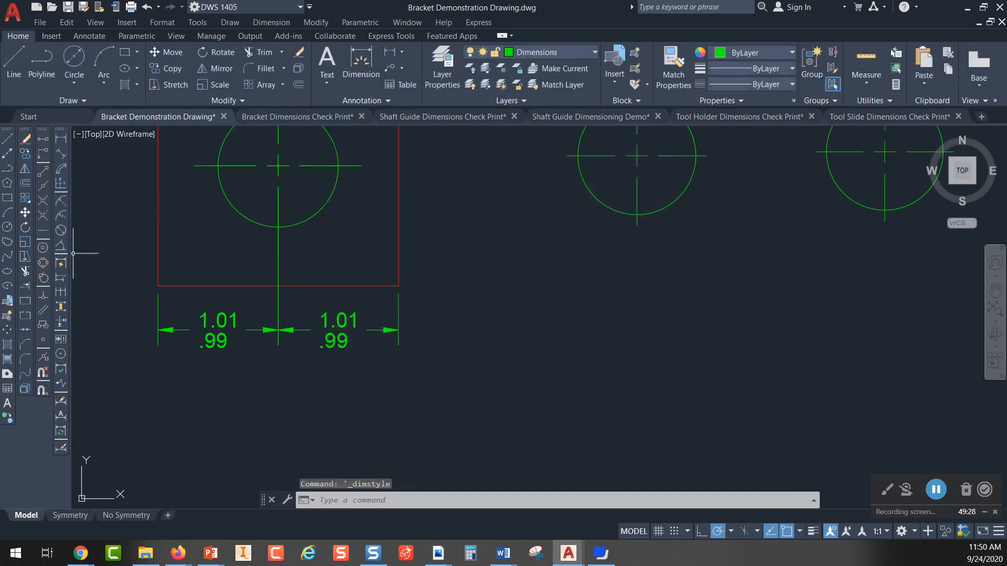
Step: Add a horizontal linear dimension across the square's full width, placed below the two chained limit dimensions
{"action": "left_click", "coordinate": [62, 139]}
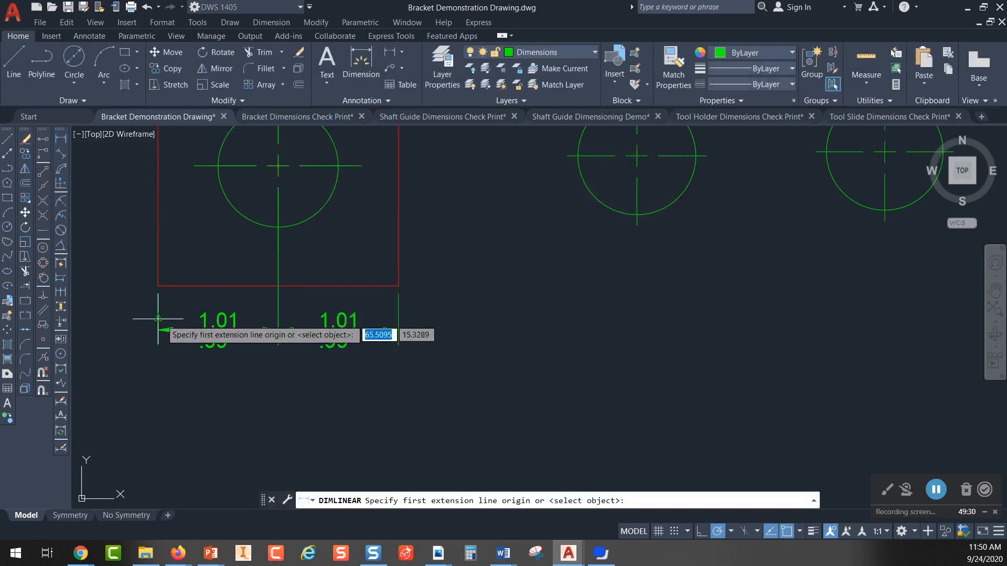
{"action": "left_click", "coordinate": [158, 286]}
{"action": "left_click", "coordinate": [399, 286]}
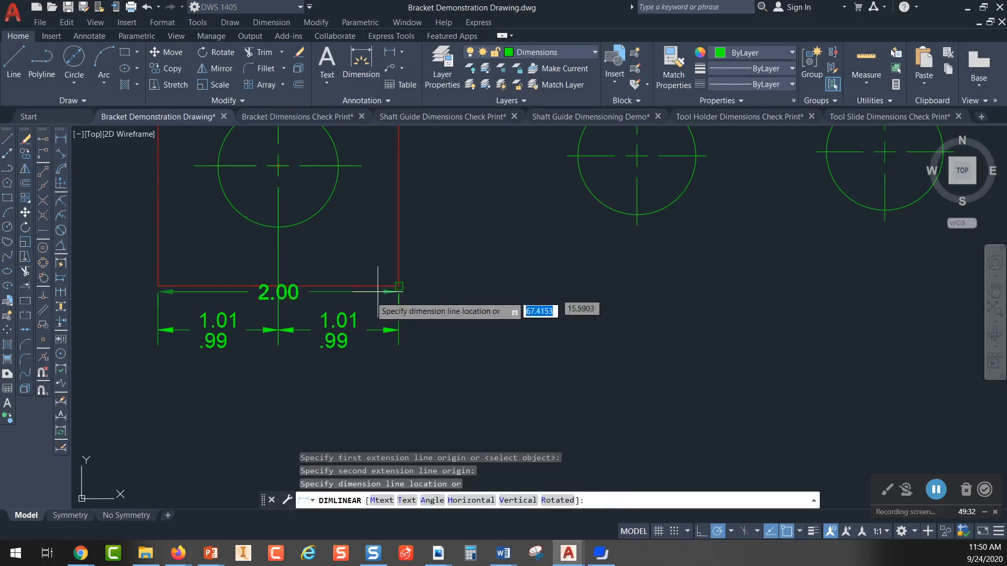
{"action": "left_click", "coordinate": [295, 379]}
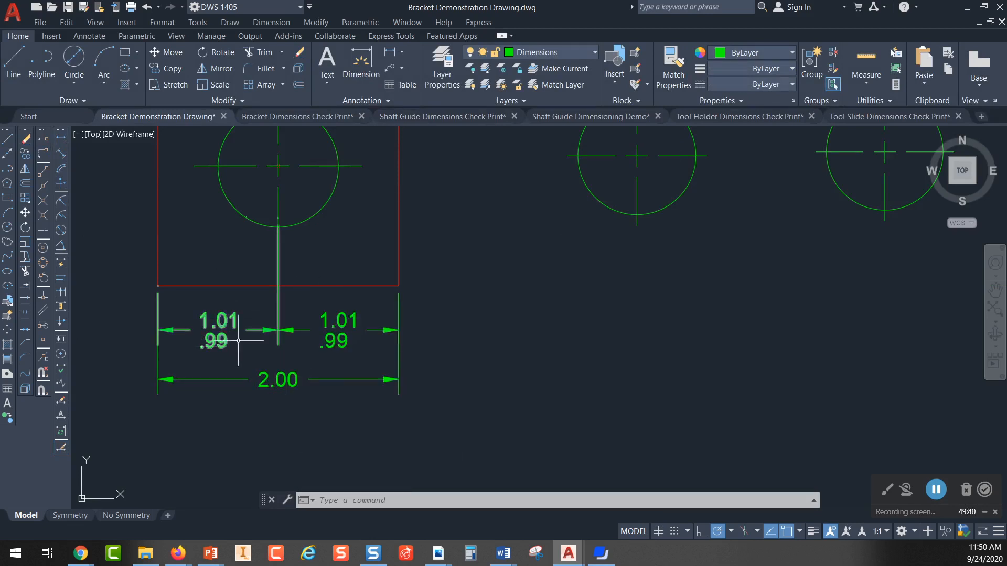
Step: Enclose the overall width dimension's text in parentheses so it reads (2.00), marking it as a reference dimension
{"action": "scroll", "coordinate": [293, 387], "scroll_direction": "up", "scroll_amount": 2}
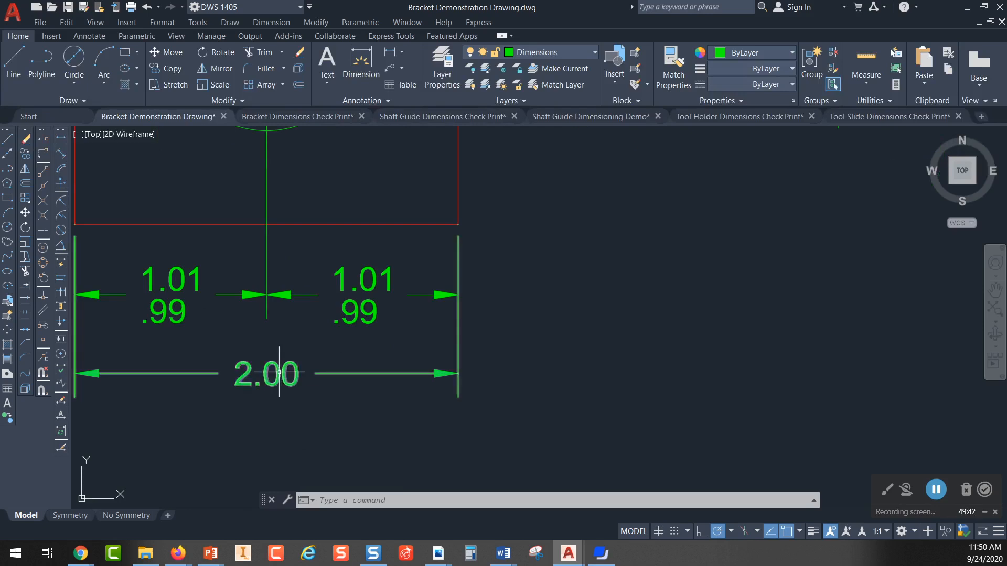
{"action": "double_click", "coordinate": [279, 373]}
{"action": "key", "text": "Home"}
{"action": "type", "text": "("}
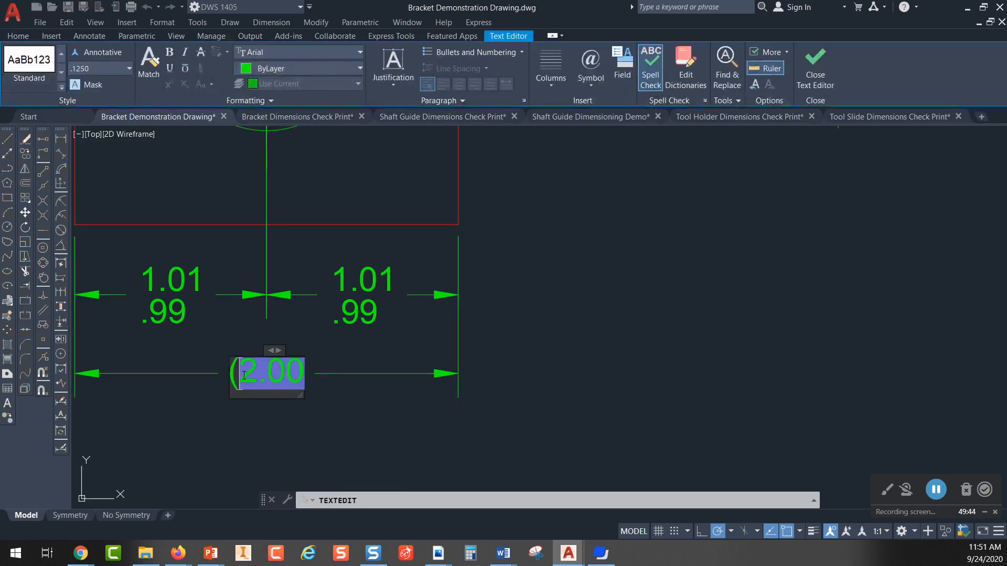
{"action": "left_click", "coordinate": [310, 380]}
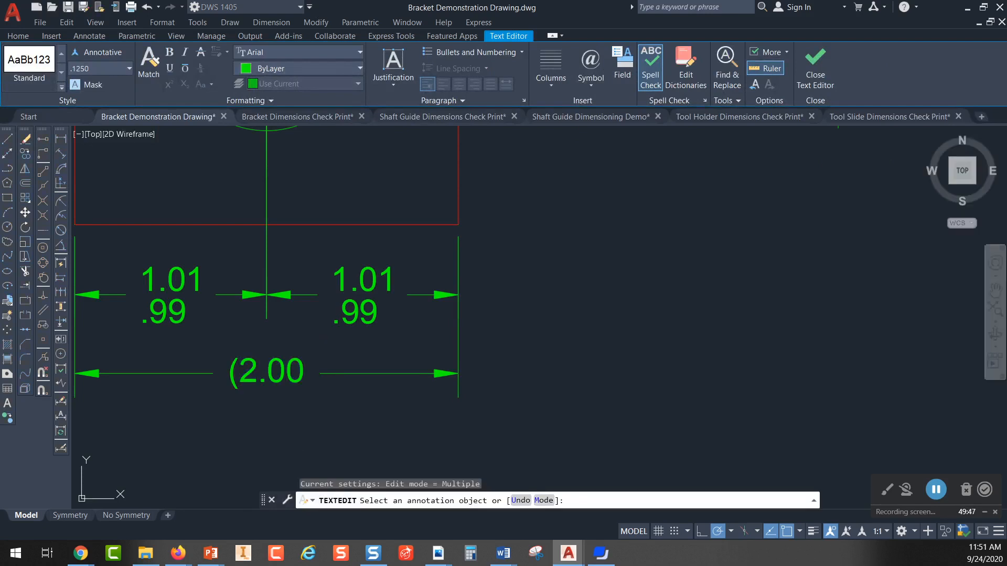
{"action": "left_click", "coordinate": [303, 372]}
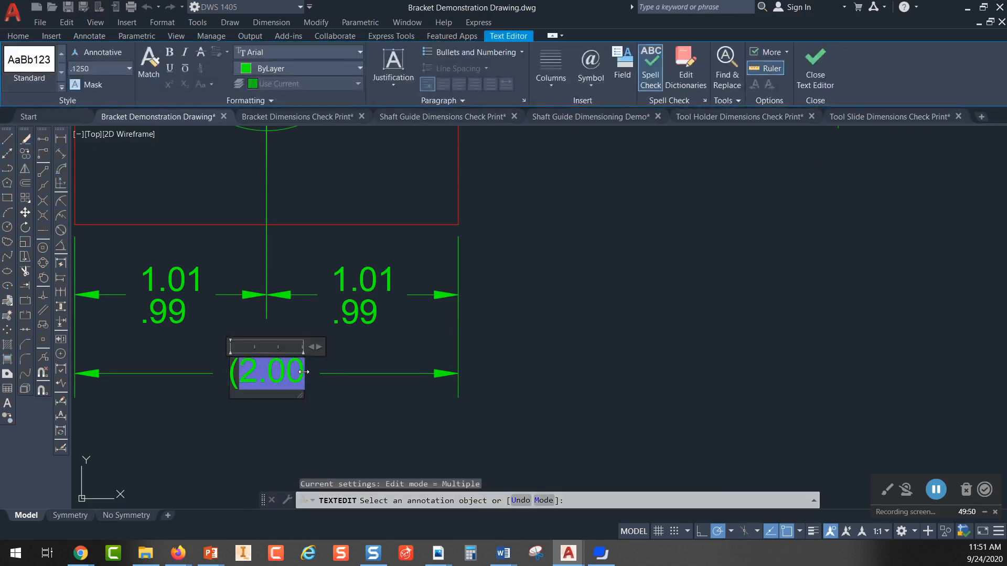
{"action": "type", "text": ")"}
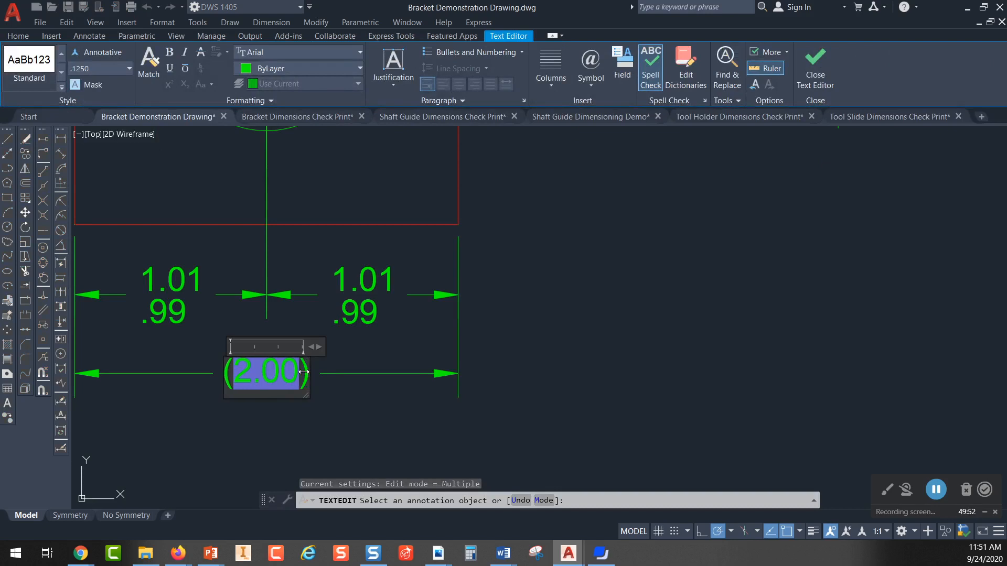
{"action": "left_click", "coordinate": [333, 413]}
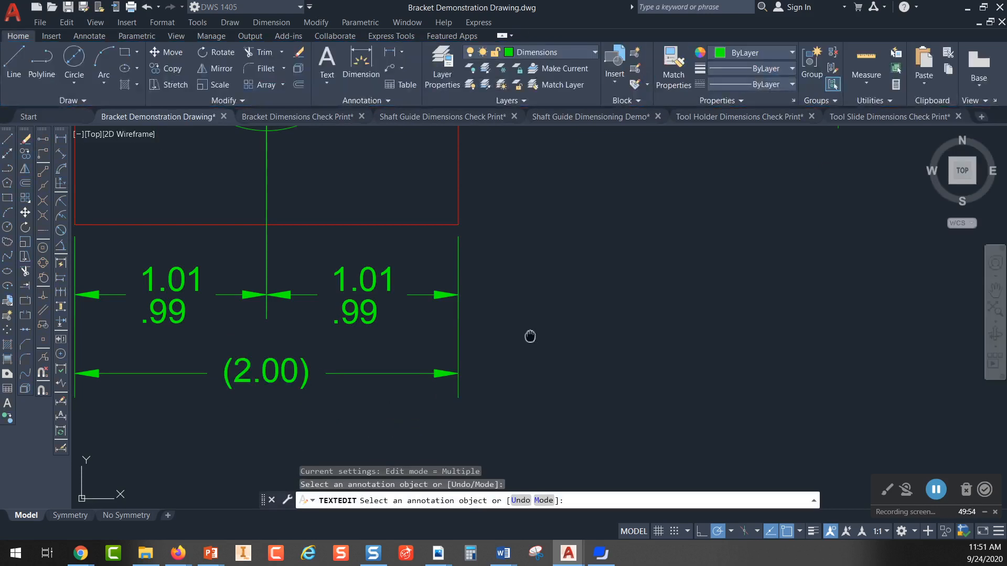
{"action": "middle_click_drag", "start_coordinate": [531, 337], "coordinate": [618, 344]}
{"action": "key", "text": "Escape"}
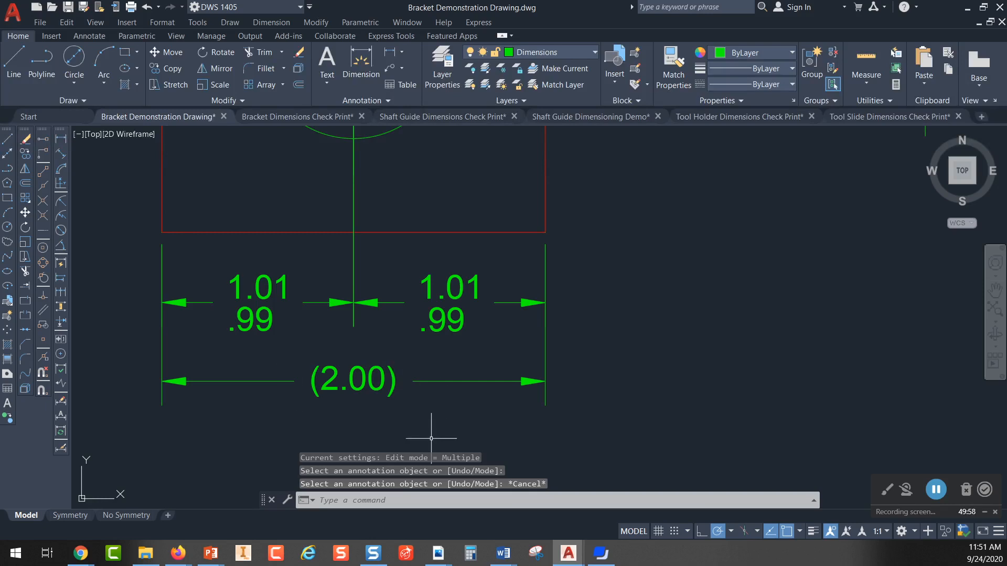
Step: Select both chained limit dimensions between the square's edges and the hole's centerline to highlight them above the reference dimension
{"action": "scroll", "coordinate": [431, 420], "scroll_direction": "down", "scroll_amount": 2}
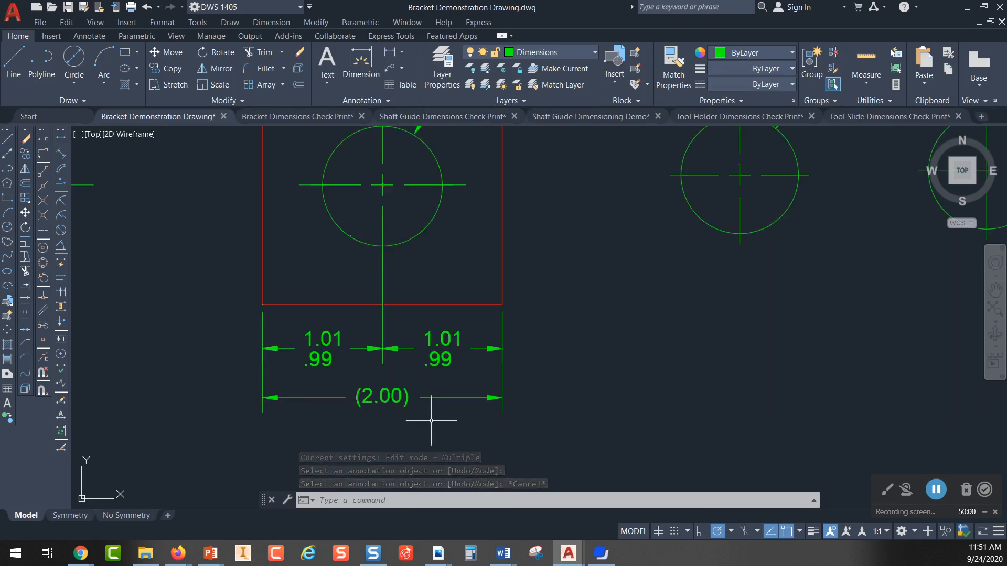
{"action": "middle_click_drag", "start_coordinate": [517, 360], "coordinate": [446, 358]}
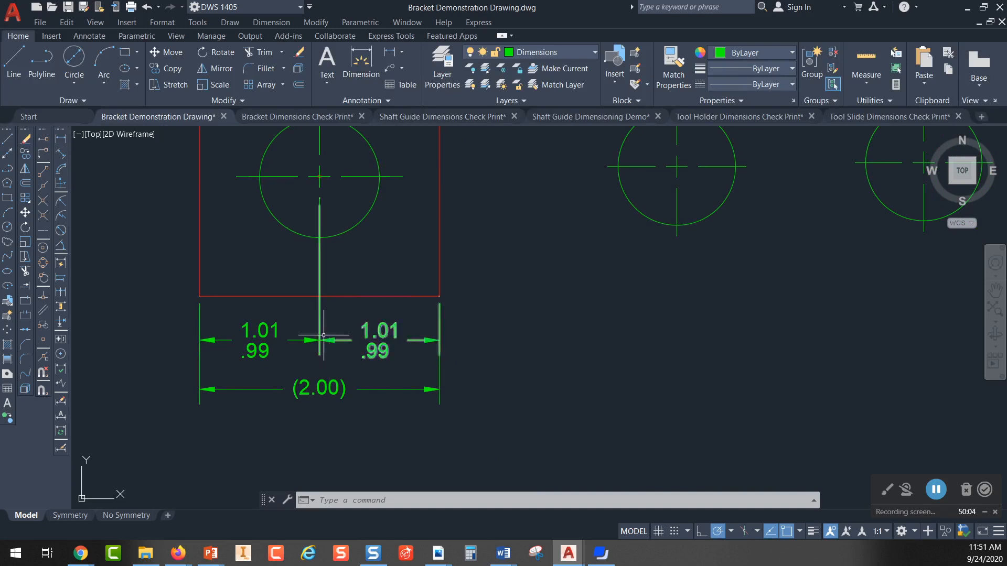
{"action": "left_click", "coordinate": [263, 329]}
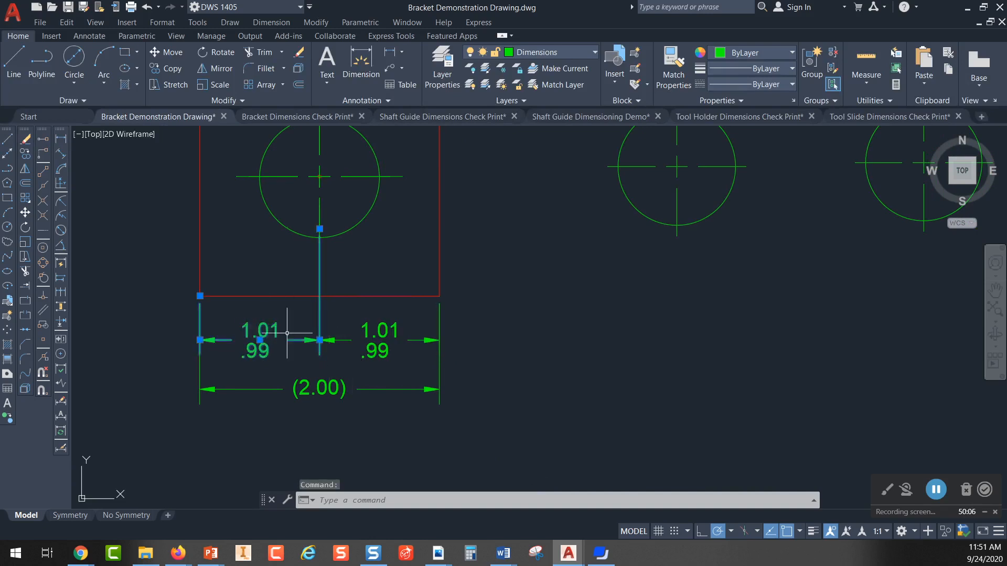
{"action": "left_click", "coordinate": [385, 325]}
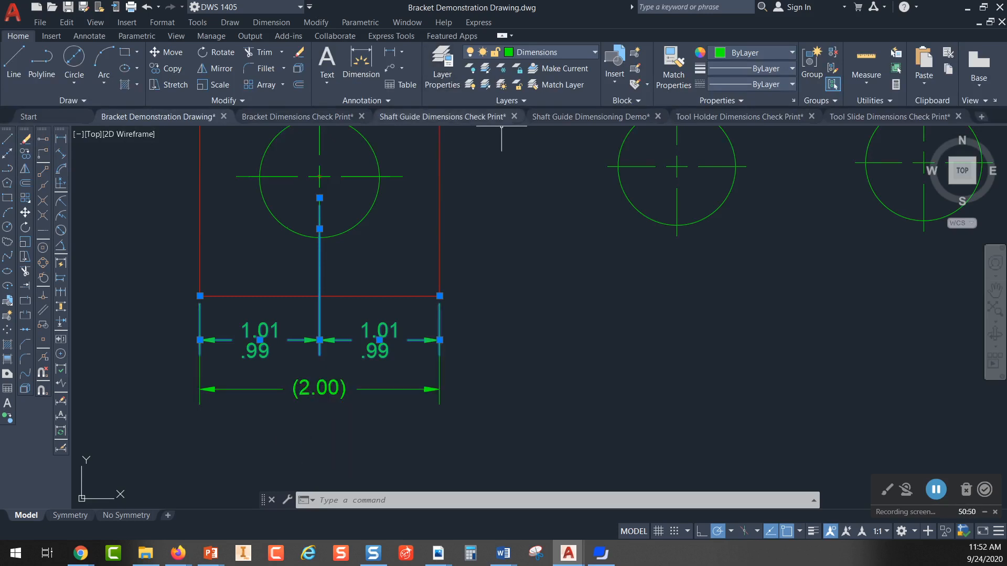
Step: Switch to the Shaft Guide Dimensions Check Print drawing and examine the overall height reference dimension on the side view
{"action": "left_click", "coordinate": [441, 117]}
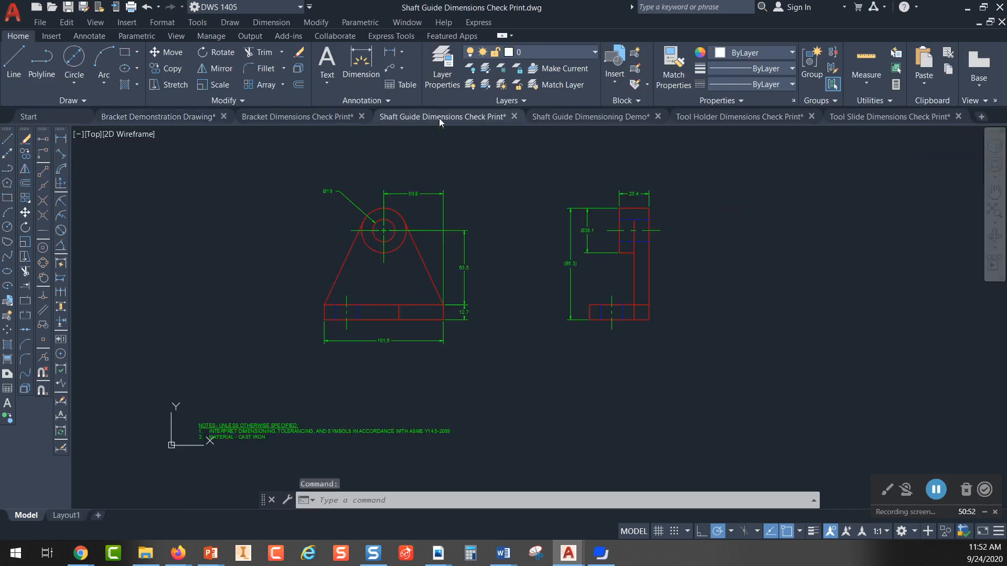
{"action": "scroll", "coordinate": [519, 252], "scroll_direction": "up", "scroll_amount": 2}
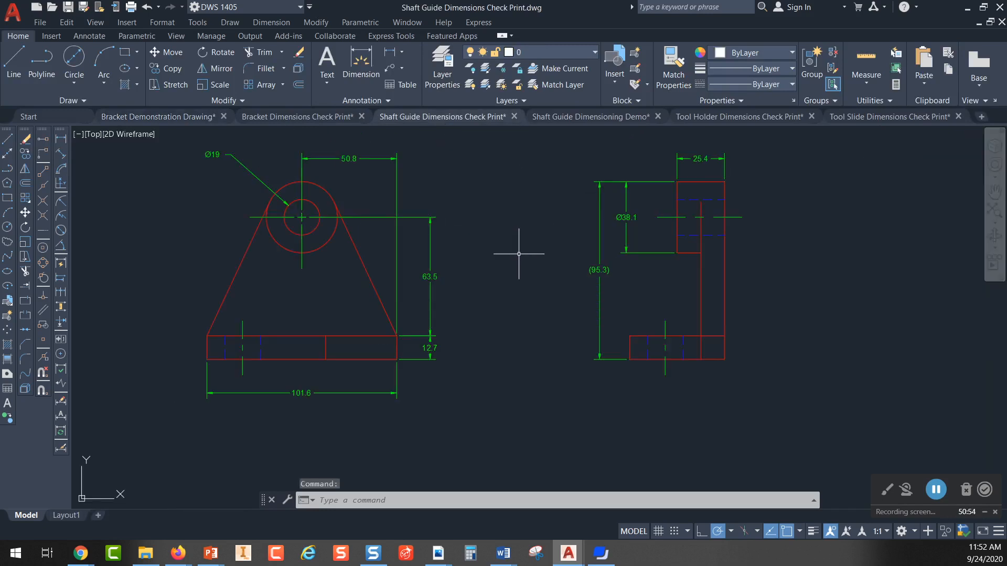
{"action": "middle_click_drag", "start_coordinate": [521, 257], "coordinate": [451, 286]}
{"action": "scroll", "coordinate": [531, 298], "scroll_direction": "up", "scroll_amount": 4}
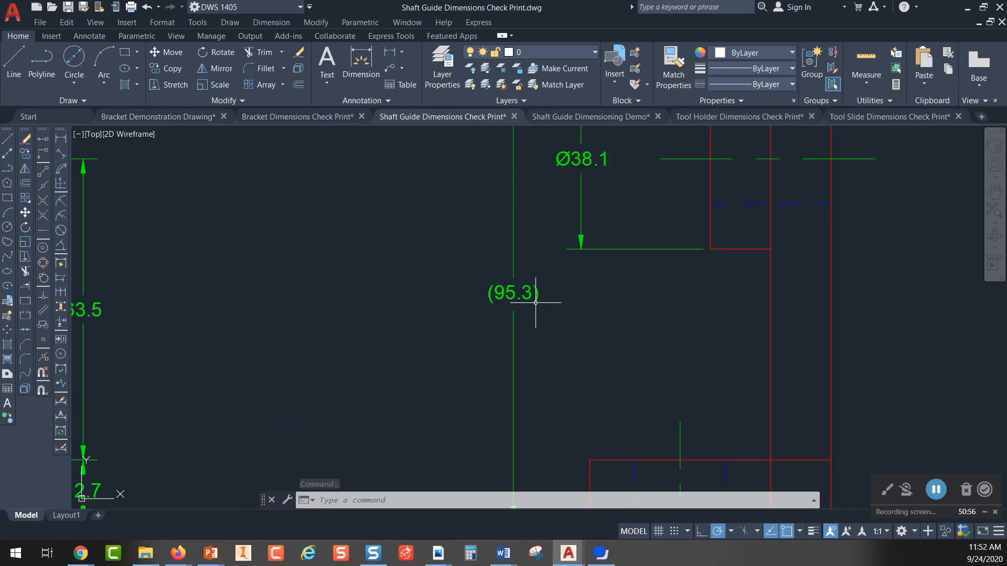
{"action": "middle_click_drag", "start_coordinate": [559, 304], "coordinate": [537, 348]}
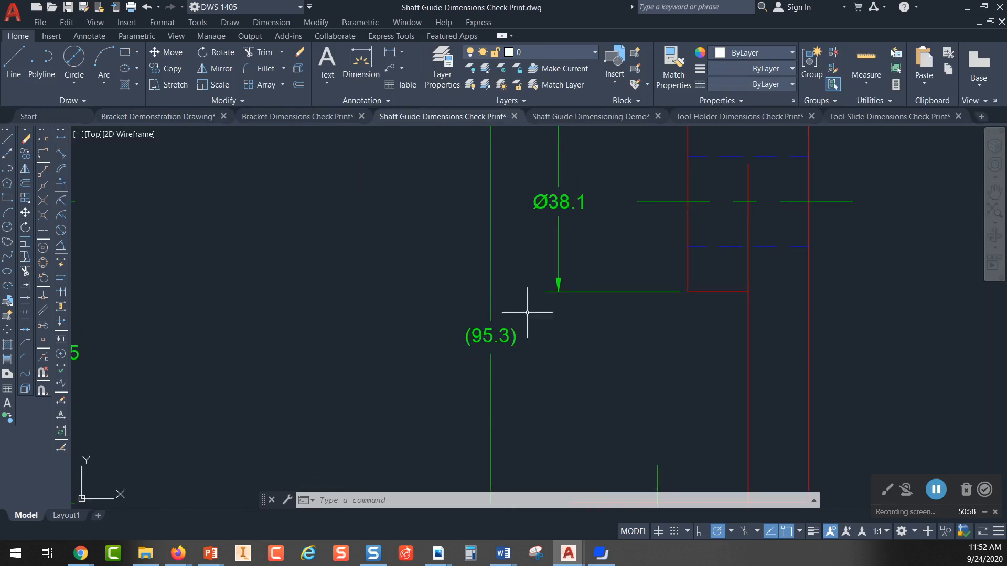
{"action": "scroll", "coordinate": [531, 361], "scroll_direction": "down", "scroll_amount": 2}
{"action": "mouse_move", "coordinate": [561, 338]}
{"action": "middle_mouse_down"}
{"action": "mouse_move", "coordinate": [553, 273]}
{"action": "mouse_move", "coordinate": [611, 289]}
{"action": "middle_mouse_up"}
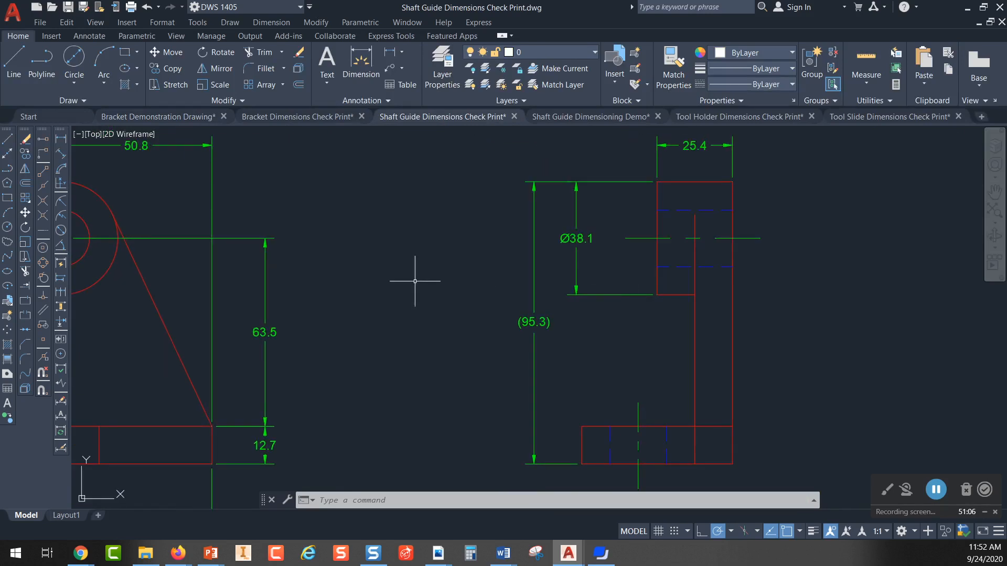
Step: Highlight the base thickness, hole center height and boss diameter dimensions to compare them with the overall height reference, then clear the selection
{"action": "middle_click_drag", "start_coordinate": [328, 311], "coordinate": [401, 305]}
{"action": "left_click", "coordinate": [338, 438]}
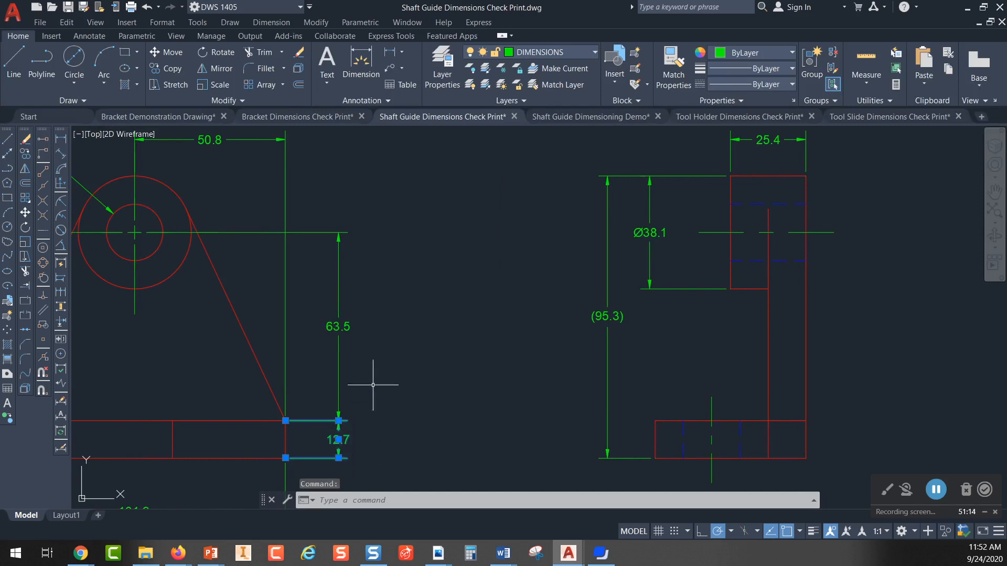
{"action": "left_click", "coordinate": [338, 359]}
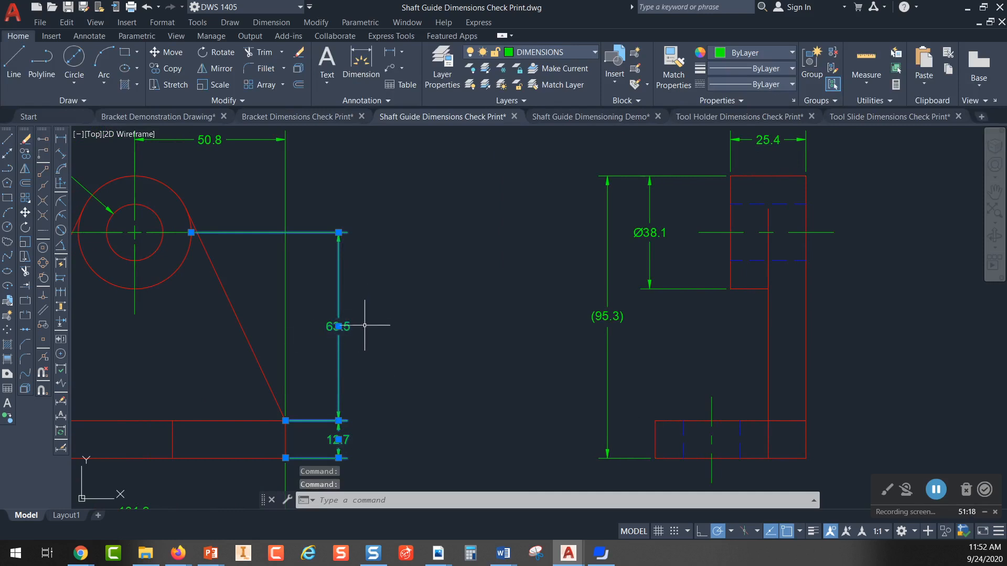
{"action": "middle_click_drag", "start_coordinate": [367, 330], "coordinate": [528, 369]}
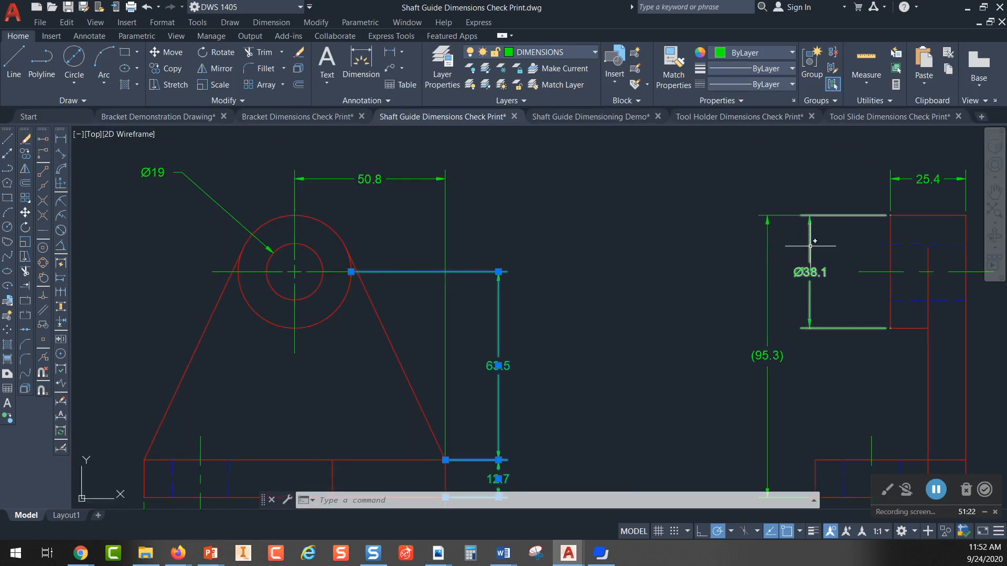
{"action": "left_click", "coordinate": [810, 294]}
{"action": "middle_click_drag", "start_coordinate": [821, 305], "coordinate": [598, 310]}
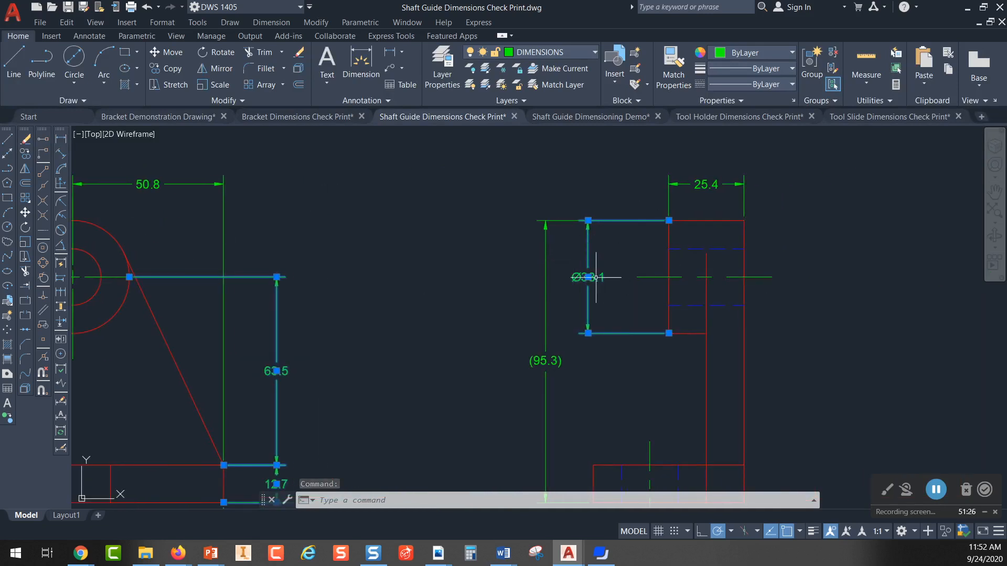
{"action": "middle_click_drag", "start_coordinate": [450, 288], "coordinate": [609, 286]}
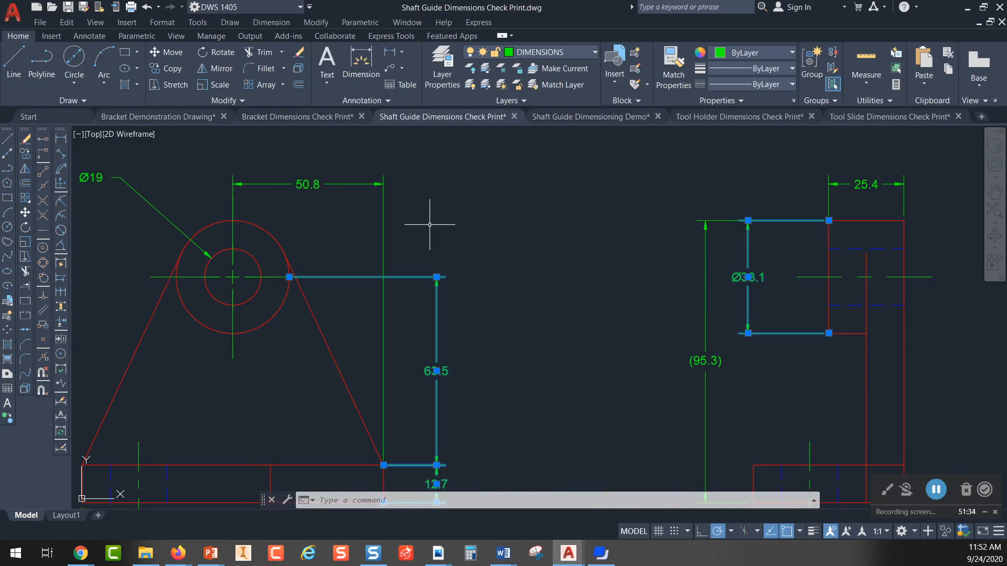
{"action": "mouse_move", "coordinate": [546, 259]}
{"action": "middle_mouse_down"}
{"action": "mouse_move", "coordinate": [551, 196]}
{"action": "mouse_move", "coordinate": [559, 196]}
{"action": "middle_mouse_up"}
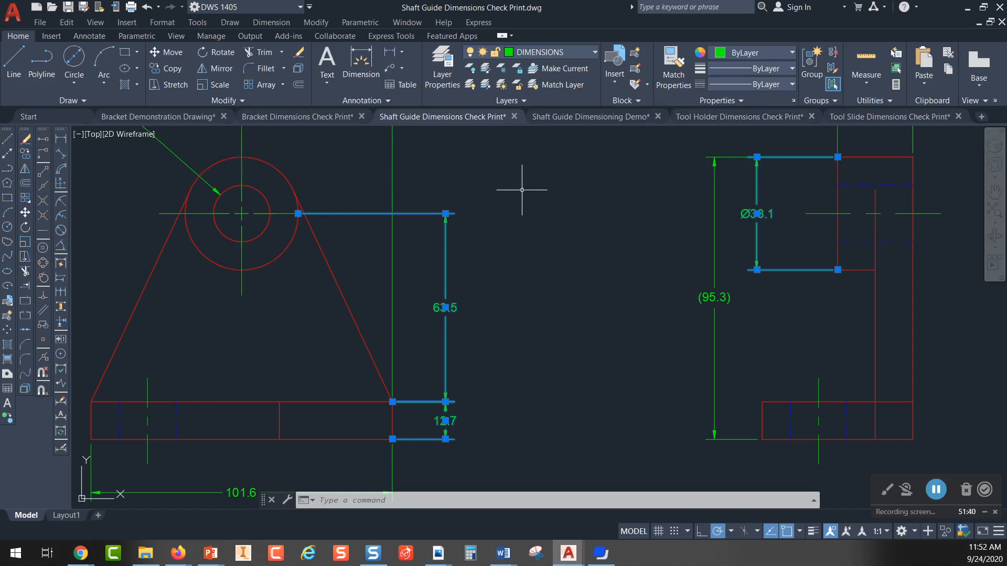
{"action": "middle_click_drag", "start_coordinate": [561, 239], "coordinate": [508, 215]}
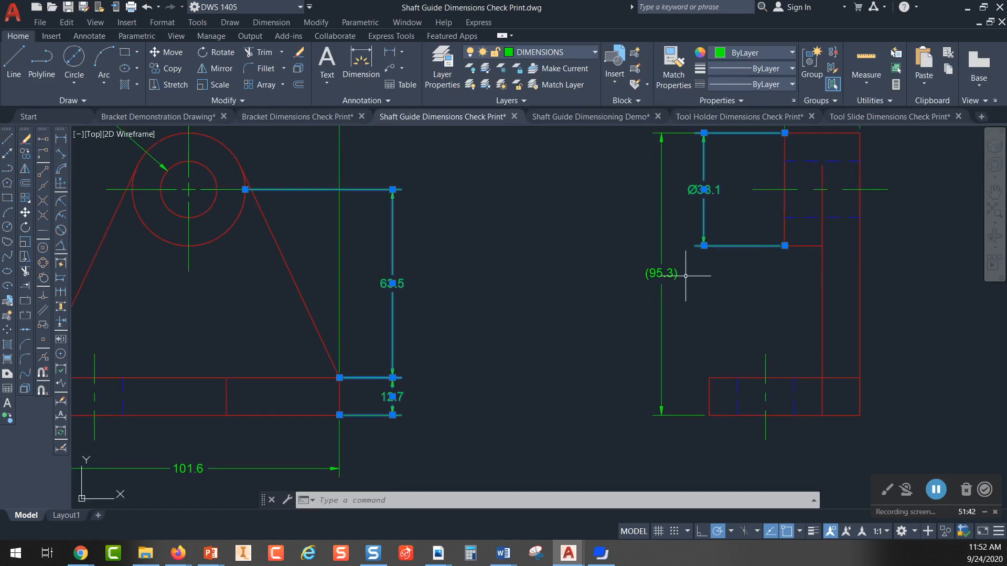
{"action": "middle_click_drag", "start_coordinate": [686, 276], "coordinate": [622, 296]}
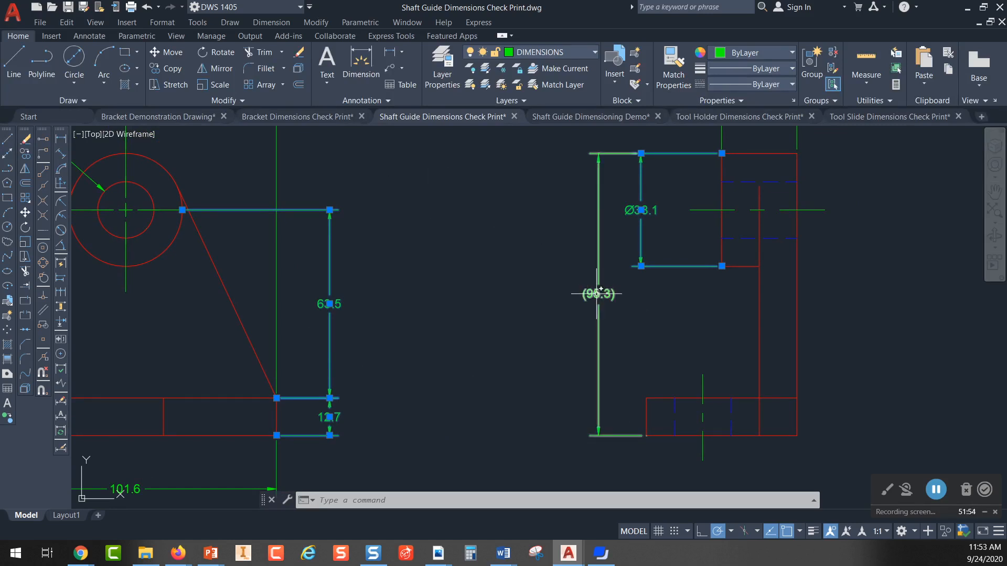
{"action": "key", "text": "Escape"}
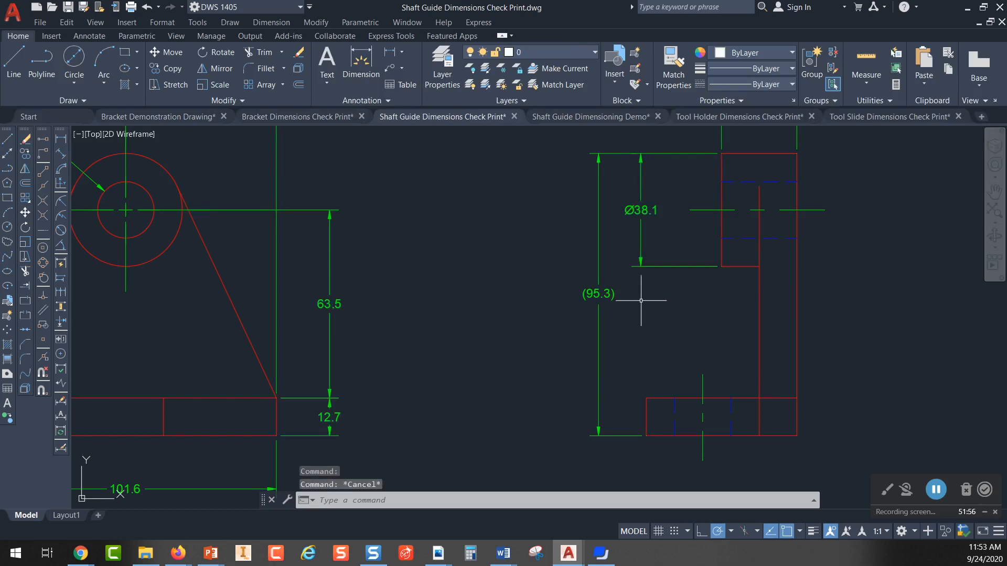
{"action": "scroll", "coordinate": [619, 303], "scroll_direction": "up", "scroll_amount": 6}
{"action": "mouse_move", "coordinate": [619, 303]}
{"action": "middle_mouse_down"}
{"action": "mouse_move", "coordinate": [450, 288]}
{"action": "mouse_move", "coordinate": [555, 337]}
{"action": "mouse_move", "coordinate": [566, 324]}
{"action": "middle_mouse_up"}
{"action": "scroll", "coordinate": [451, 273], "scroll_direction": "down", "scroll_amount": 2}
{"action": "scroll", "coordinate": [441, 273], "scroll_direction": "down", "scroll_amount": 3}
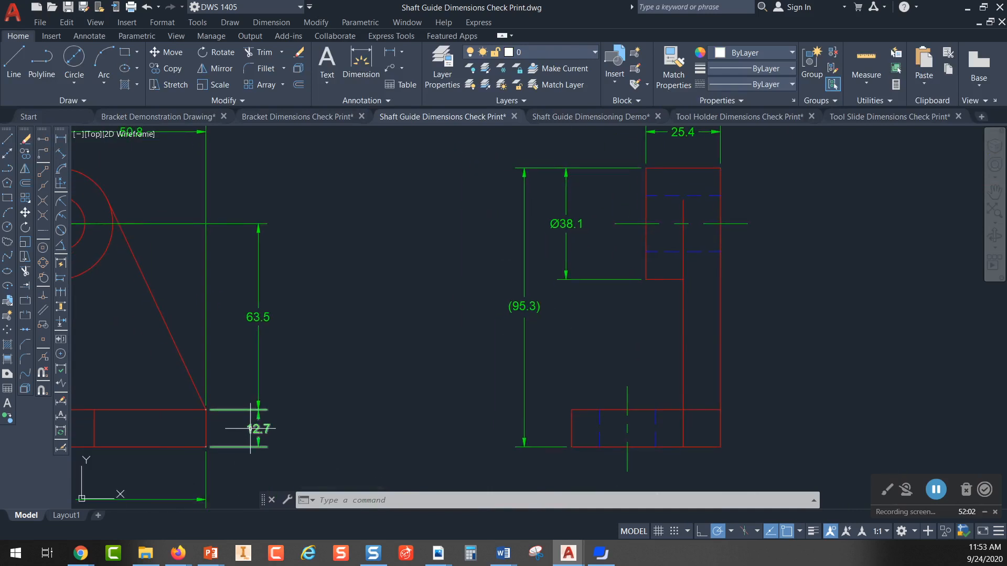
{"action": "middle_click_drag", "start_coordinate": [338, 269], "coordinate": [312, 317]}
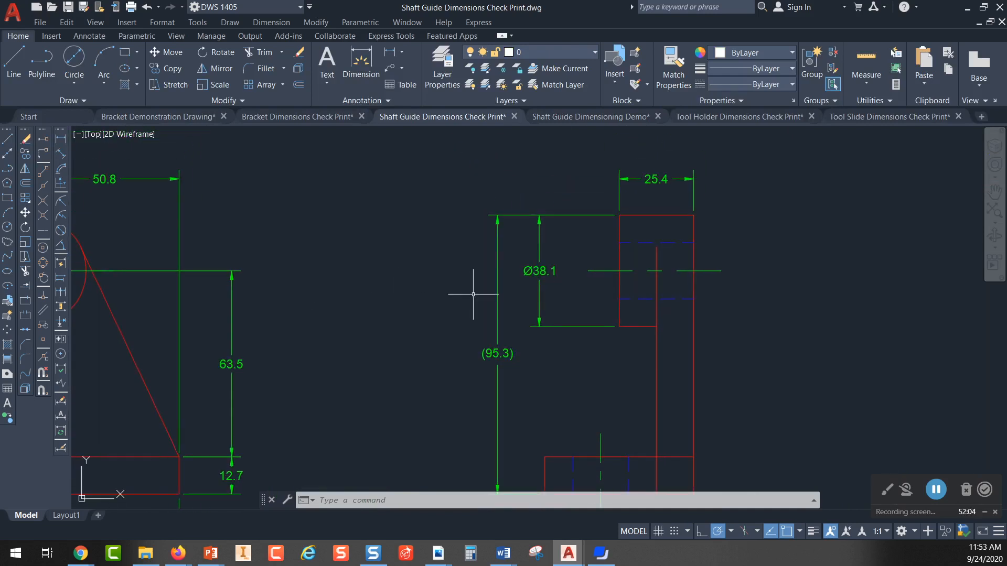
Step: Highlight the boss diameter dimension, then the overall height reference dimension on the side view, clearing each selection
{"action": "left_click", "coordinate": [541, 238]}
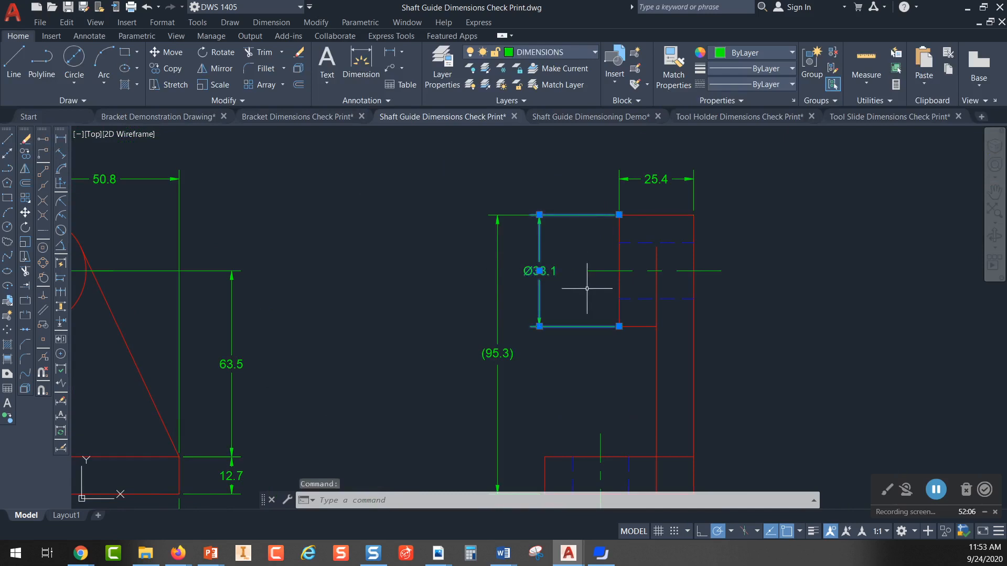
{"action": "key", "text": "Escape"}
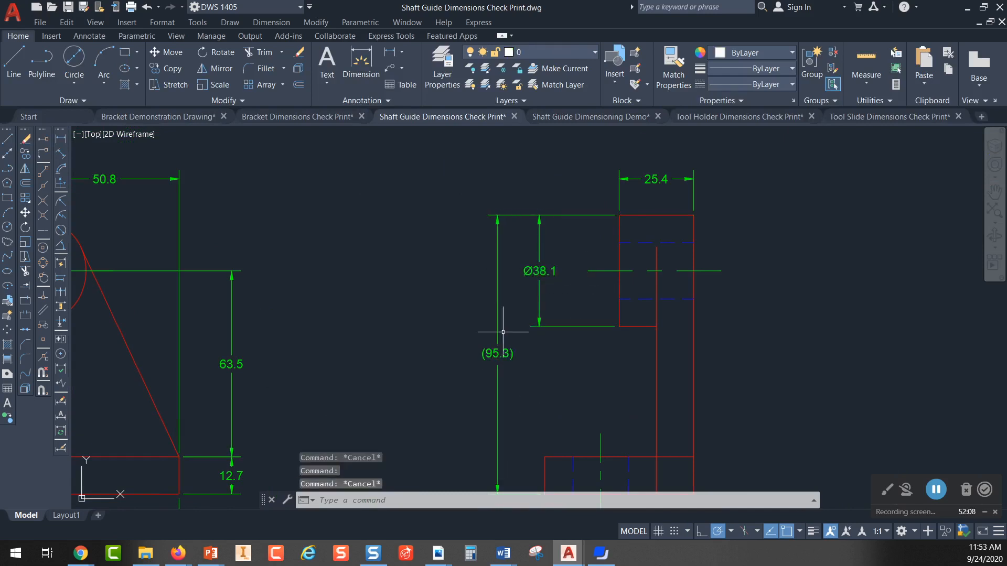
{"action": "scroll", "coordinate": [504, 358], "scroll_direction": "up", "scroll_amount": 4}
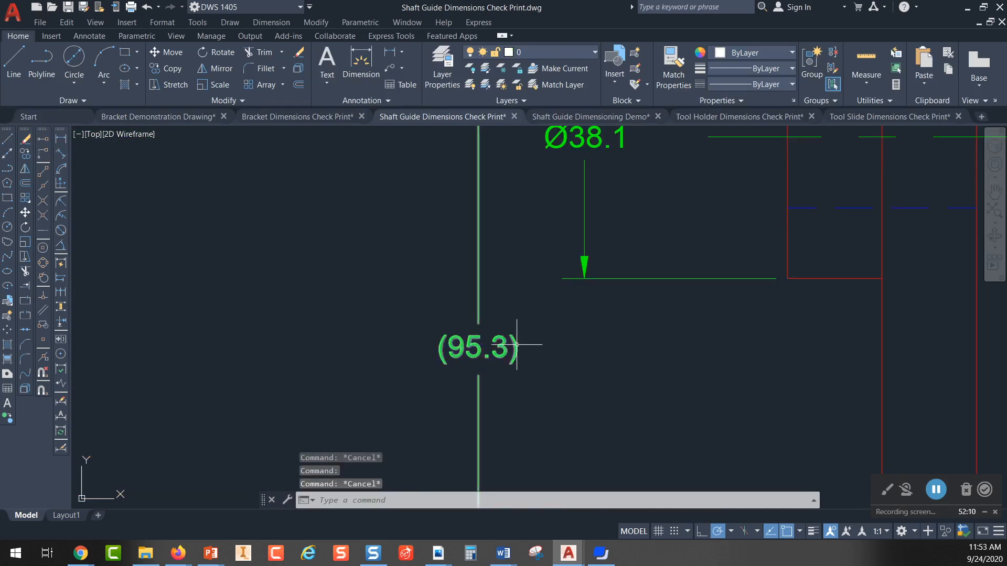
{"action": "left_click", "coordinate": [517, 345]}
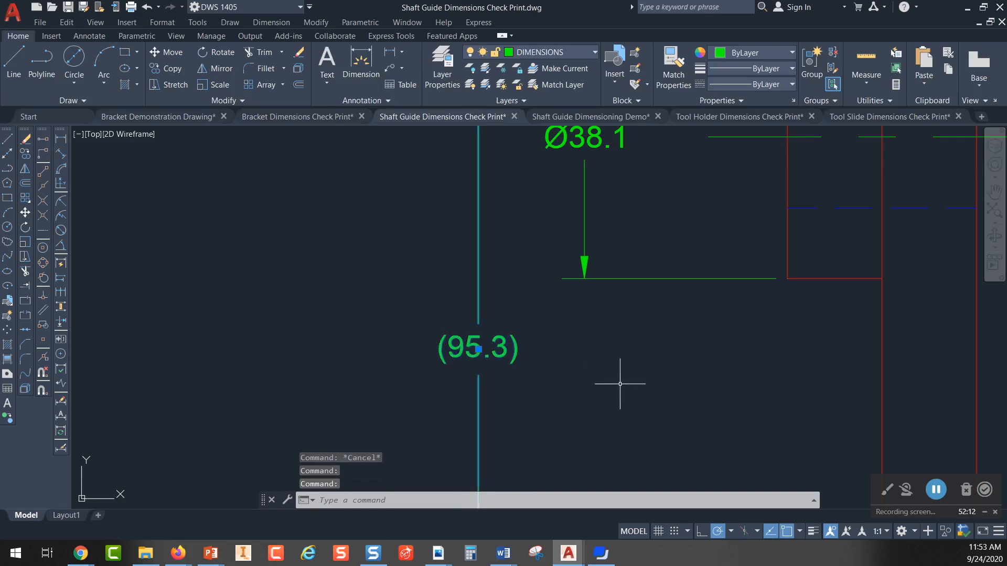
{"action": "key", "text": "Escape"}
{"action": "scroll", "coordinate": [546, 334], "scroll_direction": "down", "scroll_amount": 2}
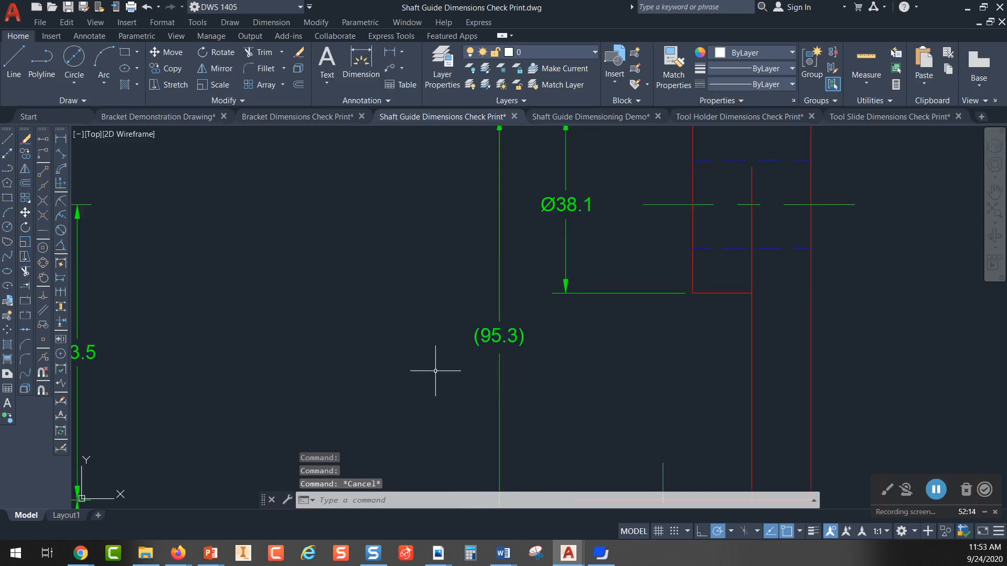
Step: Examine how the dimensions are distributed across the shaft guide's front, side and top views
{"action": "scroll", "coordinate": [434, 360], "scroll_direction": "down", "scroll_amount": 2}
{"action": "mouse_move", "coordinate": [434, 360]}
{"action": "middle_mouse_down"}
{"action": "mouse_move", "coordinate": [405, 323]}
{"action": "mouse_move", "coordinate": [517, 317]}
{"action": "mouse_move", "coordinate": [531, 303]}
{"action": "middle_mouse_up"}
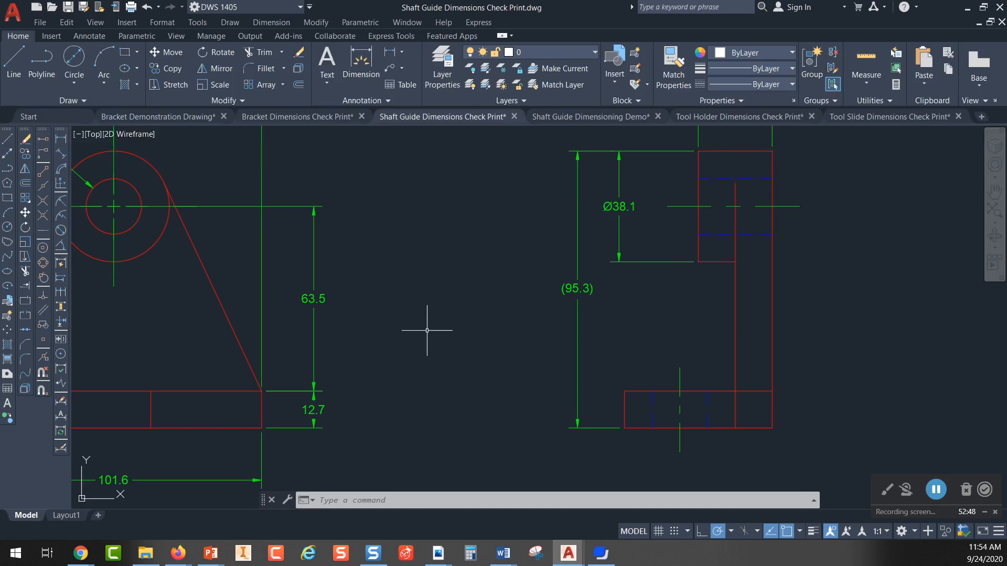
{"action": "middle_click_drag", "start_coordinate": [427, 332], "coordinate": [423, 341]}
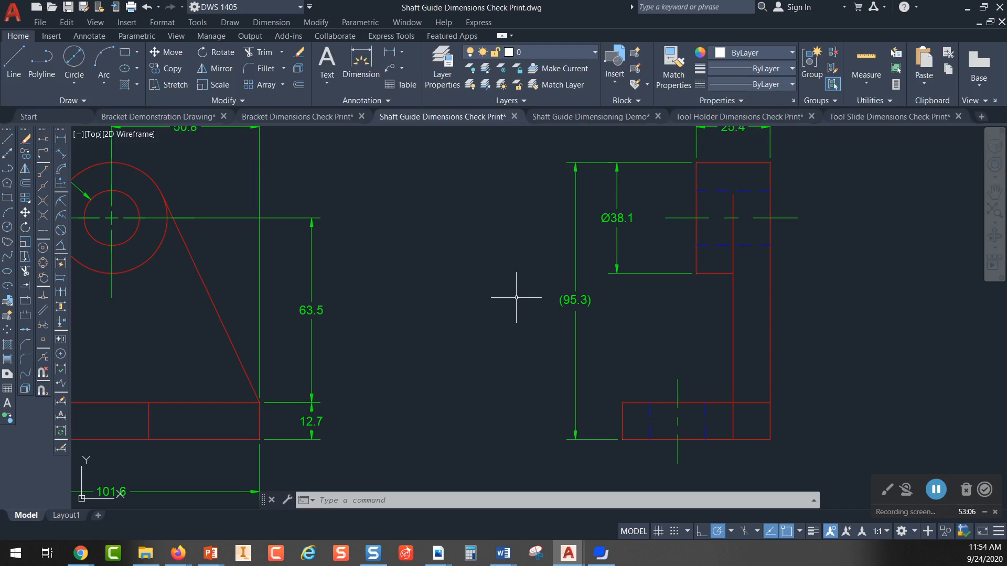
{"action": "scroll", "coordinate": [496, 292], "scroll_direction": "down", "scroll_amount": 2}
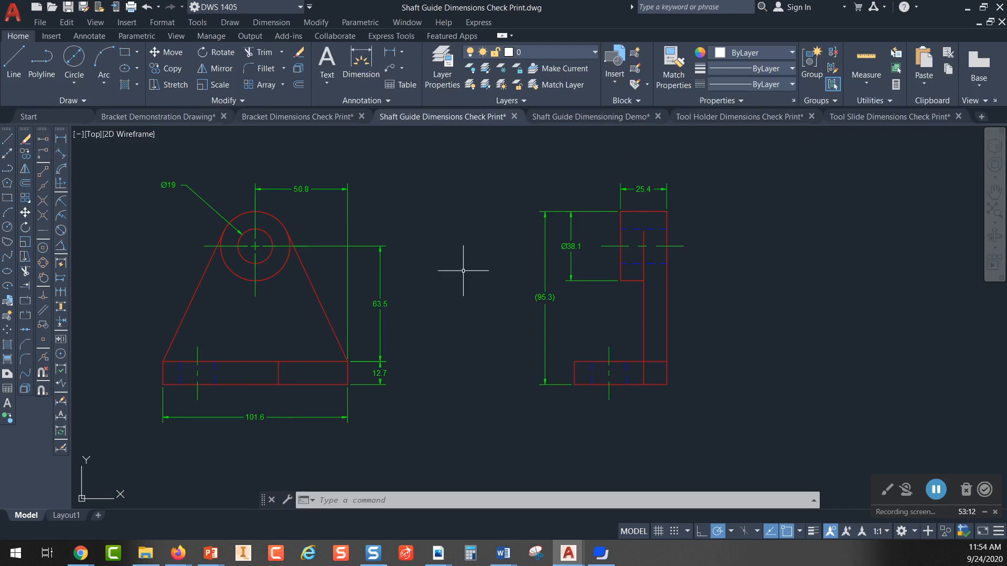
{"action": "scroll", "coordinate": [463, 271], "scroll_direction": "down", "scroll_amount": 1}
{"action": "mouse_move", "coordinate": [463, 271]}
{"action": "middle_mouse_down"}
{"action": "mouse_move", "coordinate": [434, 350]}
{"action": "mouse_move", "coordinate": [435, 332]}
{"action": "middle_mouse_up"}
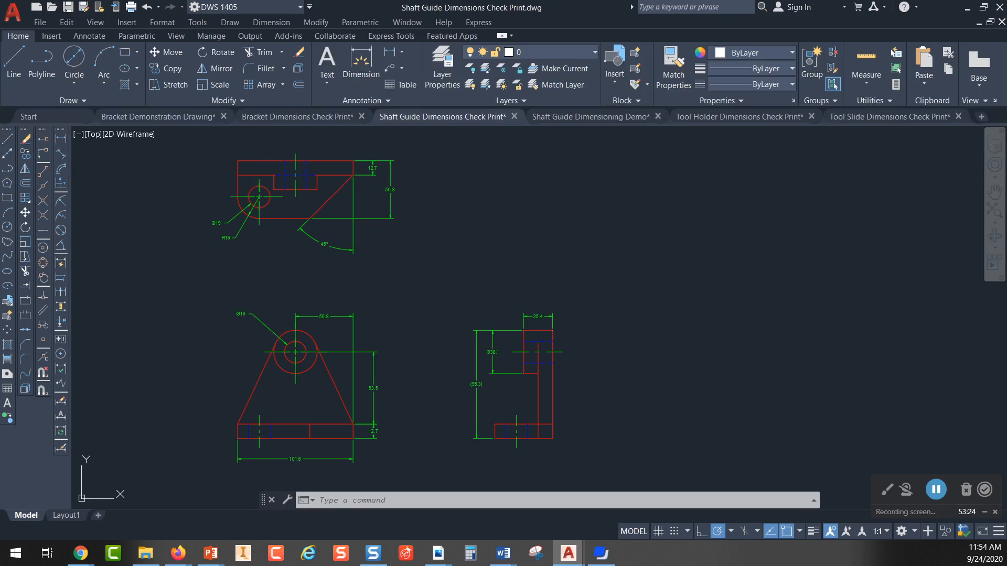
Step: Switch to the Bracket Dimensions Check Print drawing and examine its three dimensioned views in model space
{"action": "left_click", "coordinate": [293, 121]}
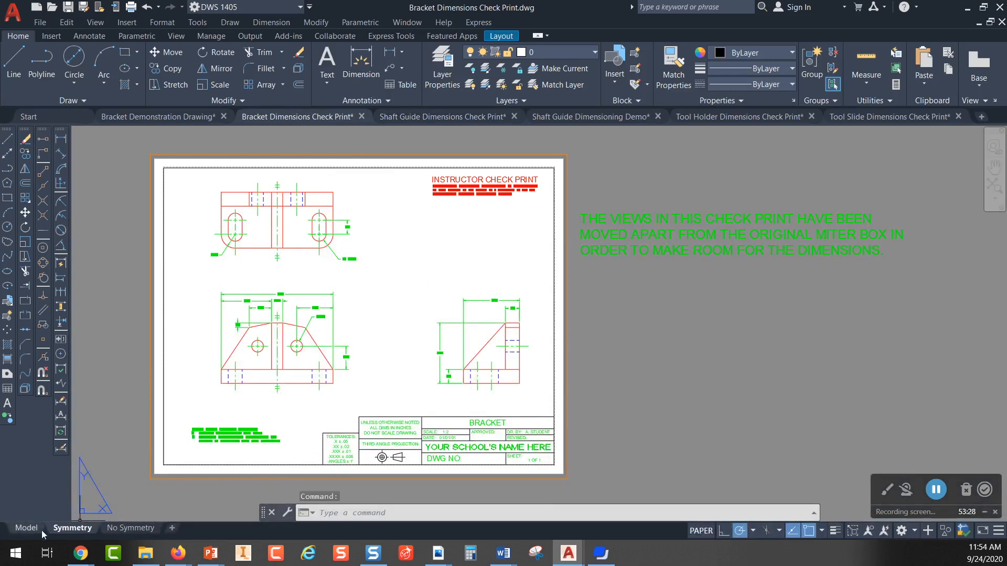
{"action": "left_click", "coordinate": [23, 528]}
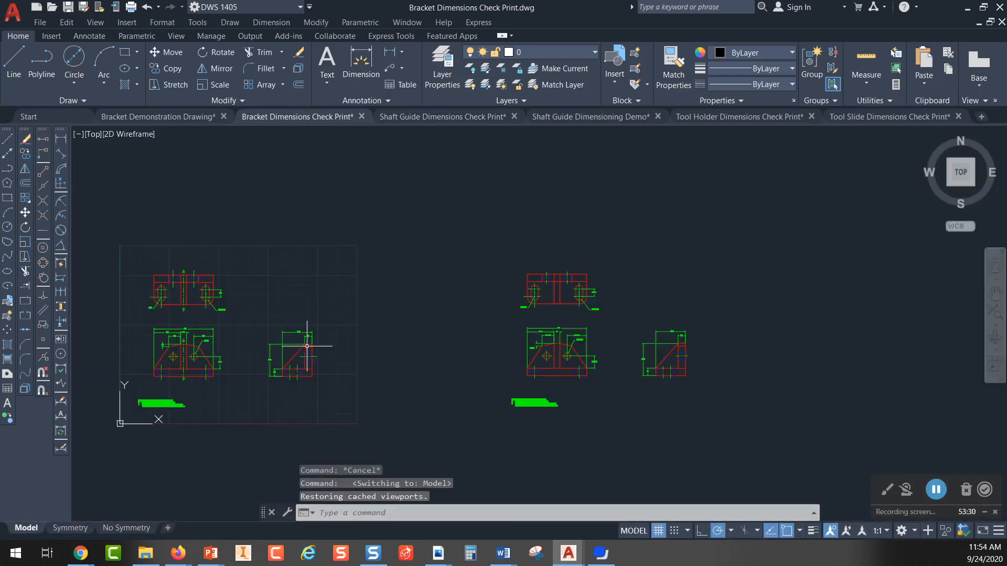
{"action": "scroll", "coordinate": [640, 307], "scroll_direction": "up", "scroll_amount": 4}
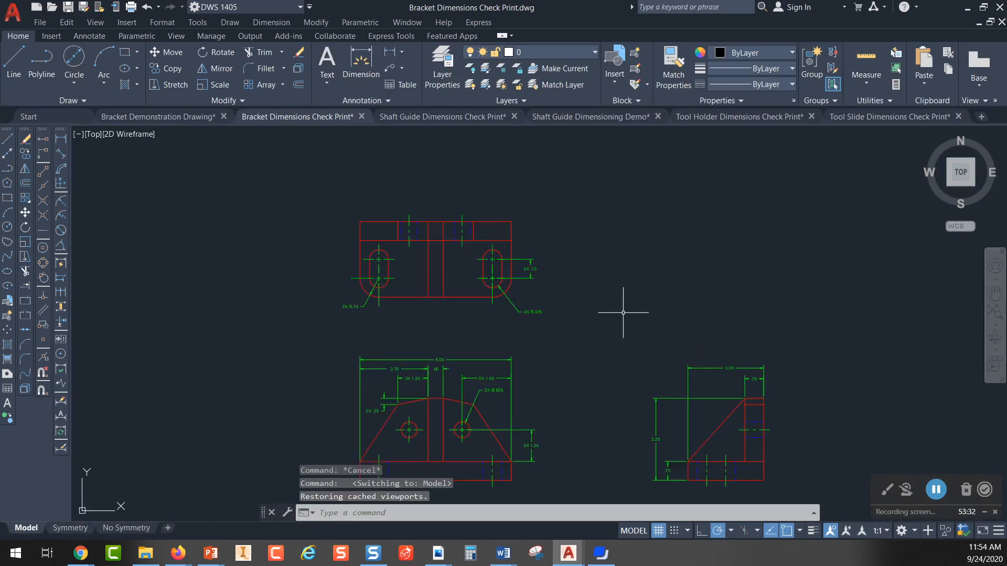
{"action": "middle_click_drag", "start_coordinate": [622, 310], "coordinate": [429, 258]}
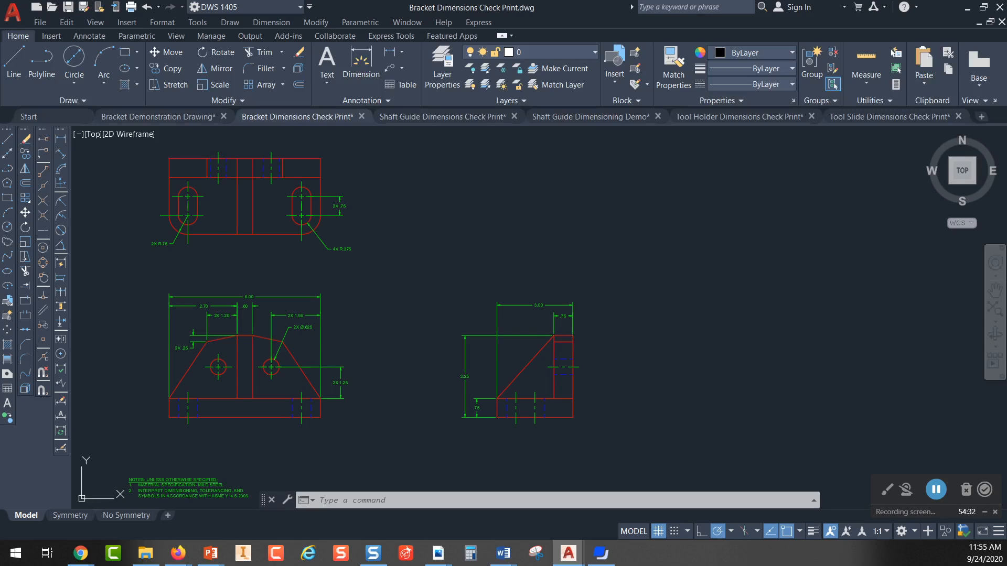
Step: Return to the Shaft Guide Dimensions Check Print drawing and examine the general notes below the front view
{"action": "left_click", "coordinate": [440, 116]}
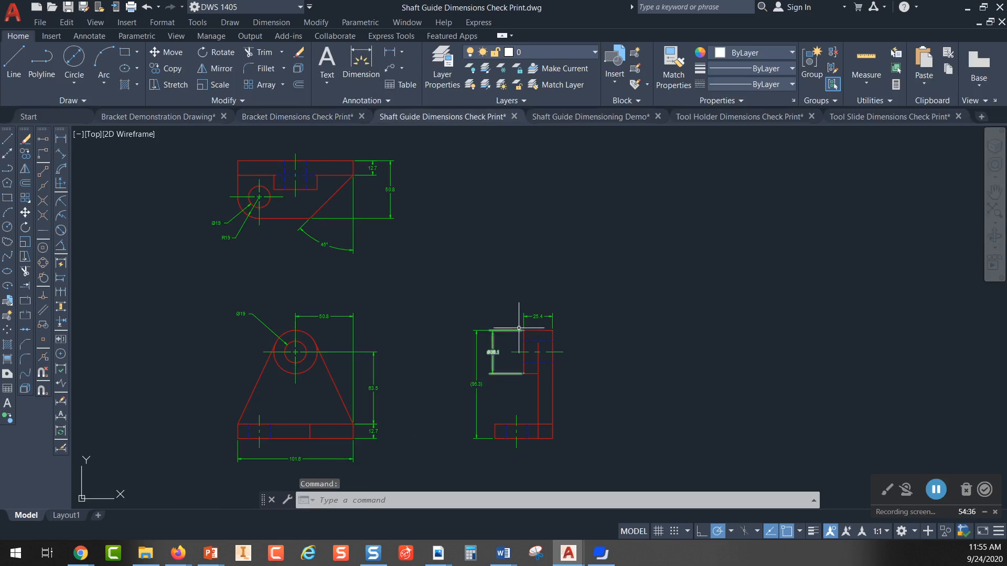
{"action": "middle_click_drag", "start_coordinate": [457, 331], "coordinate": [351, 320]}
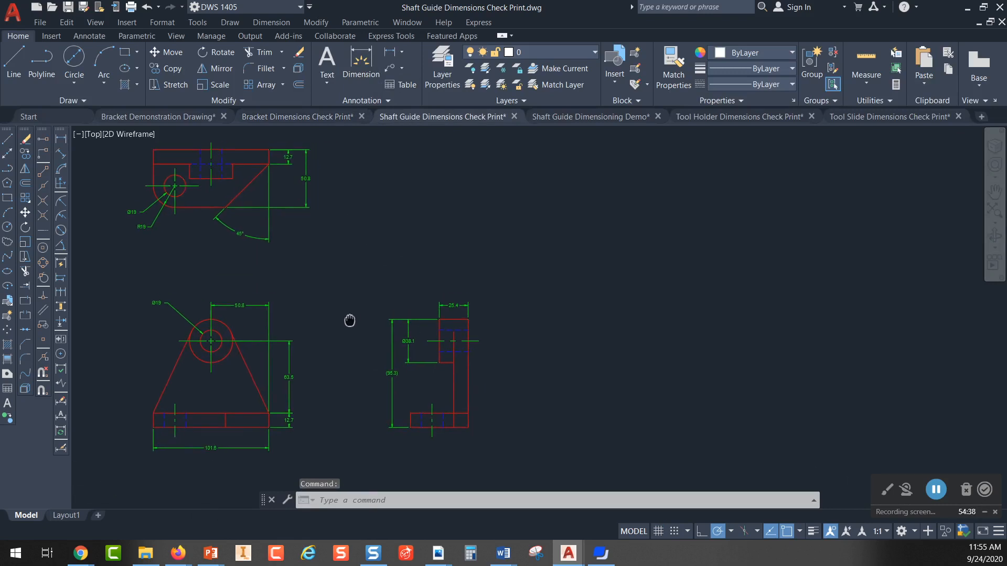
{"action": "scroll", "coordinate": [394, 279], "scroll_direction": "down", "scroll_amount": 1}
{"action": "scroll", "coordinate": [398, 277], "scroll_direction": "down", "scroll_amount": 1}
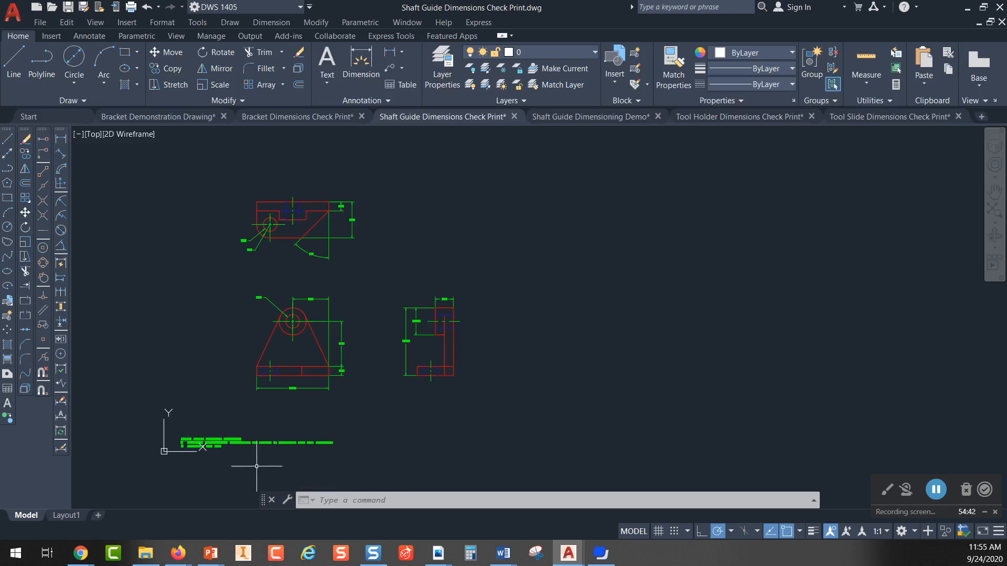
{"action": "scroll", "coordinate": [208, 447], "scroll_direction": "up", "scroll_amount": 5}
{"action": "scroll", "coordinate": [367, 262], "scroll_direction": "down", "scroll_amount": 1}
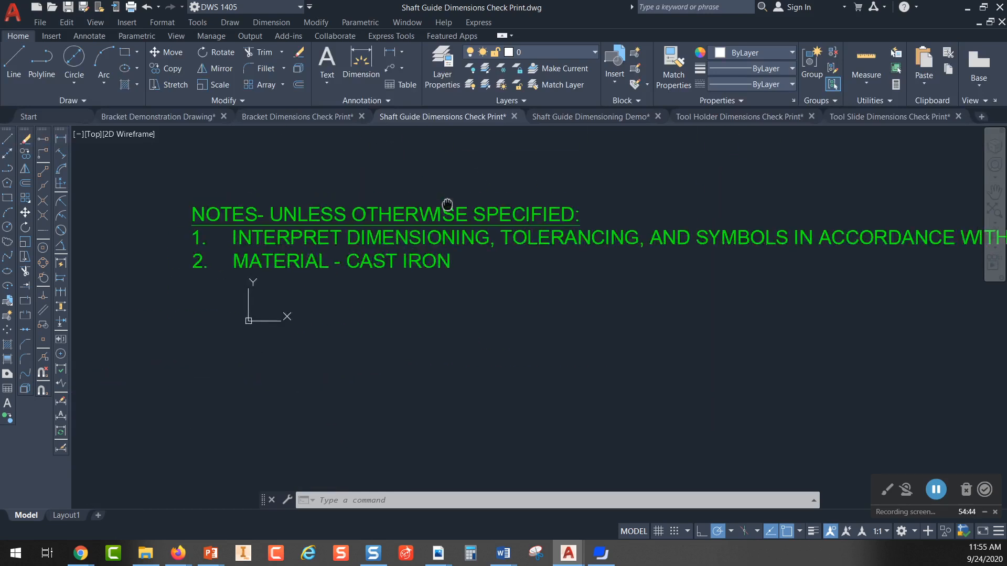
{"action": "scroll", "coordinate": [367, 262], "scroll_direction": "down", "scroll_amount": 5}
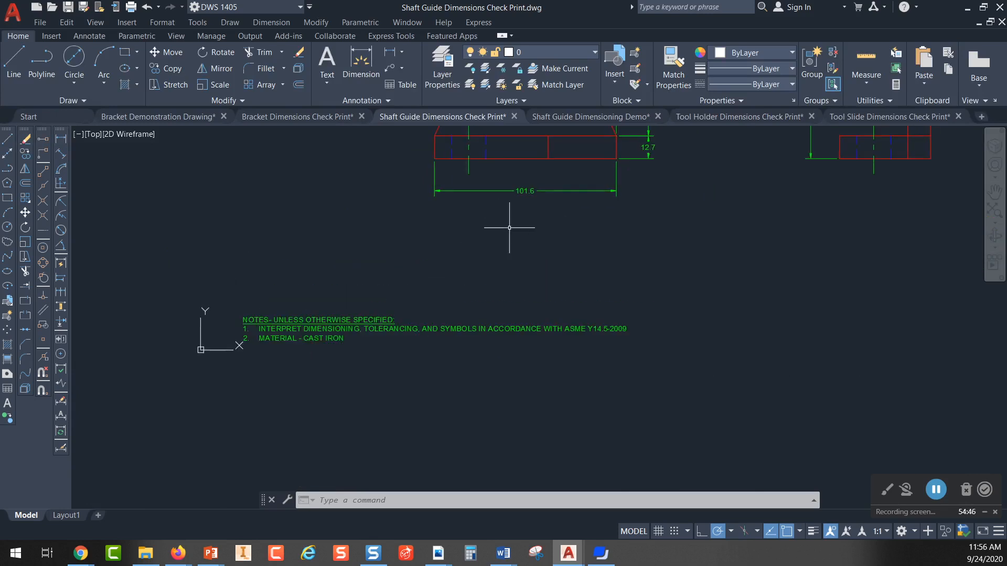
Step: Open the general notes for text editing to check their style and height, then close the editor without changes
{"action": "double_click", "coordinate": [349, 329]}
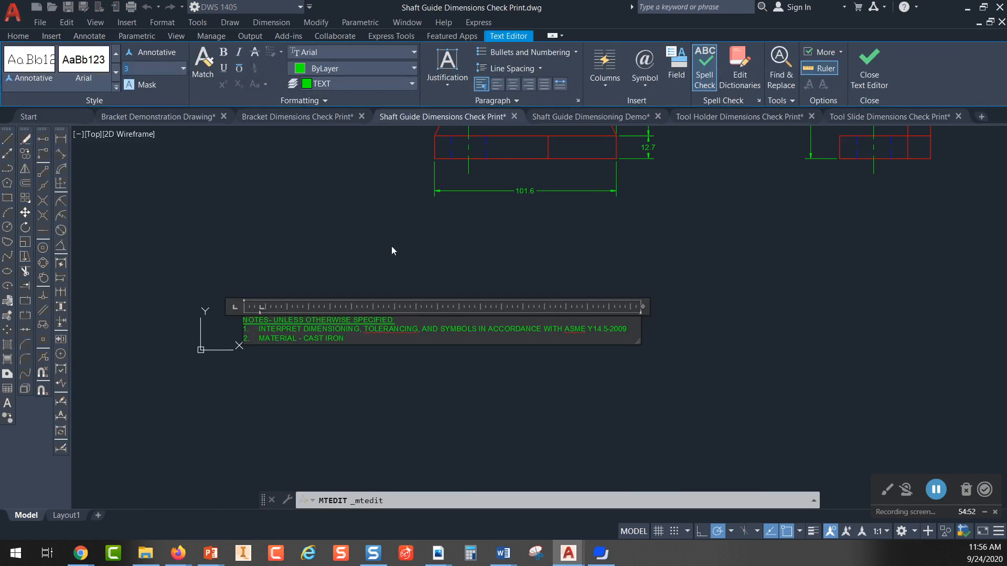
{"action": "left_click", "coordinate": [380, 279]}
{"action": "middle_click_drag", "start_coordinate": [417, 265], "coordinate": [325, 313]}
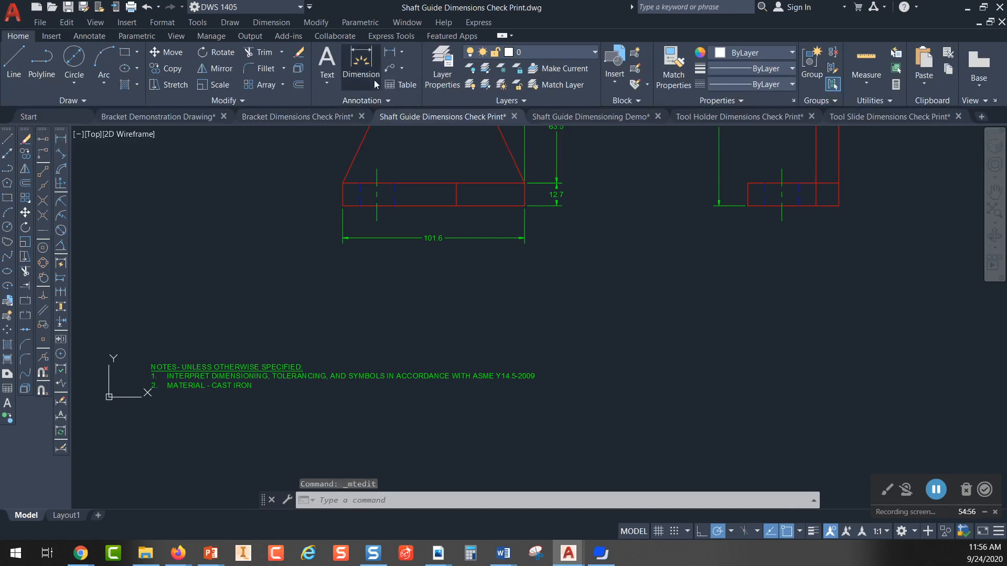
Step: Create a wide multiline text box above the general notes and enter the sample text "l;sdjksdlfjlaf"
{"action": "left_click", "coordinate": [326, 84]}
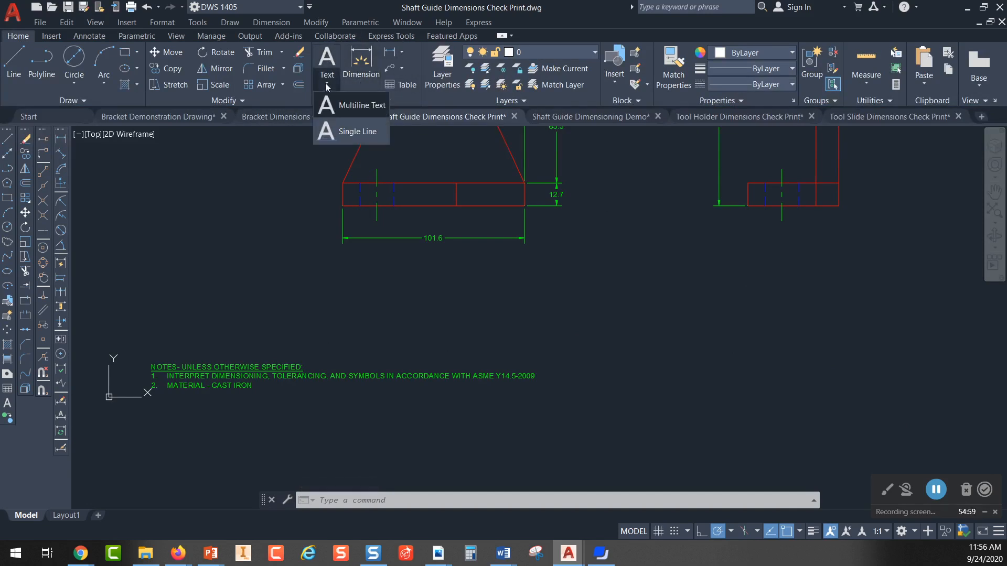
{"action": "left_click", "coordinate": [357, 105]}
{"action": "left_click", "coordinate": [147, 295]}
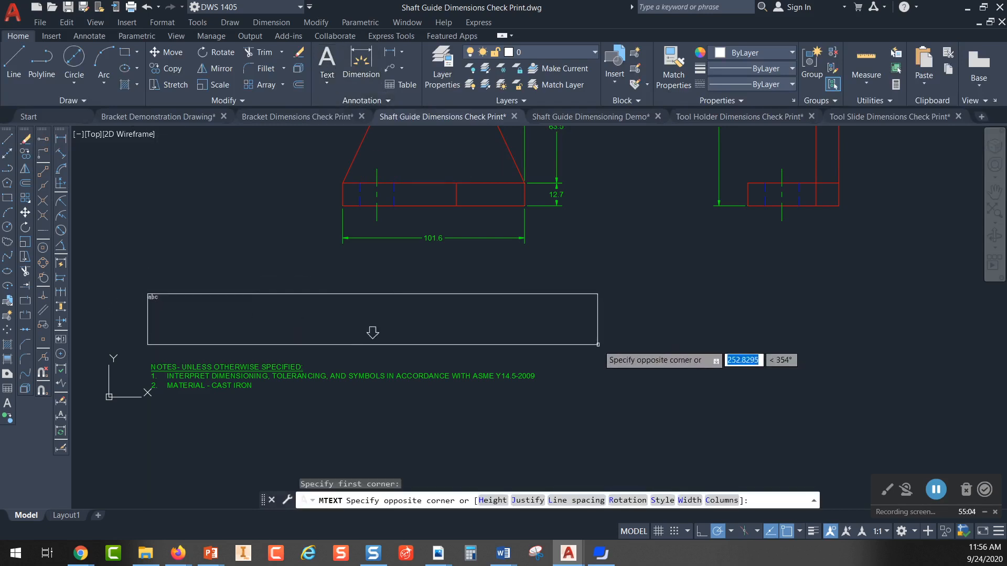
{"action": "left_click", "coordinate": [572, 344]}
{"action": "type", "text": "l;sdjksdfjlaf"}
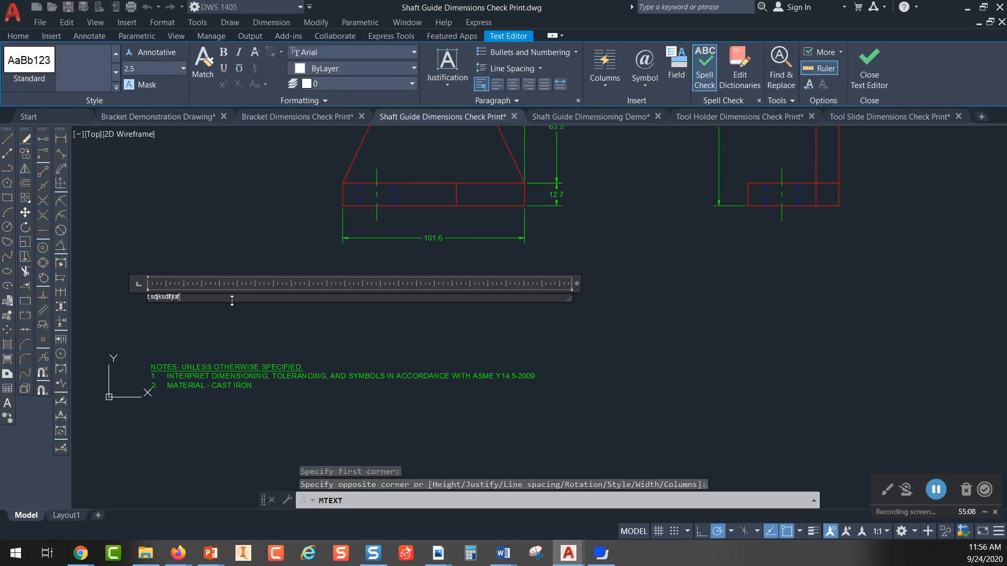
Step: Set the text height of the whole sample text to 3
{"action": "left_click_drag", "start_coordinate": [184, 297], "coordinate": [117, 288]}
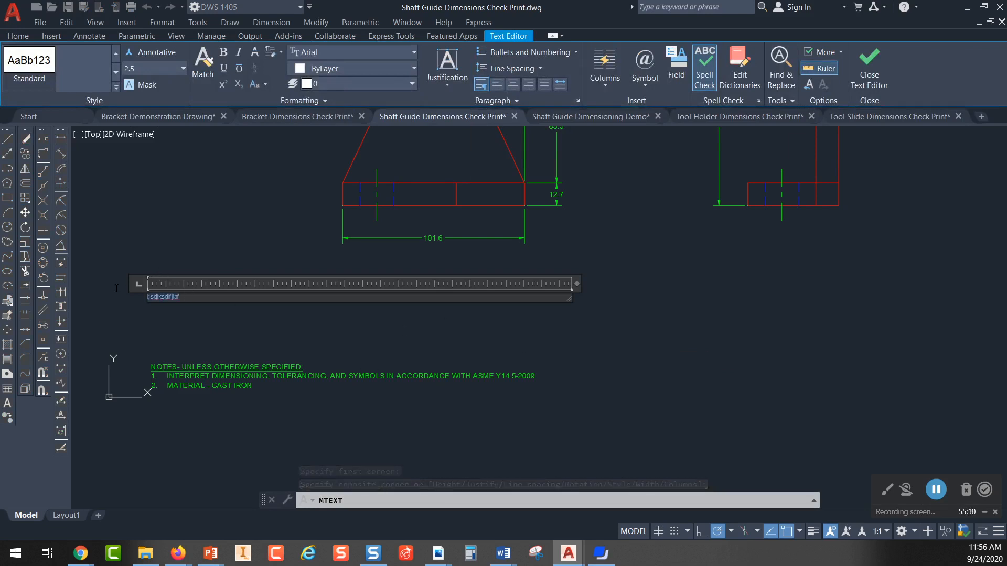
{"action": "left_click", "coordinate": [142, 70]}
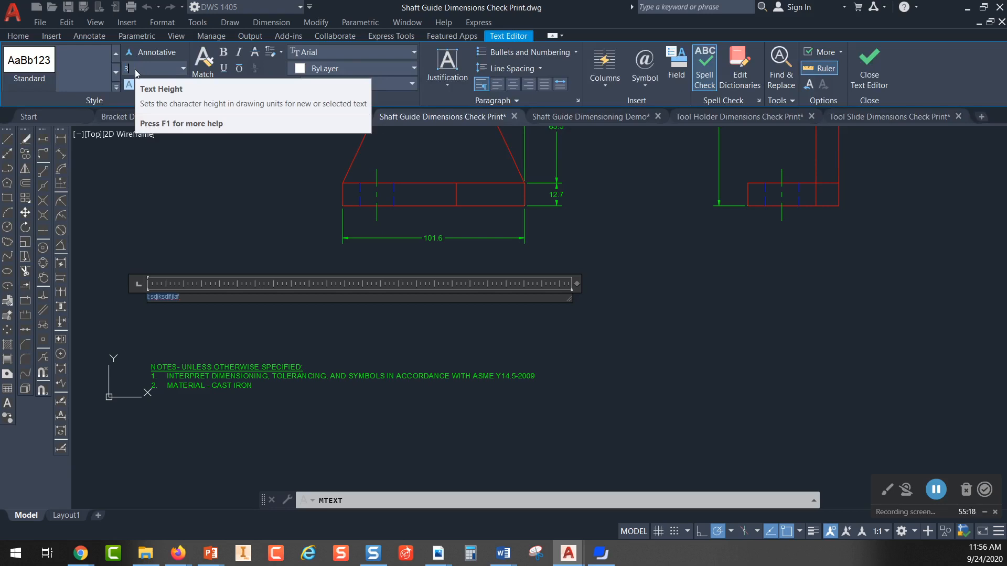
{"action": "key", "text": "Return"}
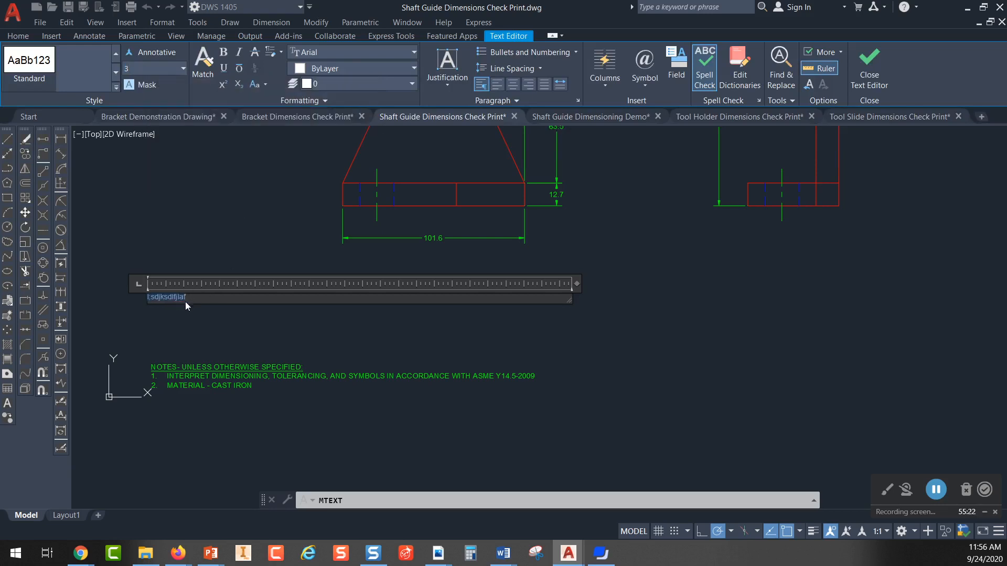
Step: Compare the sample text's size and font with the general notes beneath it
{"action": "scroll", "coordinate": [237, 409], "scroll_direction": "up", "scroll_amount": 4}
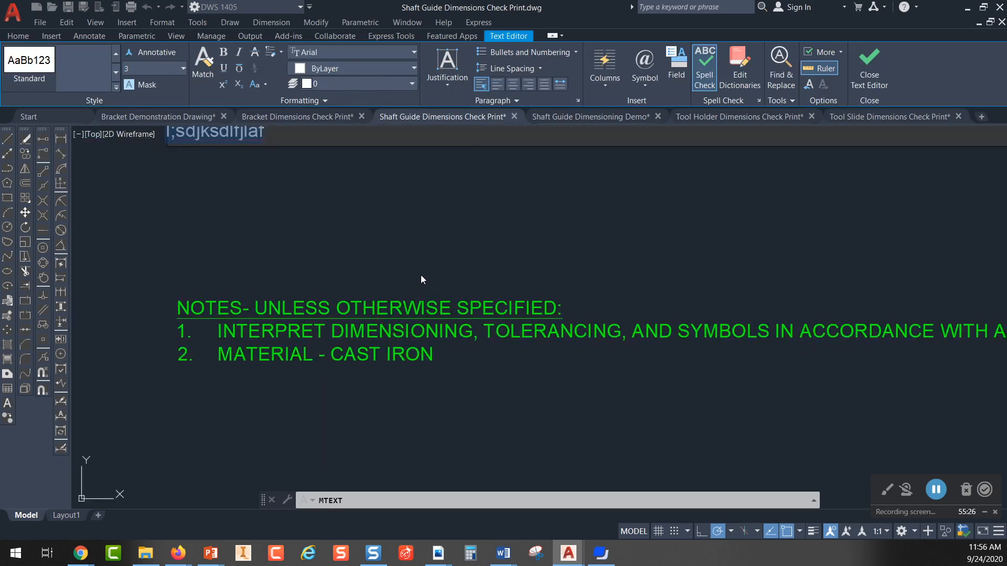
{"action": "scroll", "coordinate": [417, 277], "scroll_direction": "down", "scroll_amount": 2}
{"action": "scroll", "coordinate": [402, 298], "scroll_direction": "up", "scroll_amount": 4}
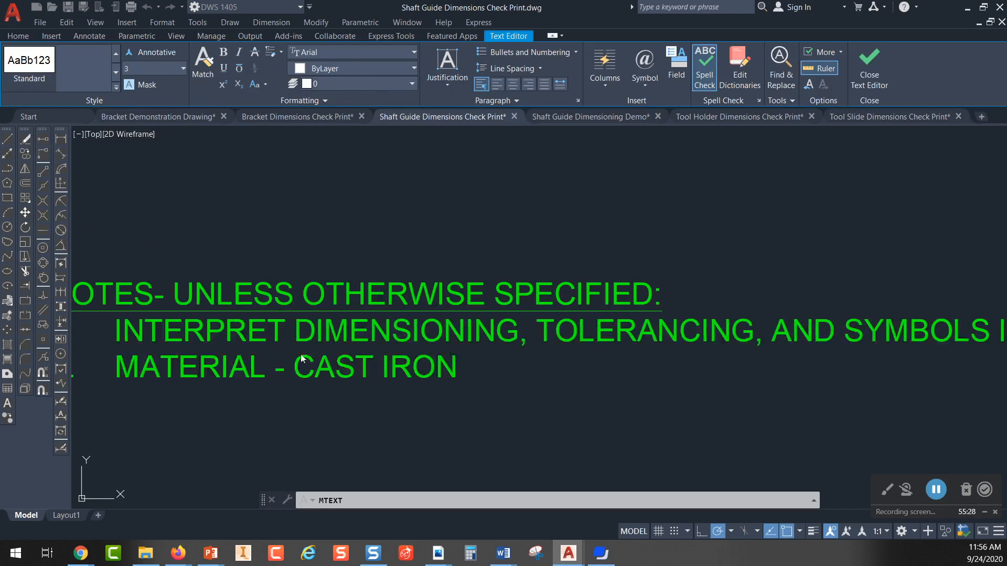
{"action": "scroll", "coordinate": [393, 335], "scroll_direction": "down", "scroll_amount": 2}
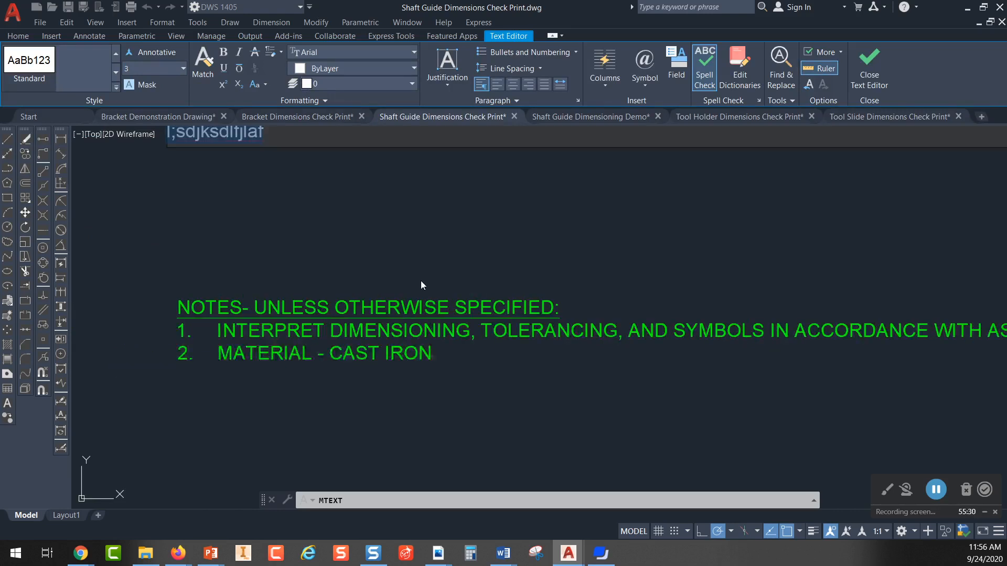
{"action": "scroll", "coordinate": [421, 281], "scroll_direction": "down", "scroll_amount": 2}
{"action": "middle_click_drag", "start_coordinate": [380, 260], "coordinate": [355, 334]}
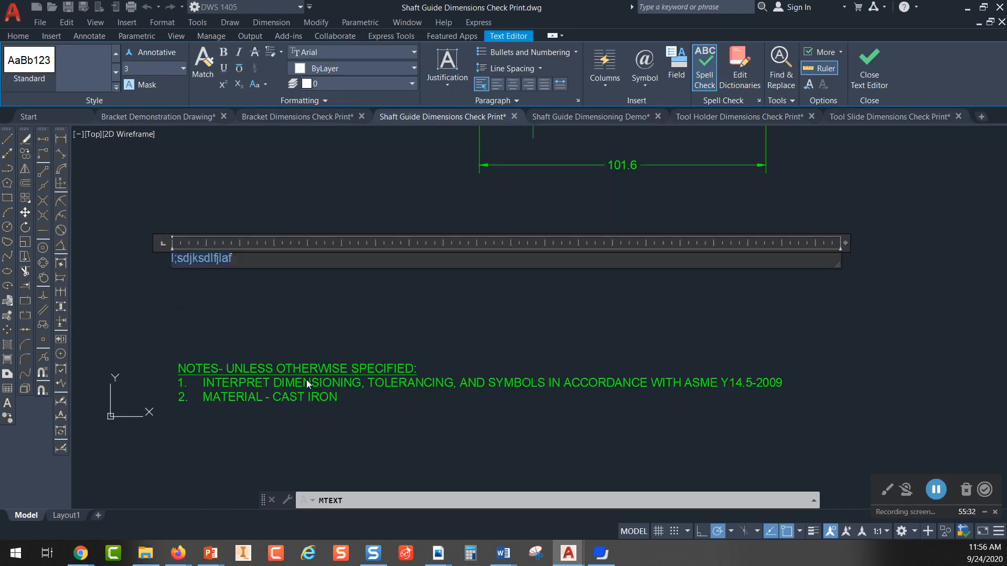
{"action": "middle_click_drag", "start_coordinate": [476, 266], "coordinate": [414, 328]}
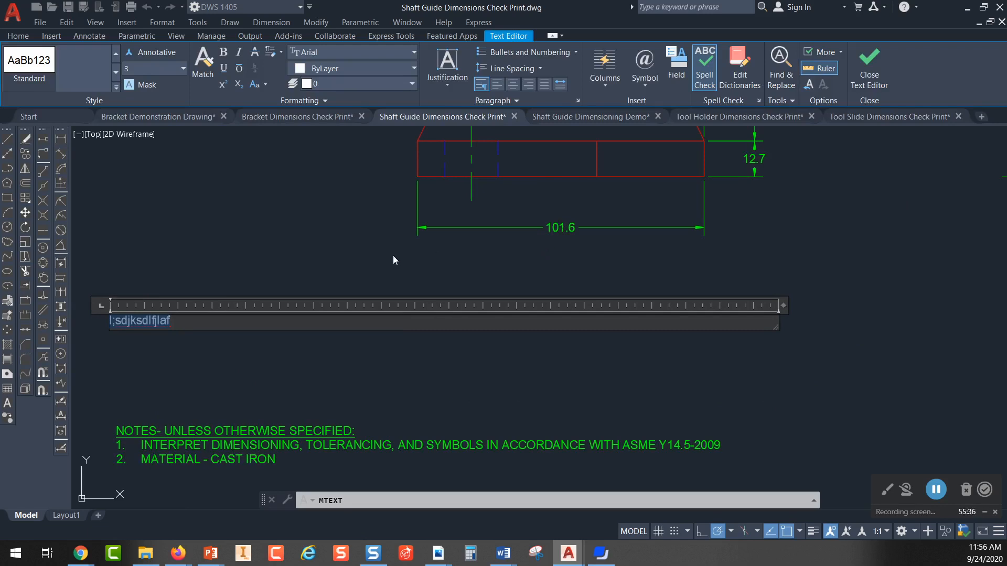
Step: Leave the multiline text editor and discard the unsaved sample text
{"action": "key", "text": "Escape"}
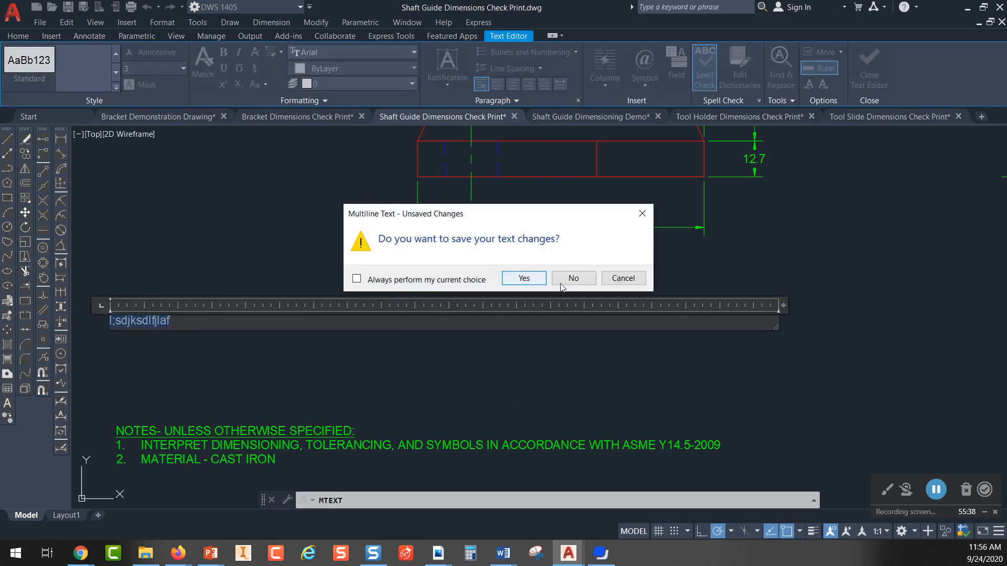
{"action": "left_click", "coordinate": [573, 278]}
{"action": "scroll", "coordinate": [334, 236], "scroll_direction": "down", "scroll_amount": 3}
{"action": "mouse_move", "coordinate": [334, 236]}
{"action": "middle_mouse_down"}
{"action": "mouse_move", "coordinate": [325, 270]}
{"action": "mouse_move", "coordinate": [296, 301]}
{"action": "middle_mouse_up"}
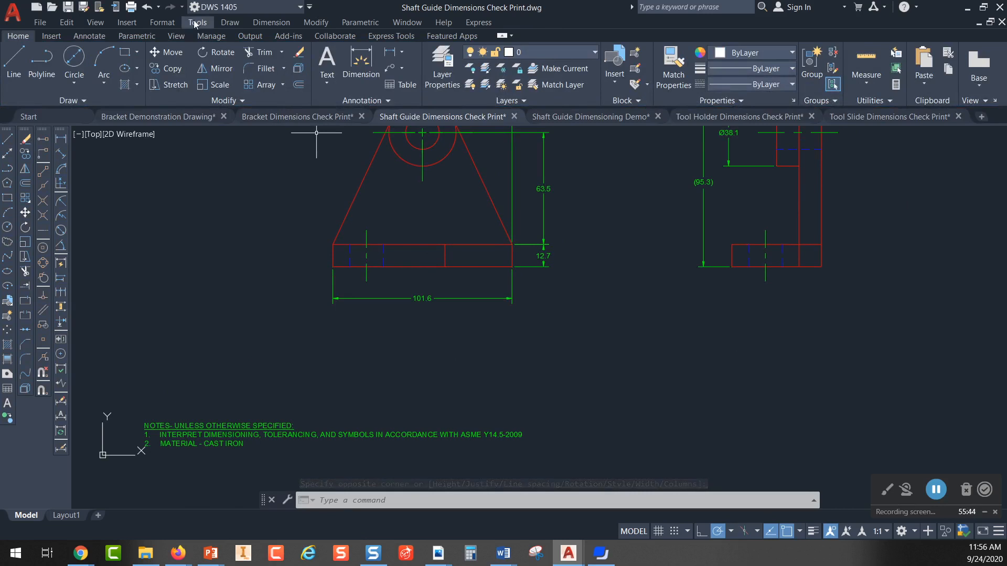
Step: Inspect the font choices of the Standard text style and close the text style settings without changing them
{"action": "left_click", "coordinate": [164, 23]}
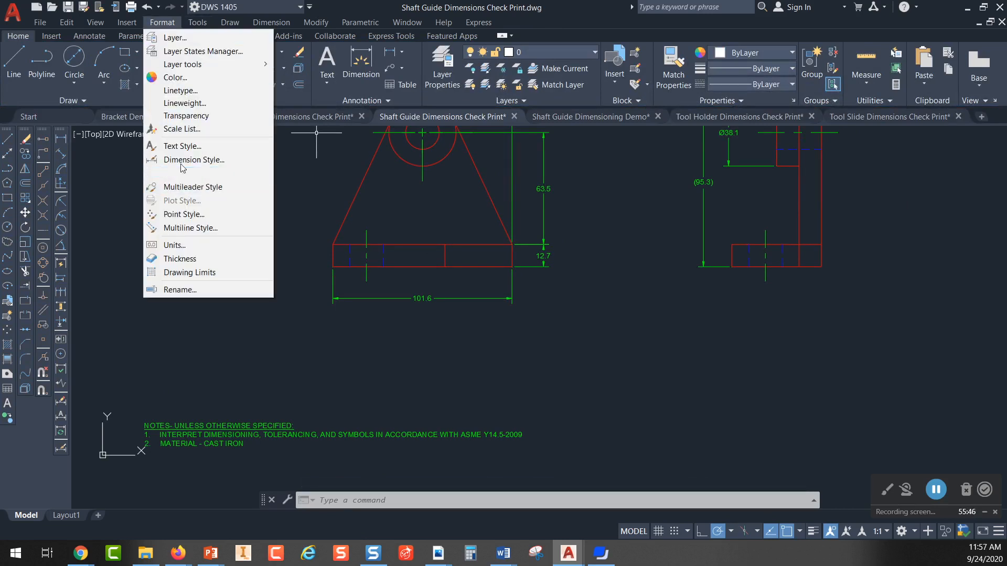
{"action": "left_click", "coordinate": [183, 147]}
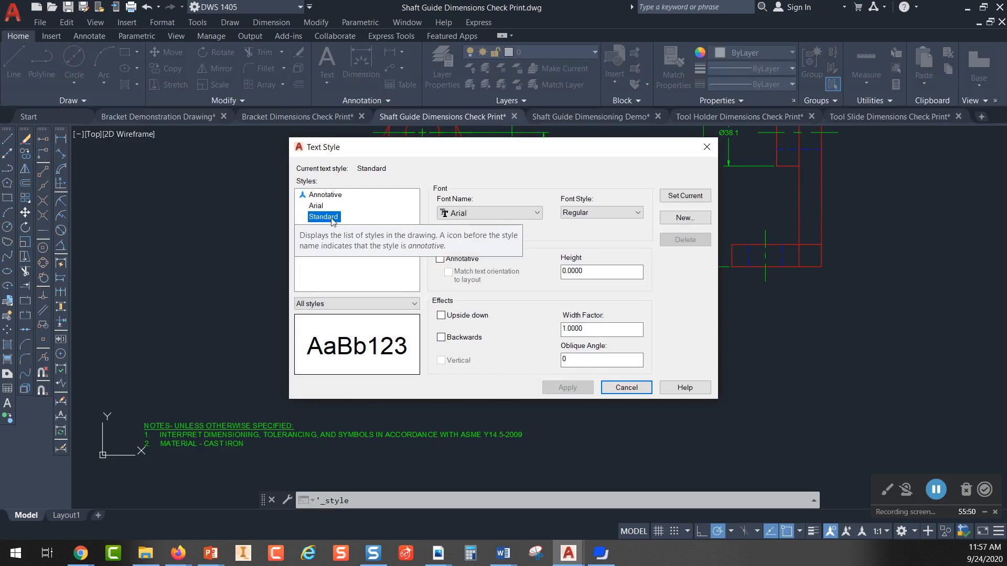
{"action": "left_click", "coordinate": [497, 213]}
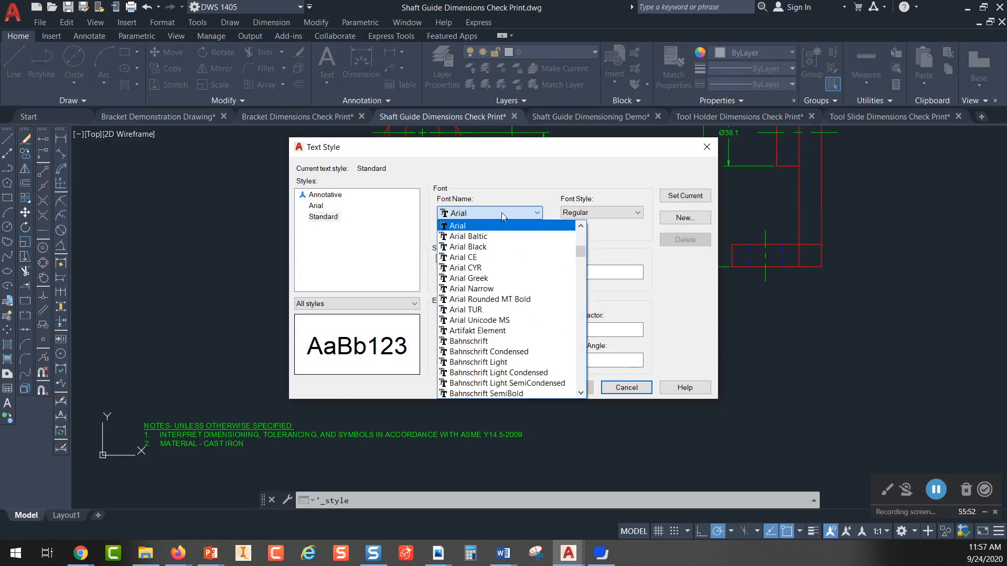
{"action": "left_click", "coordinate": [708, 150]}
{"action": "key", "text": "Escape"}
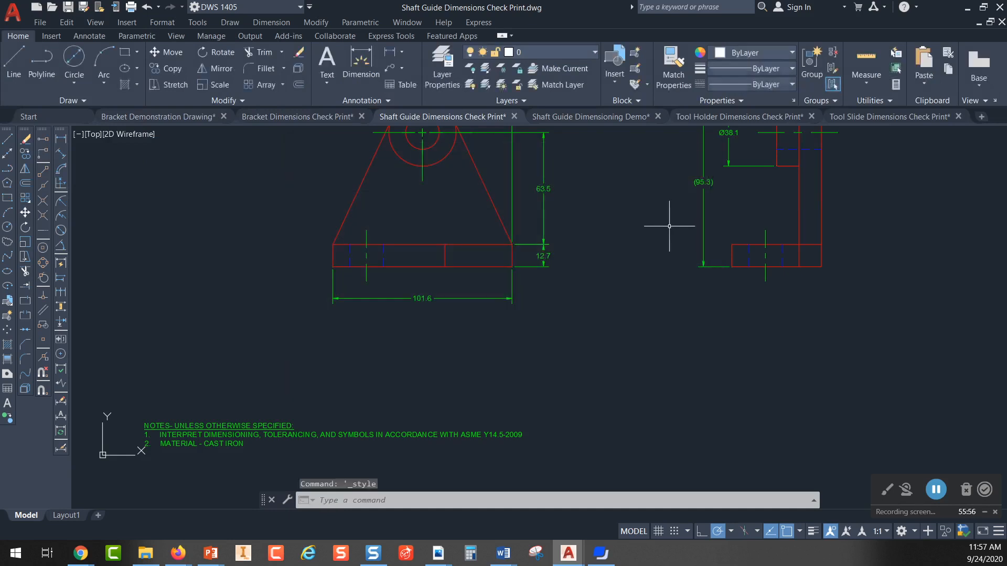
Step: Complete the drawing number in the Layout1 title block so that it reads "DWG NO. 06417"
{"action": "left_click", "coordinate": [77, 515]}
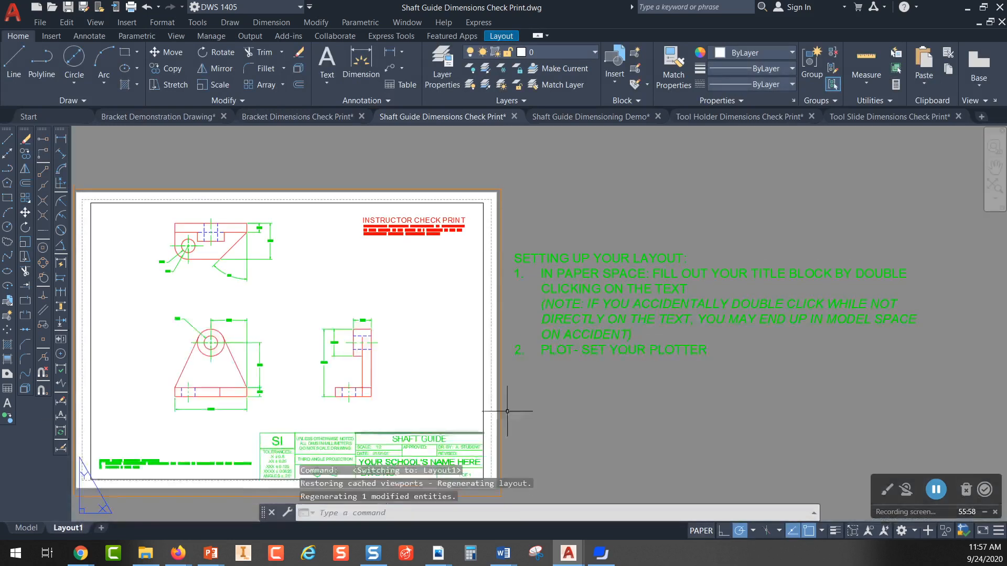
{"action": "middle_click_drag", "start_coordinate": [411, 356], "coordinate": [393, 383]}
{"action": "scroll", "coordinate": [394, 386], "scroll_direction": "up", "scroll_amount": 4}
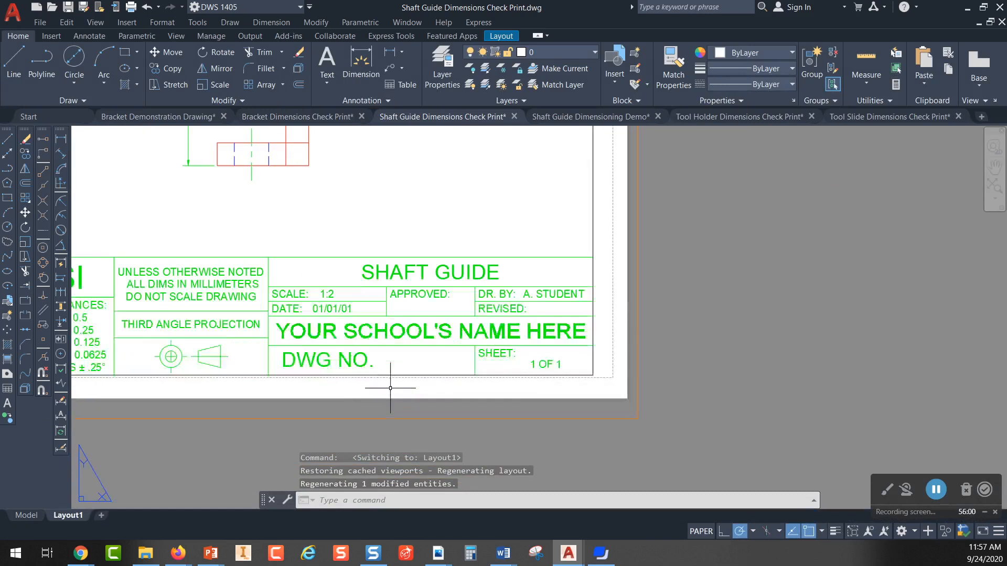
{"action": "left_click", "coordinate": [348, 361]}
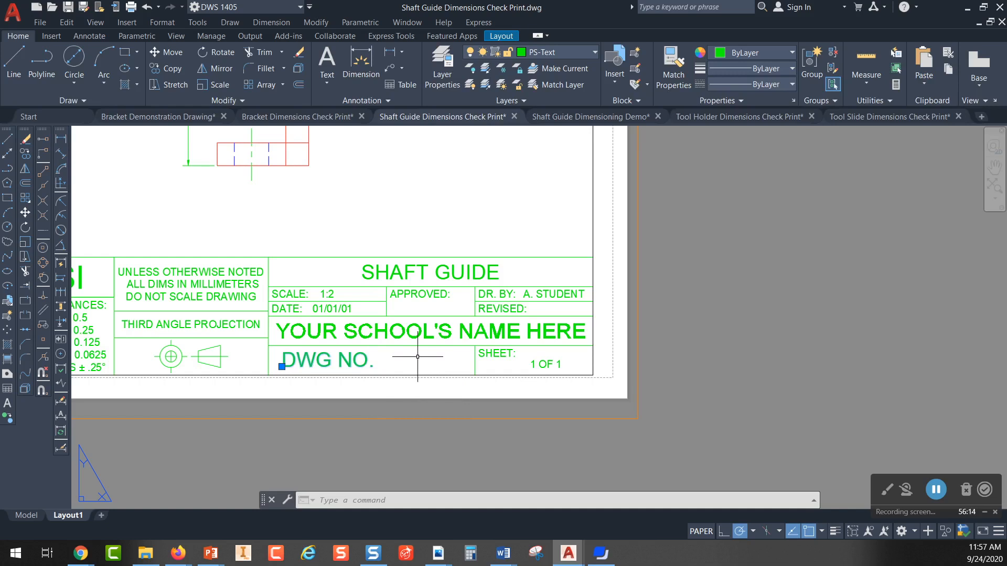
{"action": "double_click", "coordinate": [365, 359]}
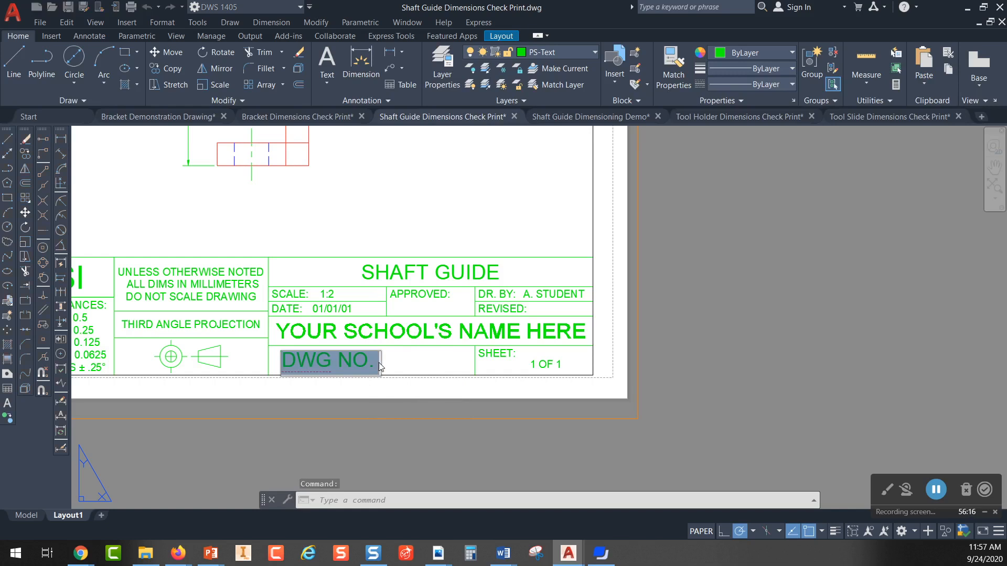
{"action": "left_click", "coordinate": [378, 363]}
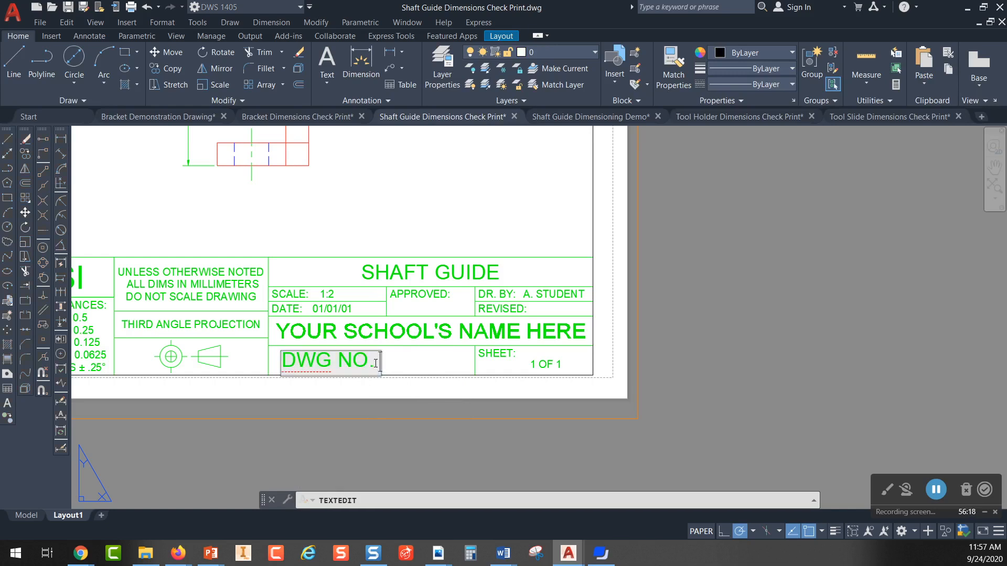
{"action": "type", "text": "064"}
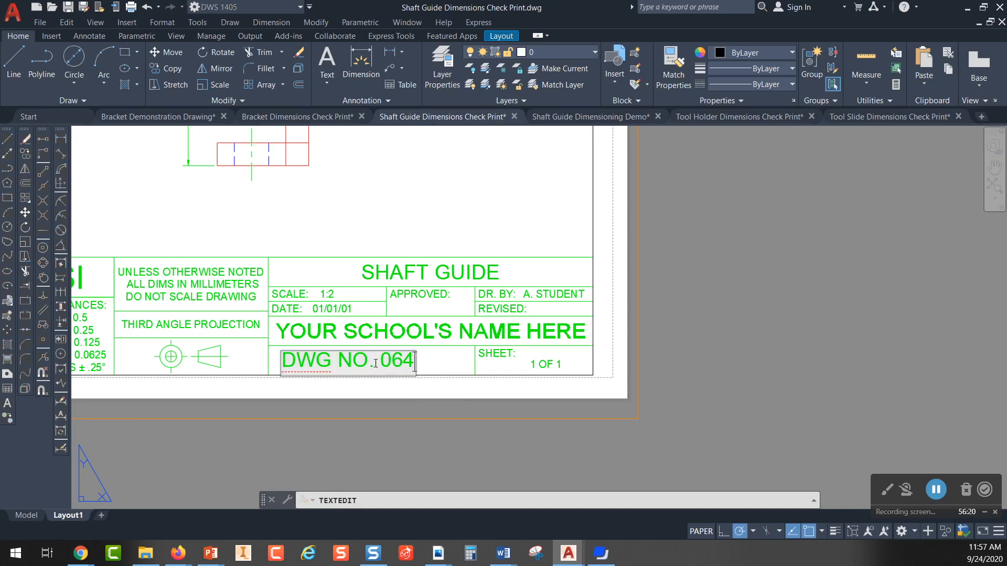
{"action": "type", "text": "17"}
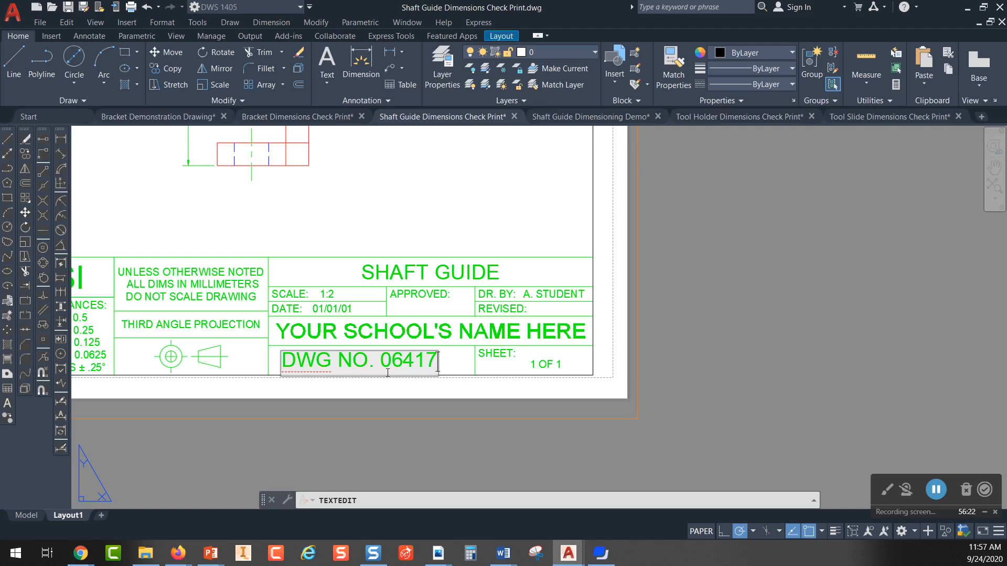
{"action": "left_click", "coordinate": [435, 397]}
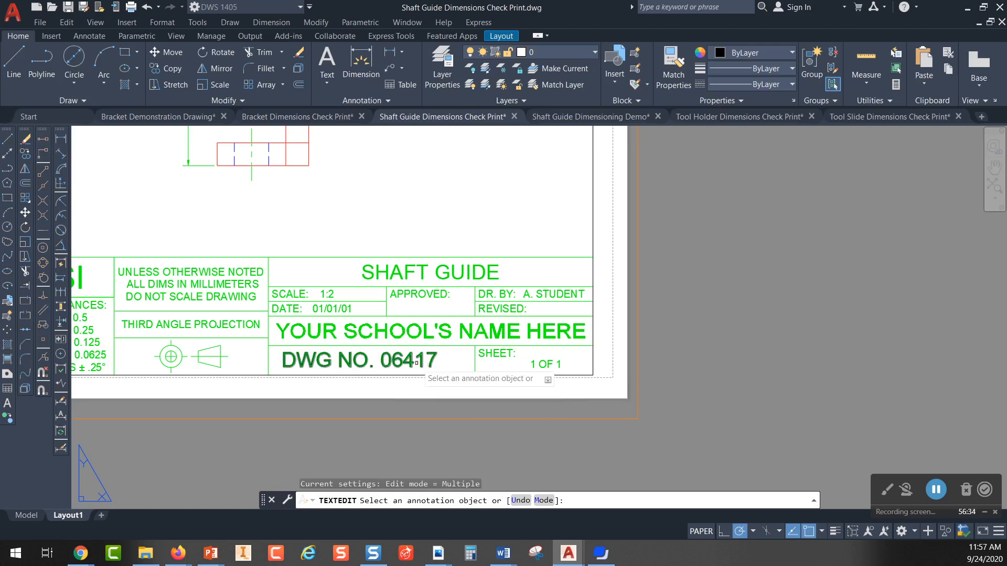
{"action": "key", "text": "Escape"}
Step: Examine the sheet, scale and drawn-by entries in the title block, leaving all of them deselected
{"action": "scroll", "coordinate": [569, 353], "scroll_direction": "up", "scroll_amount": 6}
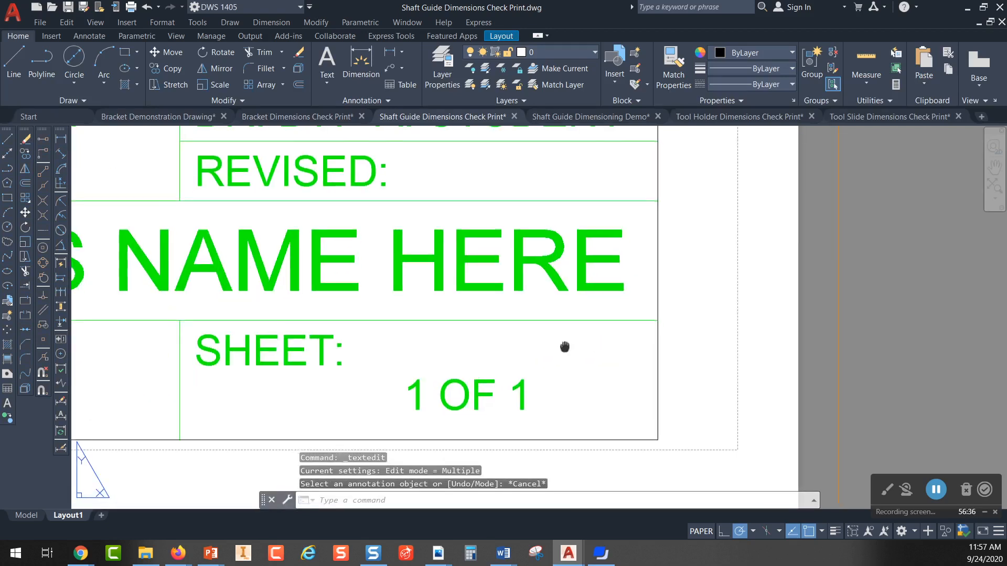
{"action": "left_click", "coordinate": [397, 272]}
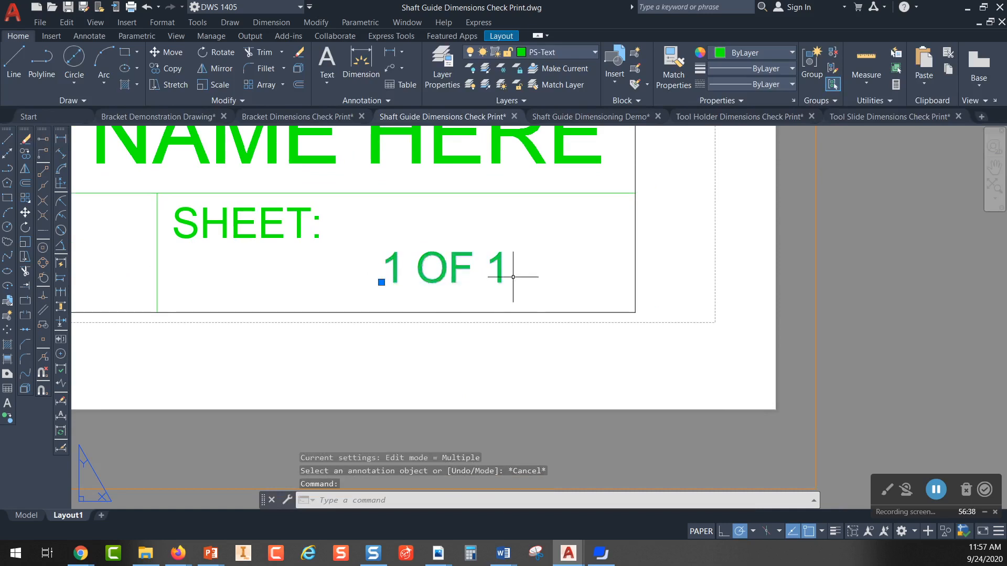
{"action": "scroll", "coordinate": [524, 272], "scroll_direction": "down", "scroll_amount": 5}
{"action": "middle_click_drag", "start_coordinate": [465, 229], "coordinate": [526, 286]}
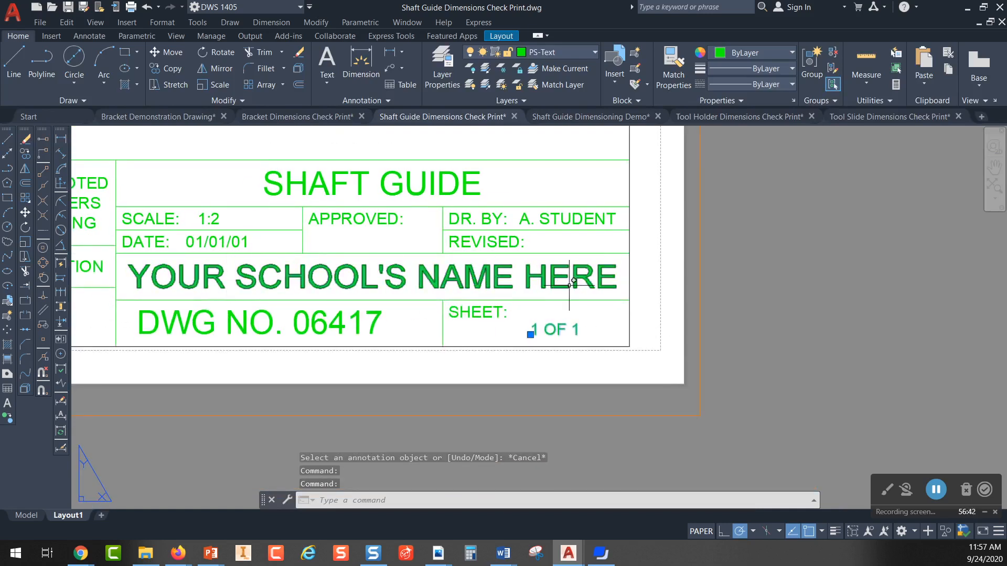
{"action": "middle_click_drag", "start_coordinate": [379, 252], "coordinate": [494, 294]}
{"action": "scroll", "coordinate": [315, 257], "scroll_direction": "up", "scroll_amount": 6}
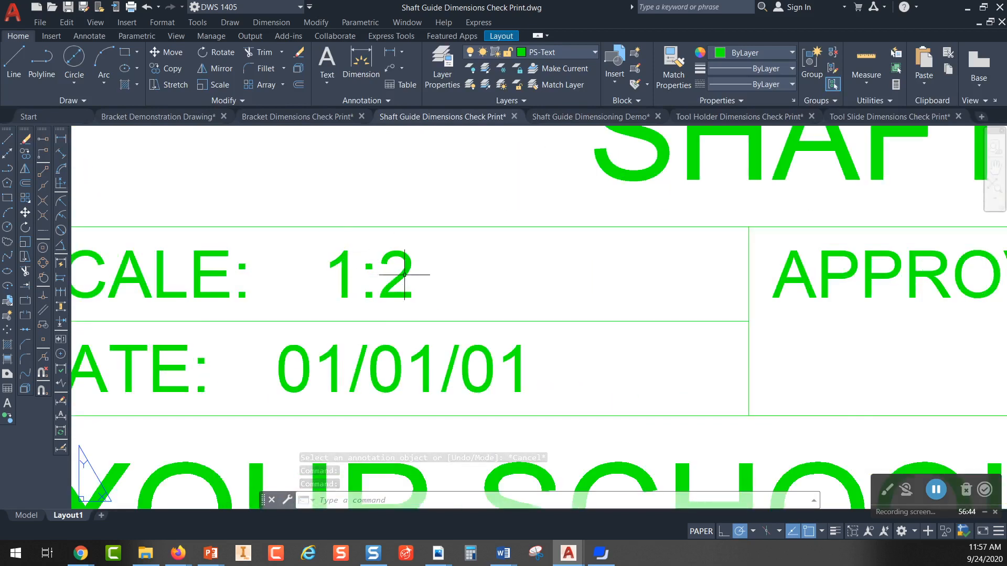
{"action": "scroll", "coordinate": [485, 274], "scroll_direction": "down", "scroll_amount": 2}
{"action": "scroll", "coordinate": [656, 192], "scroll_direction": "down", "scroll_amount": 2}
{"action": "middle_click_drag", "start_coordinate": [656, 192], "coordinate": [426, 189]}
{"action": "middle_click_drag", "start_coordinate": [770, 284], "coordinate": [430, 287]}
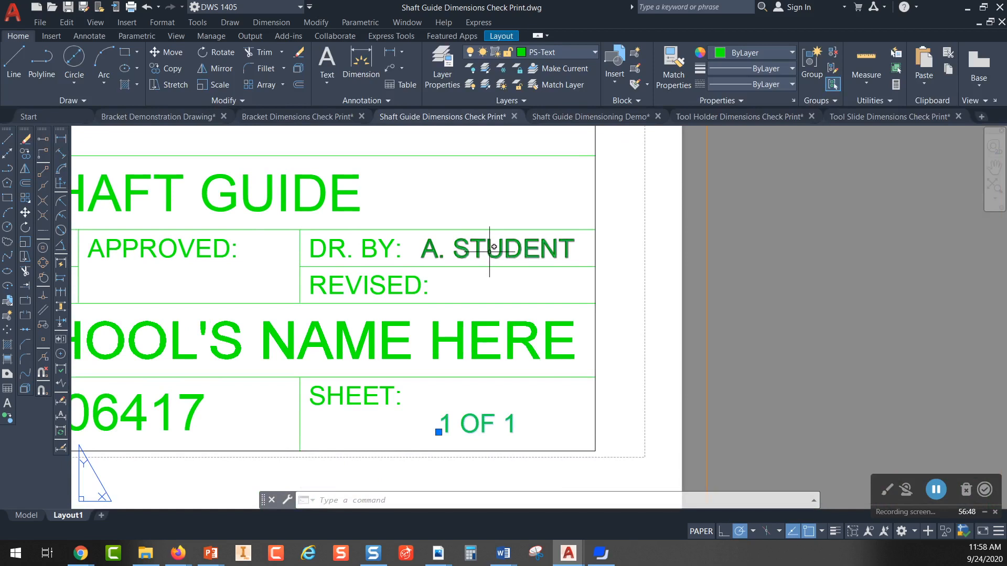
{"action": "left_click", "coordinate": [494, 247]}
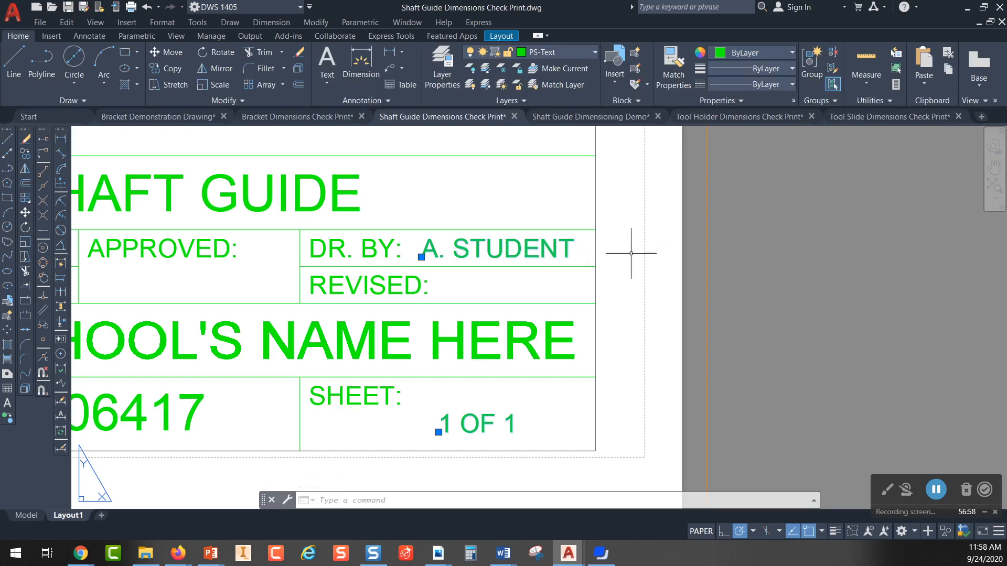
{"action": "left_click", "coordinate": [597, 247]}
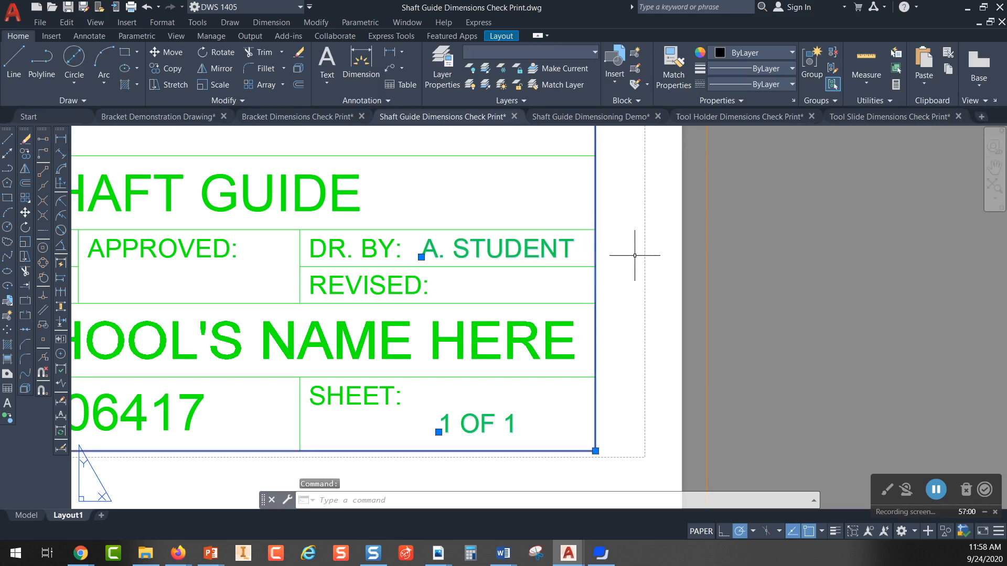
{"action": "key", "text": "Escape"}
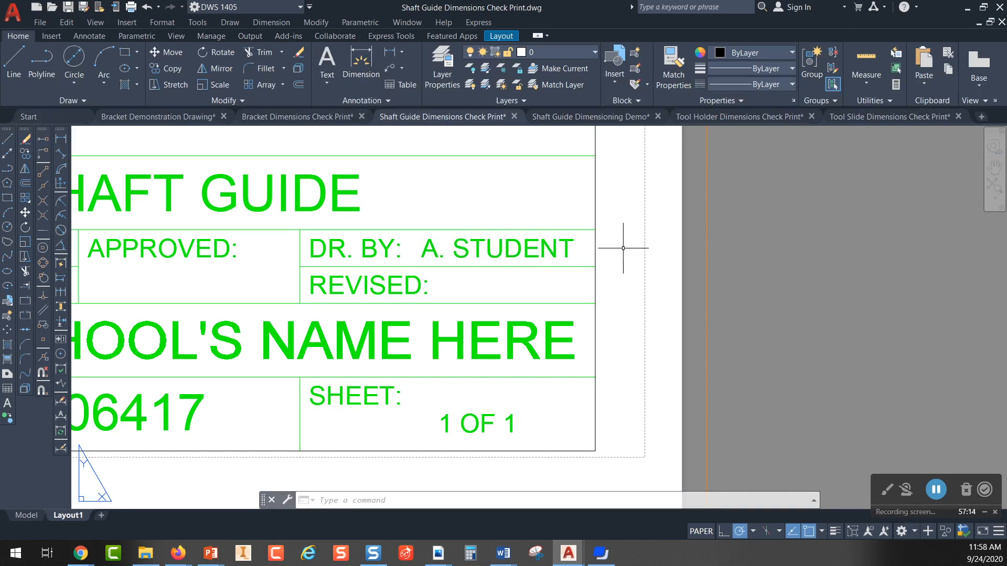
{"action": "key", "text": "Escape"}
{"action": "key", "text": "Escape"}
Step: Switch to the Tool Holder Dimensions Check Print drawing
{"action": "scroll", "coordinate": [562, 252], "scroll_direction": "down", "scroll_amount": 8}
{"action": "middle_click_drag", "start_coordinate": [485, 243], "coordinate": [437, 346]}
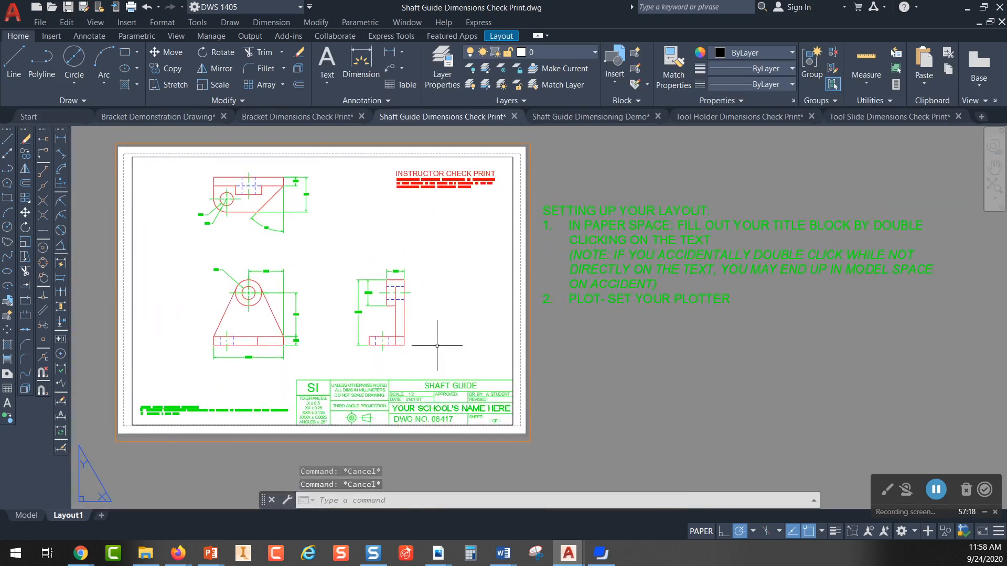
{"action": "left_click", "coordinate": [593, 116]}
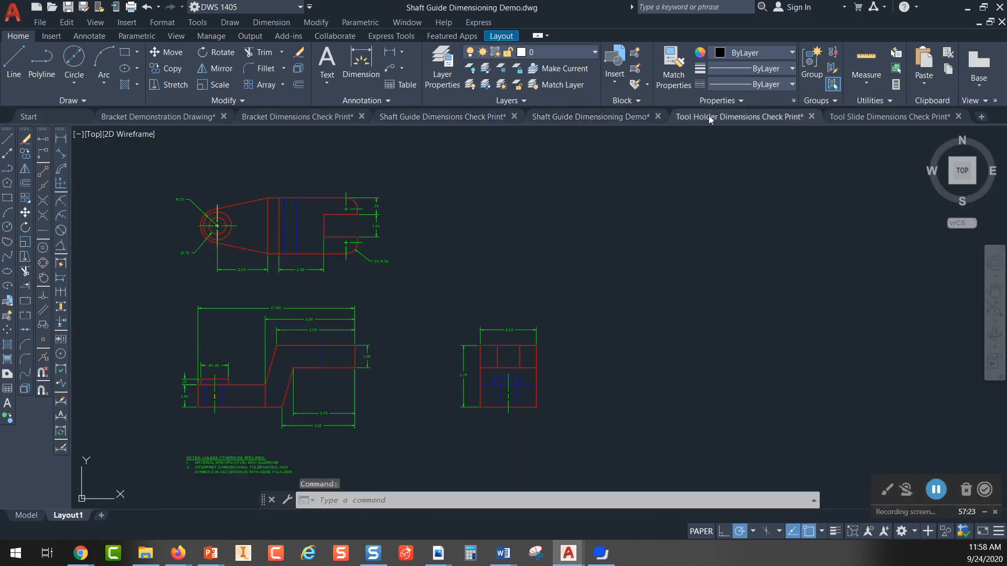
{"action": "left_click", "coordinate": [709, 117]}
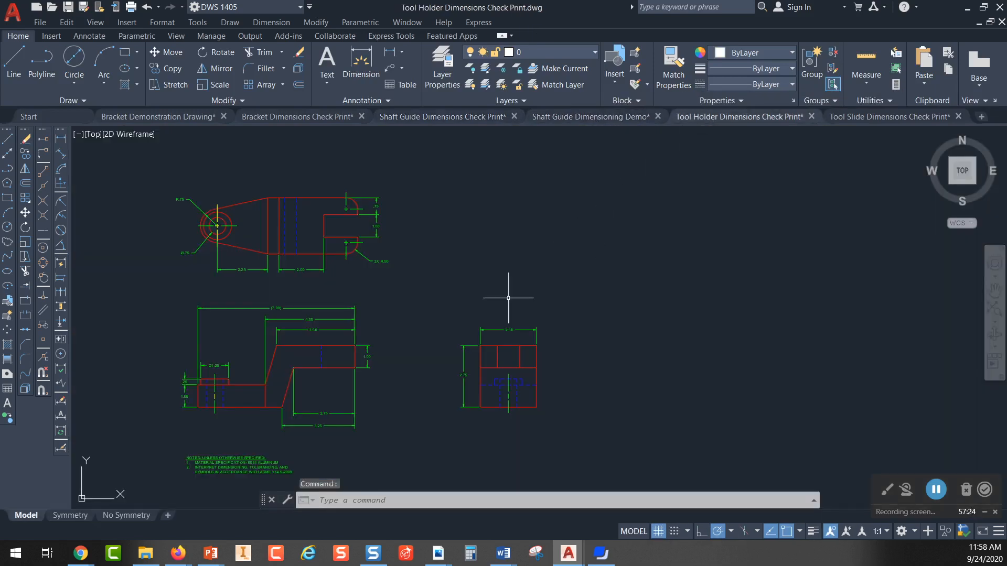
Step: Erase the three stacked horizontal dimensions above the front view of the tool holder
{"action": "middle_click_drag", "start_coordinate": [364, 348], "coordinate": [409, 323]}
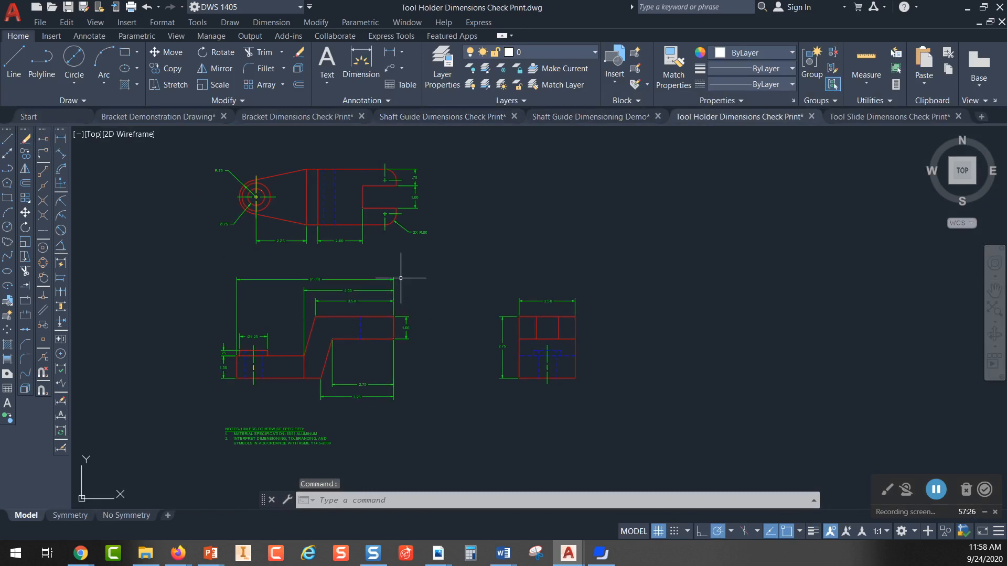
{"action": "scroll", "coordinate": [404, 274], "scroll_direction": "up", "scroll_amount": 4}
{"action": "middle_click_drag", "start_coordinate": [407, 279], "coordinate": [579, 265]}
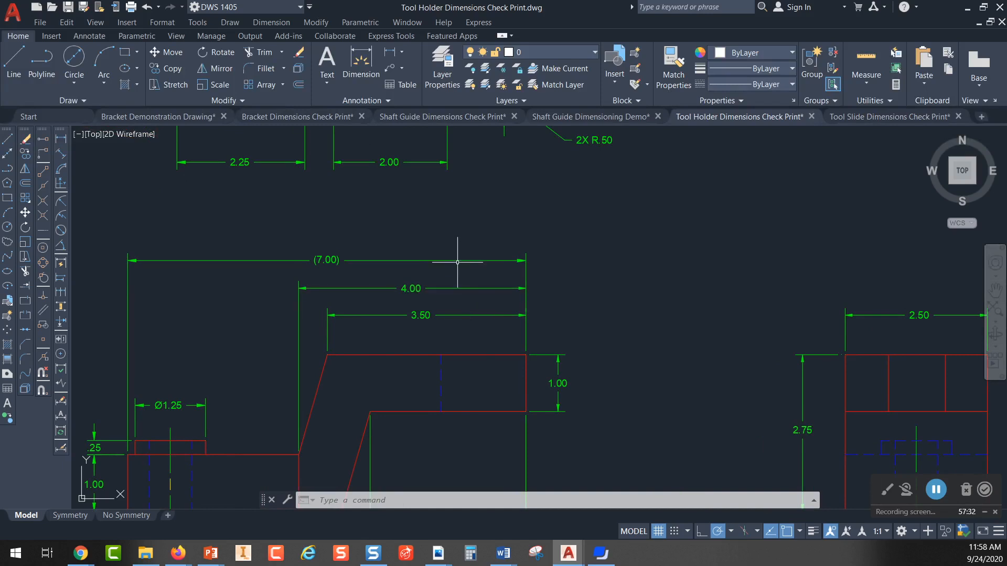
{"action": "left_click", "coordinate": [469, 243]}
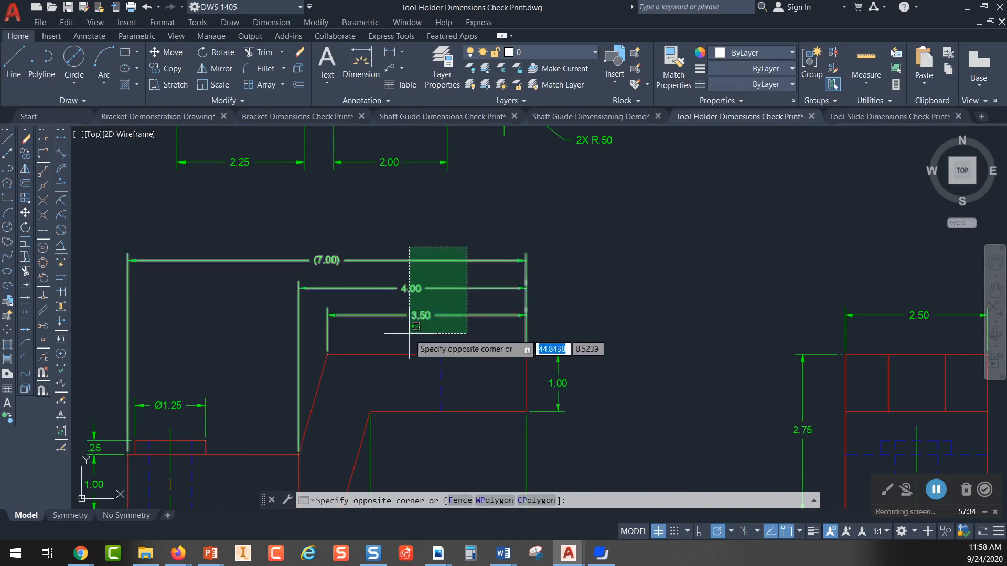
{"action": "left_click", "coordinate": [405, 331]}
{"action": "key", "text": "Delete"}
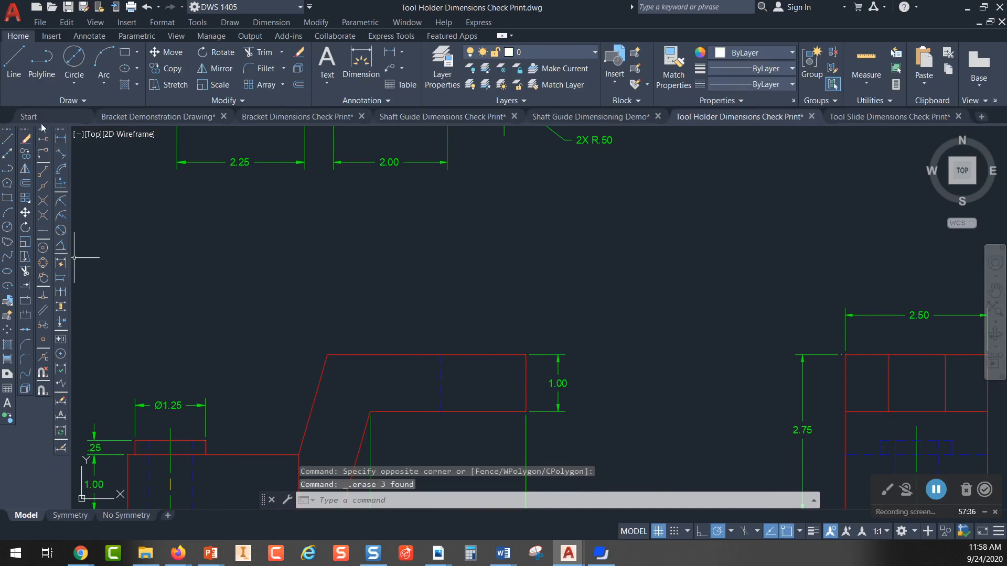
Step: Add a linear dimension along the top edge of the front view, entering .4 for the dimension line location
{"action": "left_click", "coordinate": [61, 140]}
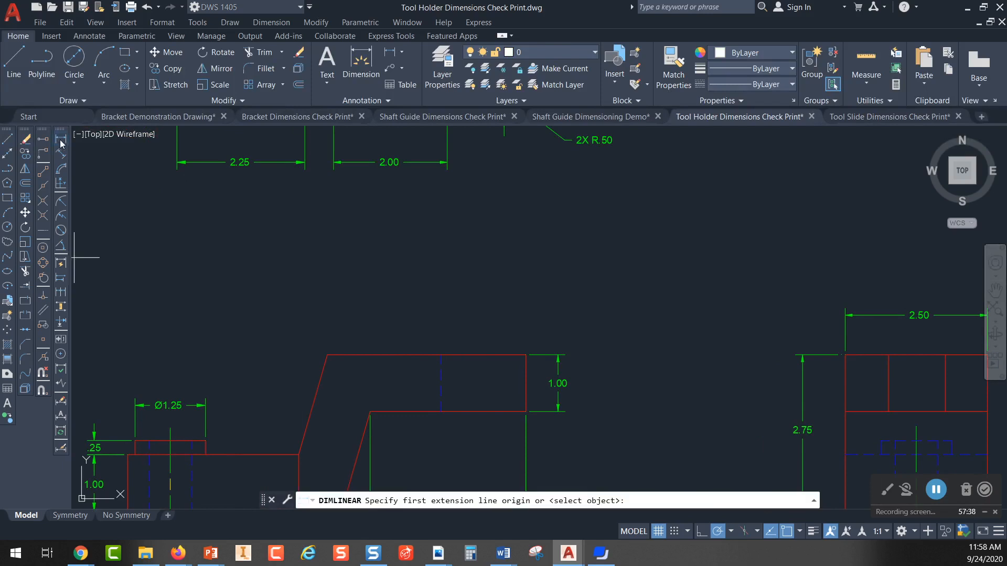
{"action": "left_click", "coordinate": [526, 355]}
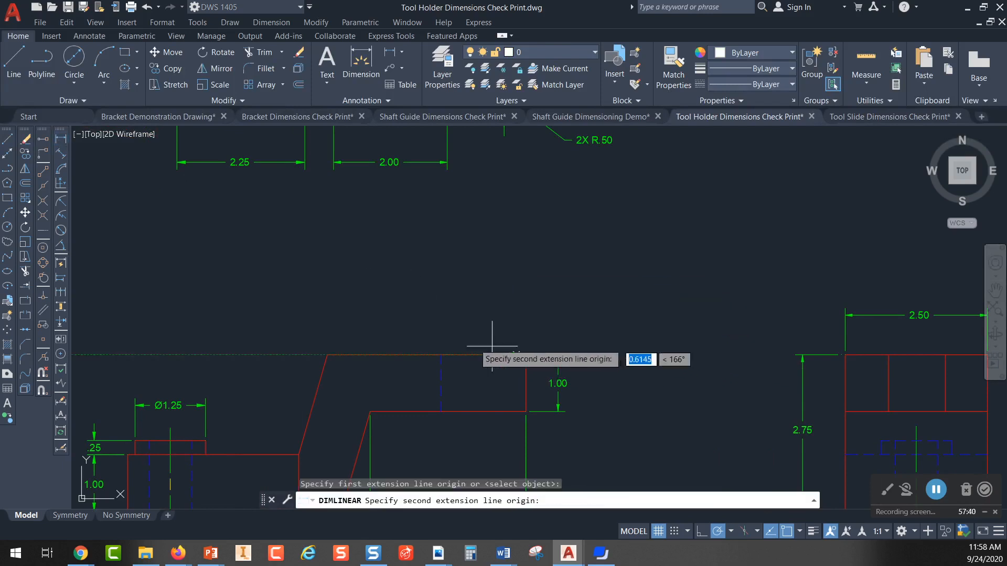
{"action": "left_click", "coordinate": [328, 355]}
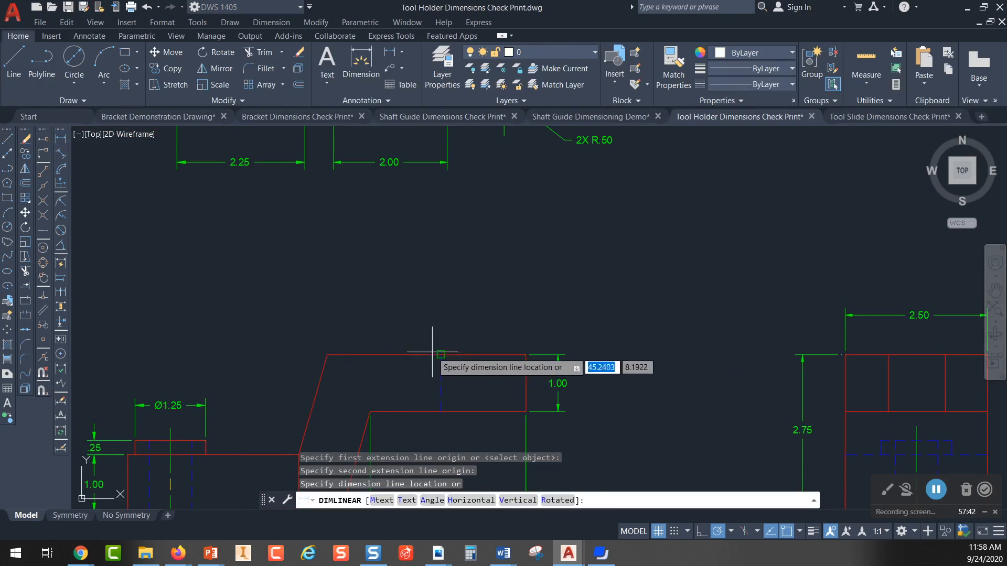
{"action": "type", "text": ".4"}
{"action": "key", "text": "Return"}
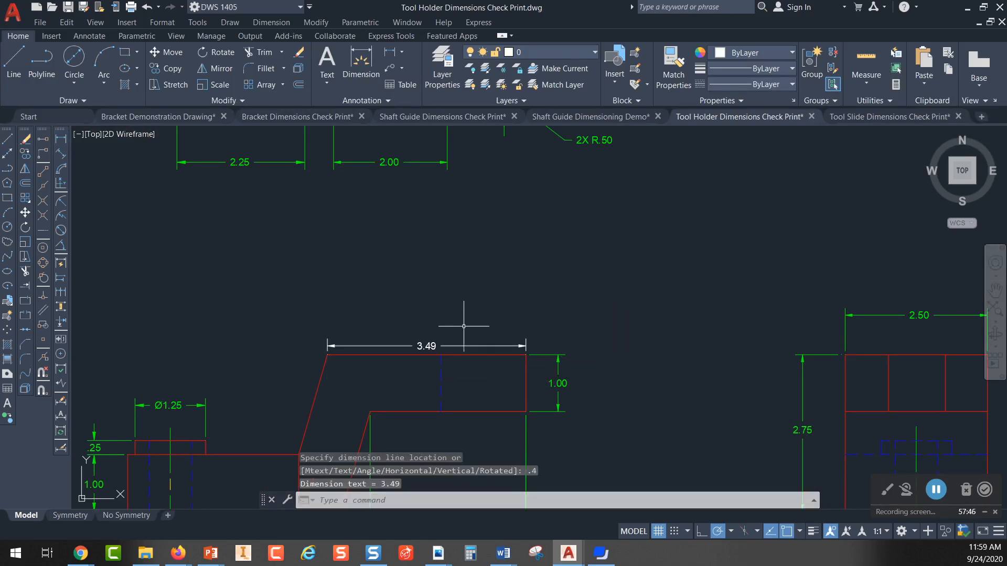
{"action": "key", "text": "Escape"}
Step: Reposition the new horizontal dimension so its dimension line sits .4 above the front view's top edge
{"action": "left_click", "coordinate": [447, 346]}
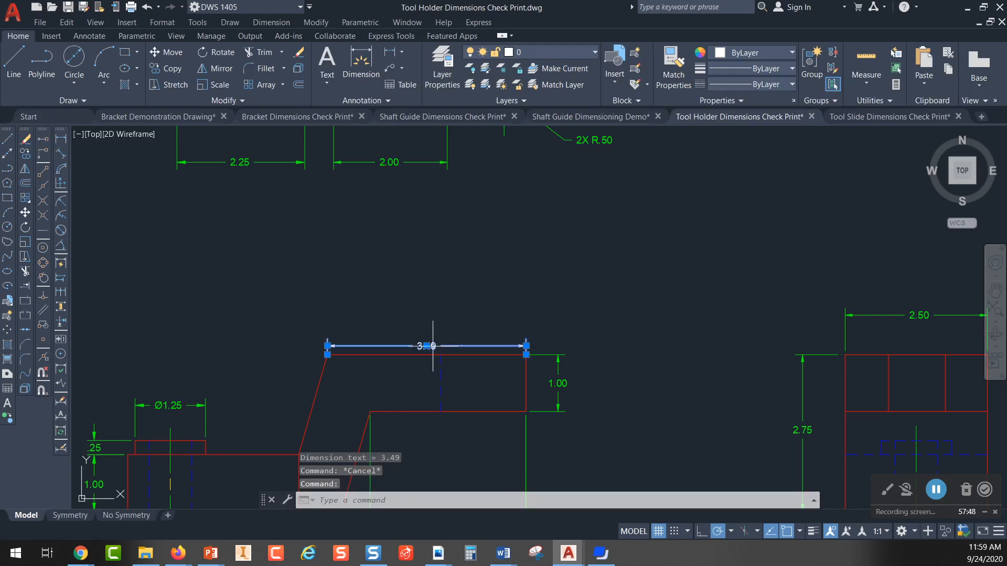
{"action": "left_click", "coordinate": [427, 346]}
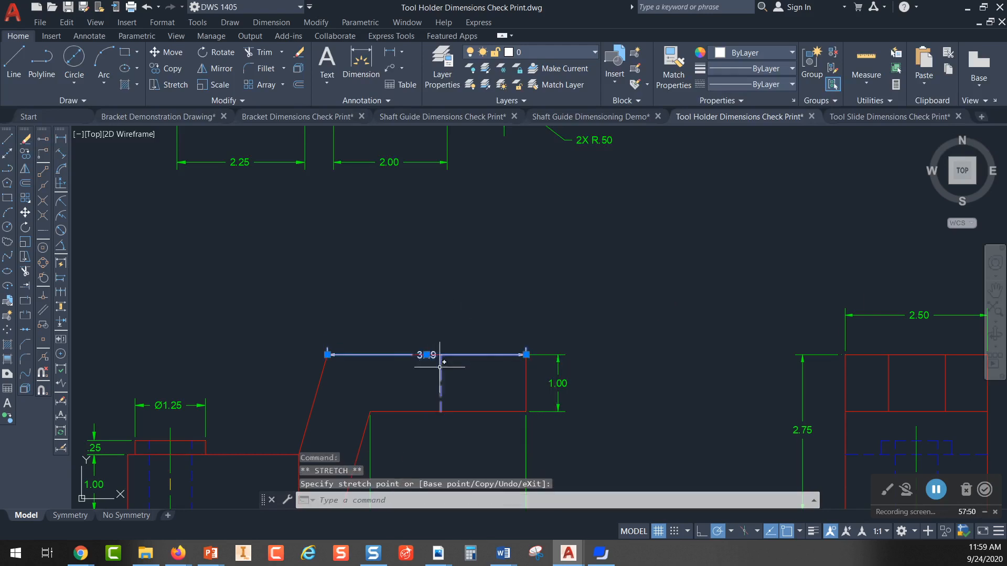
{"action": "left_click", "coordinate": [427, 355]}
{"action": "type", "text": "."}
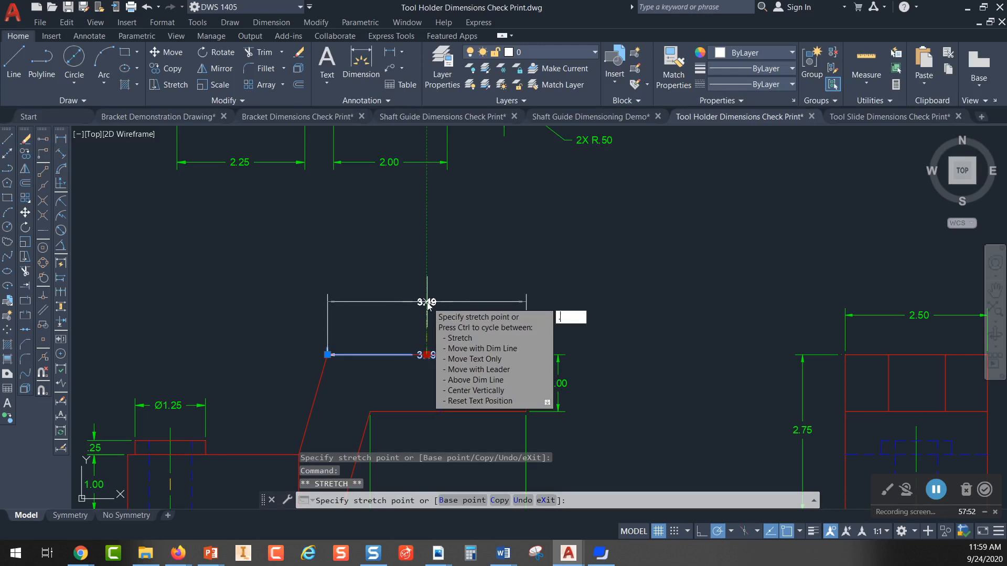
{"action": "type", "text": "4"}
{"action": "key", "text": "Return"}
{"action": "key", "text": "Escape"}
{"action": "scroll", "coordinate": [435, 336], "scroll_direction": "up", "scroll_amount": 4}
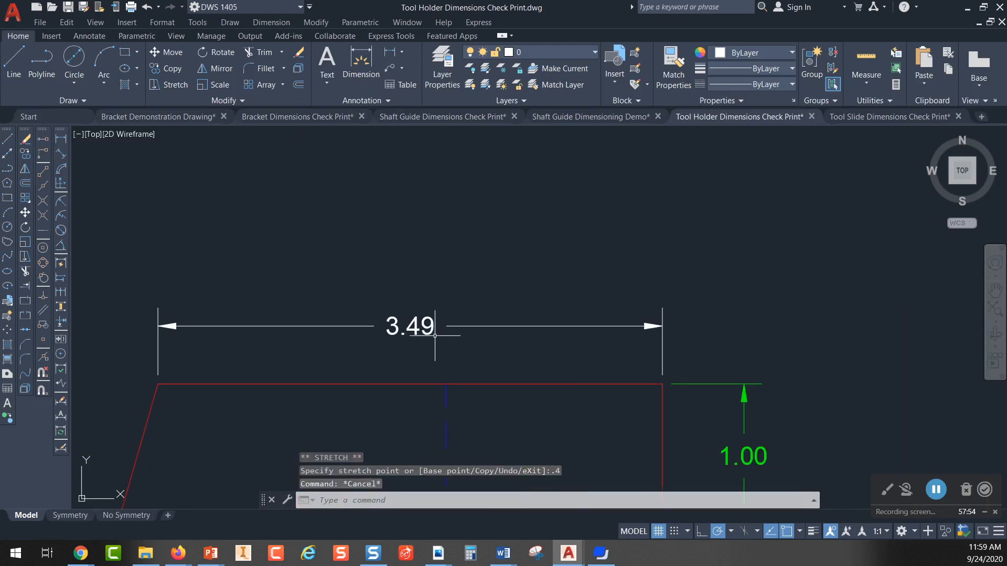
{"action": "scroll", "coordinate": [426, 325], "scroll_direction": "down", "scroll_amount": 2}
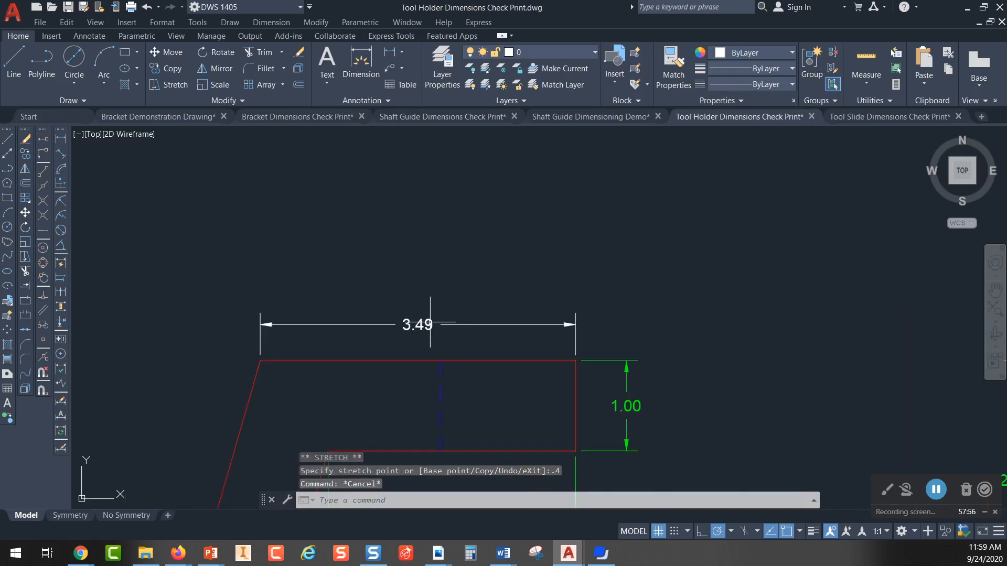
Step: Add two baseline dimensions above the front view's top horizontal dimension, extending to the slanted edge's lower end and the base's upper-left corner
{"action": "scroll", "coordinate": [471, 280], "scroll_direction": "down", "scroll_amount": 2}
{"action": "mouse_move", "coordinate": [476, 275]}
{"action": "middle_mouse_down"}
{"action": "mouse_move", "coordinate": [511, 285]}
{"action": "mouse_move", "coordinate": [461, 261]}
{"action": "mouse_move", "coordinate": [487, 238]}
{"action": "middle_mouse_up"}
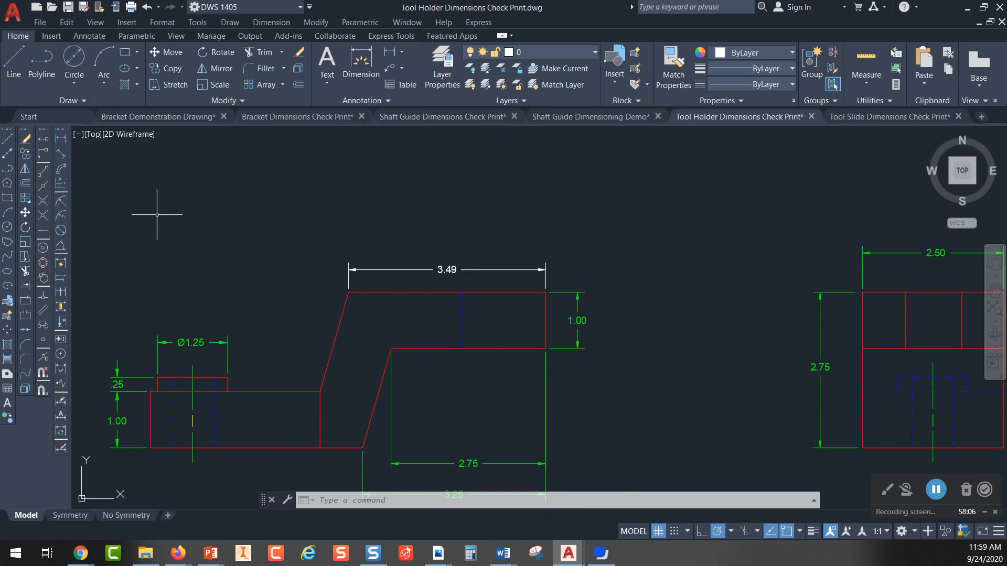
{"action": "left_click", "coordinate": [62, 283]}
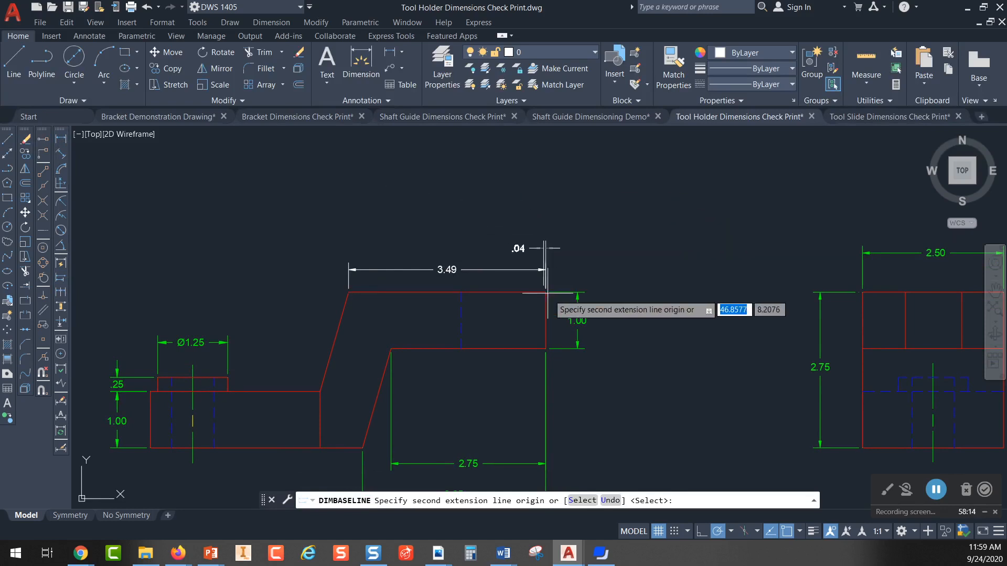
{"action": "left_click", "coordinate": [321, 391]}
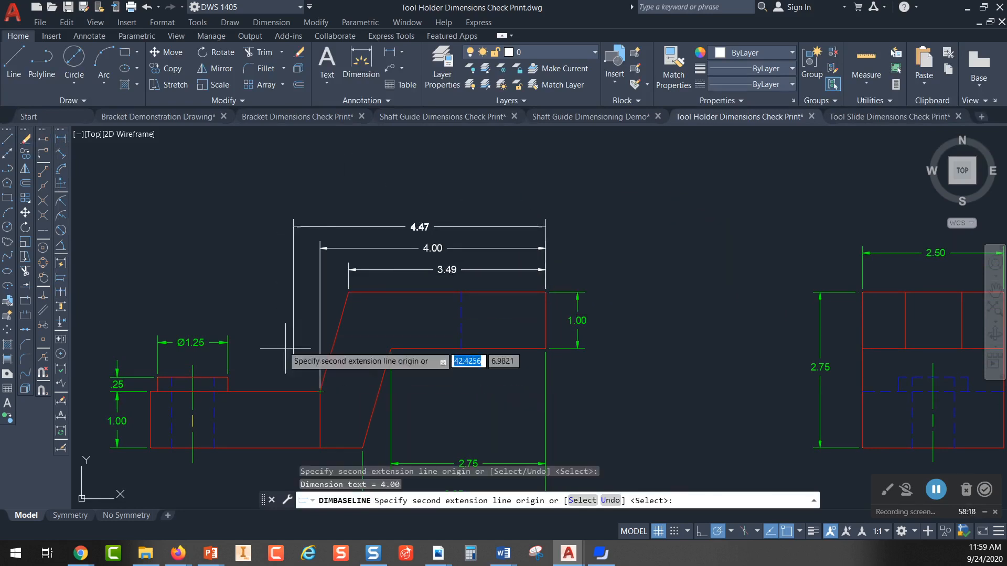
{"action": "left_click", "coordinate": [150, 391]}
{"action": "key", "text": "Escape"}
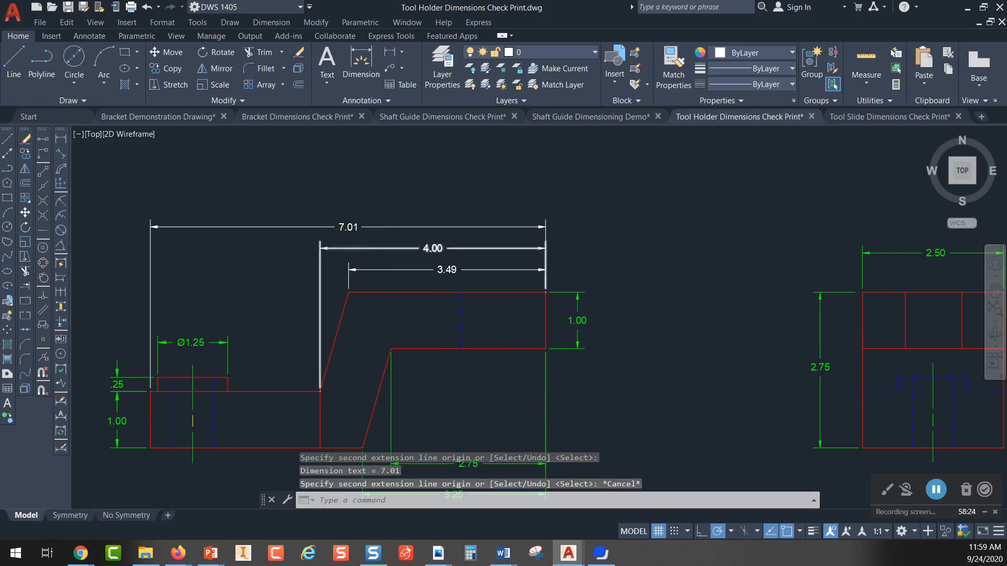
Step: Enclose the front view's overall length dimension text in parentheses to mark it as a reference dimension
{"action": "scroll", "coordinate": [358, 248], "scroll_direction": "up", "scroll_amount": 4}
{"action": "double_click", "coordinate": [350, 197]}
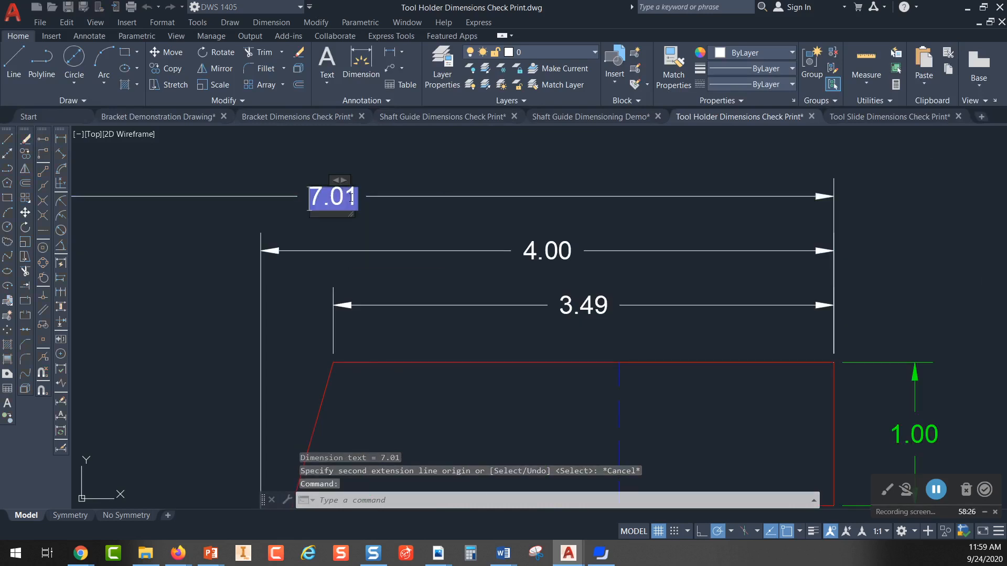
{"action": "left_click", "coordinate": [309, 200]}
{"action": "type", "text": "("}
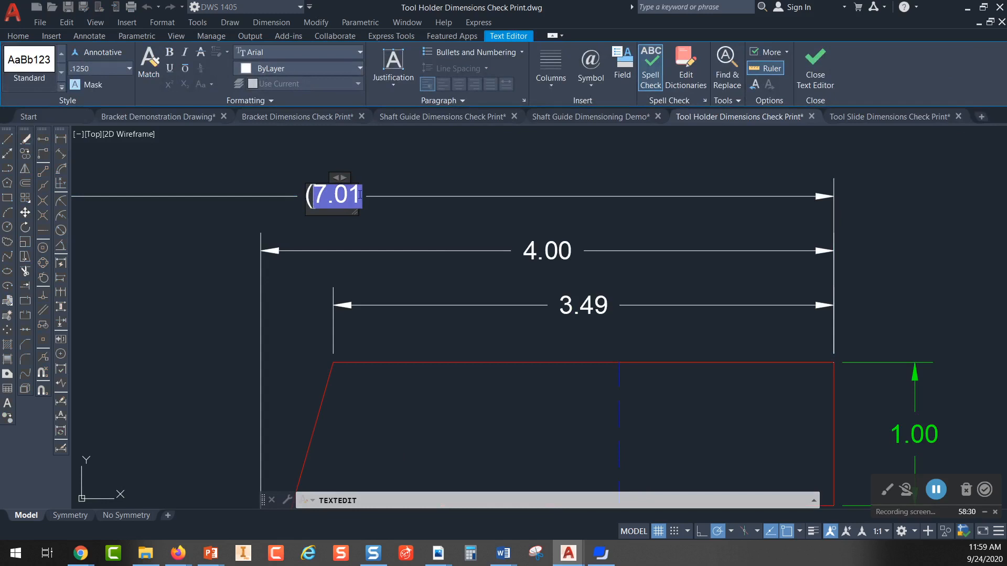
{"action": "left_click", "coordinate": [361, 195]}
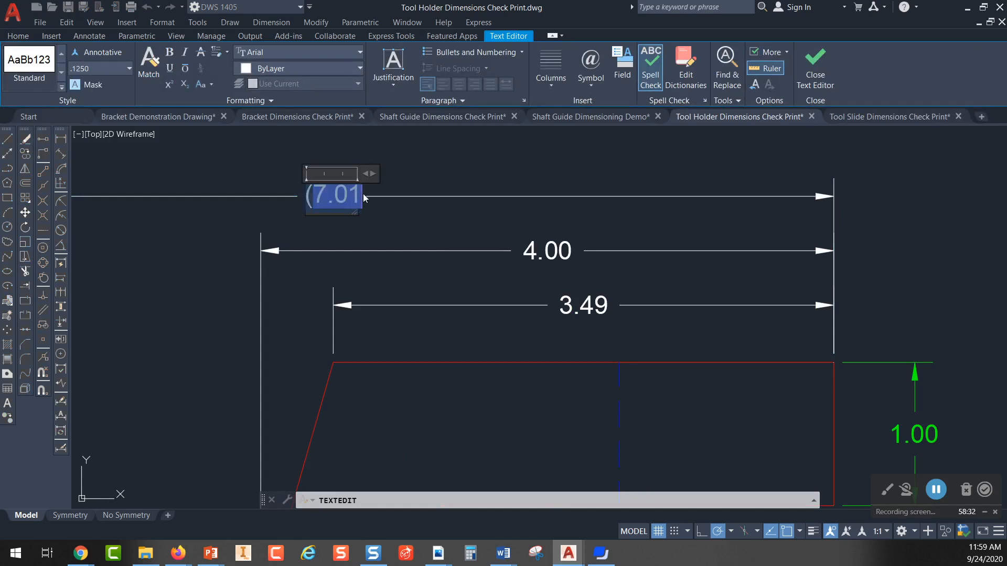
{"action": "left_click", "coordinate": [366, 197]}
{"action": "left_click", "coordinate": [360, 194]}
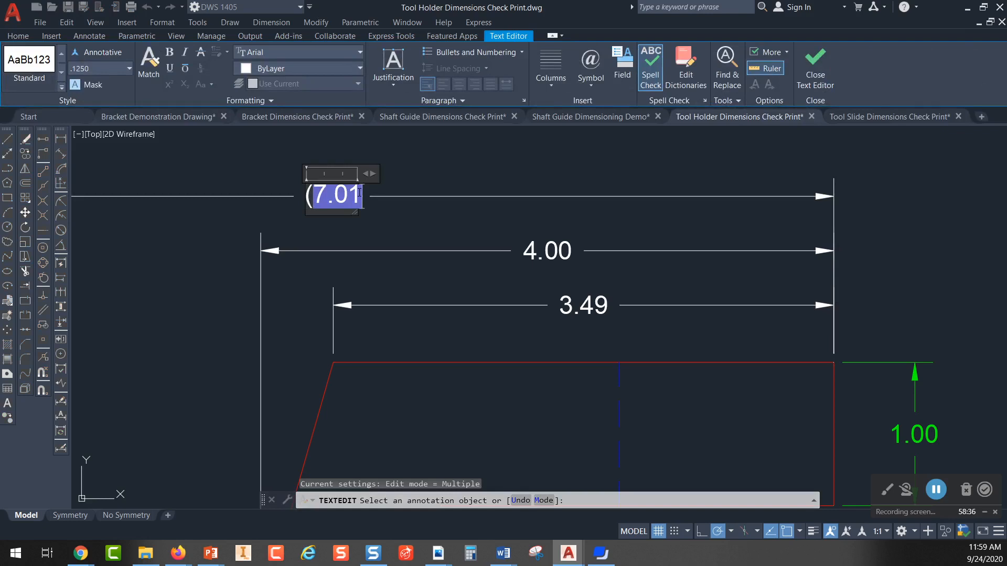
{"action": "type", "text": ")"}
{"action": "left_click", "coordinate": [385, 171]}
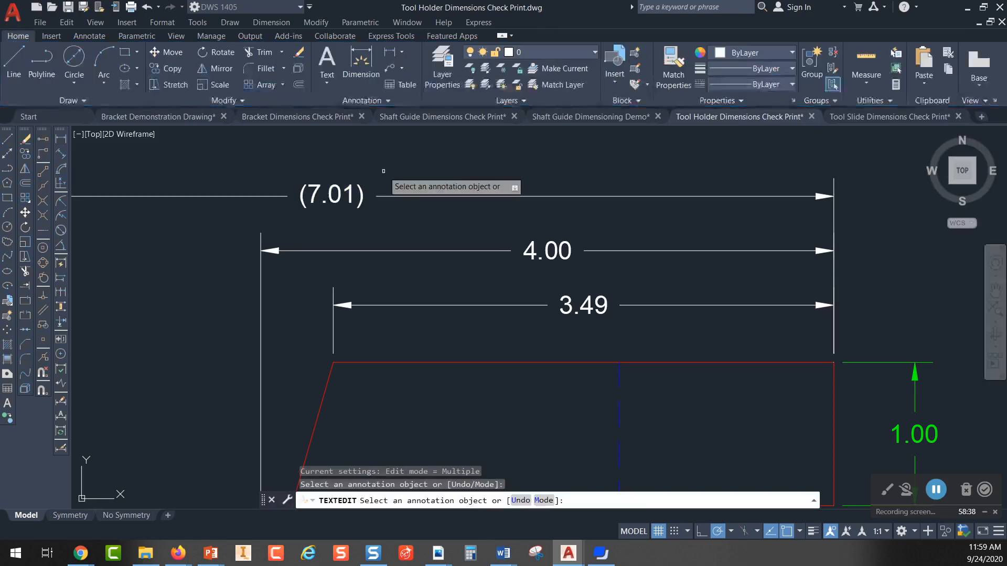
Step: Examine the top view's horizontal dimensions and rounded end in relation to the front view's overall reference dimension
{"action": "scroll", "coordinate": [385, 172], "scroll_direction": "down", "scroll_amount": 6}
{"action": "middle_click_drag", "start_coordinate": [398, 215], "coordinate": [340, 266]}
{"action": "scroll", "coordinate": [340, 265], "scroll_direction": "up", "scroll_amount": 3}
{"action": "scroll", "coordinate": [342, 259], "scroll_direction": "down", "scroll_amount": 3}
{"action": "mouse_move", "coordinate": [366, 203]}
{"action": "middle_mouse_down"}
{"action": "mouse_move", "coordinate": [354, 252]}
{"action": "mouse_move", "coordinate": [357, 241]}
{"action": "middle_mouse_up"}
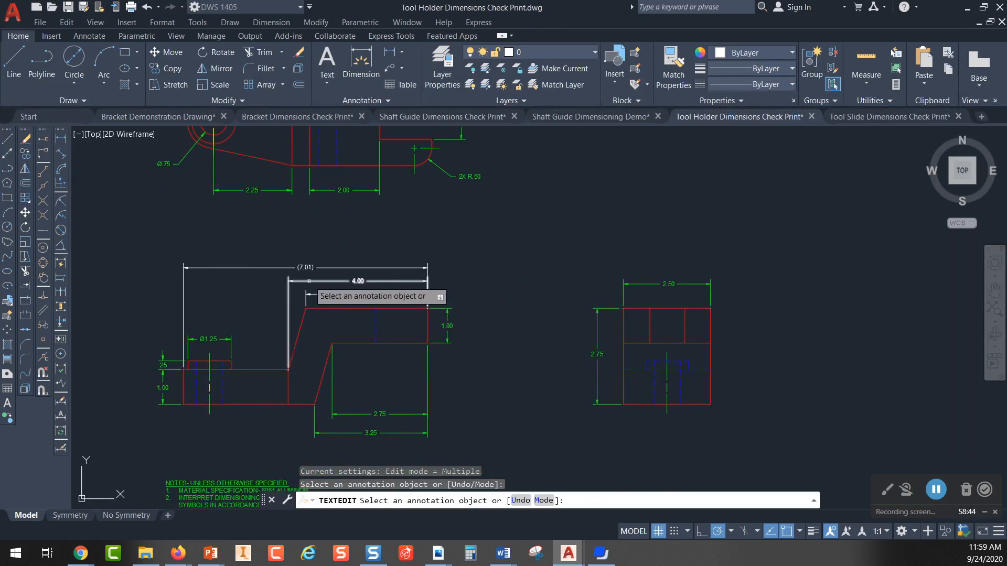
{"action": "left_click", "coordinate": [366, 280]}
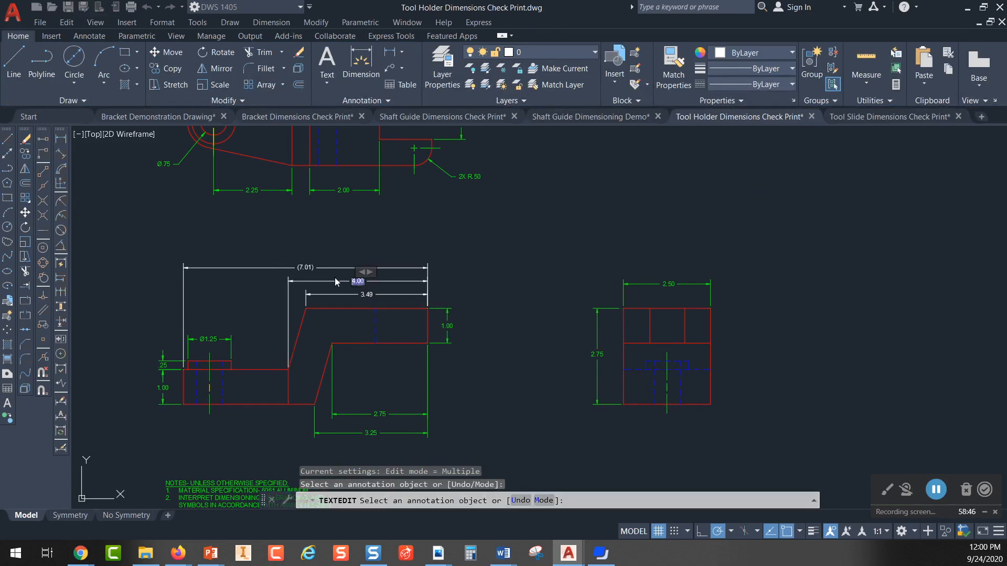
{"action": "scroll", "coordinate": [331, 246], "scroll_direction": "up", "scroll_amount": 1}
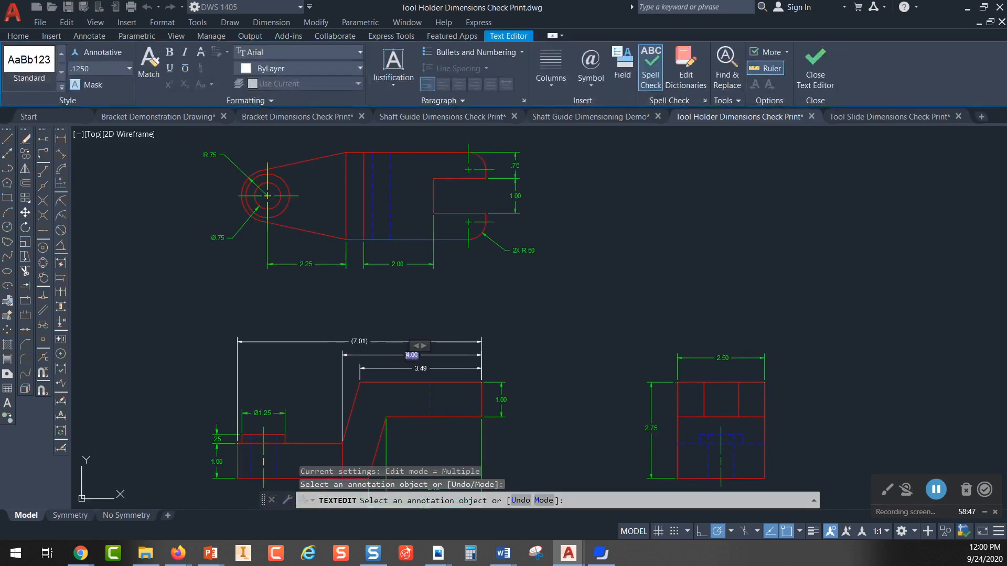
{"action": "scroll", "coordinate": [327, 265], "scroll_direction": "up", "scroll_amount": 1}
{"action": "left_click", "coordinate": [326, 261]}
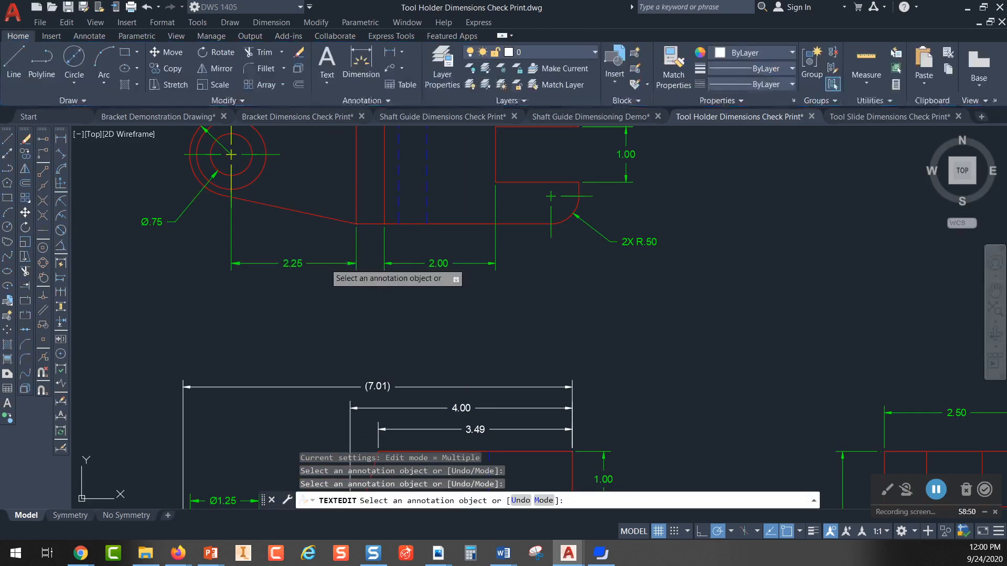
{"action": "left_click", "coordinate": [326, 264]}
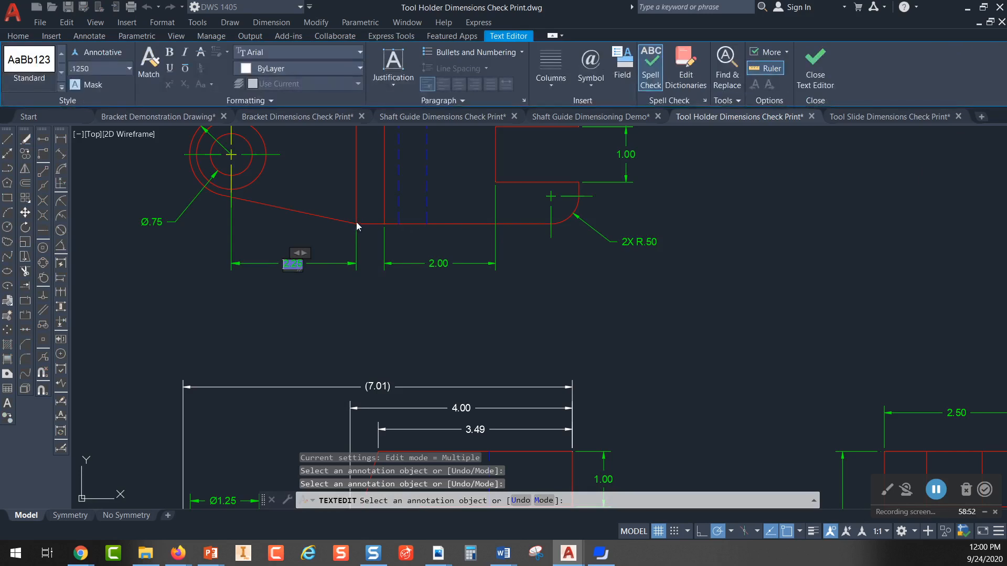
{"action": "left_click", "coordinate": [248, 233]}
{"action": "middle_click_drag", "start_coordinate": [258, 247], "coordinate": [264, 313]}
{"action": "scroll", "coordinate": [265, 313], "scroll_direction": "up", "scroll_amount": 2}
{"action": "middle_click_drag", "start_coordinate": [214, 187], "coordinate": [294, 312]}
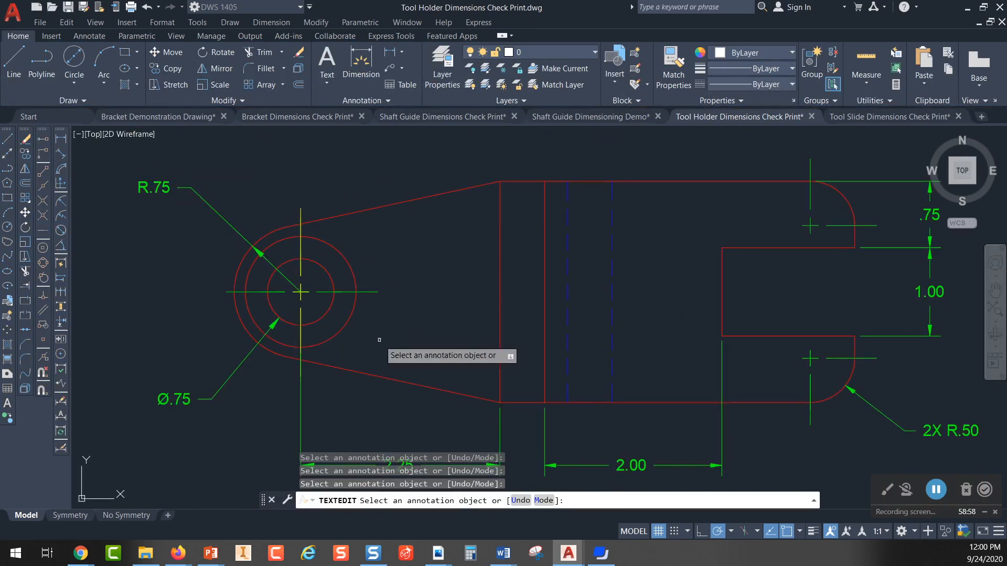
{"action": "middle_click_drag", "start_coordinate": [342, 391], "coordinate": [284, 269]}
{"action": "scroll", "coordinate": [518, 343], "scroll_direction": "down", "scroll_amount": 2}
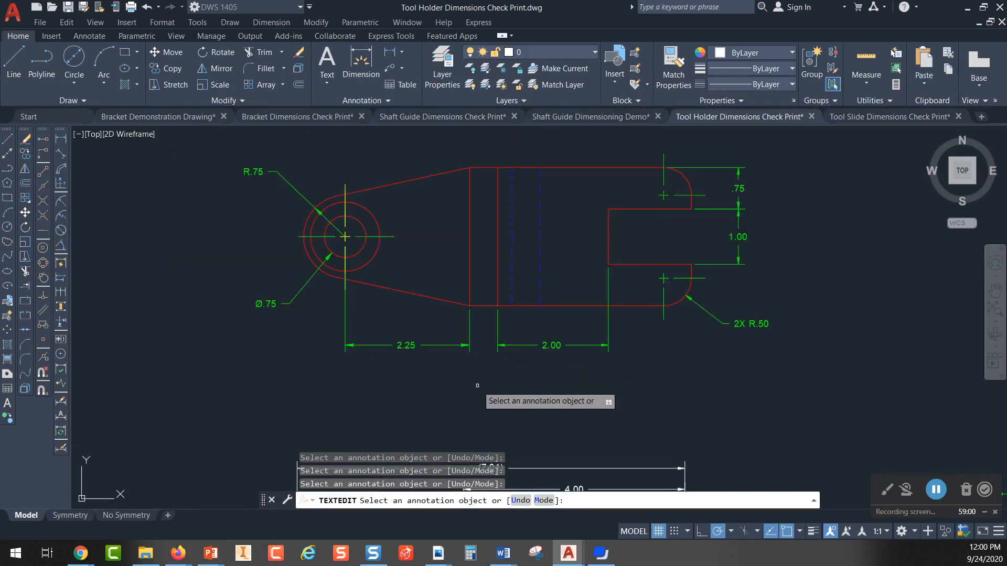
Step: Examine the front view's reference dimension and the diameter dimension above the boss, comparing them with the top view
{"action": "middle_click_drag", "start_coordinate": [454, 385], "coordinate": [414, 201]}
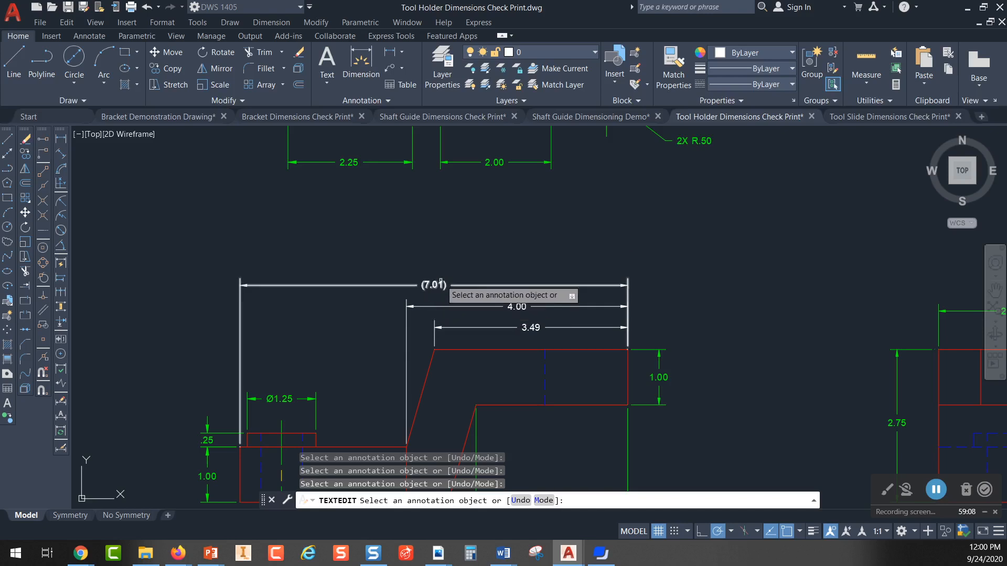
{"action": "scroll", "coordinate": [286, 334], "scroll_direction": "down", "scroll_amount": 3}
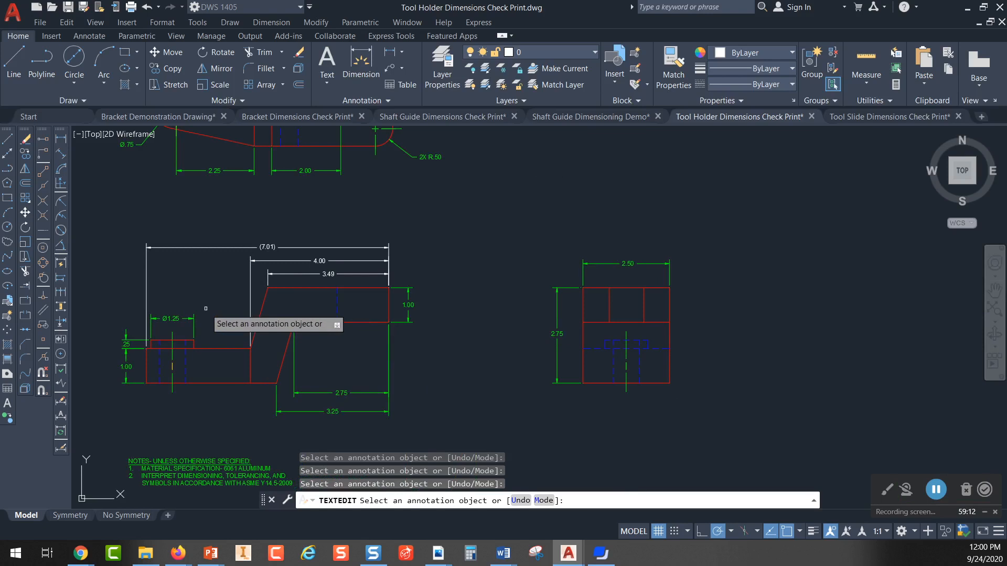
{"action": "scroll", "coordinate": [208, 314], "scroll_direction": "up", "scroll_amount": 2}
{"action": "middle_click_drag", "start_coordinate": [211, 307], "coordinate": [366, 308]}
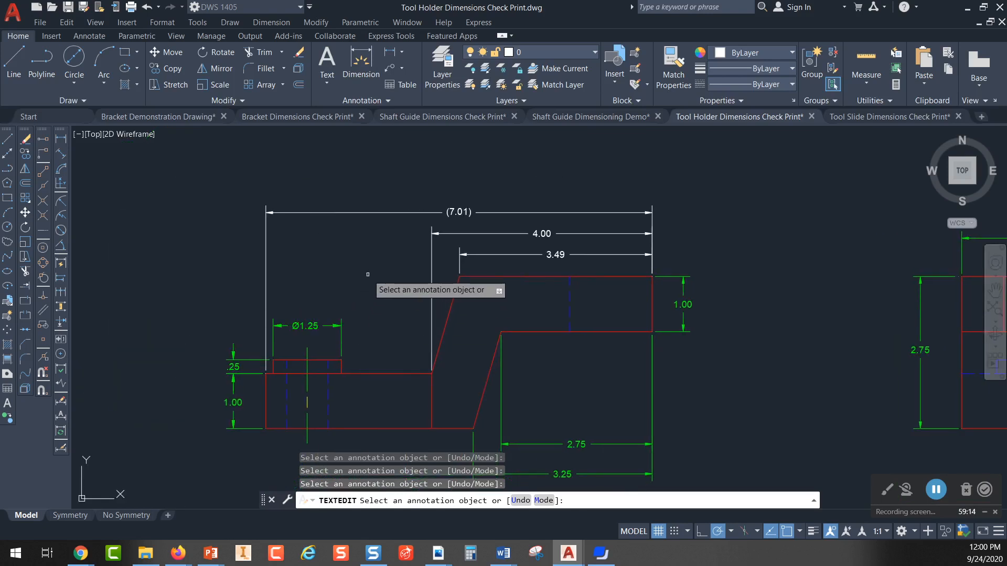
{"action": "scroll", "coordinate": [366, 273], "scroll_direction": "down", "scroll_amount": 2}
{"action": "middle_click_drag", "start_coordinate": [367, 218], "coordinate": [336, 336]}
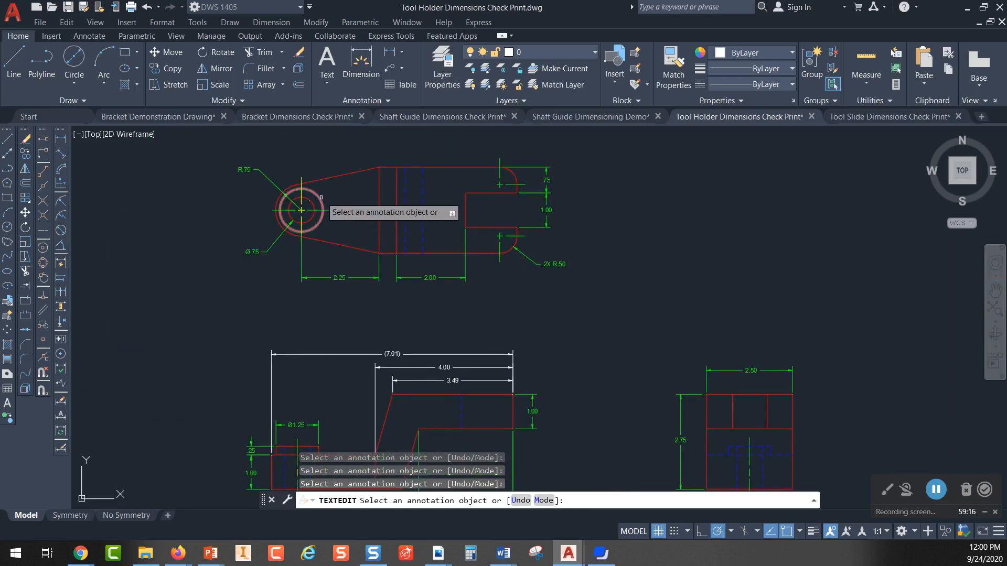
{"action": "middle_click_drag", "start_coordinate": [325, 375], "coordinate": [335, 248]}
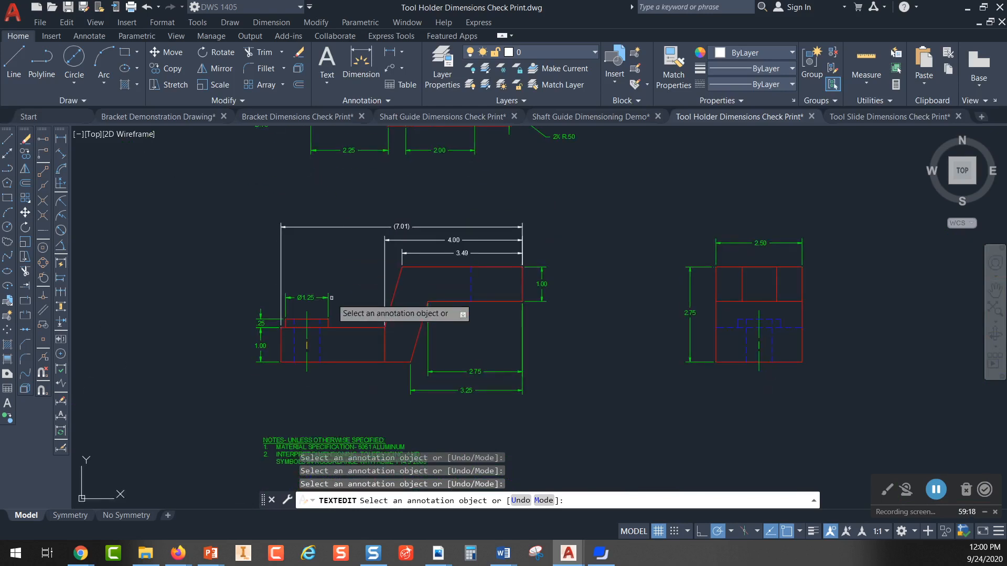
{"action": "scroll", "coordinate": [328, 325], "scroll_direction": "up", "scroll_amount": 5}
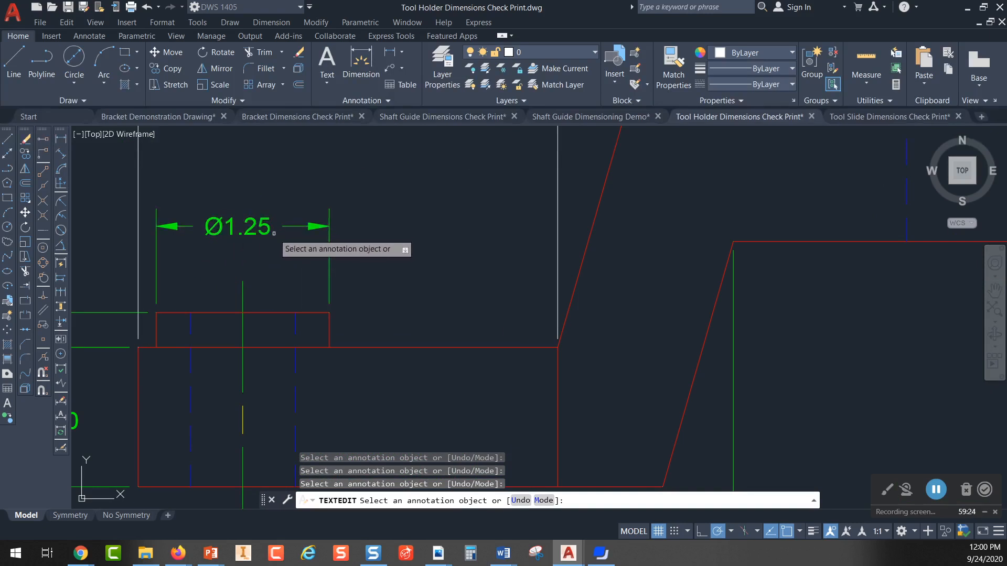
{"action": "key", "text": "Escape"}
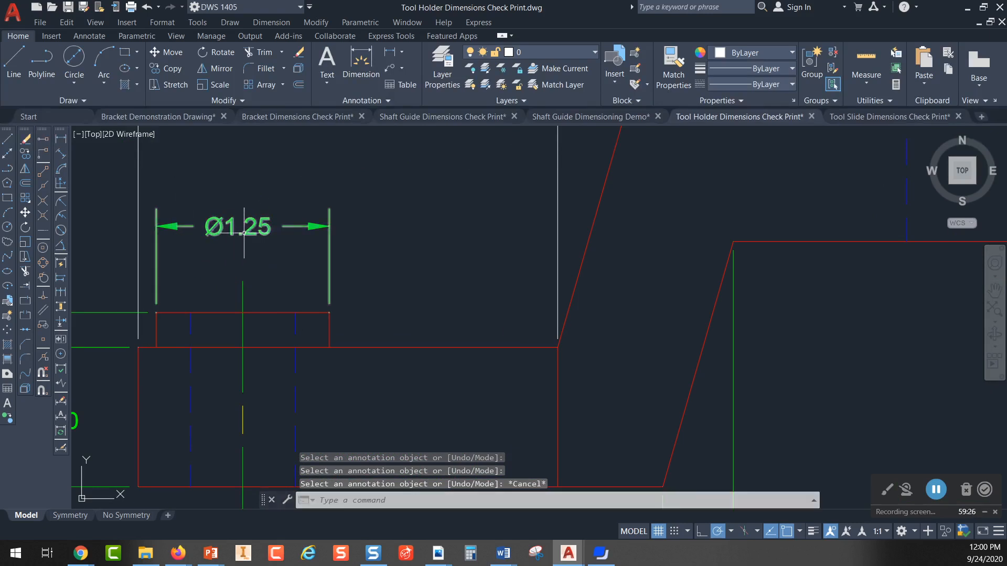
Step: Add a linear dimension across the top edge of the boss, placed above the existing Ø1.25 dimension
{"action": "left_click", "coordinate": [61, 138]}
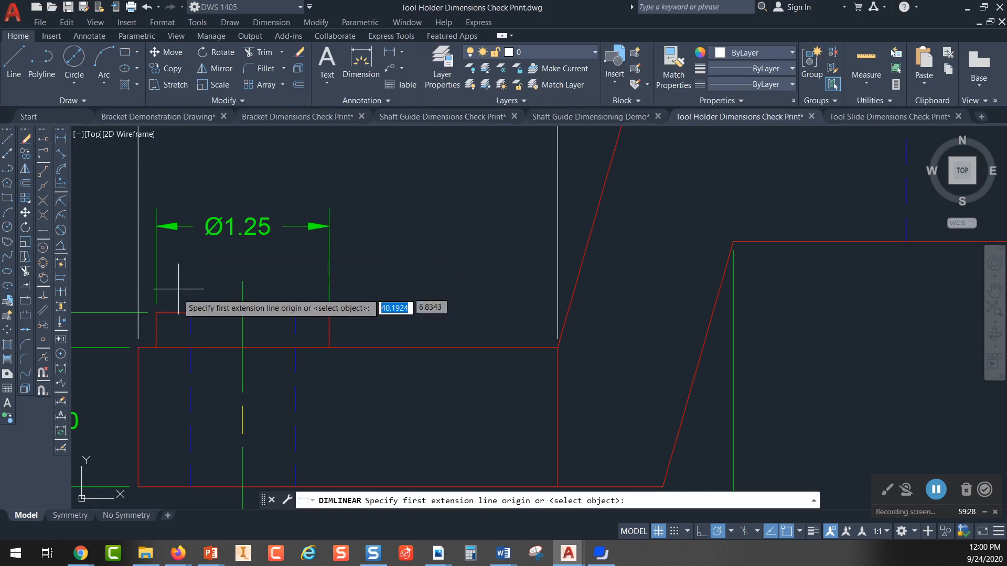
{"action": "left_click", "coordinate": [155, 313]}
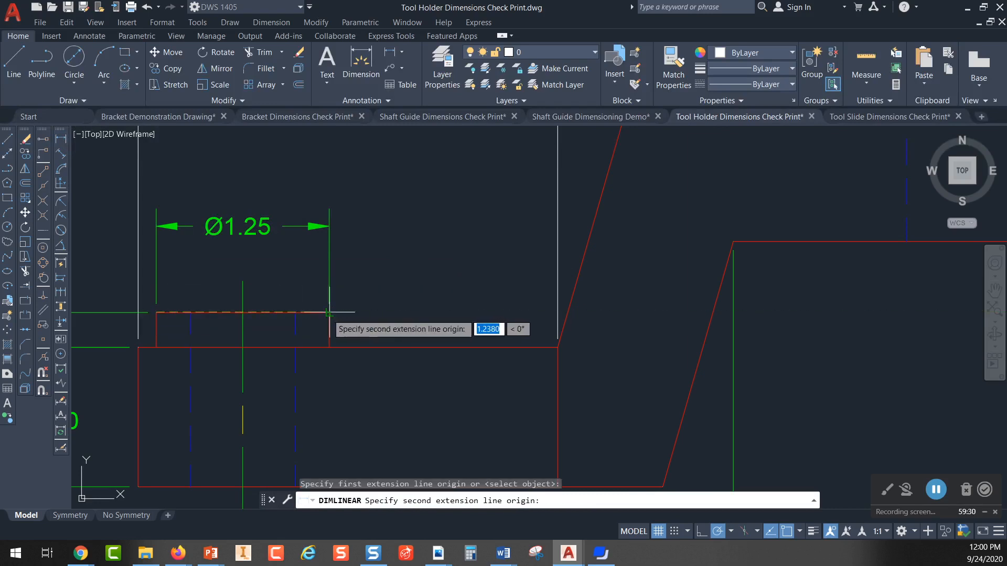
{"action": "left_click", "coordinate": [329, 313]}
{"action": "left_click", "coordinate": [237, 177]}
{"action": "key", "text": "Escape"}
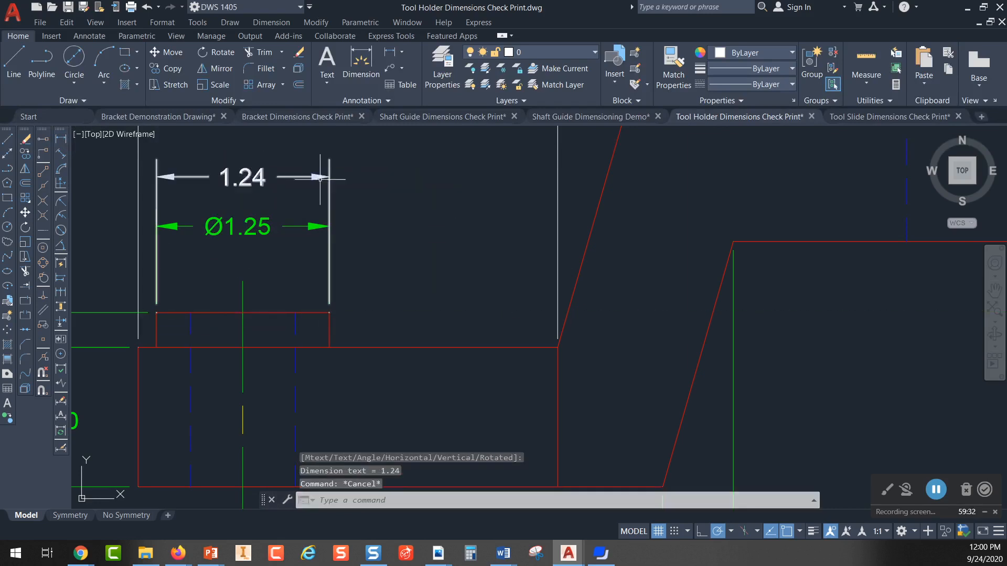
Step: Insert the Diameter symbol in front of the new boss dimension's text
{"action": "scroll", "coordinate": [418, 241], "scroll_direction": "up", "scroll_amount": 2}
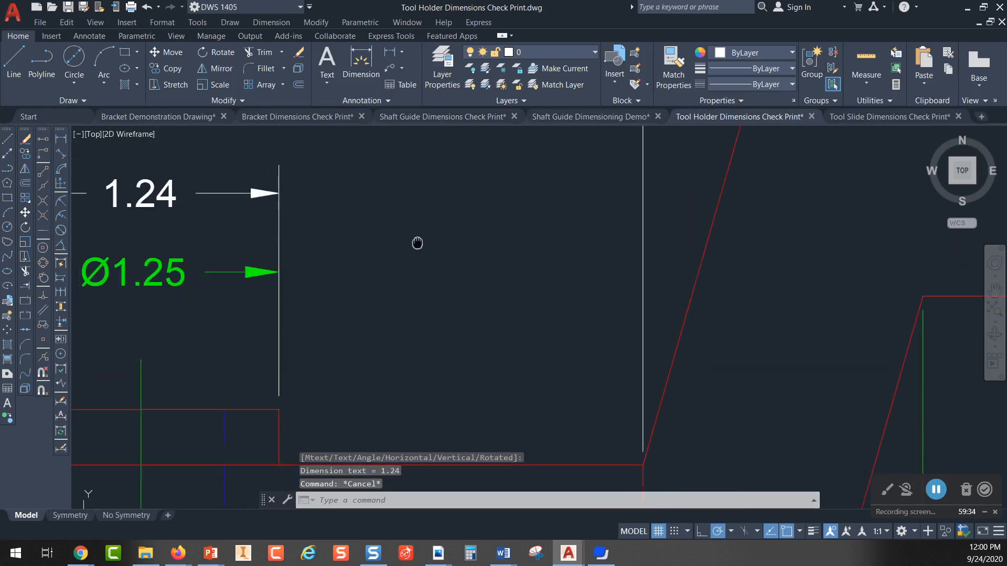
{"action": "scroll", "coordinate": [511, 243], "scroll_direction": "down", "scroll_amount": 2}
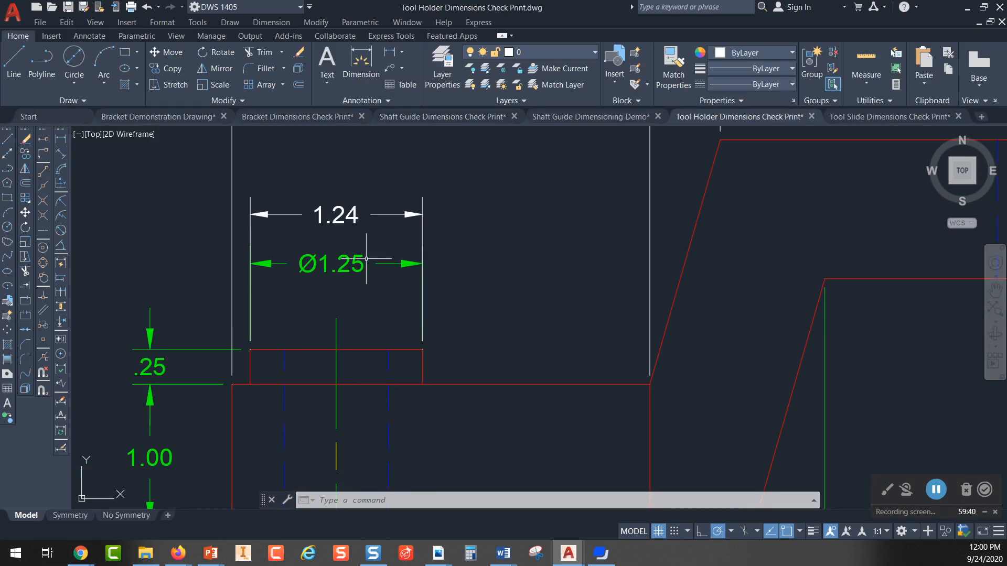
{"action": "left_click", "coordinate": [356, 217]}
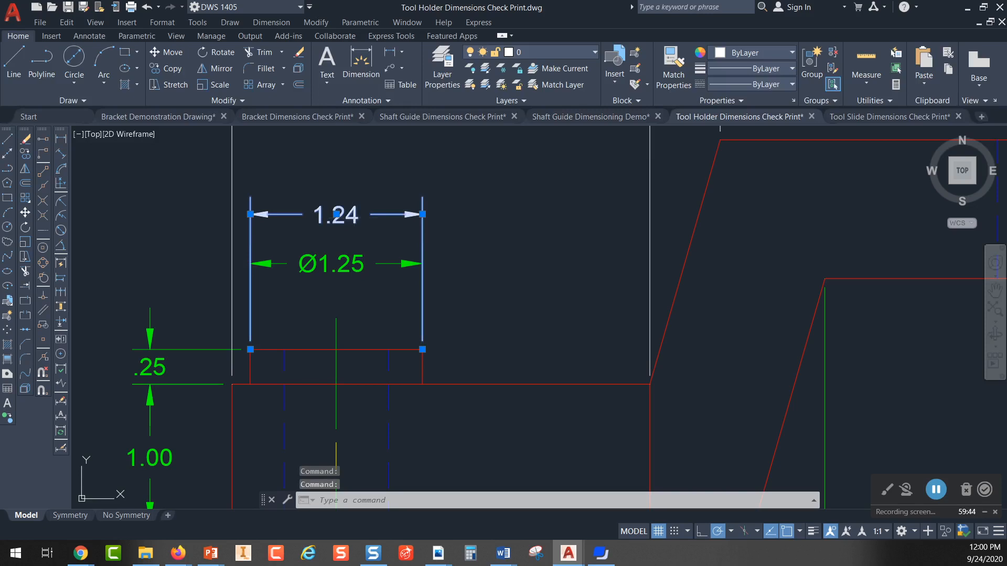
{"action": "double_click", "coordinate": [355, 217]}
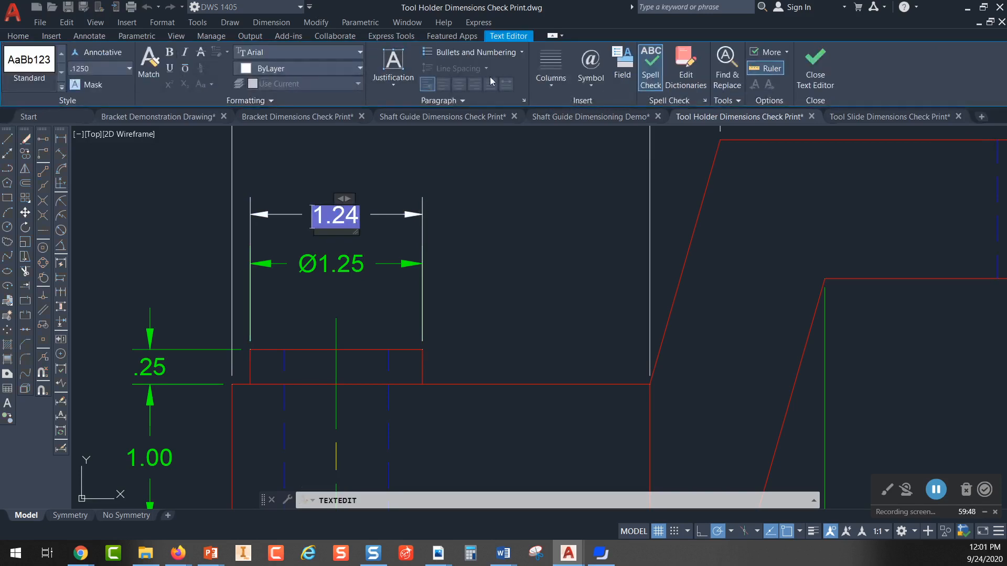
{"action": "left_click", "coordinate": [591, 84]}
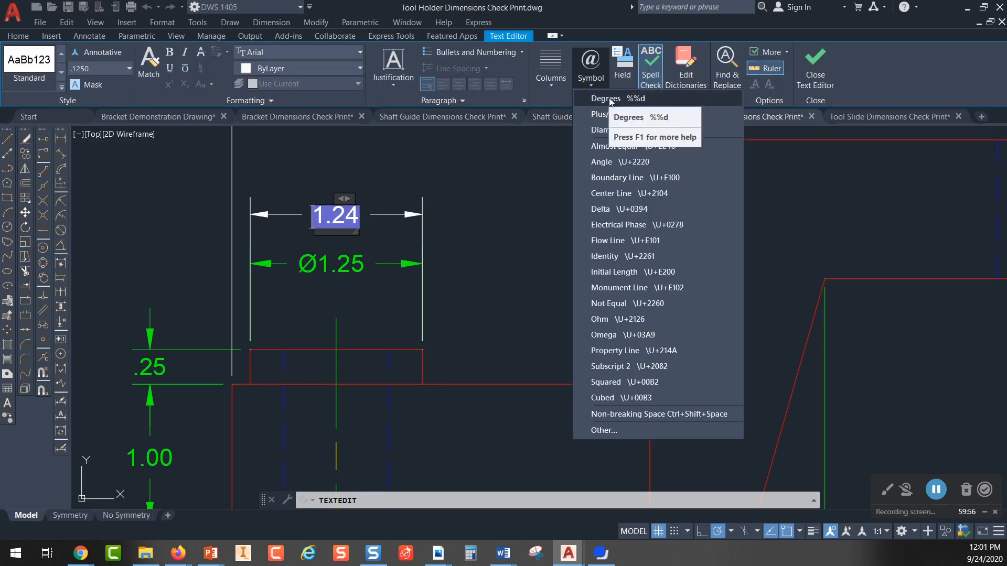
{"action": "left_click", "coordinate": [607, 130]}
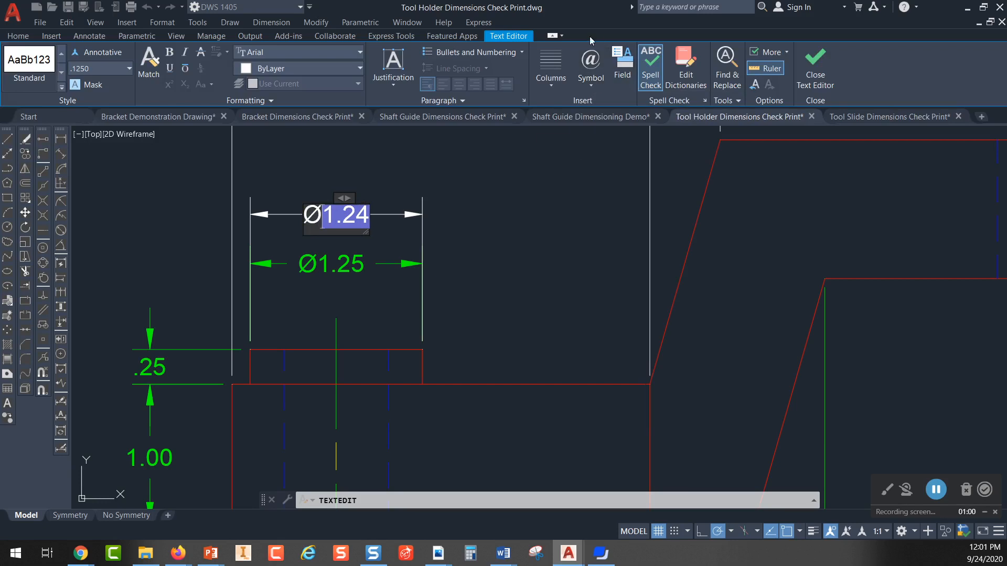
Step: Add a diameter symbol with the code %%c and a degree symbol with %%d in front of the new boss dimension's value
{"action": "left_click", "coordinate": [591, 73]}
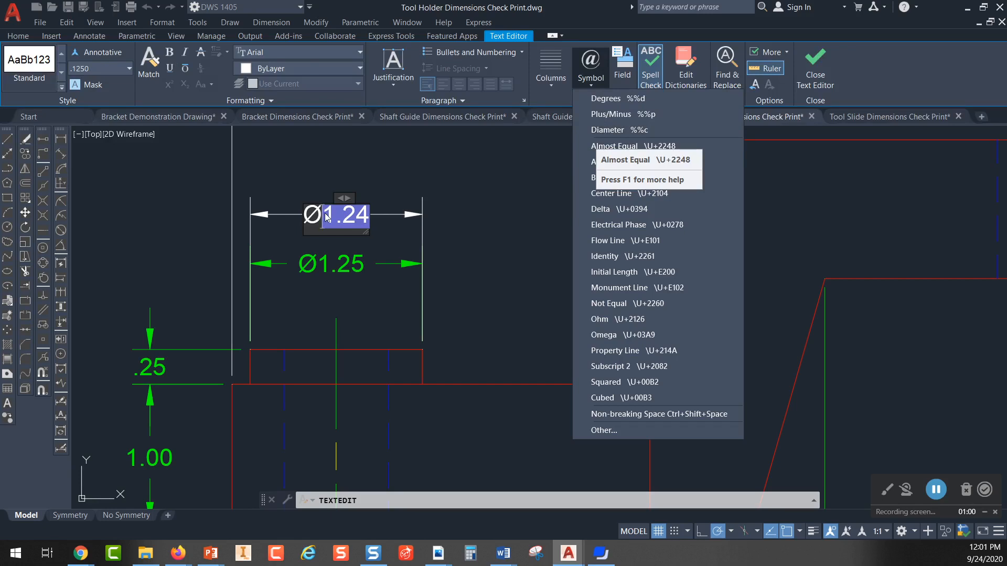
{"action": "left_click", "coordinate": [513, 180]}
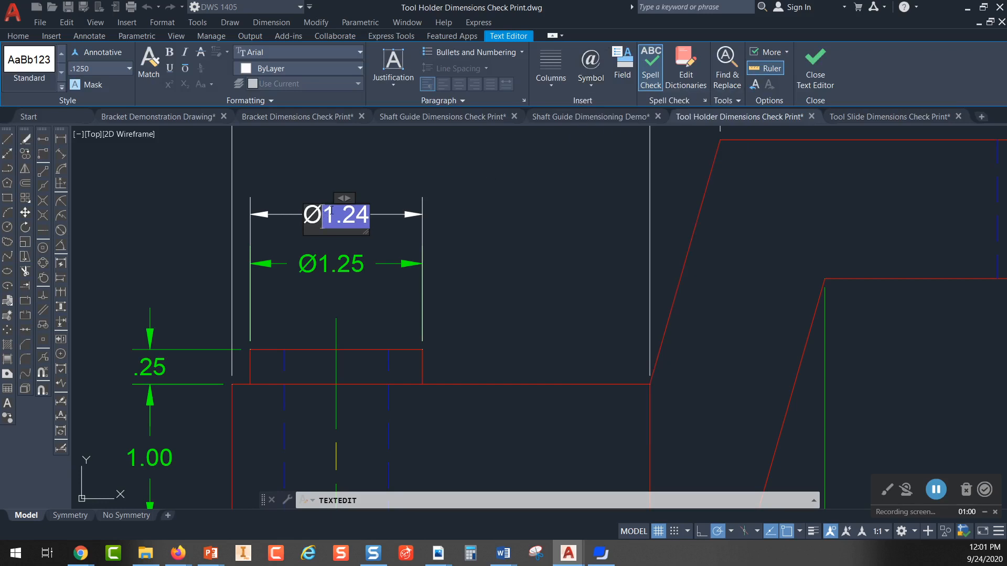
{"action": "type", "text": "%%"}
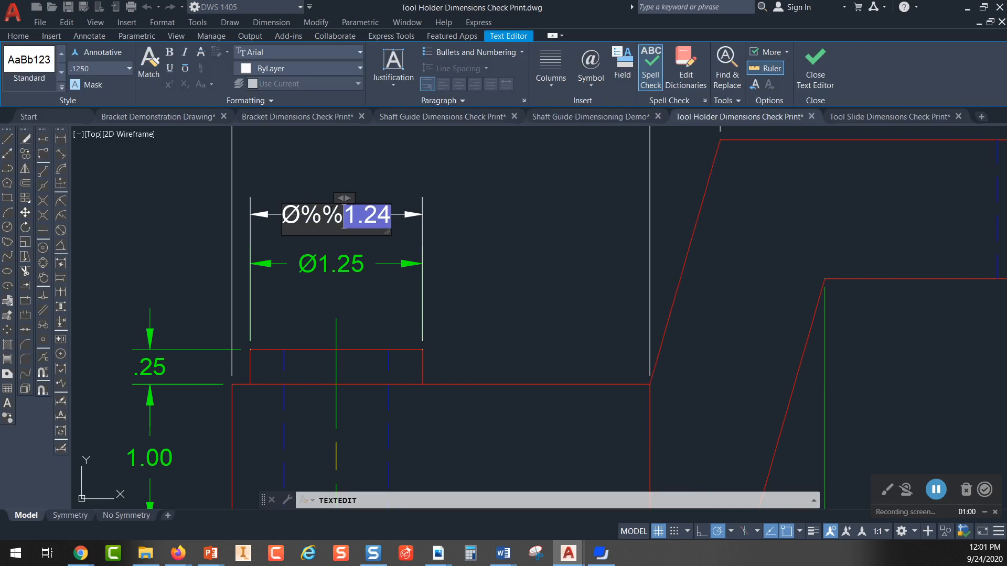
{"action": "type", "text": "c"}
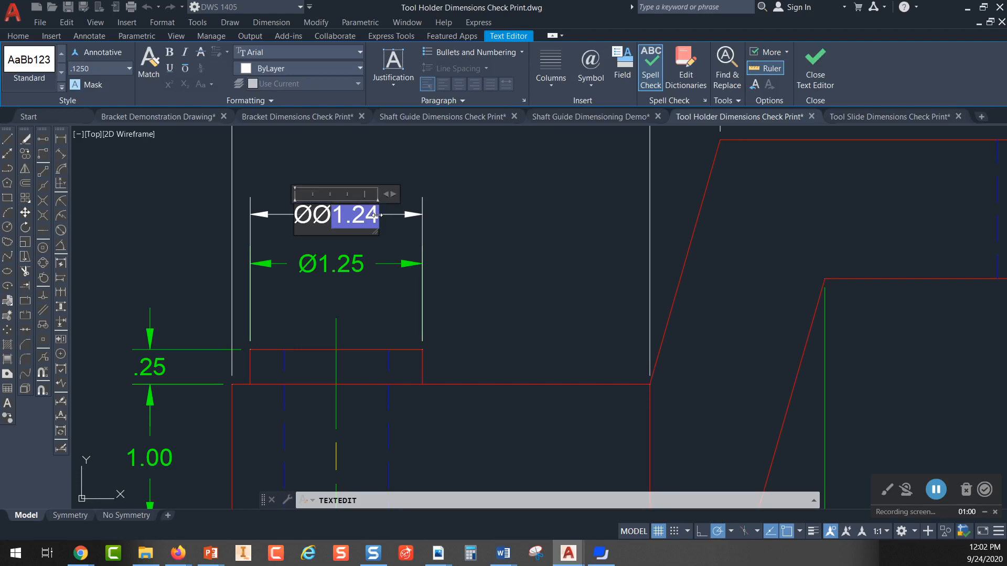
{"action": "type", "text": "%%"}
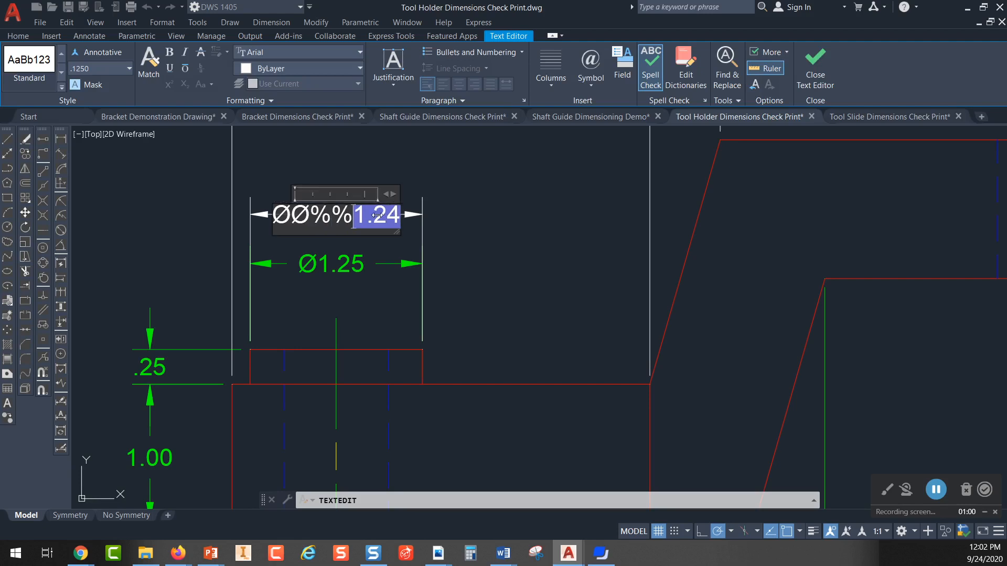
{"action": "type", "text": "d"}
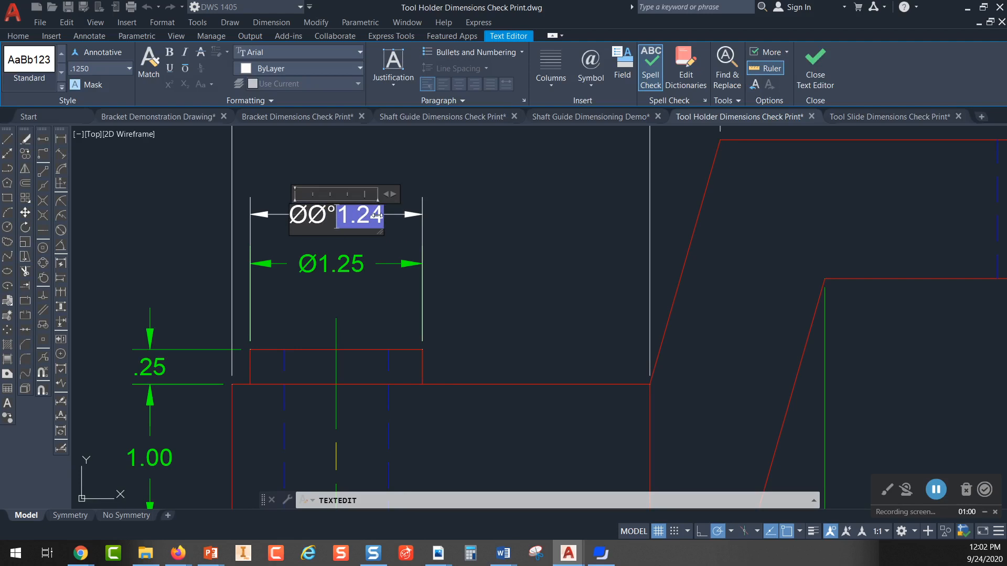
{"action": "left_click", "coordinate": [423, 175]}
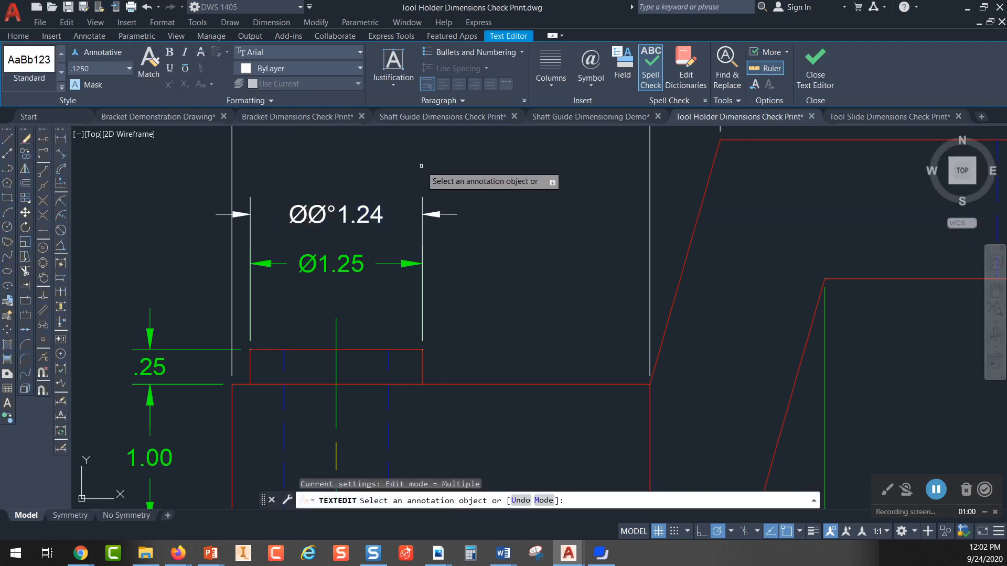
{"action": "scroll", "coordinate": [344, 210], "scroll_direction": "up", "scroll_amount": 2}
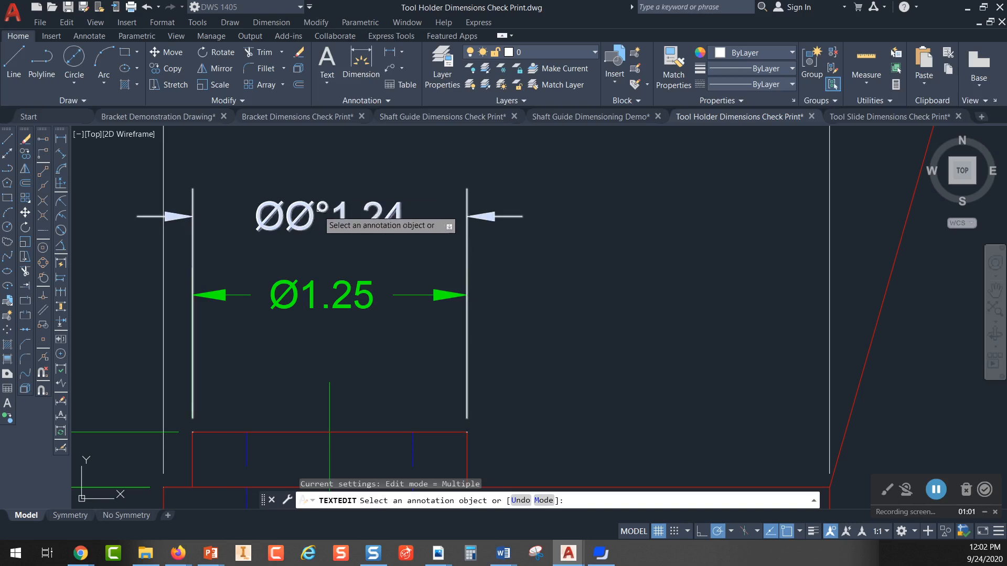
Step: Delete the demonstration dimension placed above the boss's Ø1.25 dimension
{"action": "key", "text": "Escape"}
{"action": "left_click", "coordinate": [402, 187]}
{"action": "left_click", "coordinate": [278, 230]}
{"action": "key", "text": "Delete"}
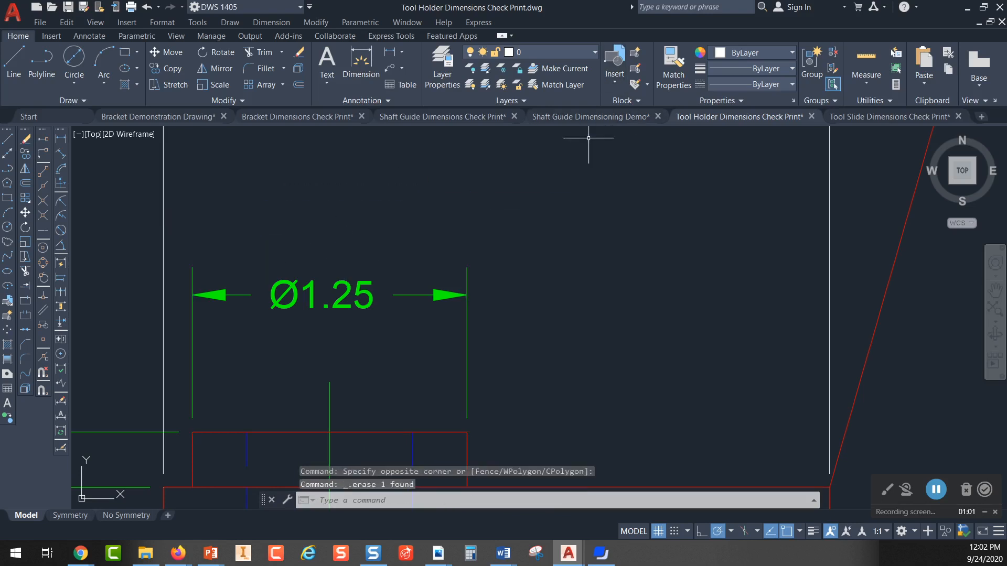
Step: Switch to the Tool Slide Dimensions Check Print drawing and show its model space
{"action": "scroll", "coordinate": [448, 191], "scroll_direction": "down", "scroll_amount": 2}
{"action": "scroll", "coordinate": [522, 197], "scroll_direction": "down", "scroll_amount": 4}
{"action": "mouse_move", "coordinate": [499, 213]}
{"action": "middle_mouse_down"}
{"action": "mouse_move", "coordinate": [465, 216]}
{"action": "mouse_move", "coordinate": [326, 276]}
{"action": "middle_mouse_up"}
{"action": "middle_click_drag", "start_coordinate": [422, 215], "coordinate": [418, 305]}
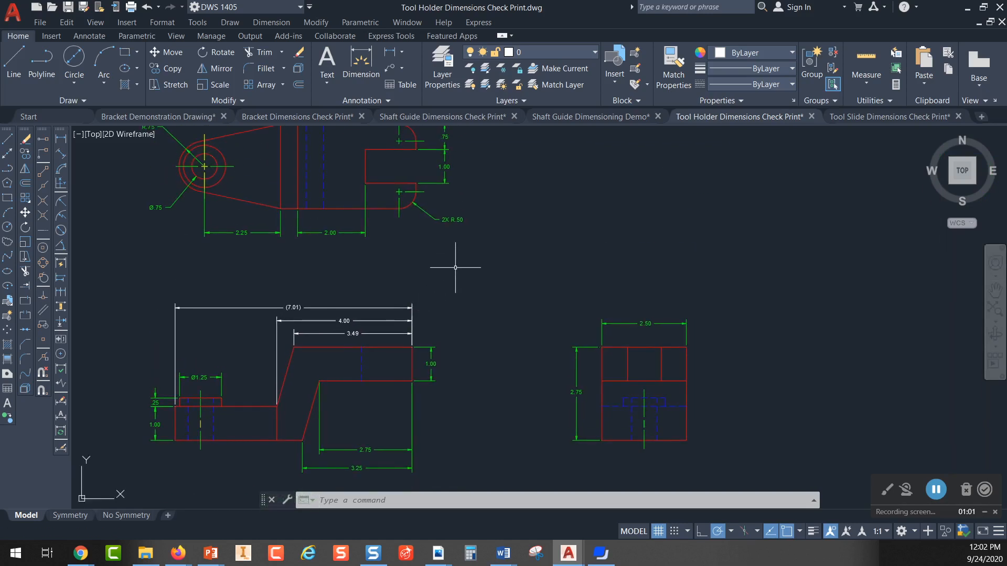
{"action": "left_click", "coordinate": [860, 116]}
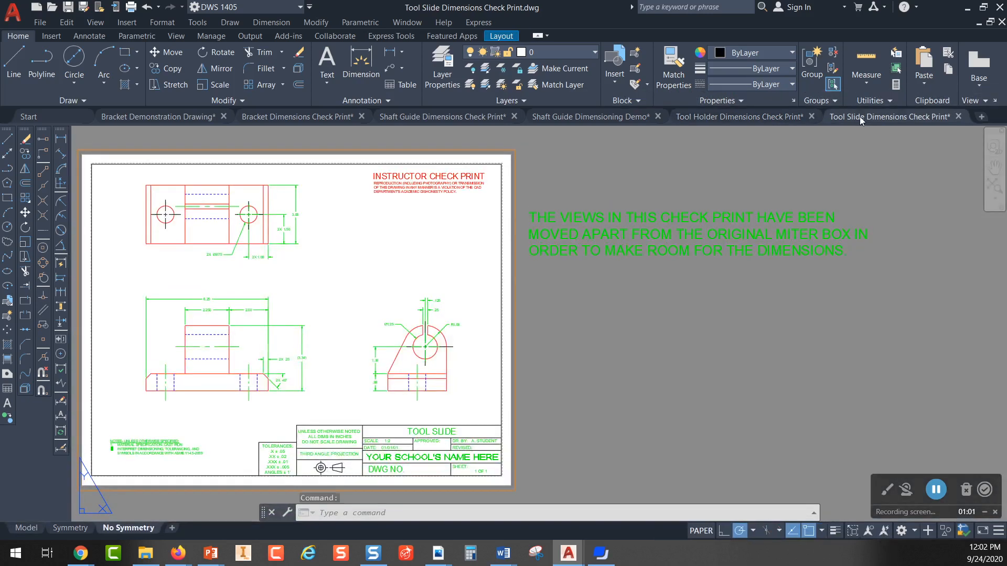
{"action": "left_click", "coordinate": [27, 528]}
{"action": "middle_click_drag", "start_coordinate": [395, 247], "coordinate": [353, 299]}
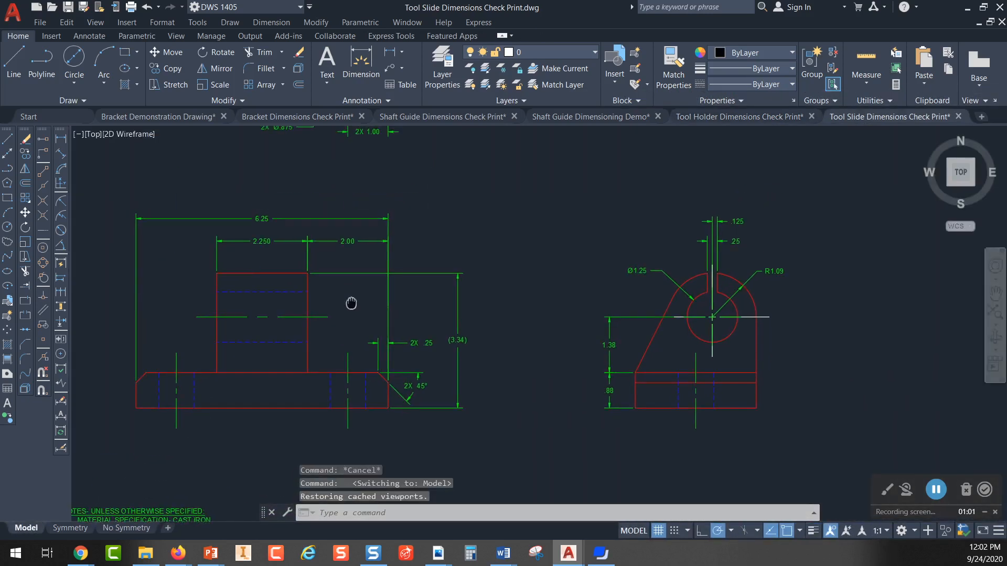
Step: Highlight the two vertical edges of the upright block in the tool slide's front view to show what its width dimension spans
{"action": "scroll", "coordinate": [557, 235], "scroll_direction": "up", "scroll_amount": 1}
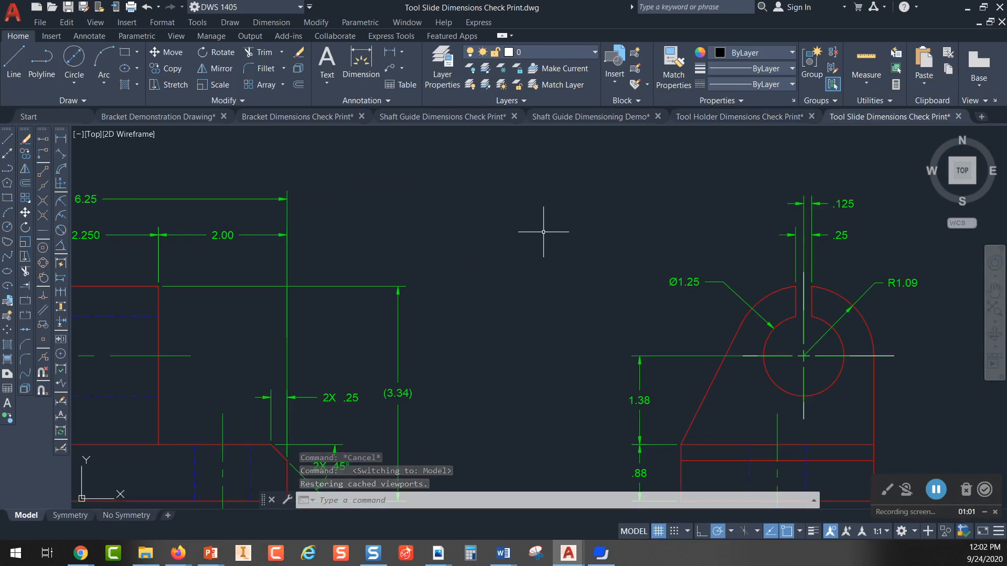
{"action": "scroll", "coordinate": [543, 231], "scroll_direction": "down", "scroll_amount": 1}
{"action": "mouse_move", "coordinate": [470, 203]}
{"action": "middle_mouse_down"}
{"action": "mouse_move", "coordinate": [505, 247]}
{"action": "mouse_move", "coordinate": [517, 216]}
{"action": "middle_mouse_up"}
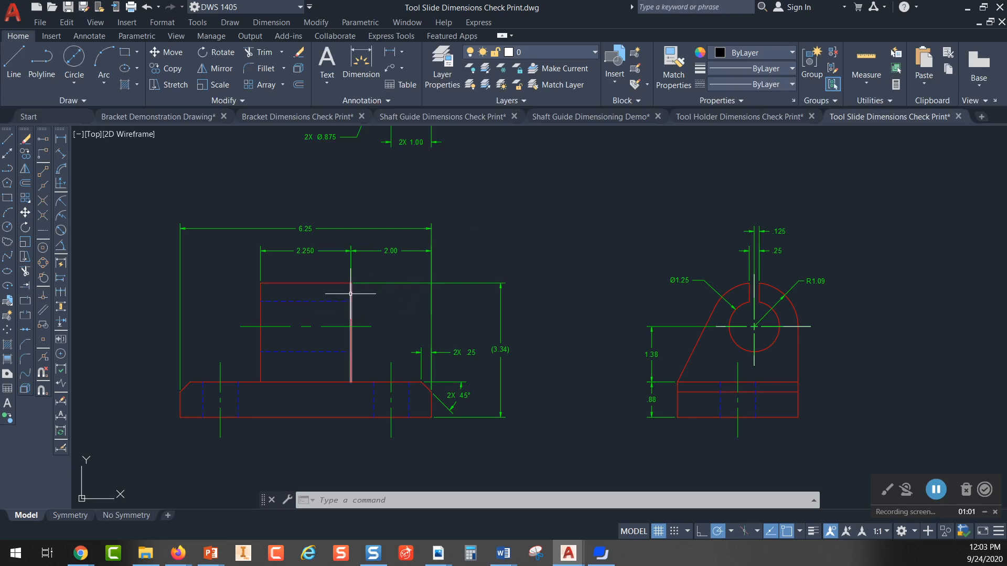
{"action": "scroll", "coordinate": [350, 293], "scroll_direction": "up", "scroll_amount": 5}
{"action": "middle_click_drag", "start_coordinate": [451, 302], "coordinate": [512, 273]}
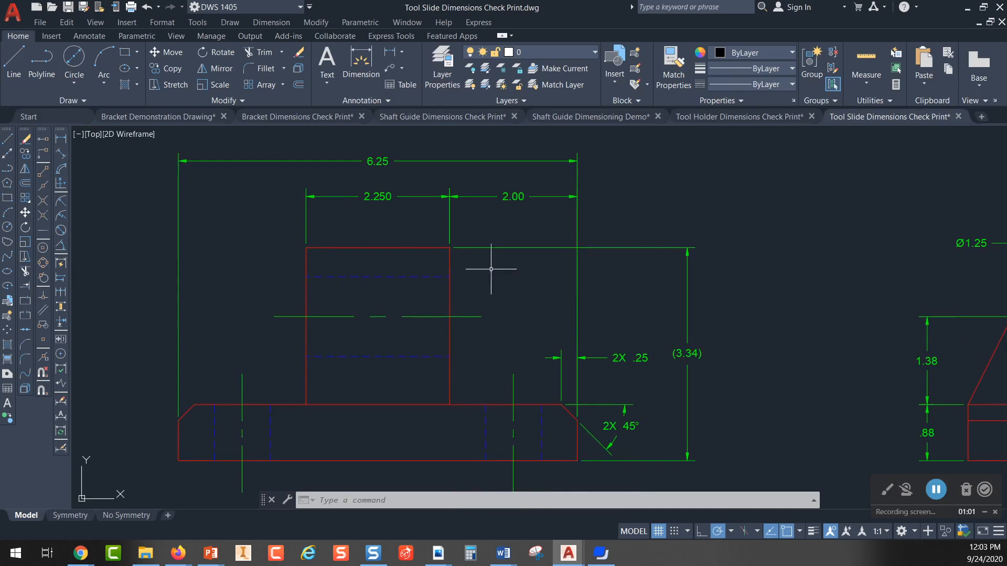
{"action": "left_click", "coordinate": [449, 259]}
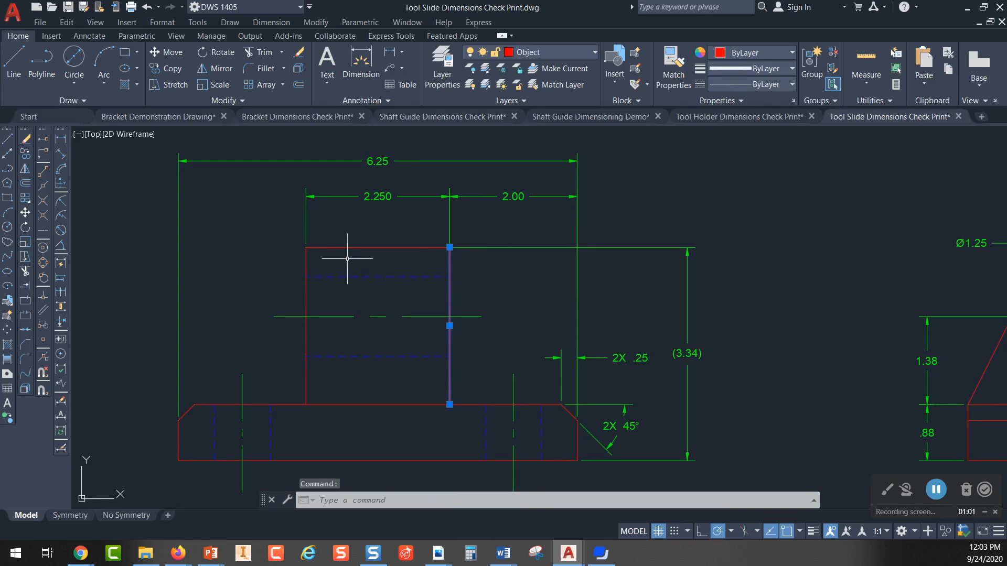
{"action": "left_click", "coordinate": [307, 261]}
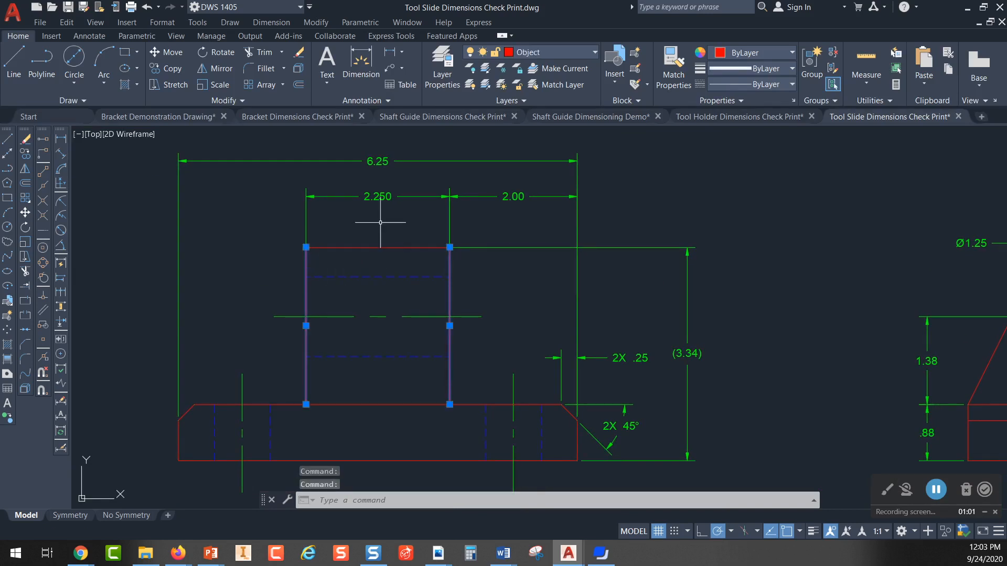
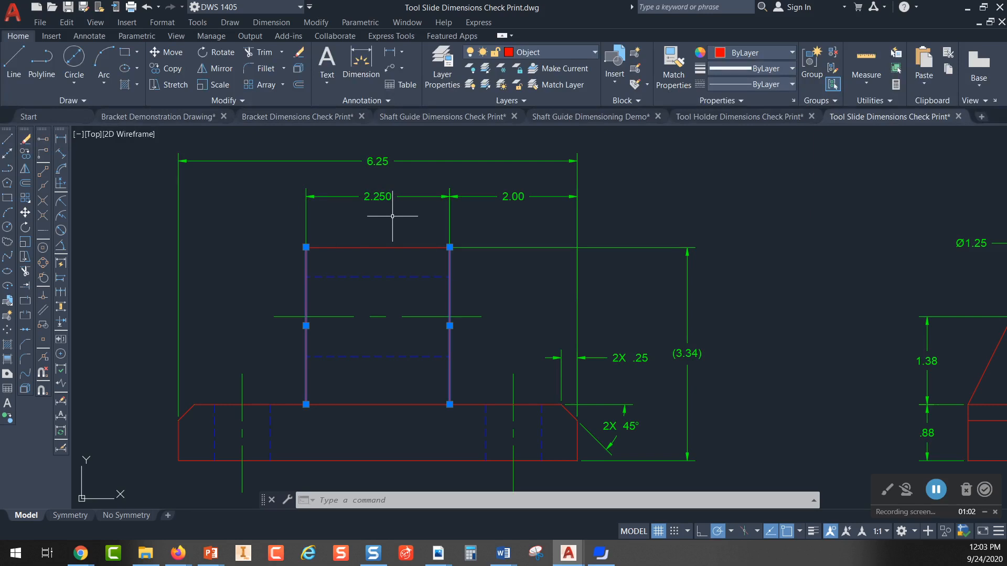
Step: Highlight the front view's 2.250 block width dimension and the adjacent 2.00 location dimension one after the other
{"action": "key", "text": "Escape"}
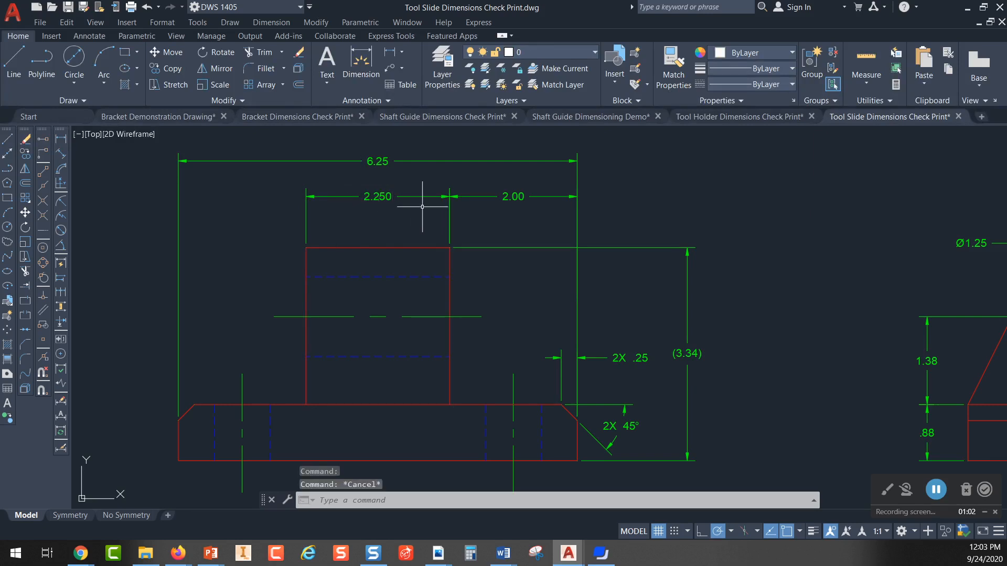
{"action": "left_click", "coordinate": [388, 197]}
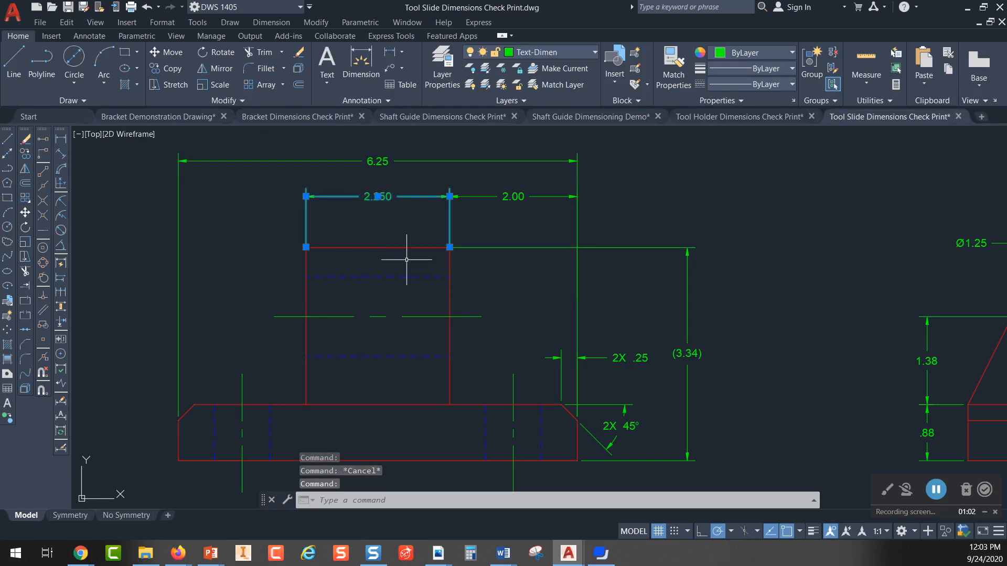
{"action": "key", "text": "Escape"}
{"action": "left_click", "coordinate": [518, 198]}
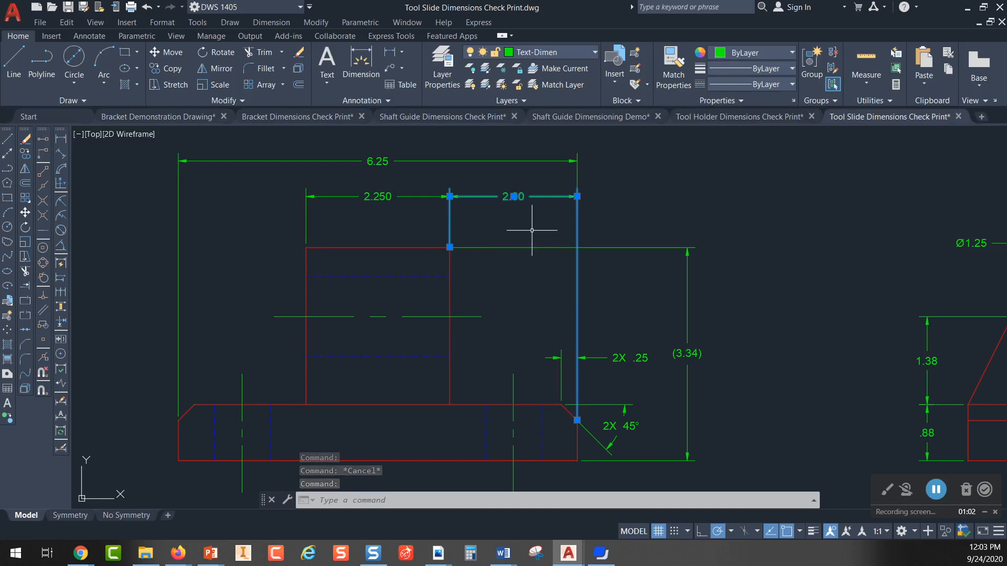
{"action": "key", "text": "Escape"}
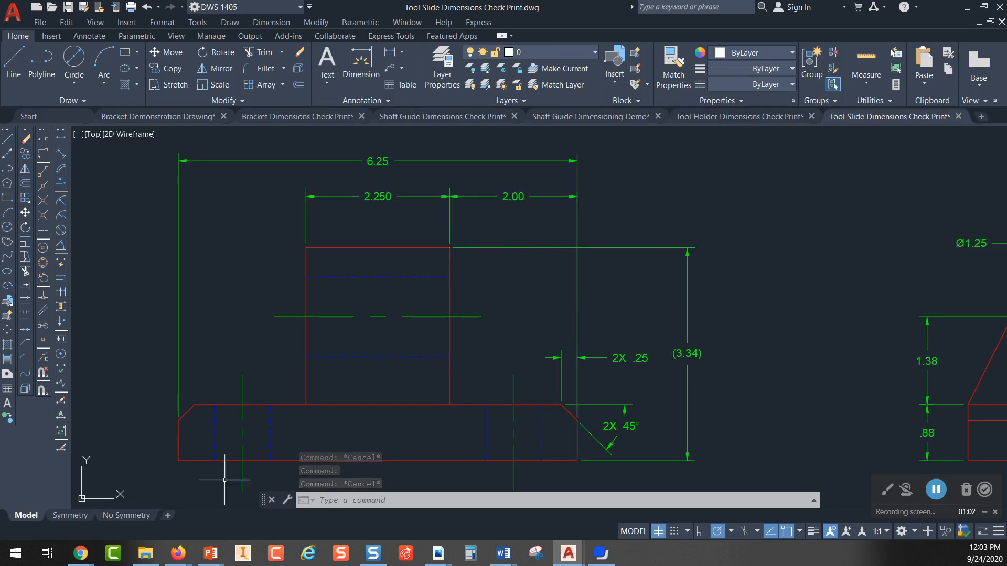
Step: Show the No Symmetry layout and examine the tolerances block beside the title block
{"action": "left_click", "coordinate": [125, 516]}
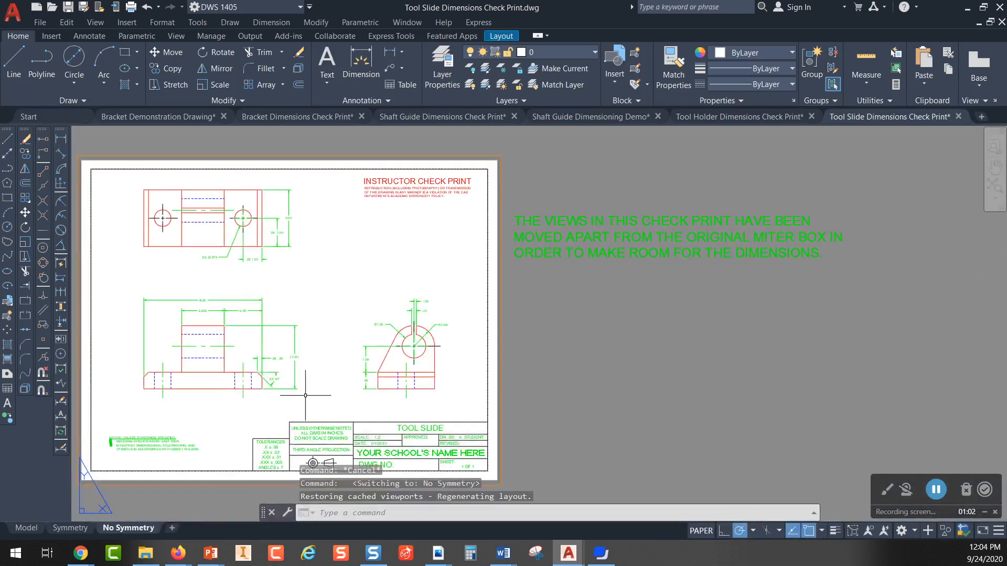
{"action": "scroll", "coordinate": [275, 430], "scroll_direction": "up", "scroll_amount": 4}
{"action": "middle_click_drag", "start_coordinate": [275, 430], "coordinate": [351, 207]}
{"action": "scroll", "coordinate": [343, 234], "scroll_direction": "up", "scroll_amount": 4}
{"action": "middle_click_drag", "start_coordinate": [377, 285], "coordinate": [368, 304]}
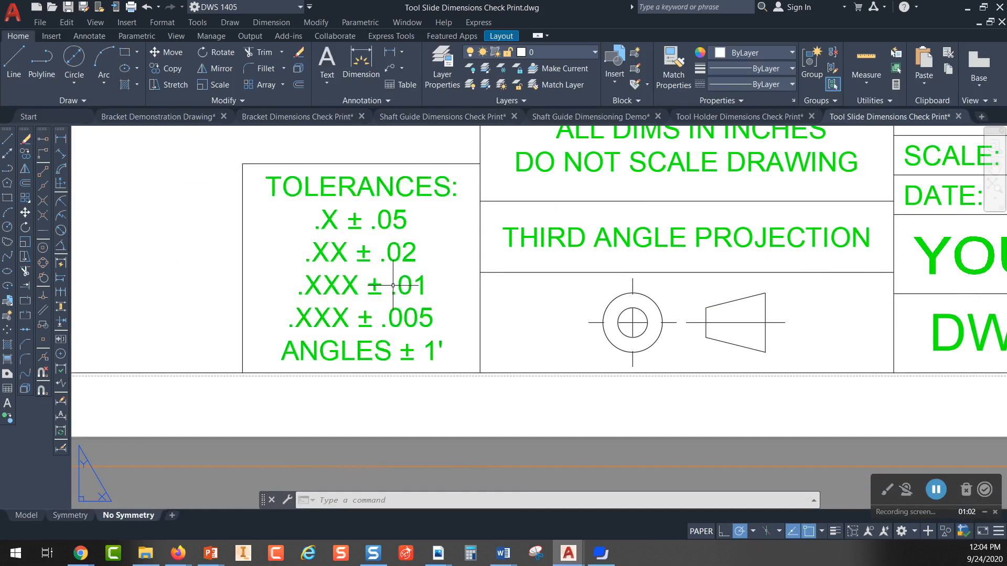
{"action": "scroll", "coordinate": [456, 283], "scroll_direction": "down", "scroll_amount": 2}
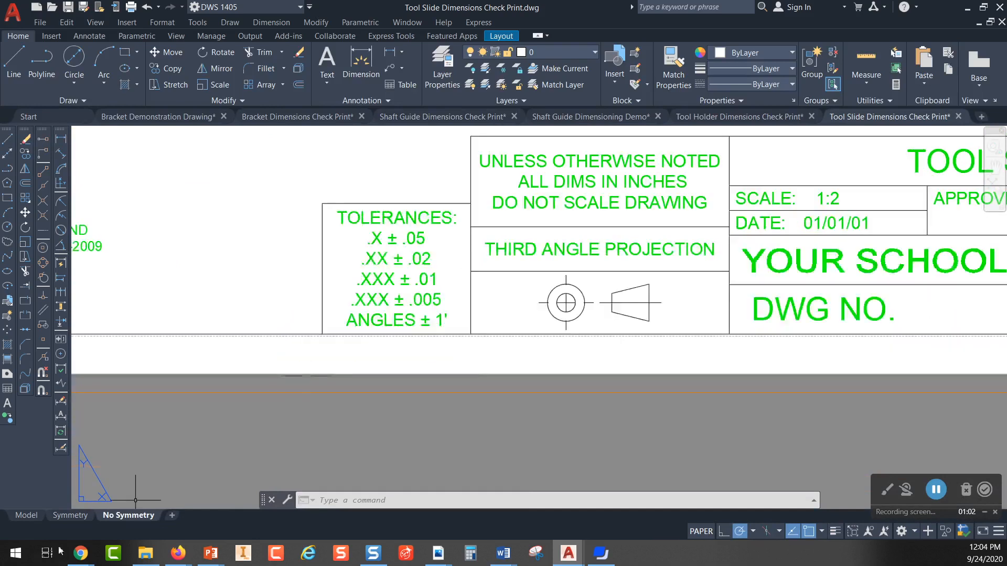
Step: Return to model space and highlight the overall height reference dimension in the tool slide's front view
{"action": "left_click", "coordinate": [27, 516]}
{"action": "middle_click_drag", "start_coordinate": [508, 235], "coordinate": [439, 227]}
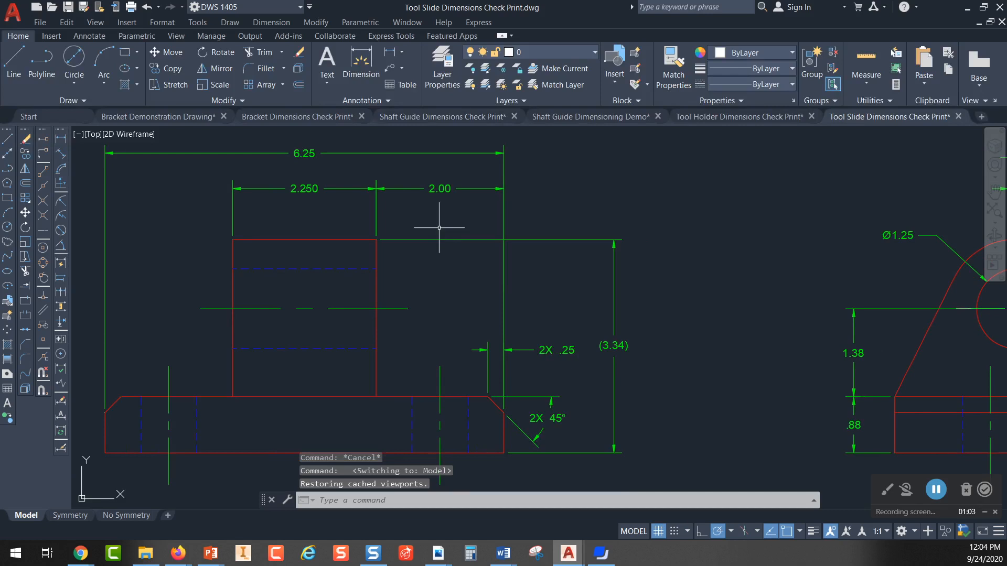
{"action": "mouse_move", "coordinate": [651, 344]}
{"action": "middle_mouse_down"}
{"action": "mouse_move", "coordinate": [627, 296]}
{"action": "mouse_move", "coordinate": [626, 308]}
{"action": "middle_mouse_up"}
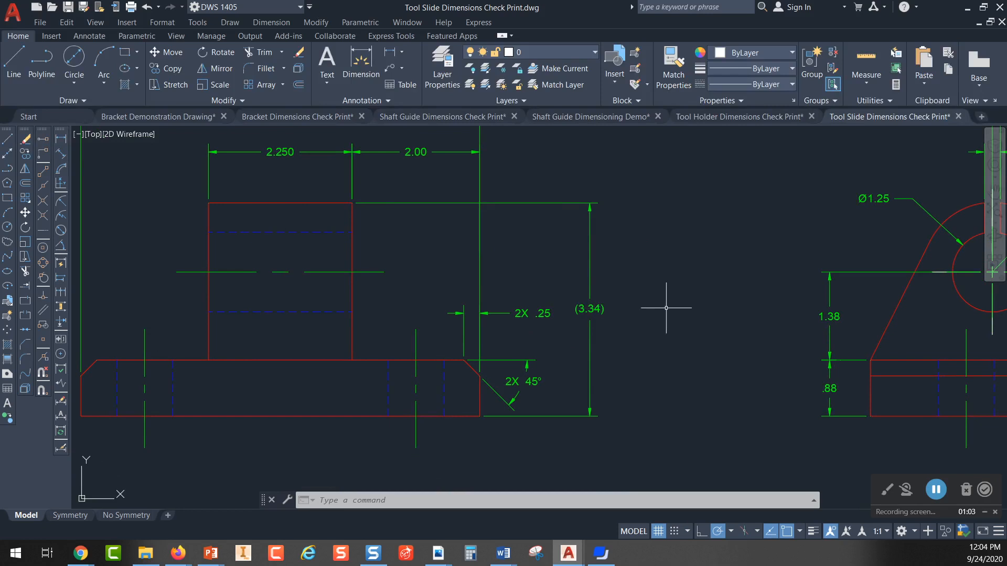
{"action": "scroll", "coordinate": [666, 308], "scroll_direction": "down", "scroll_amount": 2}
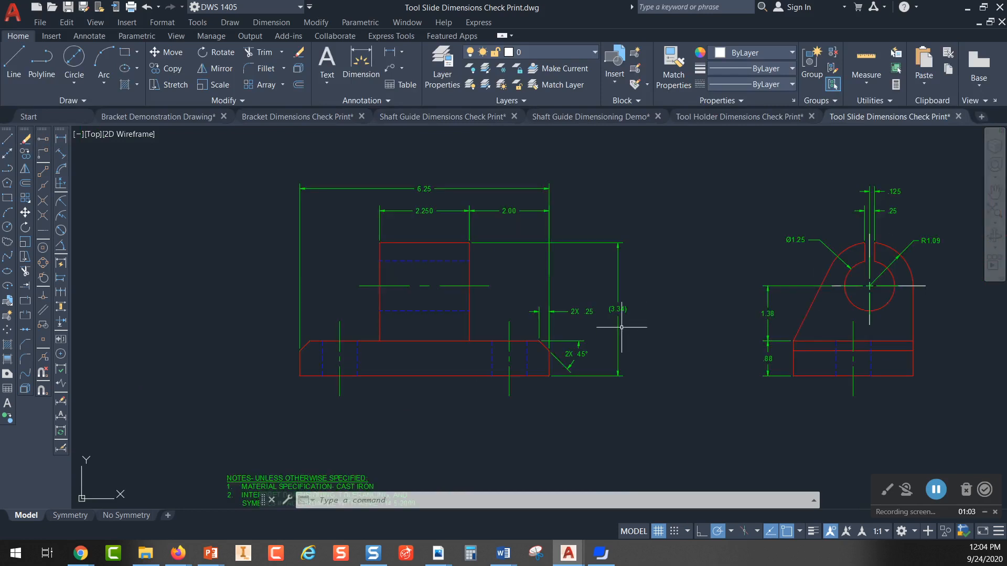
{"action": "scroll", "coordinate": [621, 308], "scroll_direction": "up", "scroll_amount": 2}
{"action": "left_click", "coordinate": [618, 310]}
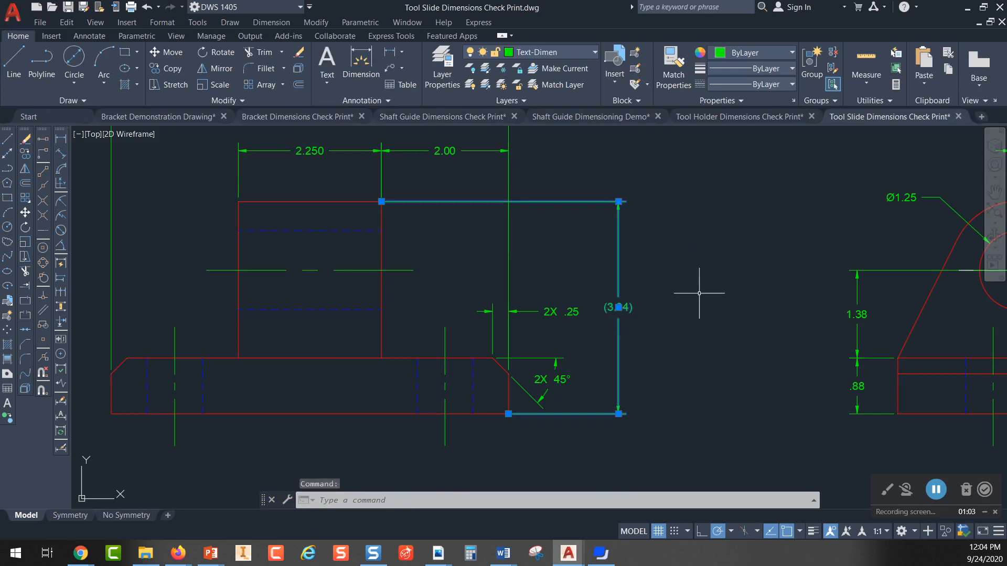
{"action": "key", "text": "Escape"}
Step: Examine the hole size, hole location and depth dimensions in the top view and the arrangement of all three views
{"action": "scroll", "coordinate": [692, 293], "scroll_direction": "down", "scroll_amount": 2}
{"action": "middle_click_drag", "start_coordinate": [703, 288], "coordinate": [603, 377]}
{"action": "middle_click_drag", "start_coordinate": [607, 231], "coordinate": [593, 362]}
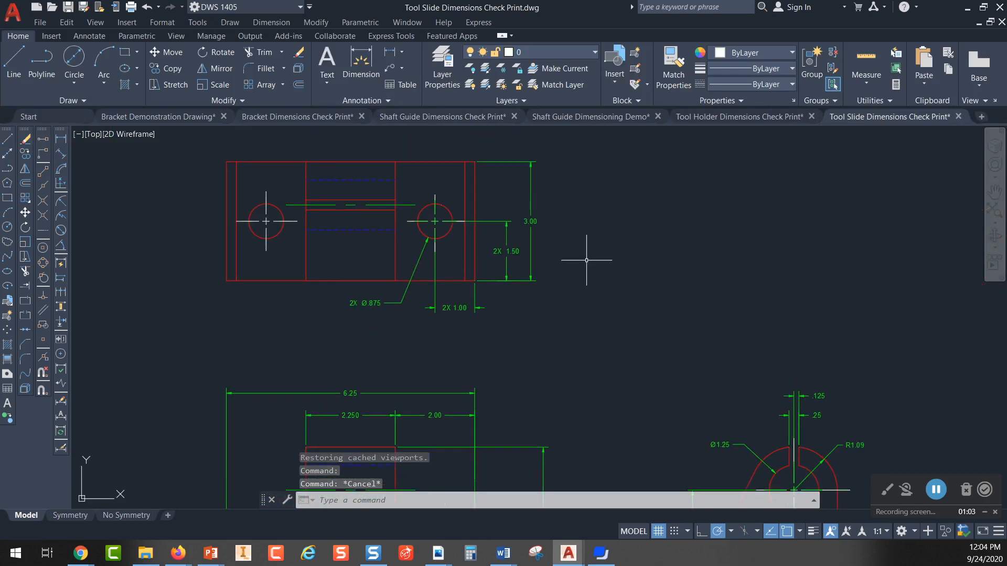
{"action": "scroll", "coordinate": [580, 263], "scroll_direction": "up", "scroll_amount": 2}
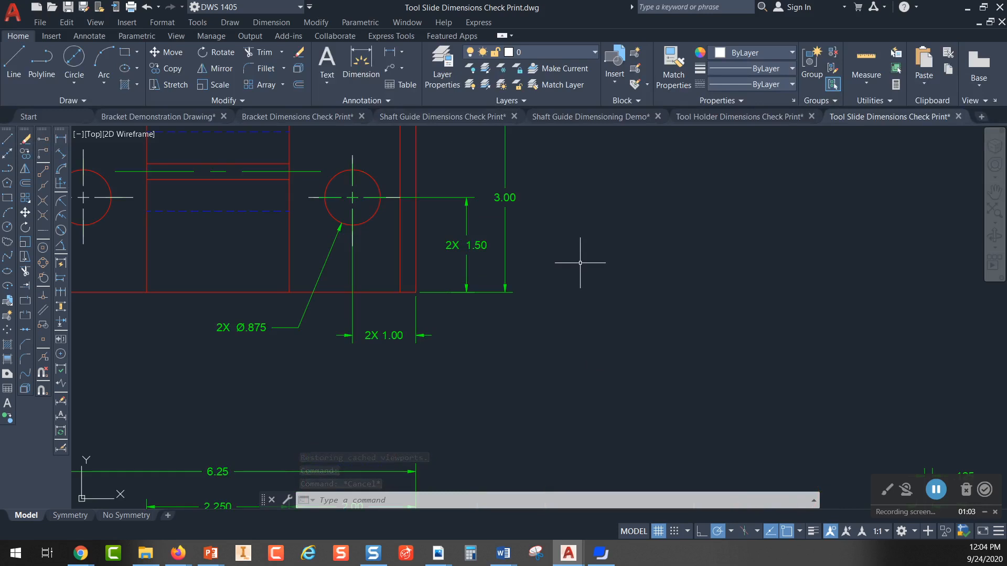
{"action": "scroll", "coordinate": [580, 263], "scroll_direction": "down", "scroll_amount": 3}
{"action": "mouse_move", "coordinate": [645, 317]}
{"action": "middle_mouse_down"}
{"action": "mouse_move", "coordinate": [544, 267]}
{"action": "mouse_move", "coordinate": [464, 269]}
{"action": "mouse_move", "coordinate": [472, 255]}
{"action": "middle_mouse_up"}
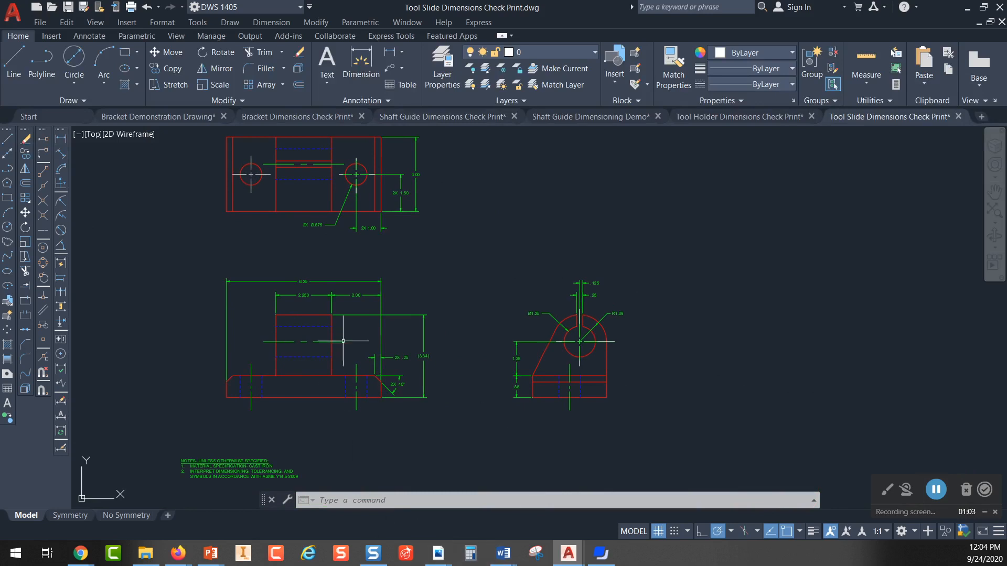
Step: Switch to the Due Dates window in Firefox and open the course's Chapter 5 Curriculum - Dimensioning Basics page
{"action": "left_click", "coordinate": [178, 554]}
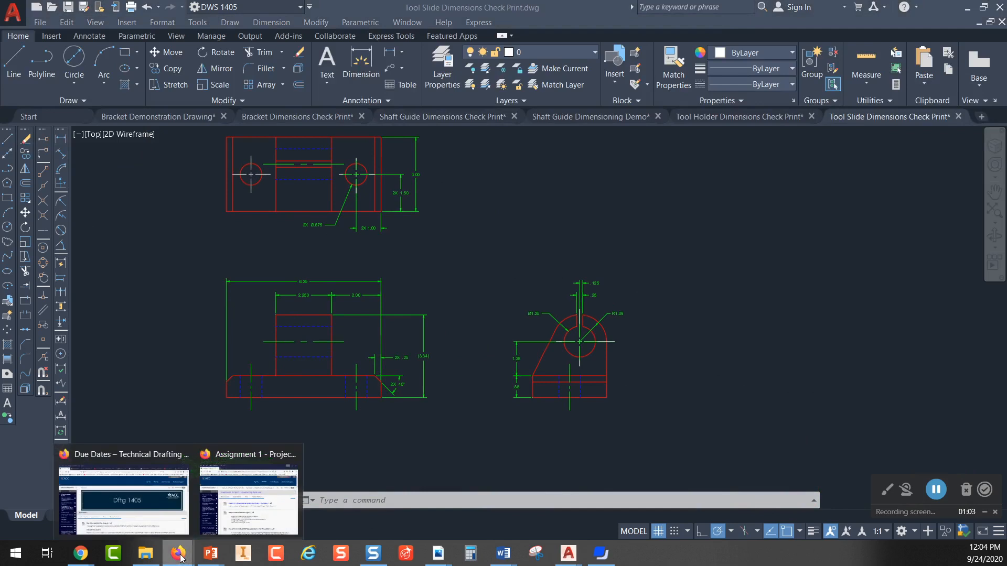
{"action": "left_click", "coordinate": [123, 498]}
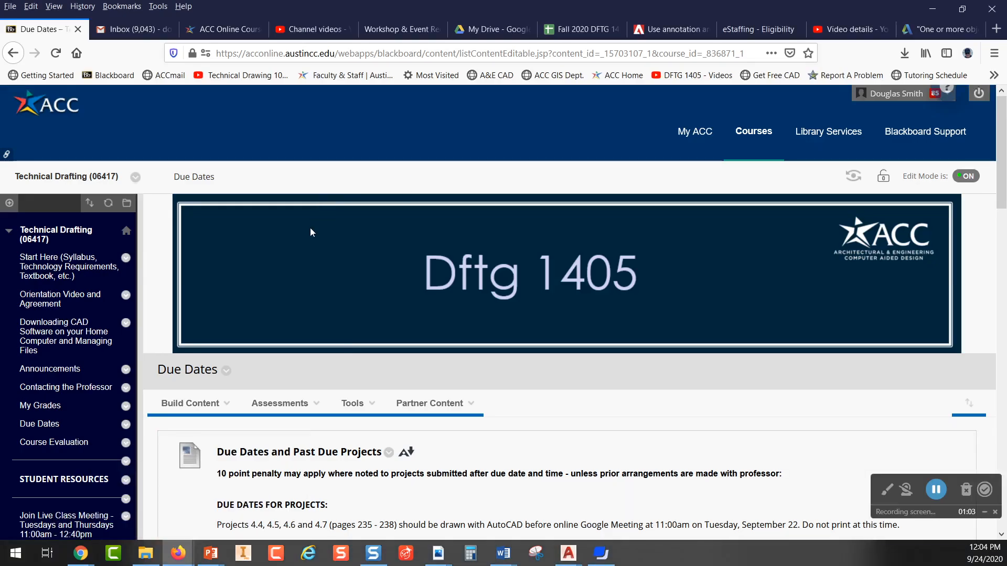
{"action": "scroll", "coordinate": [302, 223], "scroll_direction": "down", "scroll_amount": 7}
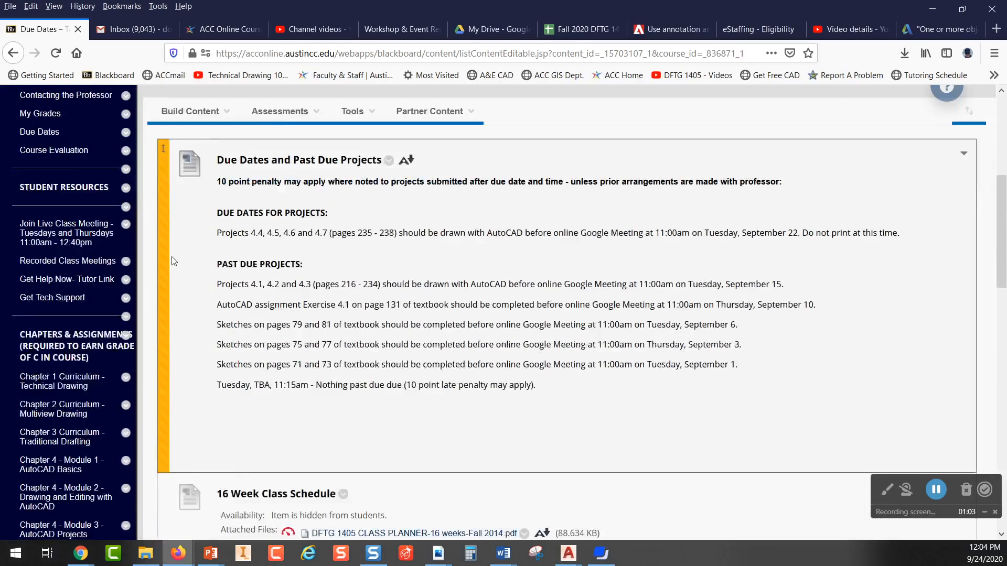
{"action": "scroll", "coordinate": [126, 270], "scroll_direction": "down", "scroll_amount": 3}
{"action": "left_click", "coordinate": [75, 321]}
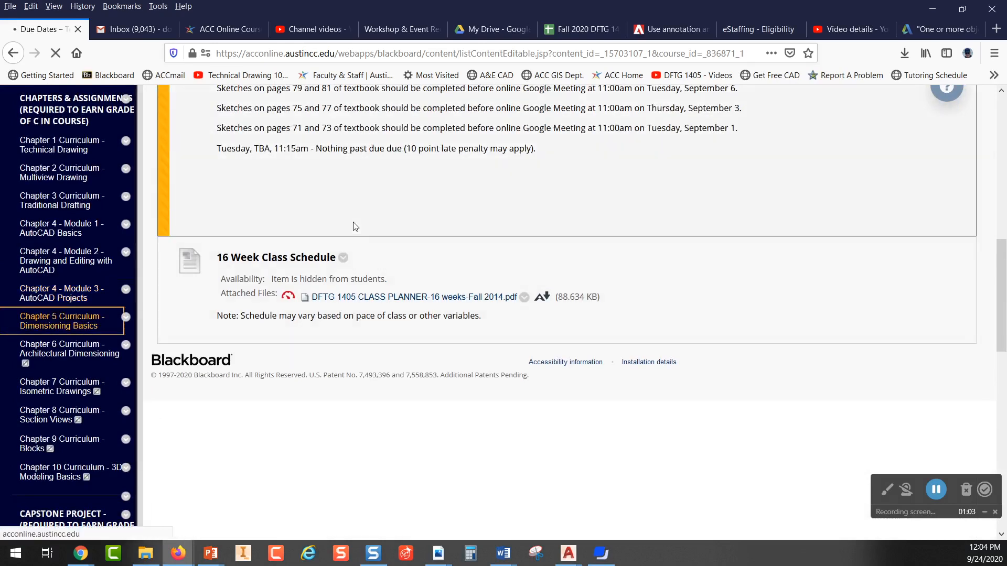
{"action": "left_click", "coordinate": [357, 244]}
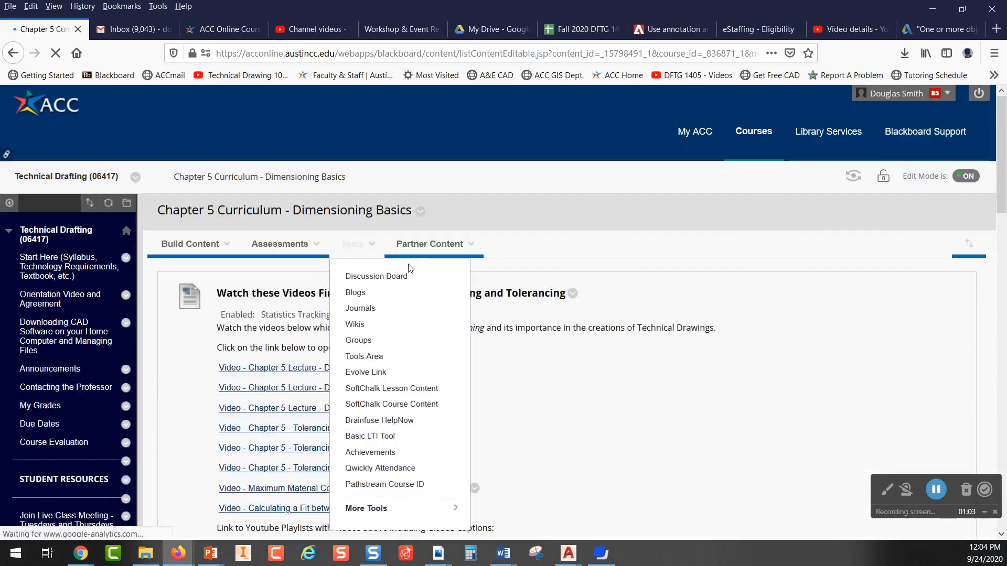
{"action": "left_click", "coordinate": [680, 268]}
Step: Review the Chapter 5 lecture videos, quick reference, flash cards and required dimensioning assignments
{"action": "scroll", "coordinate": [681, 268], "scroll_direction": "down", "scroll_amount": 3}
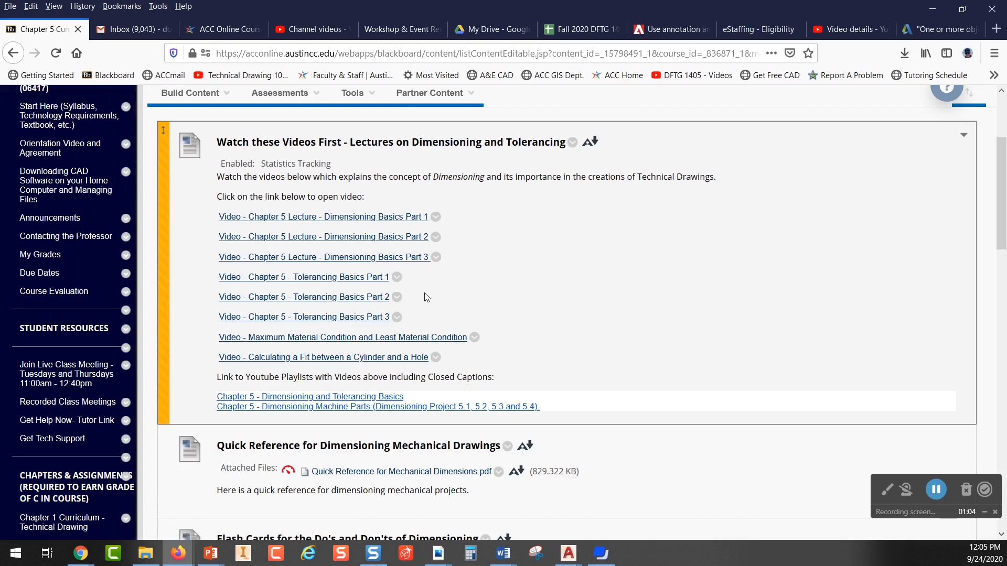
{"action": "scroll", "coordinate": [425, 294], "scroll_direction": "down", "scroll_amount": 3}
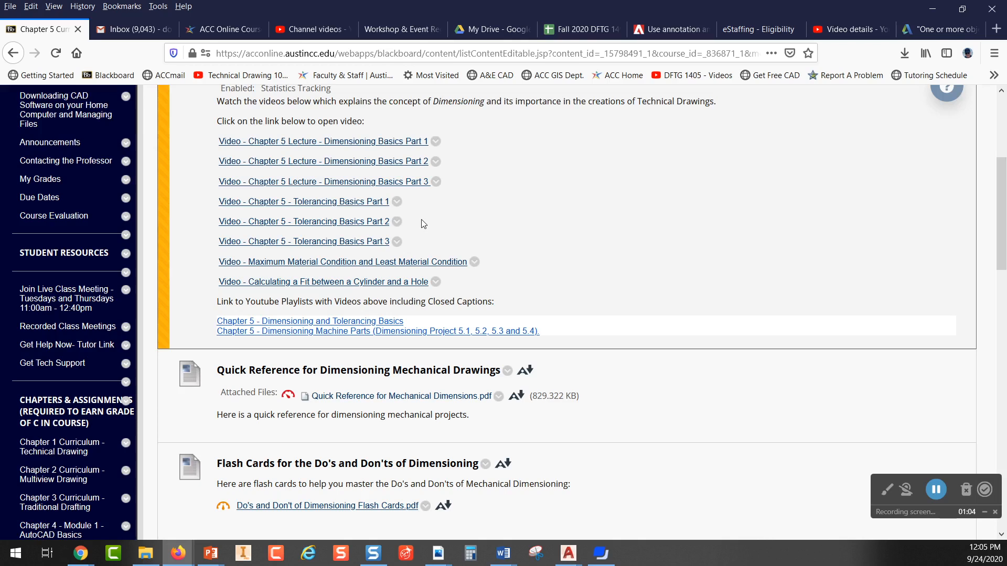
{"action": "scroll", "coordinate": [361, 196], "scroll_direction": "down", "scroll_amount": 7}
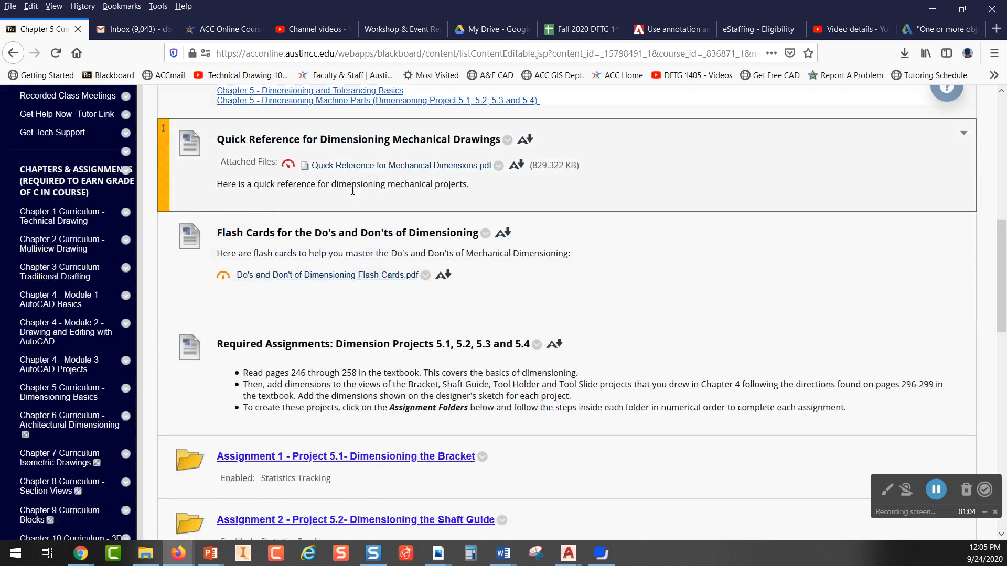
{"action": "scroll", "coordinate": [352, 195], "scroll_direction": "down", "scroll_amount": 3}
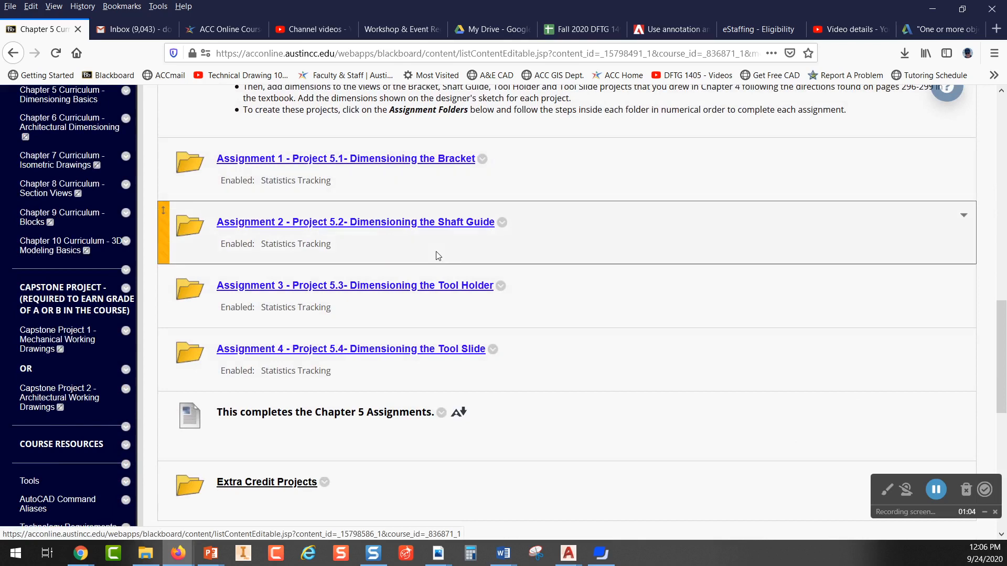
Step: Open Assignment 3 - Project 5.3 for the Tool Holder and review its dimension layer instructions and dimension style settings
{"action": "left_click", "coordinate": [394, 287]}
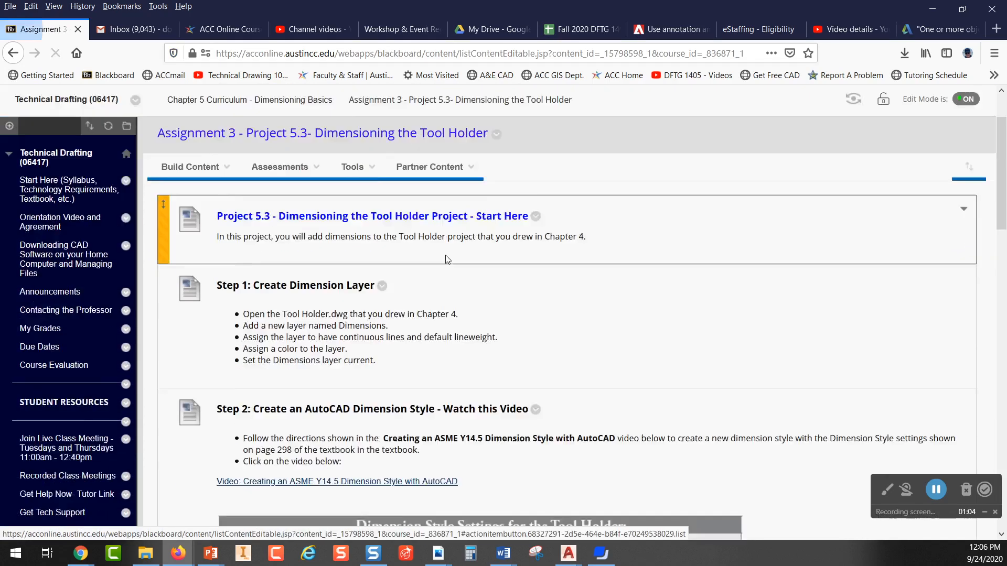
{"action": "scroll", "coordinate": [448, 259], "scroll_direction": "down", "scroll_amount": 5}
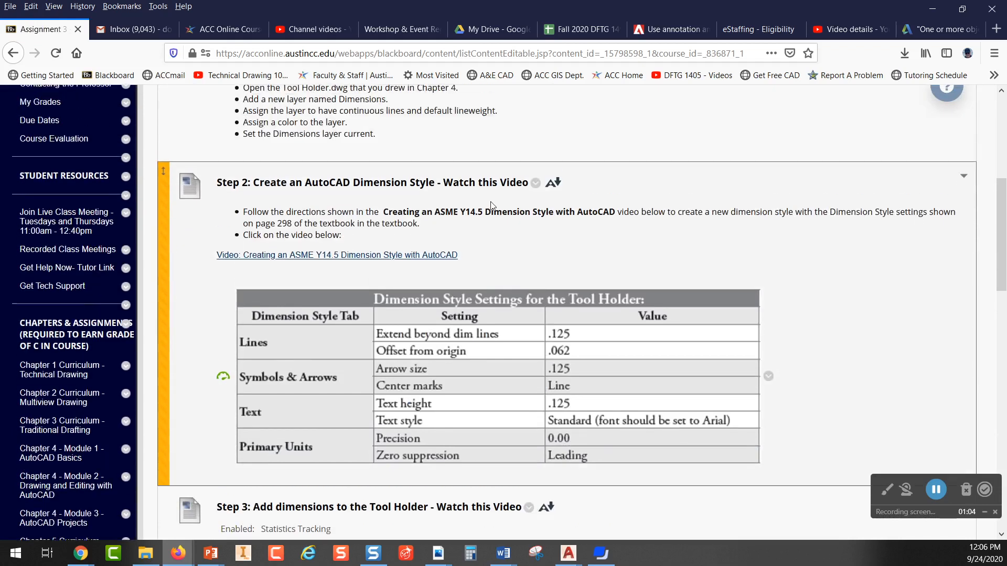
{"action": "scroll", "coordinate": [496, 206], "scroll_direction": "up", "scroll_amount": 3}
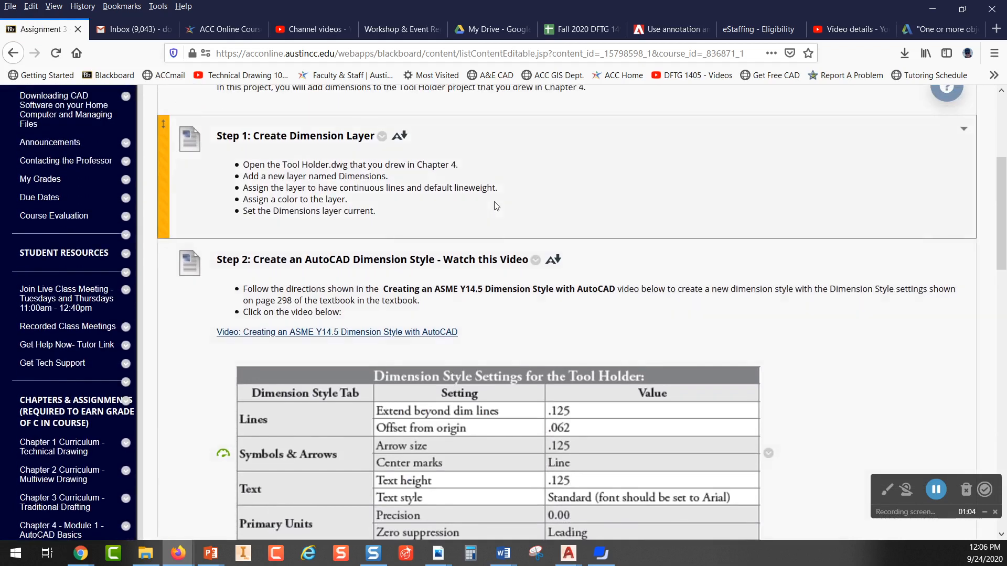
{"action": "scroll", "coordinate": [365, 208], "scroll_direction": "up", "scroll_amount": 3}
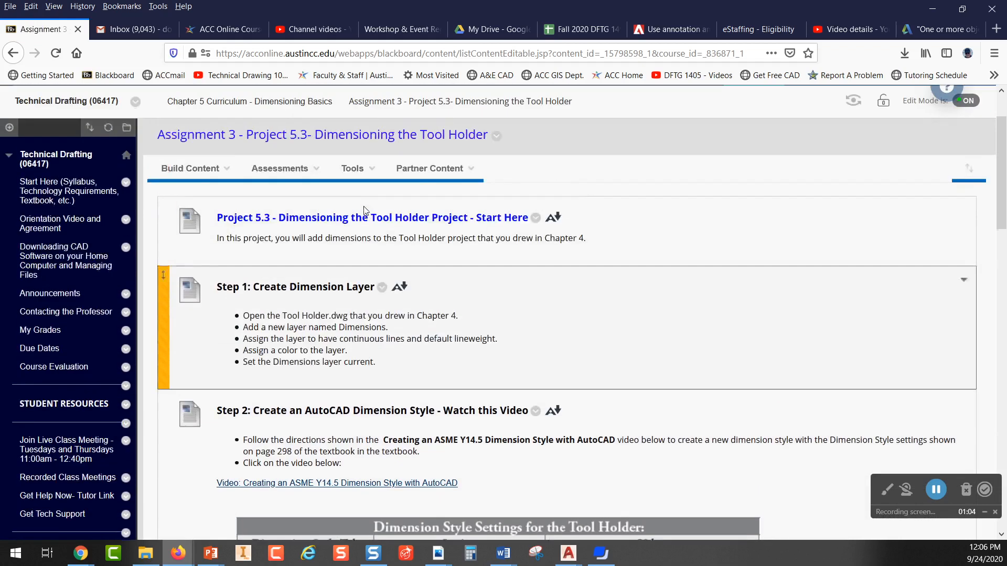
{"action": "scroll", "coordinate": [412, 257], "scroll_direction": "down", "scroll_amount": 6}
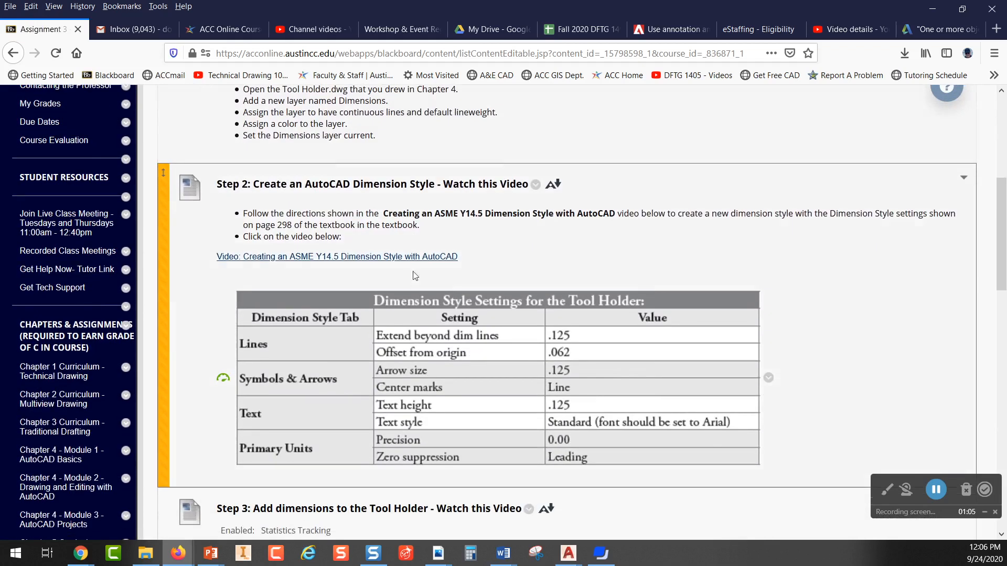
Step: Open and close the ASME Y14.5 dimension style video, and examine the Tool Holder designer's sketch under Step 3
{"action": "left_click", "coordinate": [257, 258]}
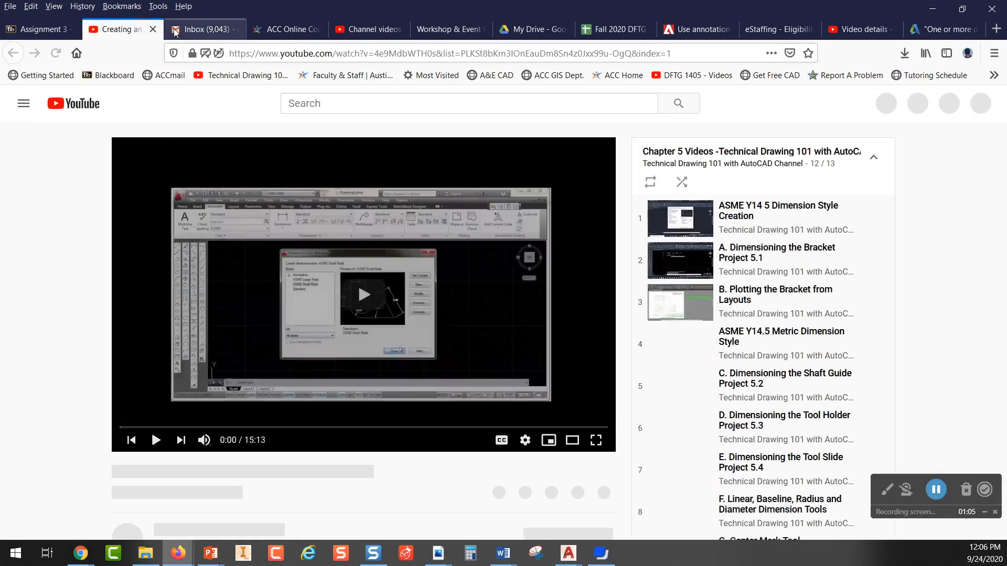
{"action": "left_click", "coordinate": [155, 29]}
{"action": "scroll", "coordinate": [297, 170], "scroll_direction": "down", "scroll_amount": 12}
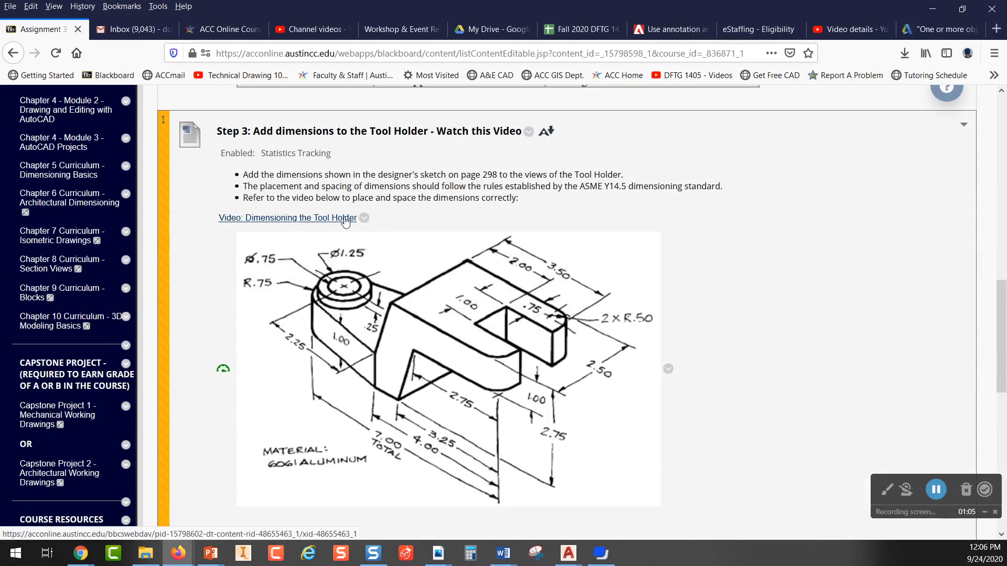
{"action": "scroll", "coordinate": [345, 220], "scroll_direction": "down", "scroll_amount": 3}
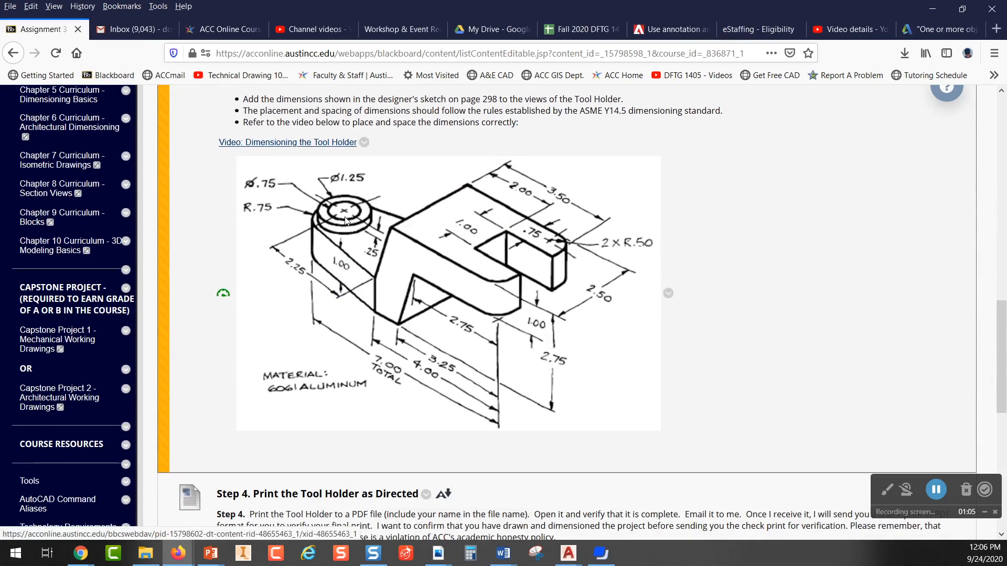
Step: Go back to the assignment list, open Assignment 4 - Project 5.4 and review the Tool Slide's style settings and designer's sketch
{"action": "left_click", "coordinate": [12, 53]}
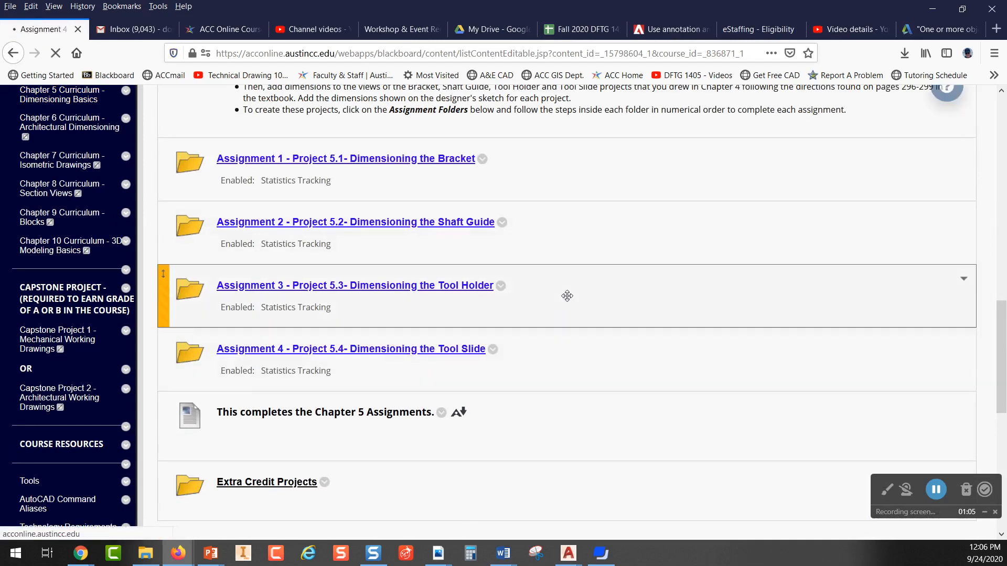
{"action": "scroll", "coordinate": [504, 280], "scroll_direction": "down", "scroll_amount": 3}
{"action": "scroll", "coordinate": [503, 278], "scroll_direction": "down", "scroll_amount": 3}
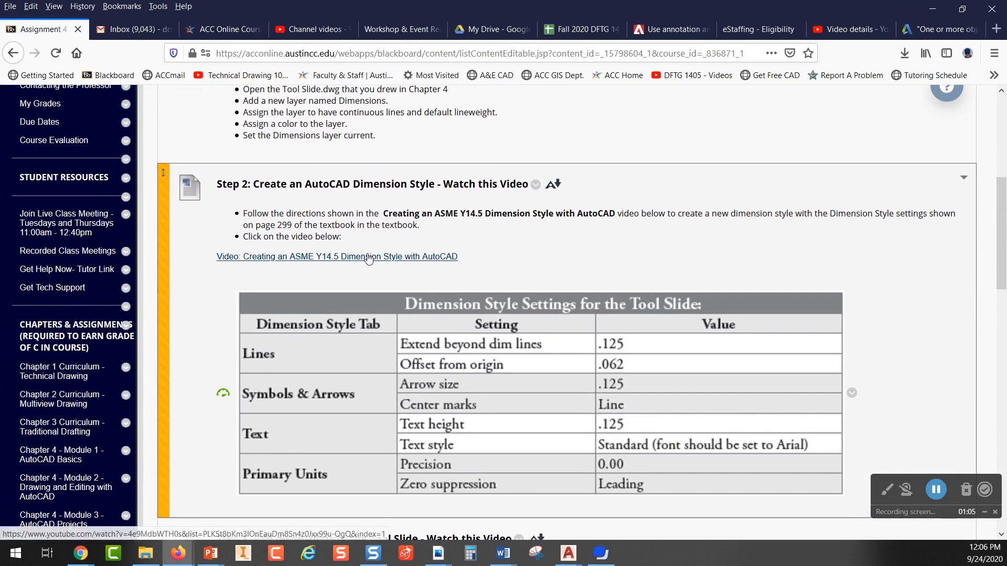
{"action": "scroll", "coordinate": [369, 258], "scroll_direction": "down", "scroll_amount": 7}
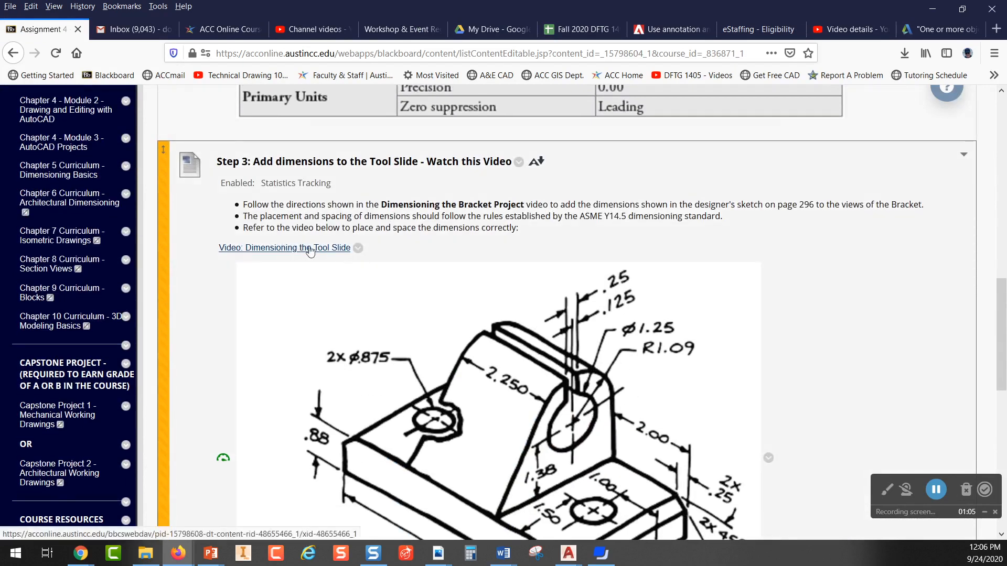
{"action": "scroll", "coordinate": [411, 250], "scroll_direction": "up", "scroll_amount": 6}
{"action": "scroll", "coordinate": [411, 249], "scroll_direction": "up", "scroll_amount": 3}
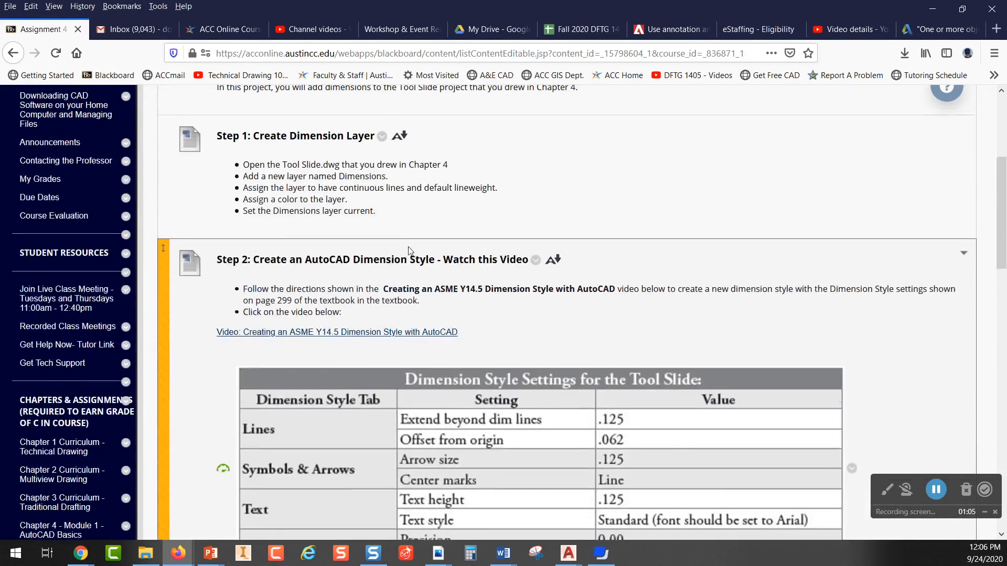
Step: Examine the Project 5.4 introduction, the Step 1 dimension layer instructions and the Step 2 dimension style table for the Tool Slide
{"action": "scroll", "coordinate": [410, 246], "scroll_direction": "up", "scroll_amount": 5}
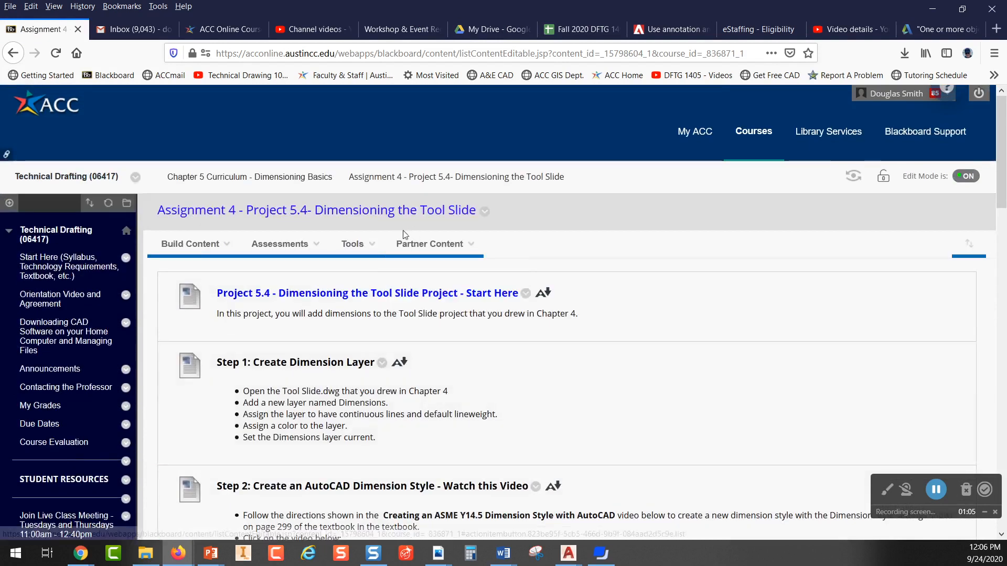
{"action": "scroll", "coordinate": [330, 267], "scroll_direction": "down", "scroll_amount": 2}
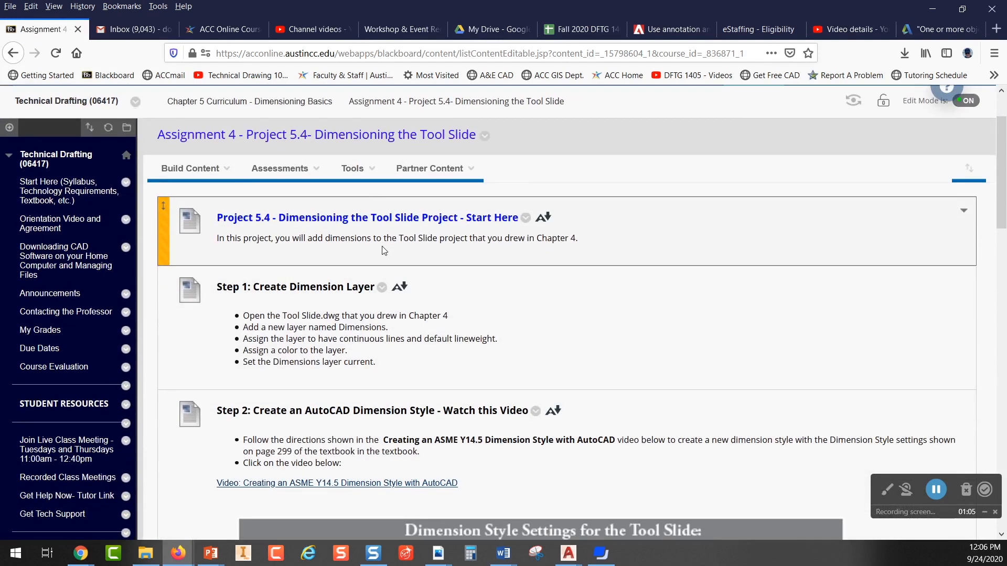
{"action": "scroll", "coordinate": [383, 247], "scroll_direction": "up", "scroll_amount": 2}
{"action": "left_click", "coordinate": [377, 247]}
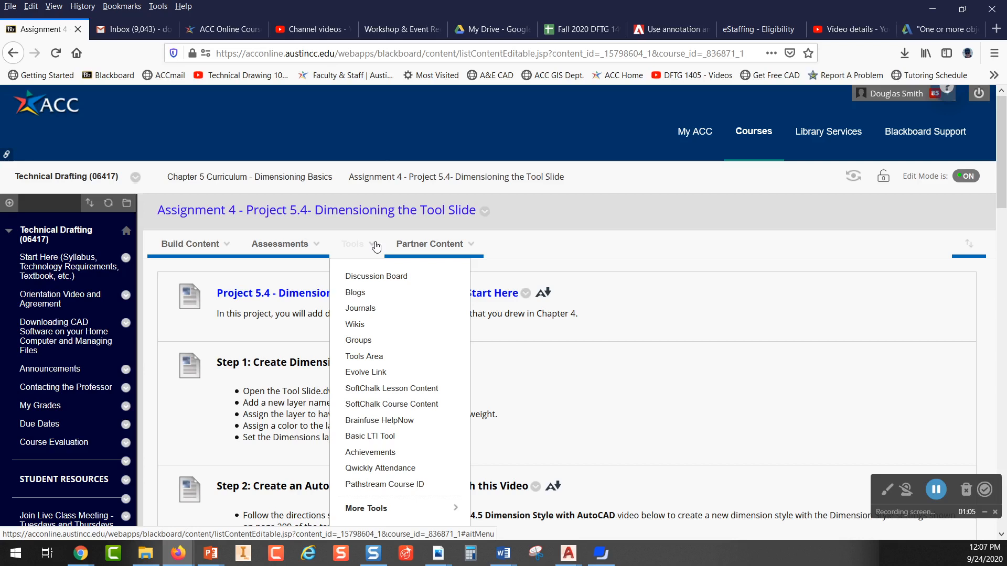
{"action": "middle_click", "coordinate": [376, 247]}
{"action": "scroll", "coordinate": [615, 296], "scroll_direction": "down", "scroll_amount": 3}
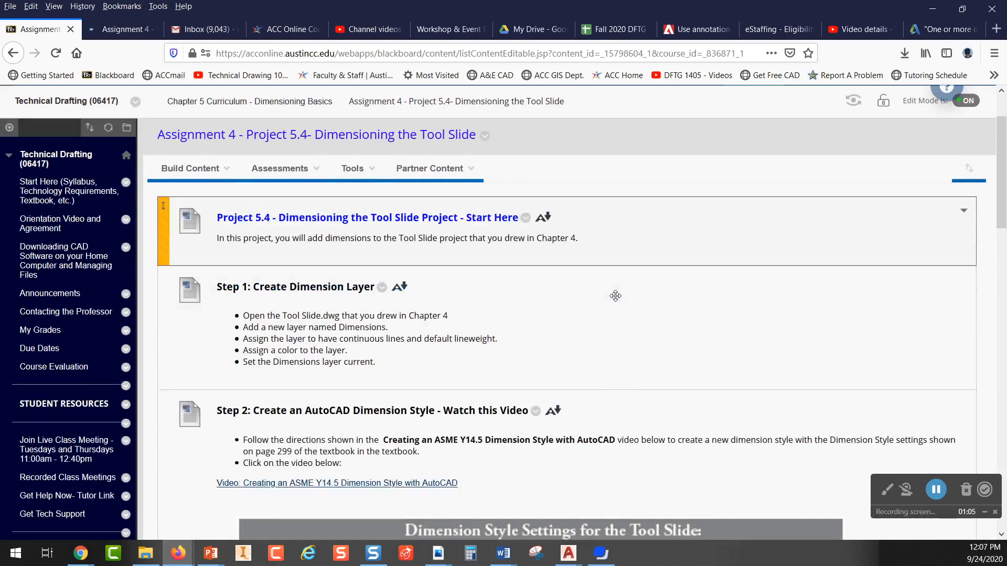
{"action": "scroll", "coordinate": [615, 295], "scroll_direction": "down", "scroll_amount": 3}
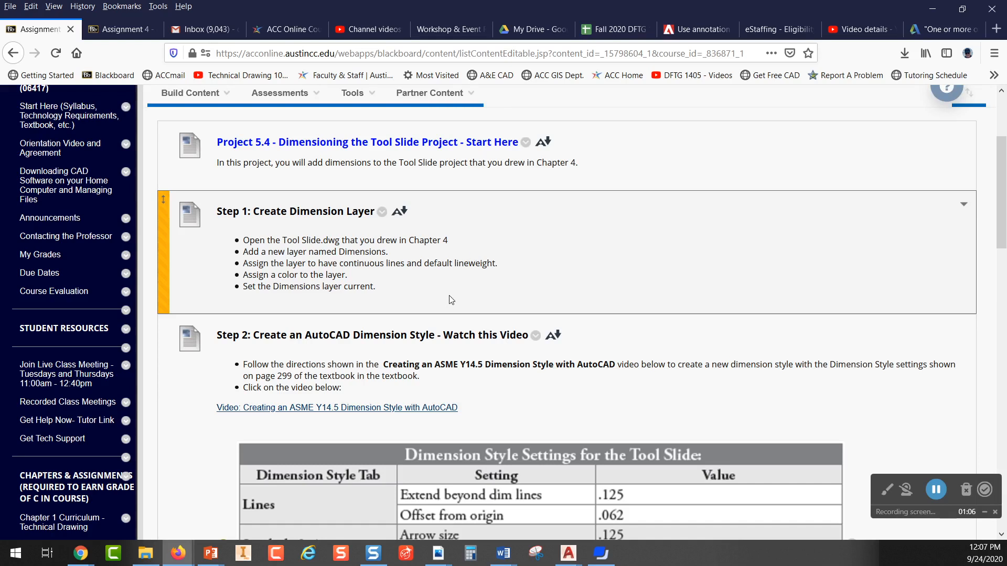
{"action": "scroll", "coordinate": [446, 299], "scroll_direction": "down", "scroll_amount": 3}
{"action": "scroll", "coordinate": [445, 297], "scroll_direction": "down", "scroll_amount": 4}
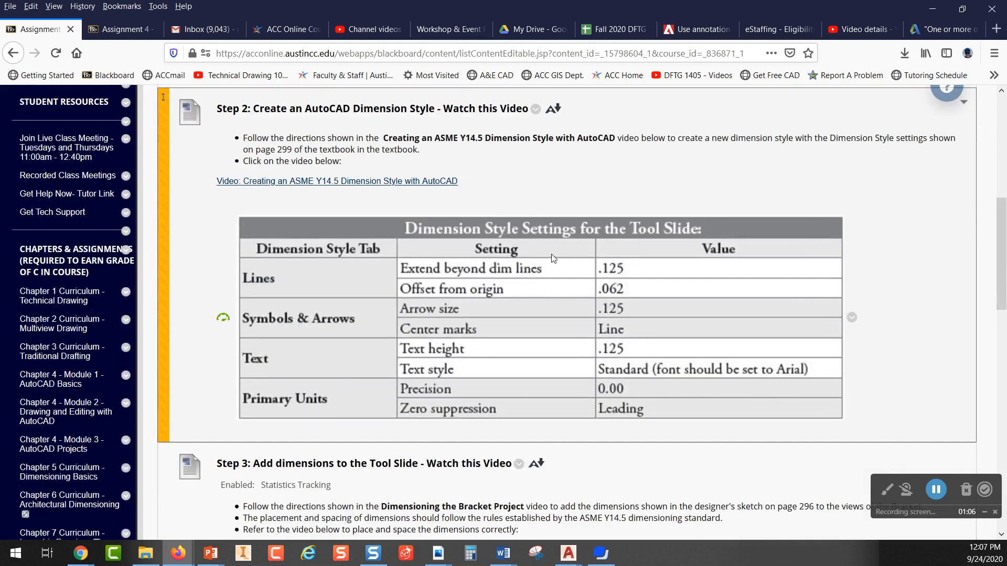
{"action": "scroll", "coordinate": [530, 258], "scroll_direction": "up", "scroll_amount": 10}
{"action": "scroll", "coordinate": [529, 258], "scroll_direction": "up", "scroll_amount": 2}
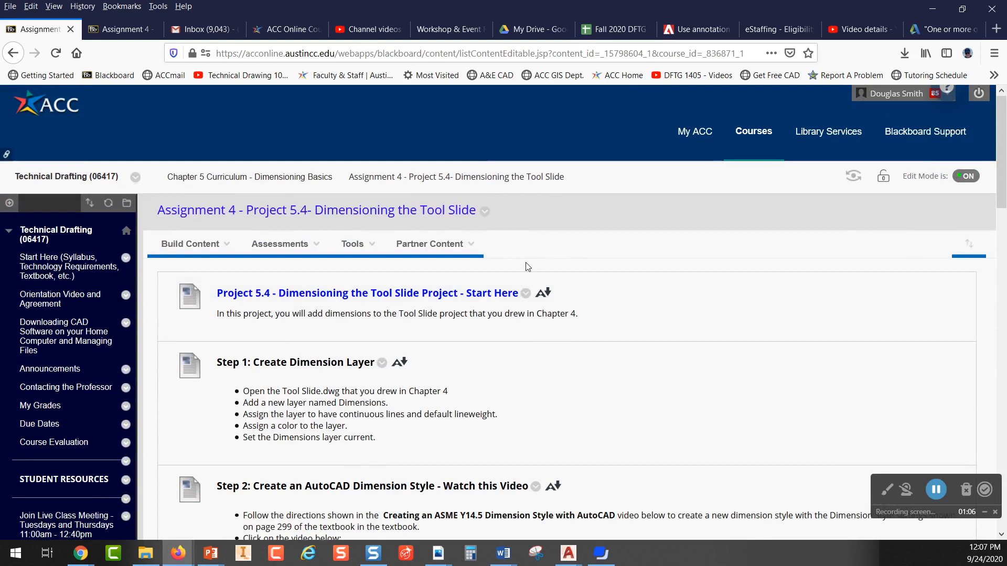